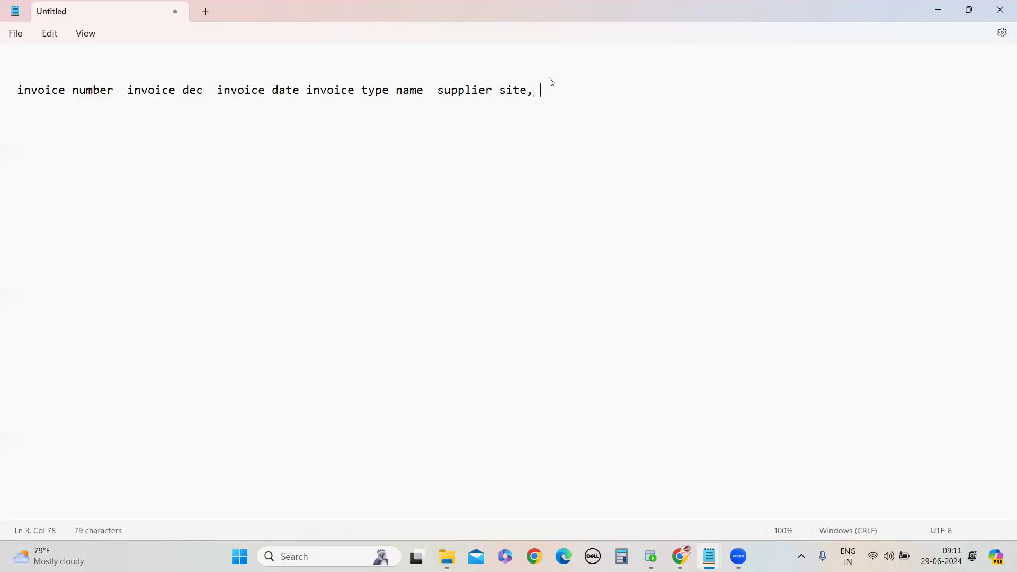
Add "invoice amount" to the list of invoice fields in the note
type("invoice amount")
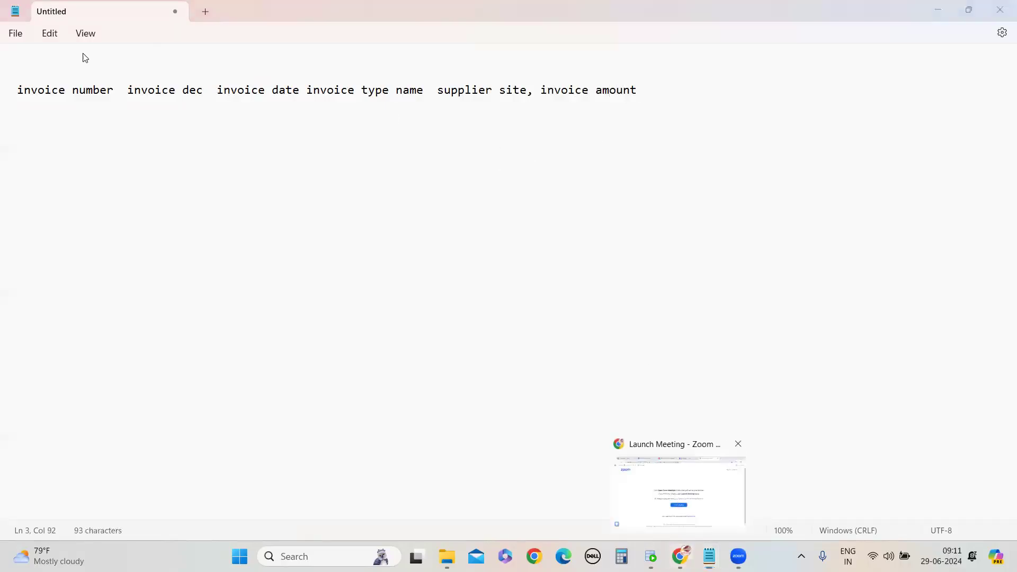
Switch to the Oracle Fusion tab in the browser and sign out of the application
left_click(679, 504)
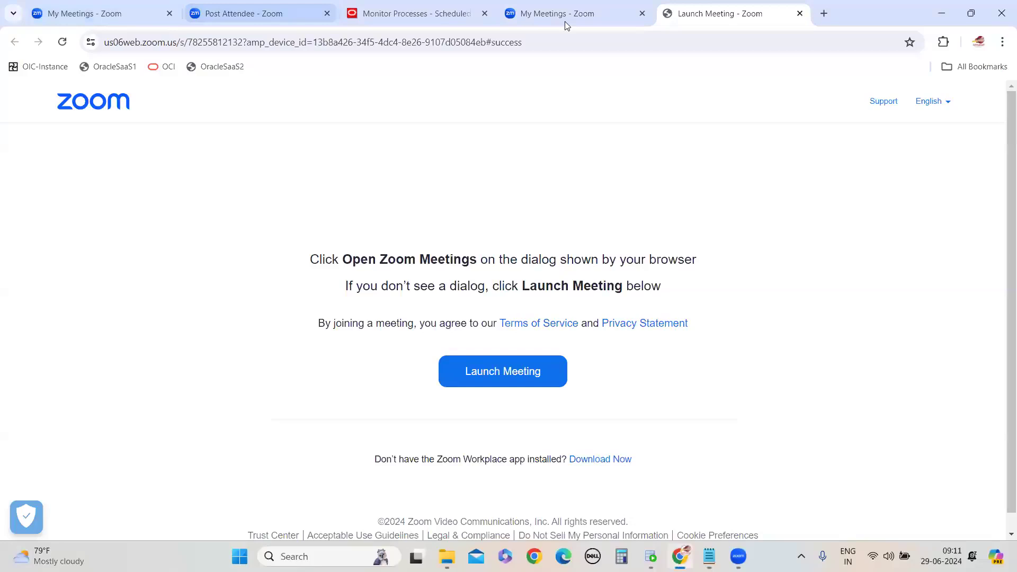
left_click(416, 13)
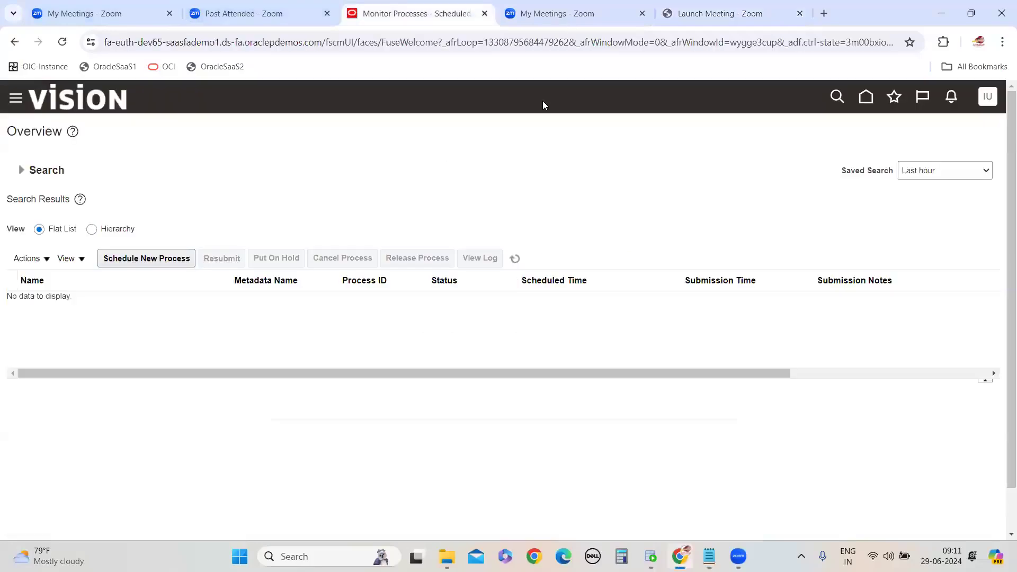
left_click(16, 101)
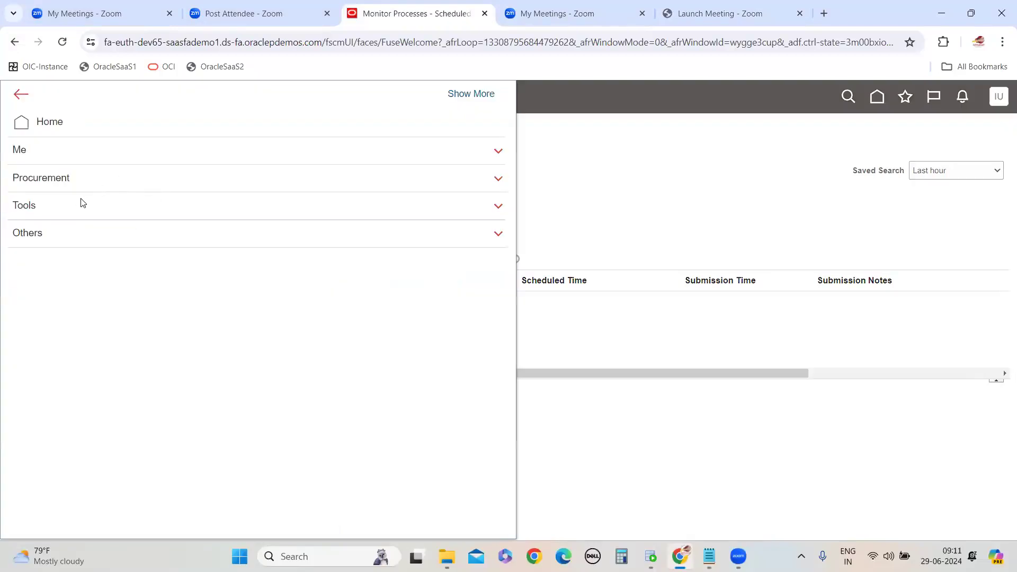
left_click(816, 85)
left_click(987, 96)
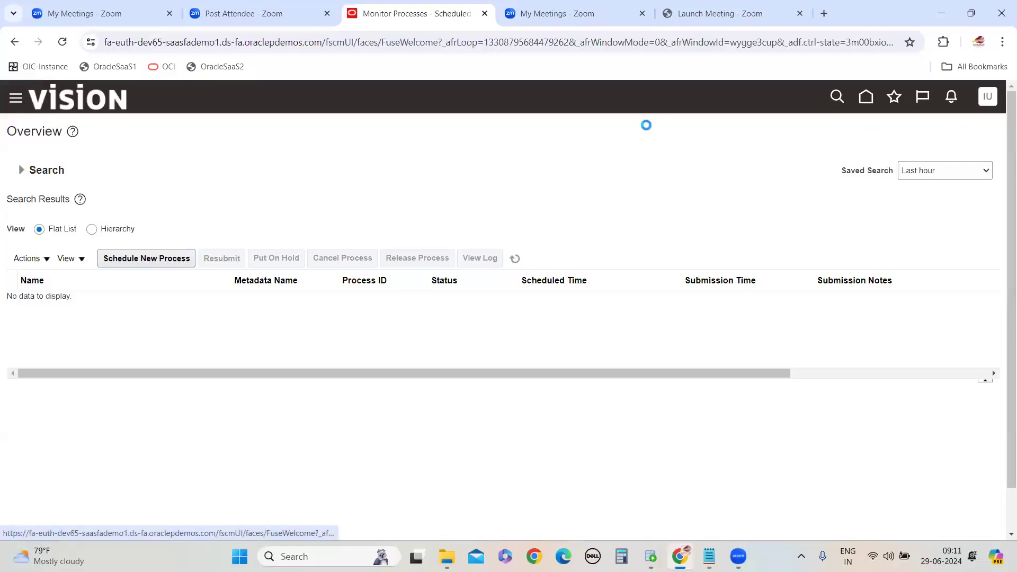
left_click(963, 129)
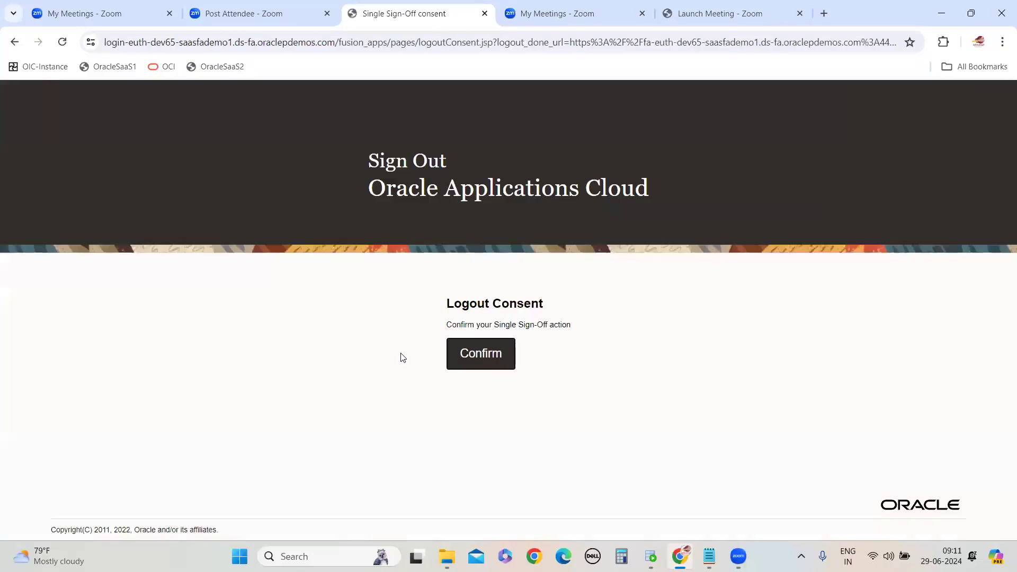
left_click(493, 353)
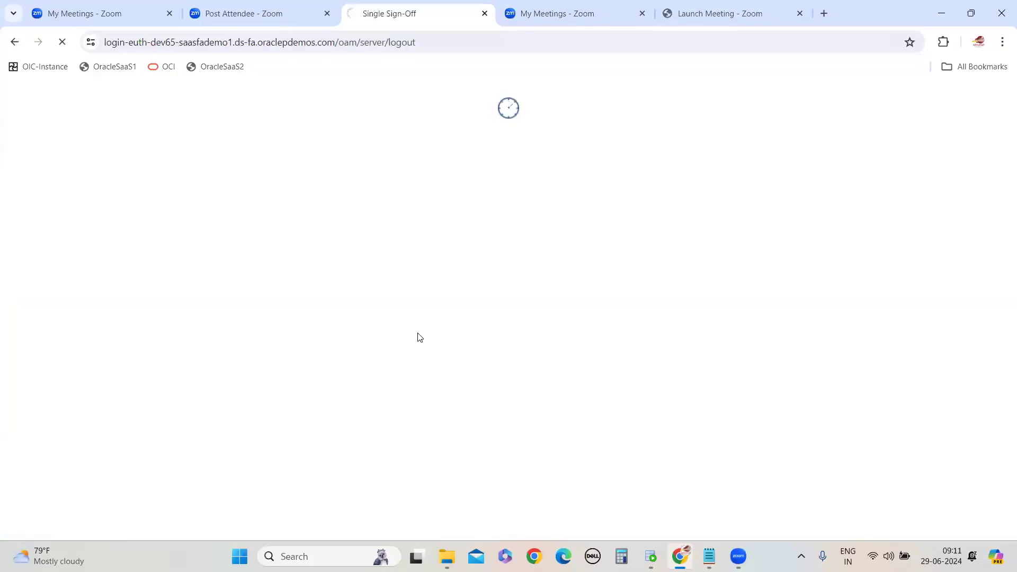
Sign in to Oracle Applications Cloud with the user ID and the account password
type("de")
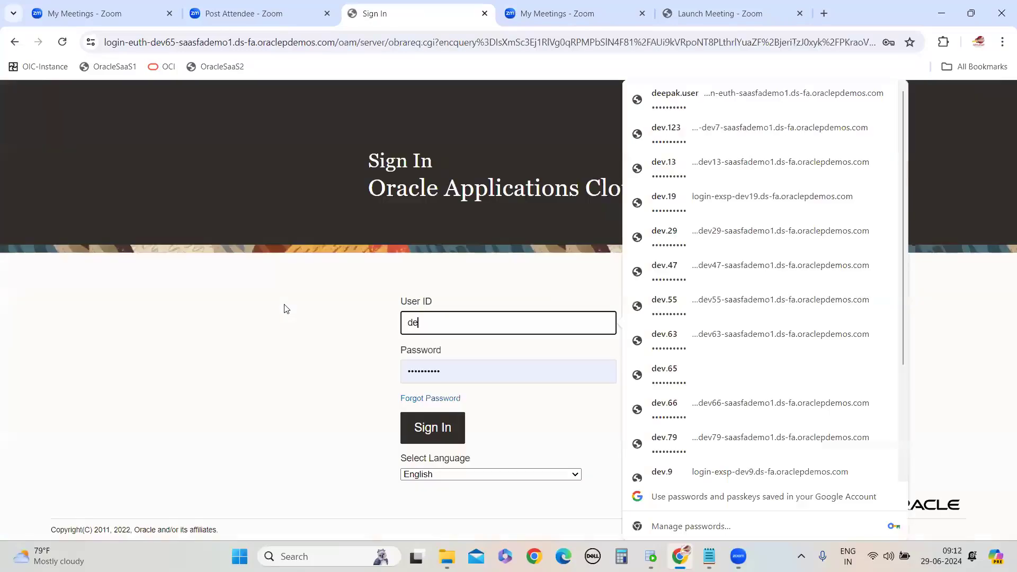
type("v.65")
key("Tab")
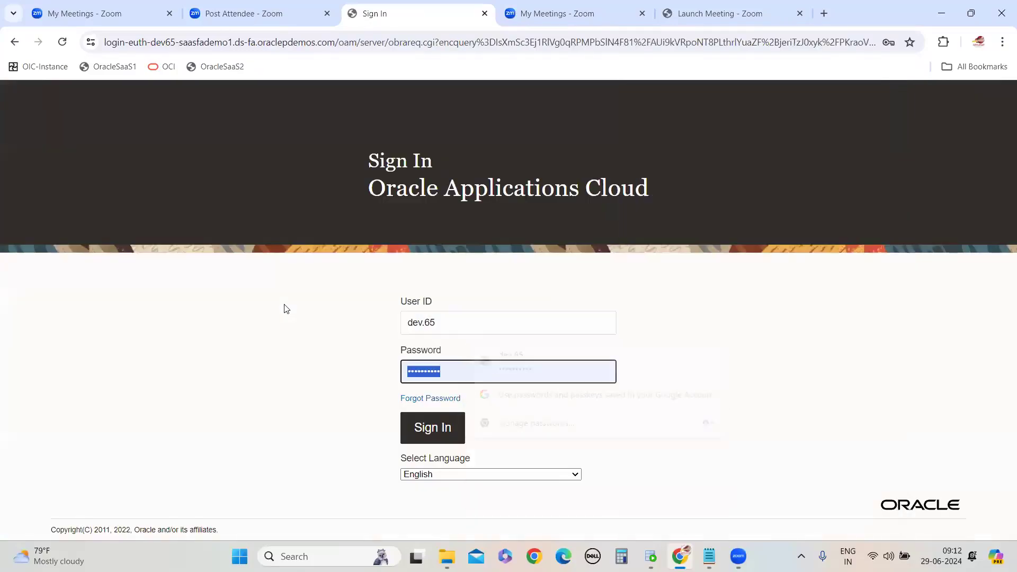
type("*")
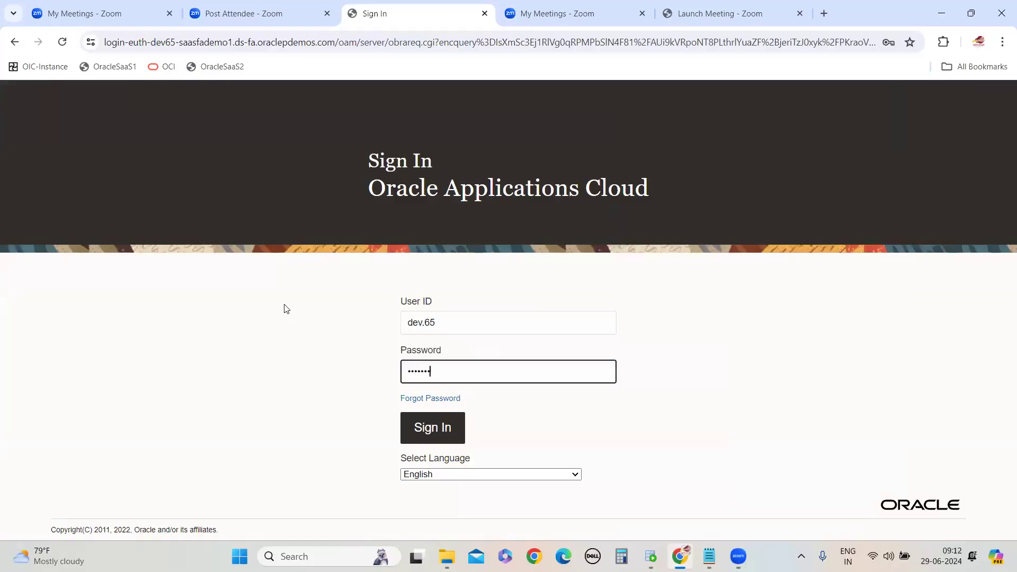
key("Return")
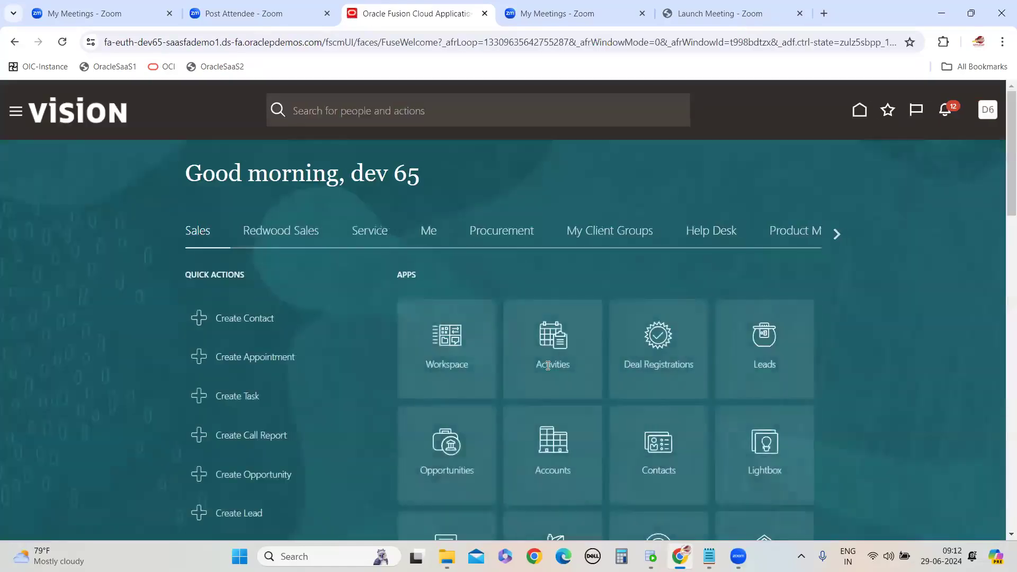
Open the Security Console from the navigator menu
left_click(15, 114)
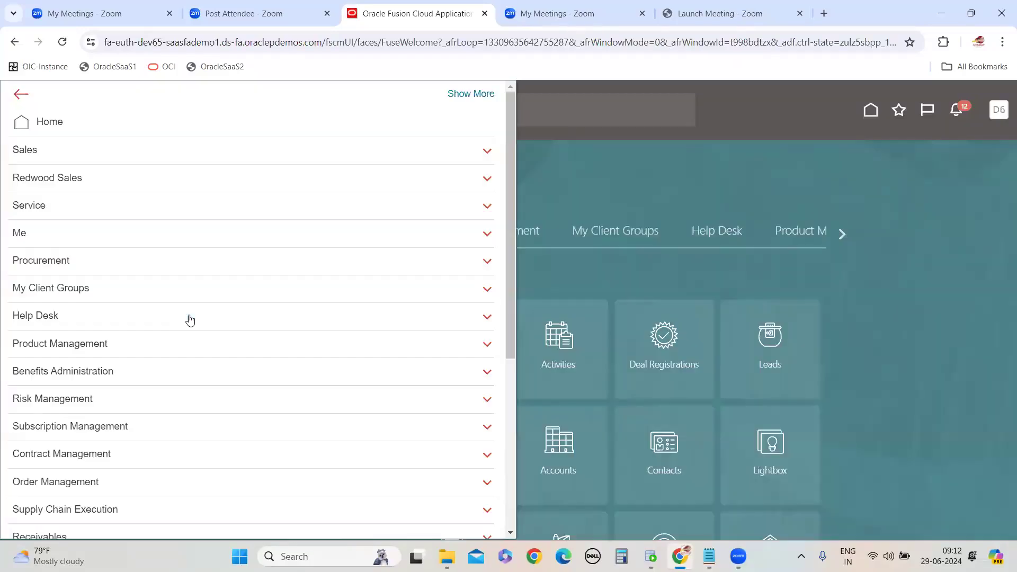
scroll(189, 320, "down", 4)
scroll(188, 319, "up", 4)
left_click(115, 291)
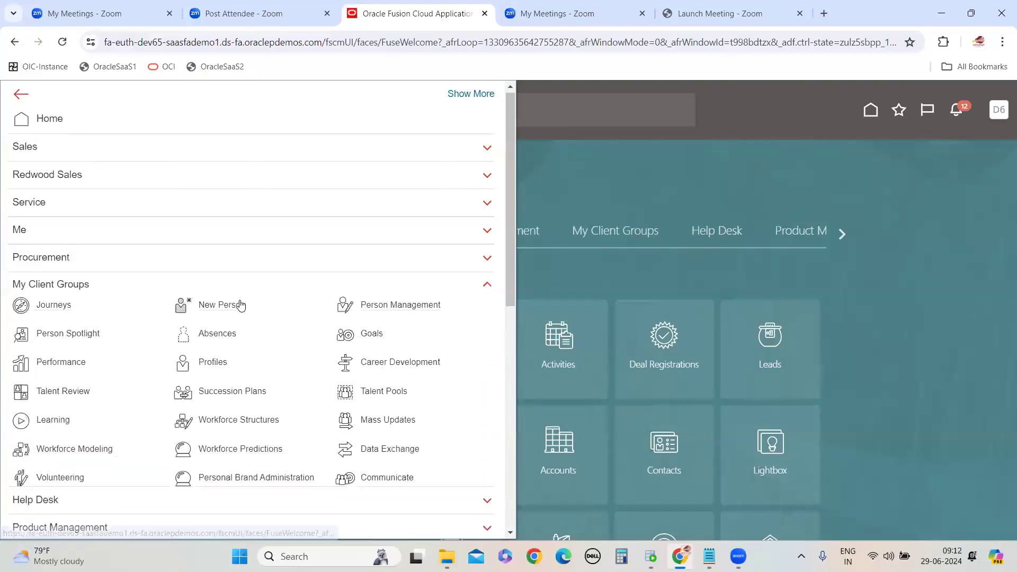
scroll(181, 298, "down", 8)
left_click(100, 443)
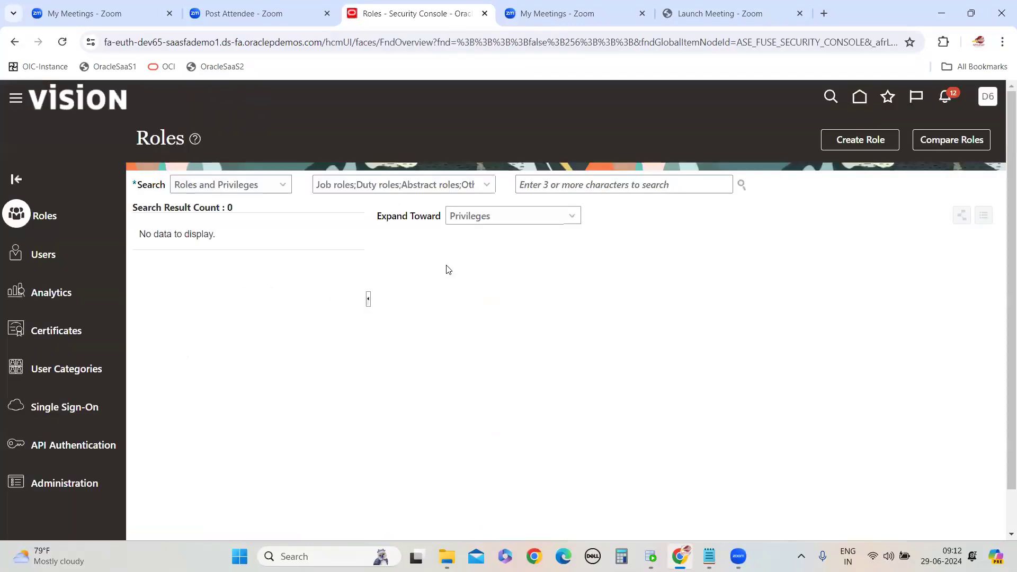
Search user accounts by user name for the signed-in user and open its account details
left_click(482, 187)
type("dev.")
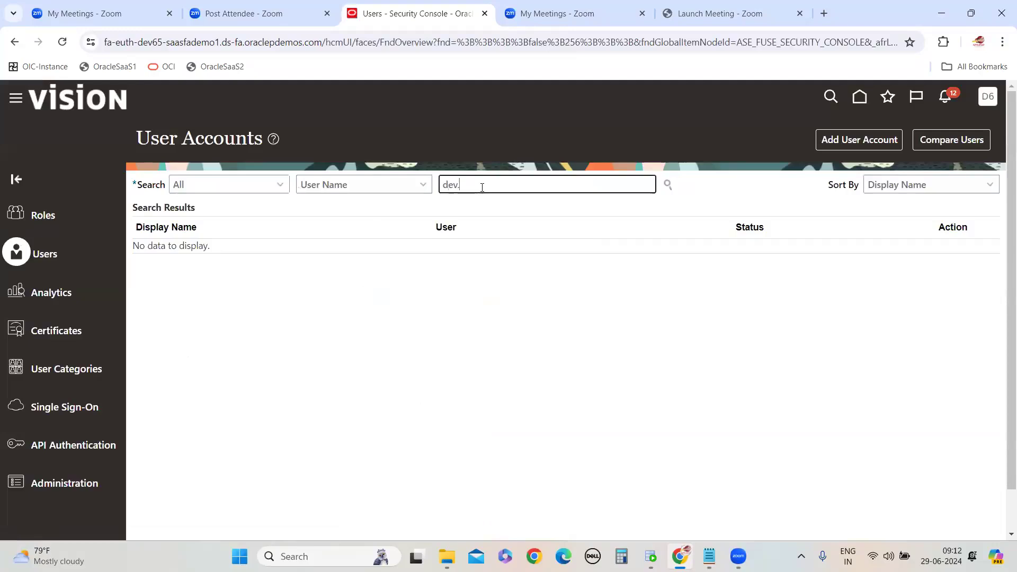
key("Return")
left_click(145, 266)
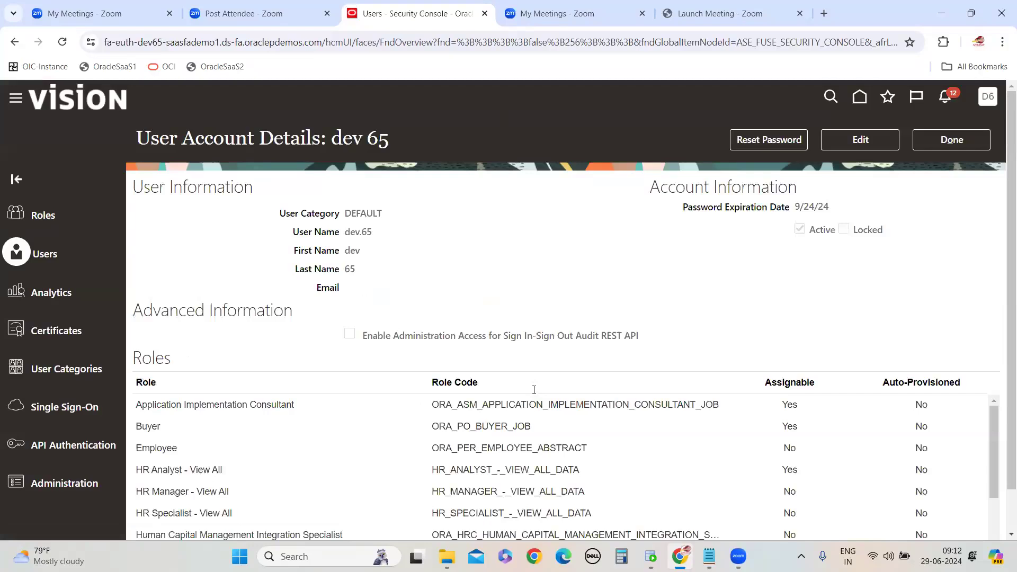
Review the roles assigned to the user account and close the account details
scroll(370, 408, "down", 5)
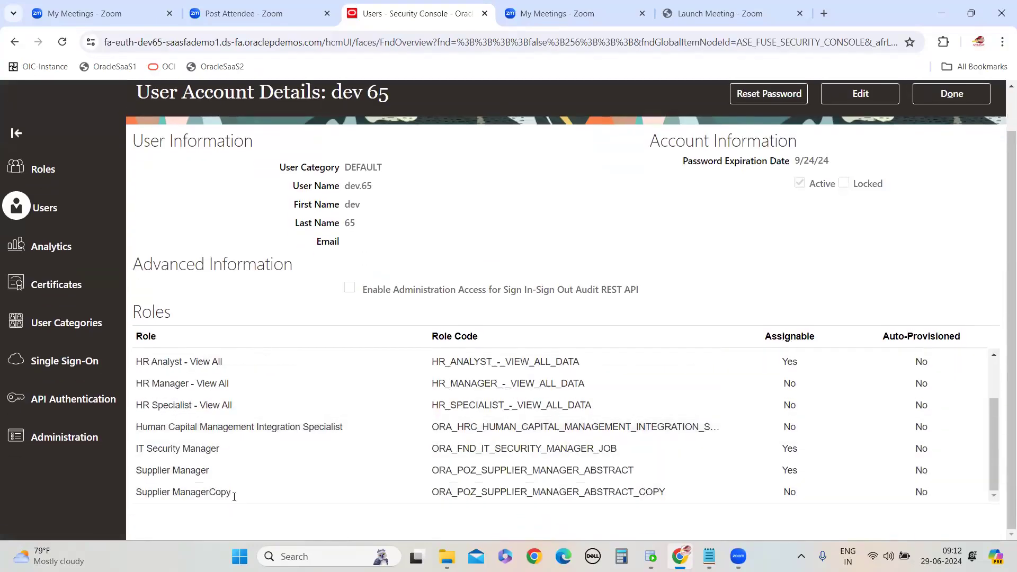
scroll(234, 493, "up", 2)
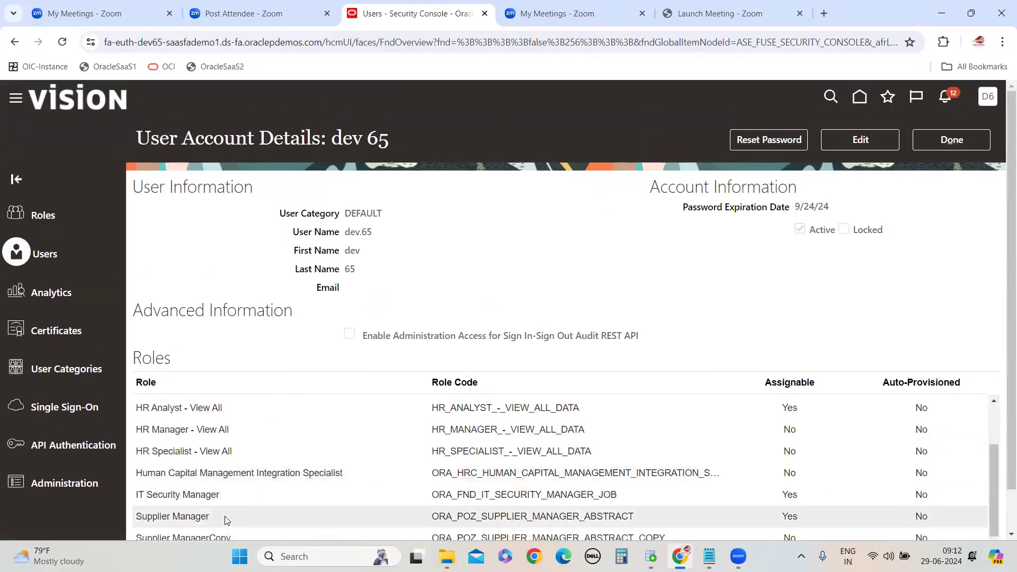
scroll(227, 509, "up", 2)
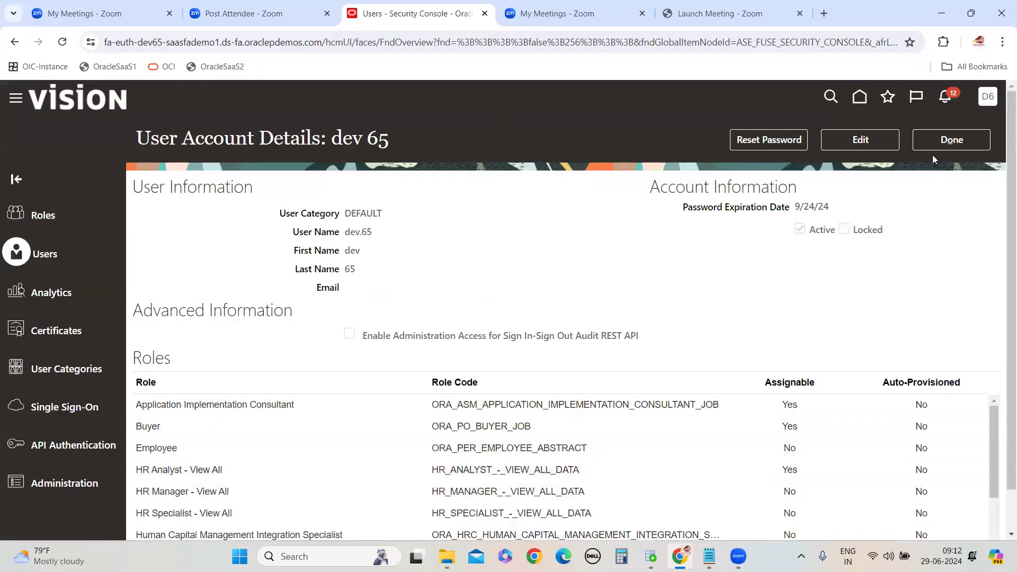
left_click(952, 140)
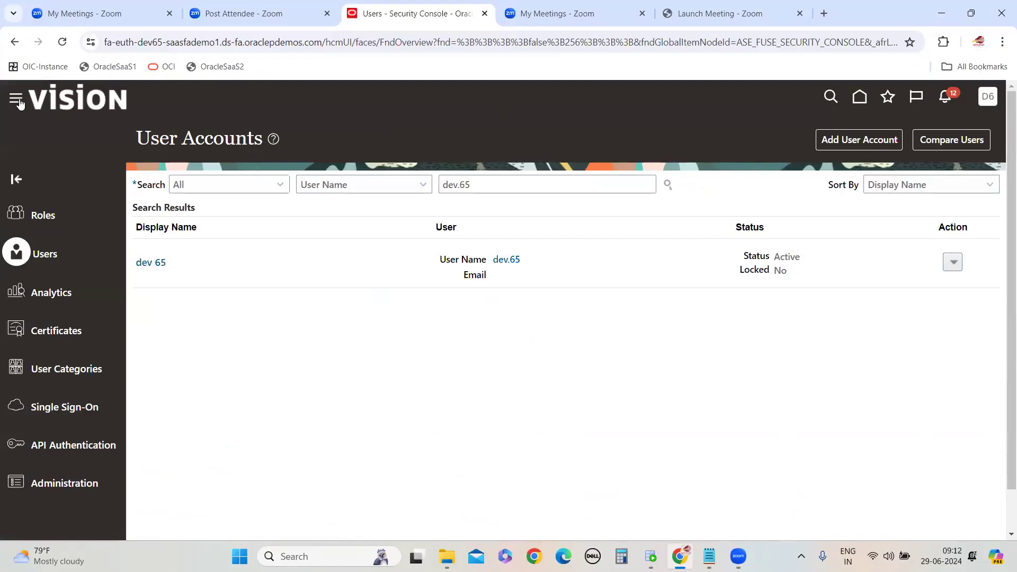
Open Reports and Analytics from the navigator's Tools group and browse the analytics catalog
left_click(159, 261)
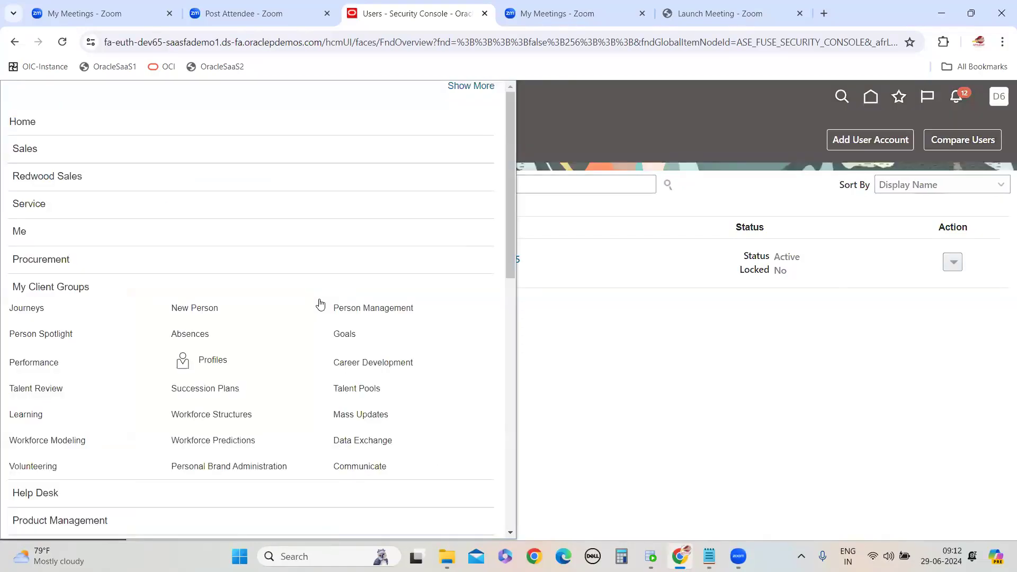
scroll(321, 318, "down", 10)
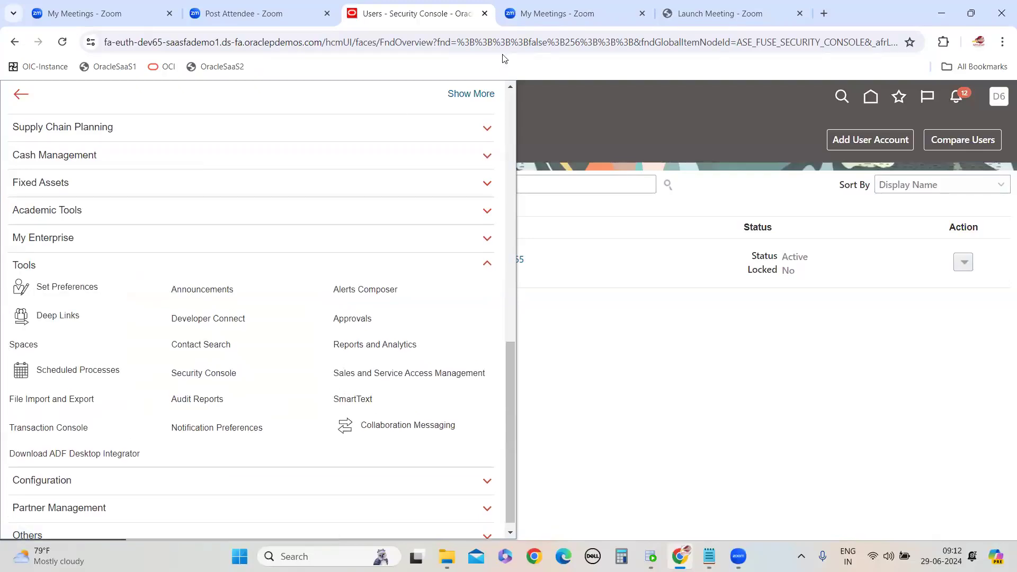
left_click(387, 346)
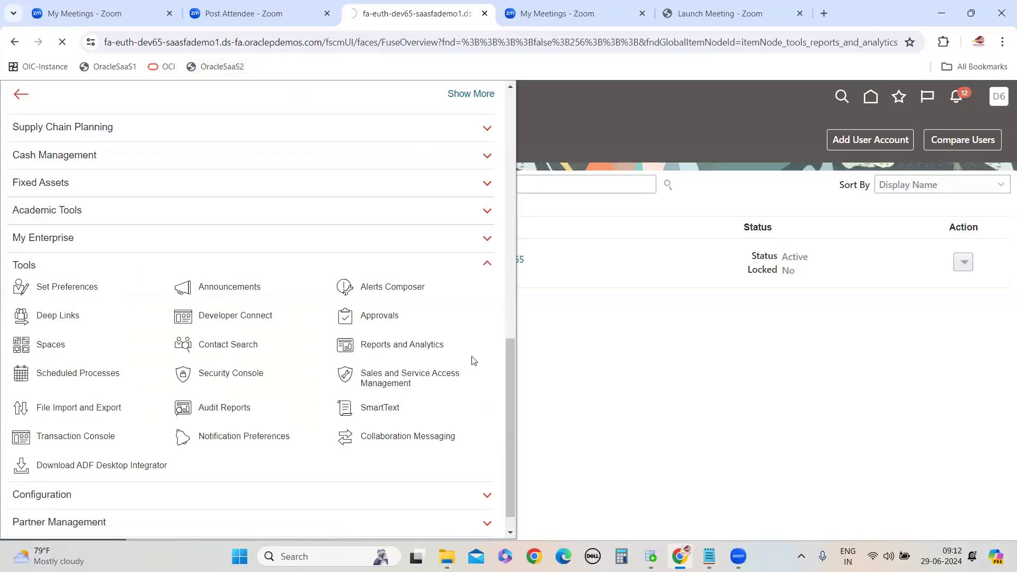
left_click(957, 133)
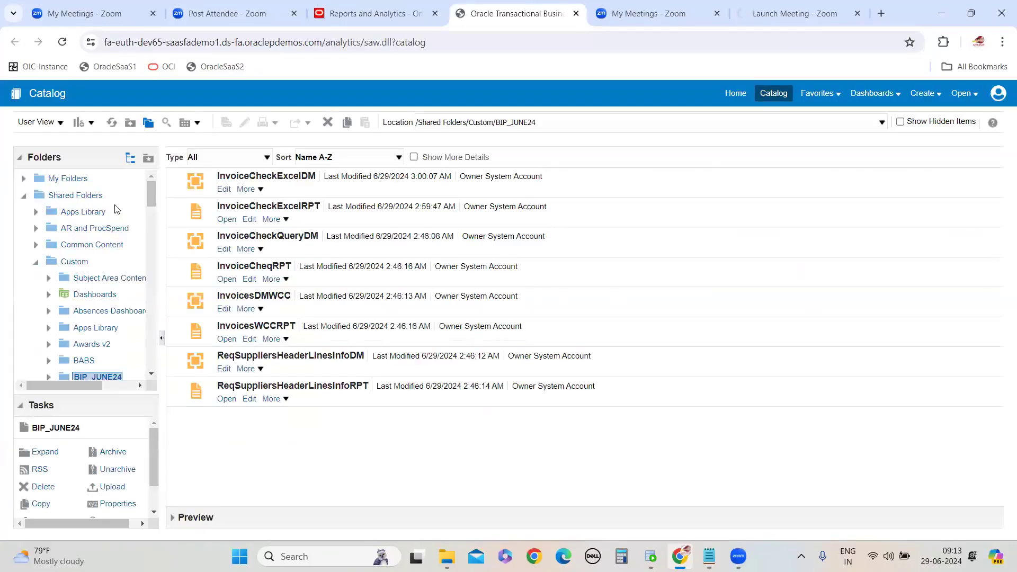
Create a new analysis based on the Payables Invoices - Transactions Real Time subject area
left_click(922, 93)
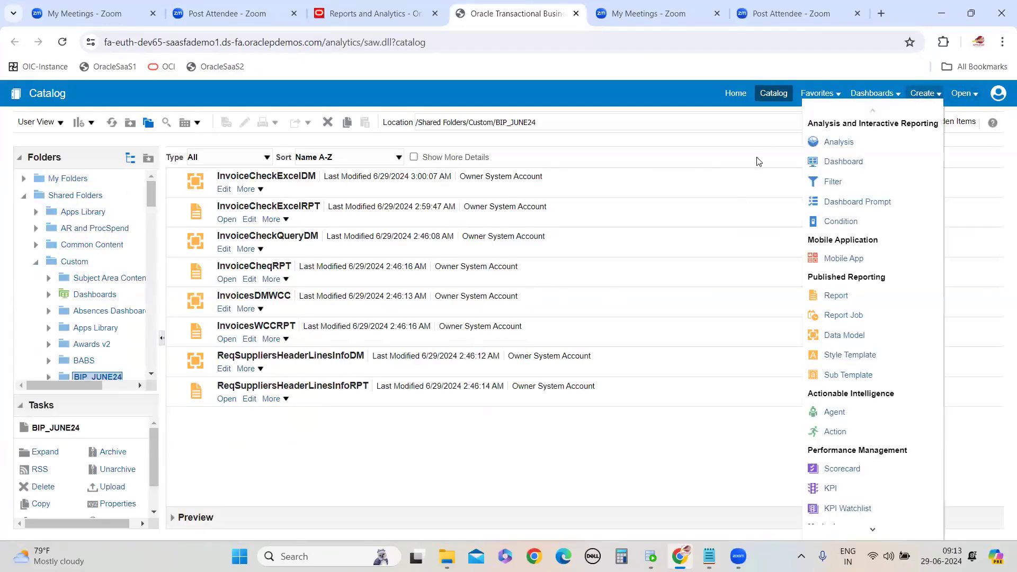
left_click(839, 142)
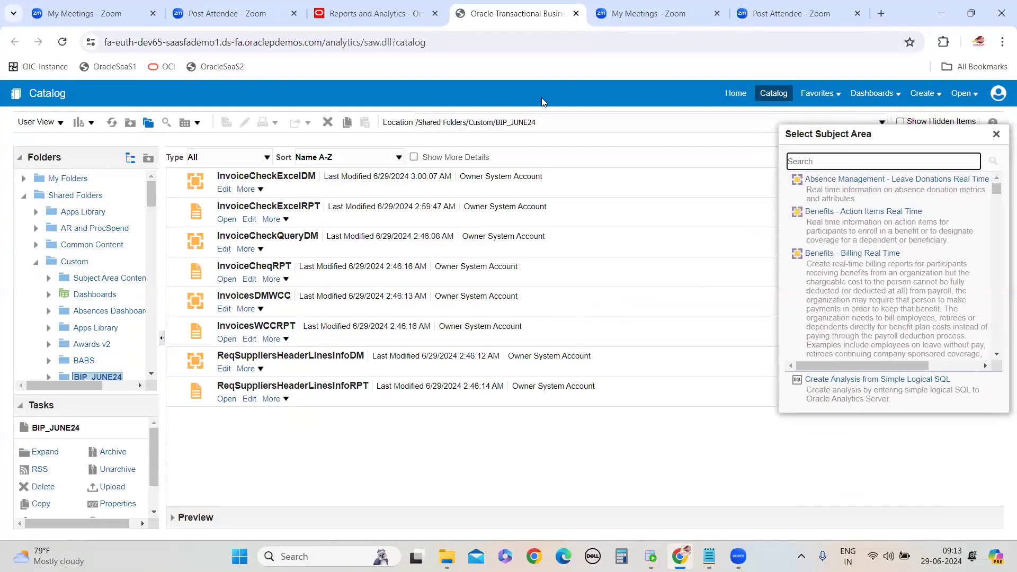
scroll(897, 235, "down", 10)
scroll(885, 276, "down", 15)
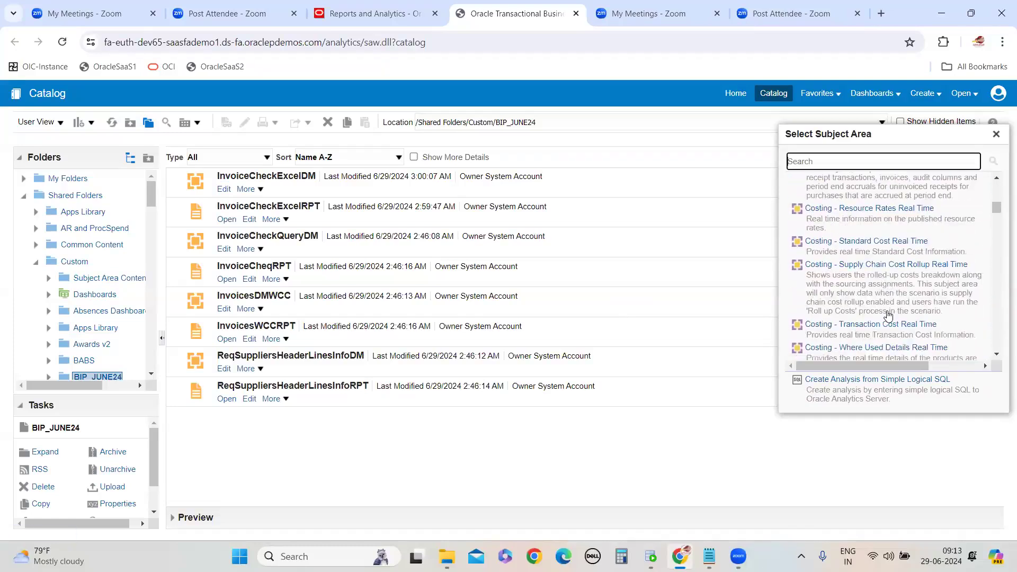
scroll(889, 315, "down", 5)
left_click_drag(996, 211, 995, 284)
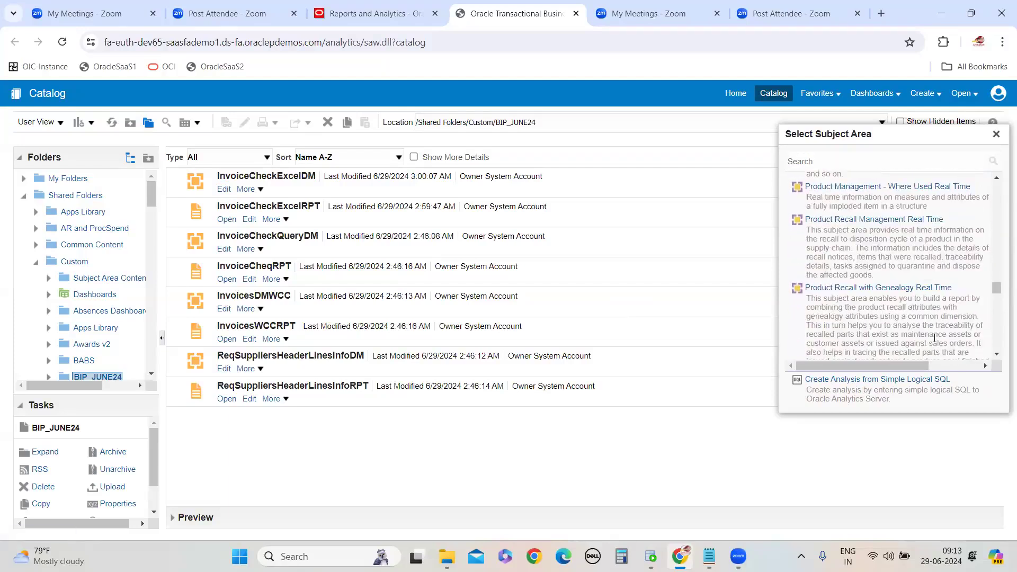
scroll(902, 326, "down", 5)
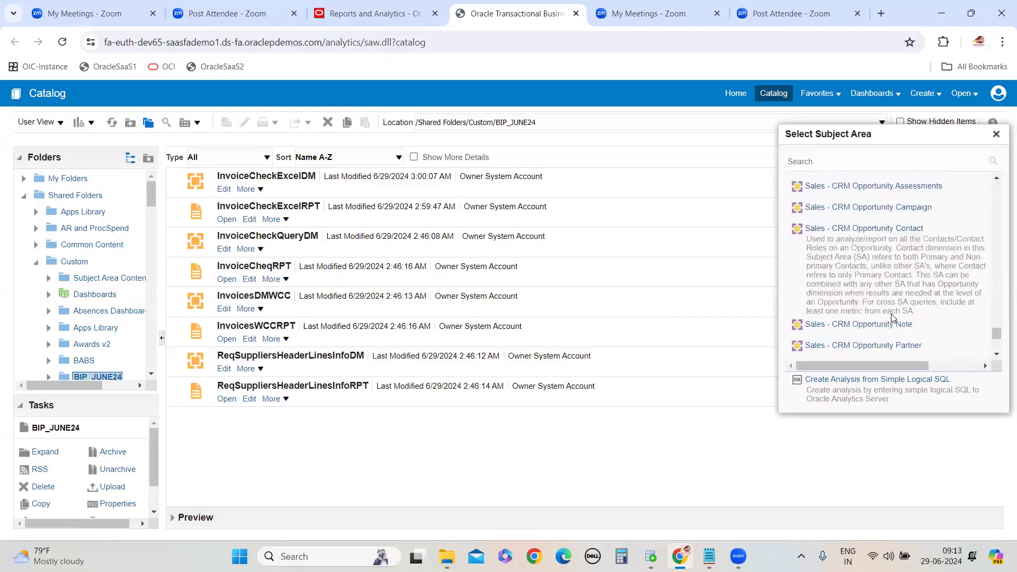
scroll(891, 316, "down", 10)
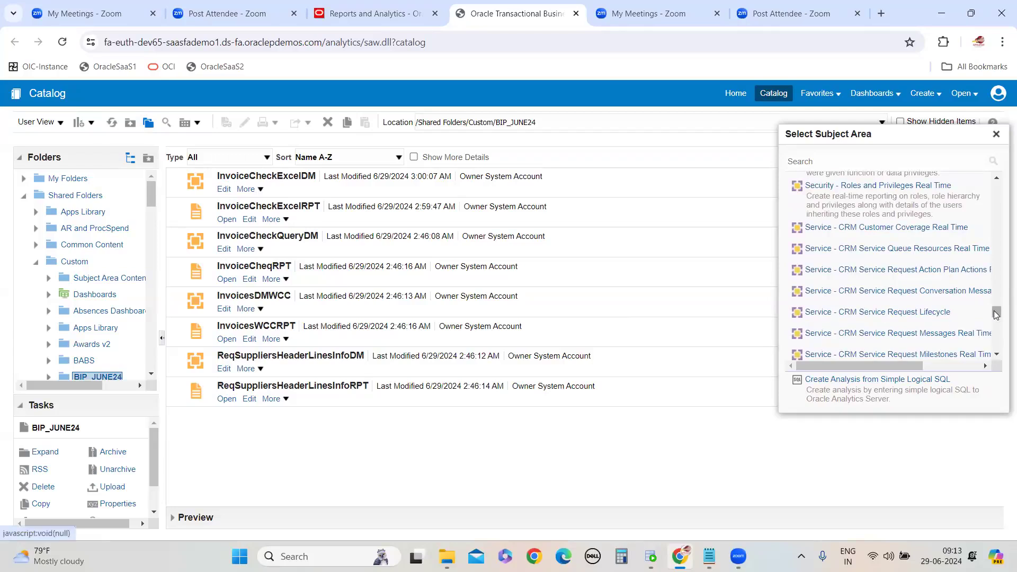
scroll(891, 290, "up", 10)
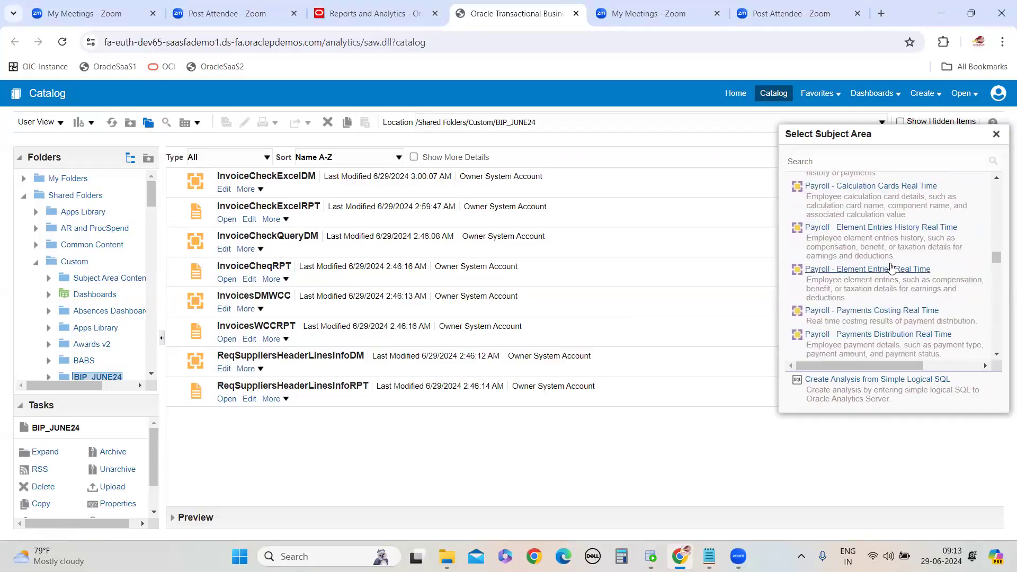
scroll(891, 291, "up", 5)
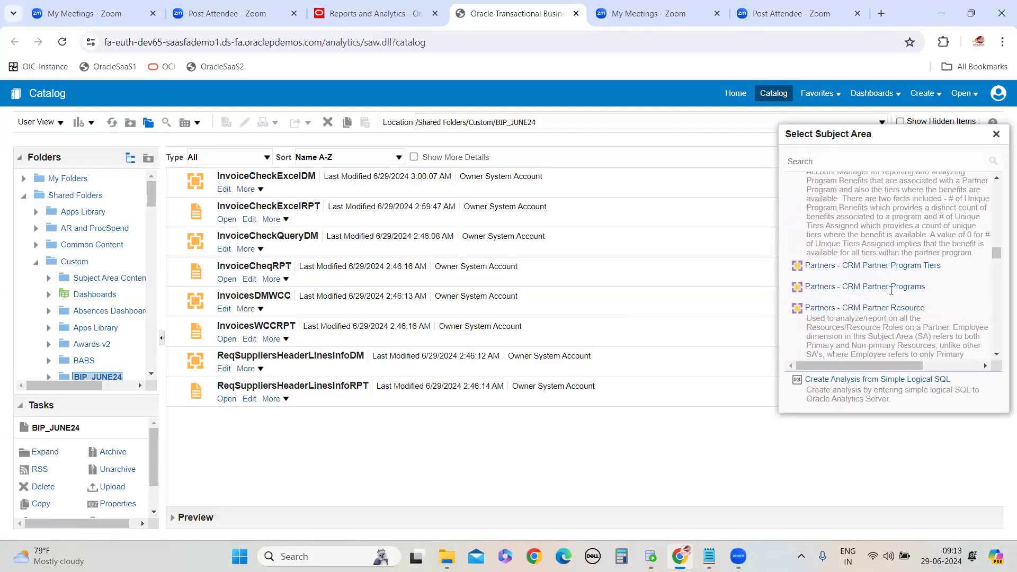
scroll(891, 290, "up", 3)
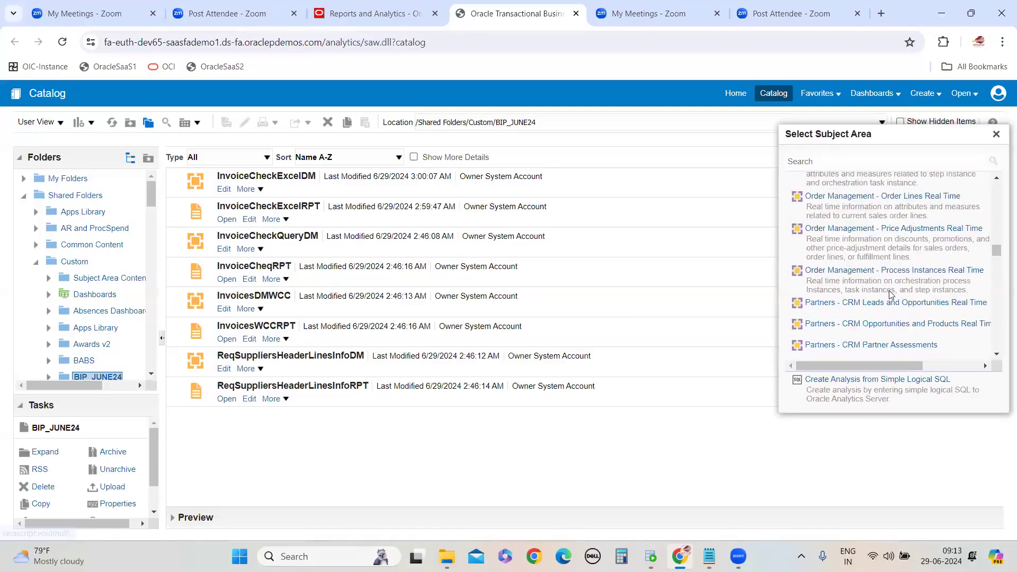
scroll(891, 295, "down", 3)
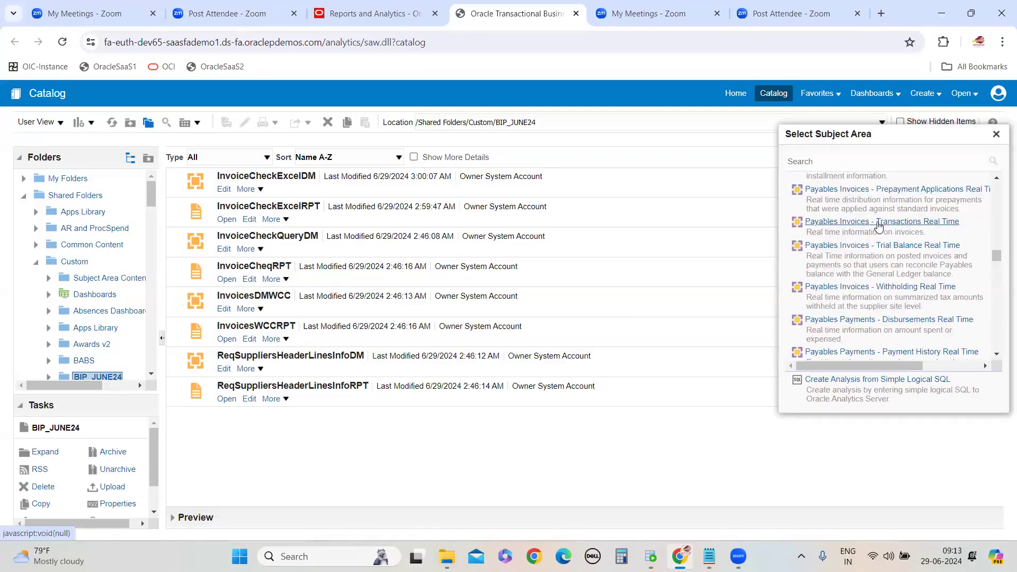
left_click(863, 227)
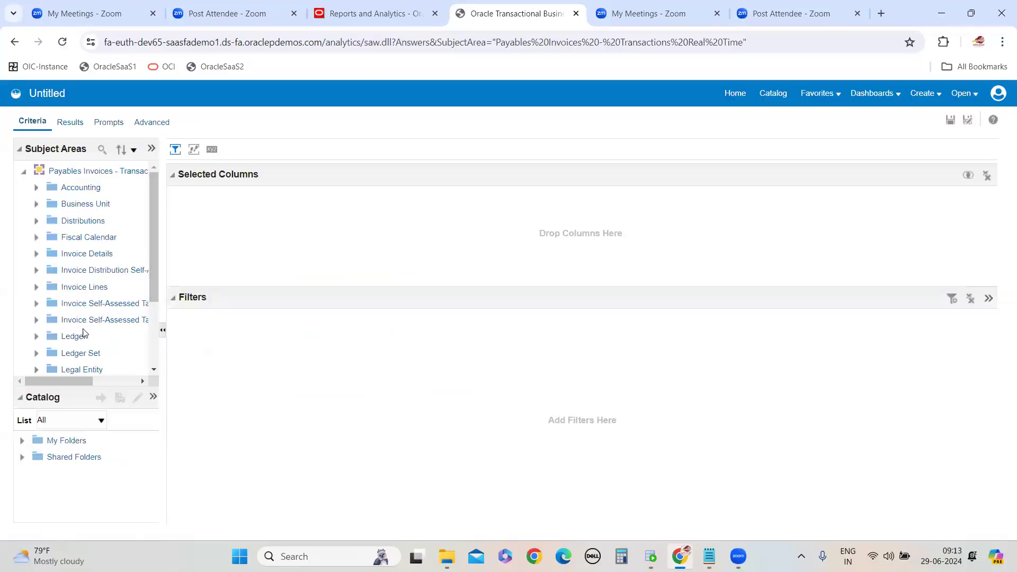
Switch to Notepad, add the note 'select the payable invoice transaction real time subject area', and minimize it
left_click(709, 556)
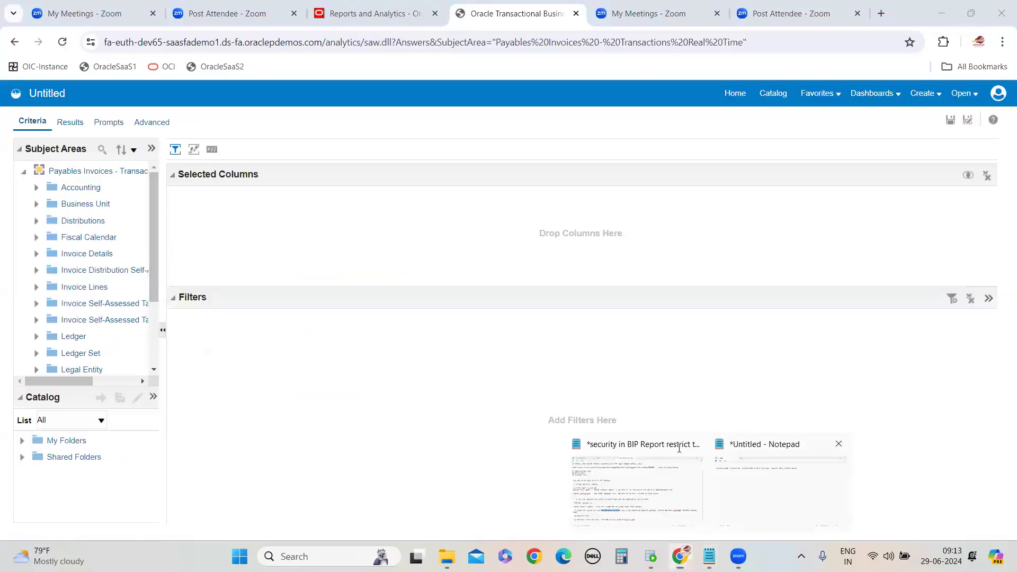
left_click(765, 480)
left_click(351, 323)
type("select the ")
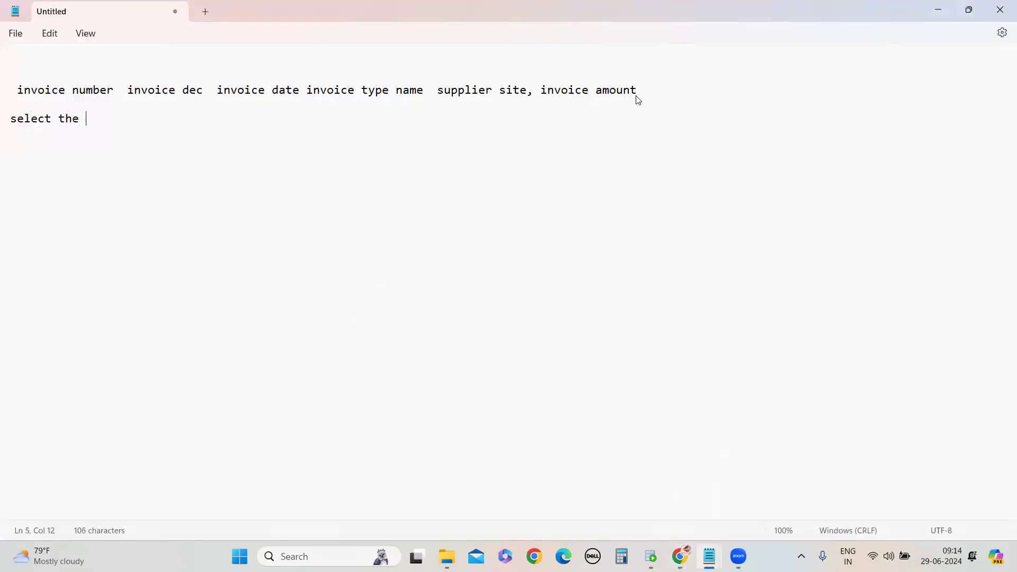
type("payable invoice transaction real time")
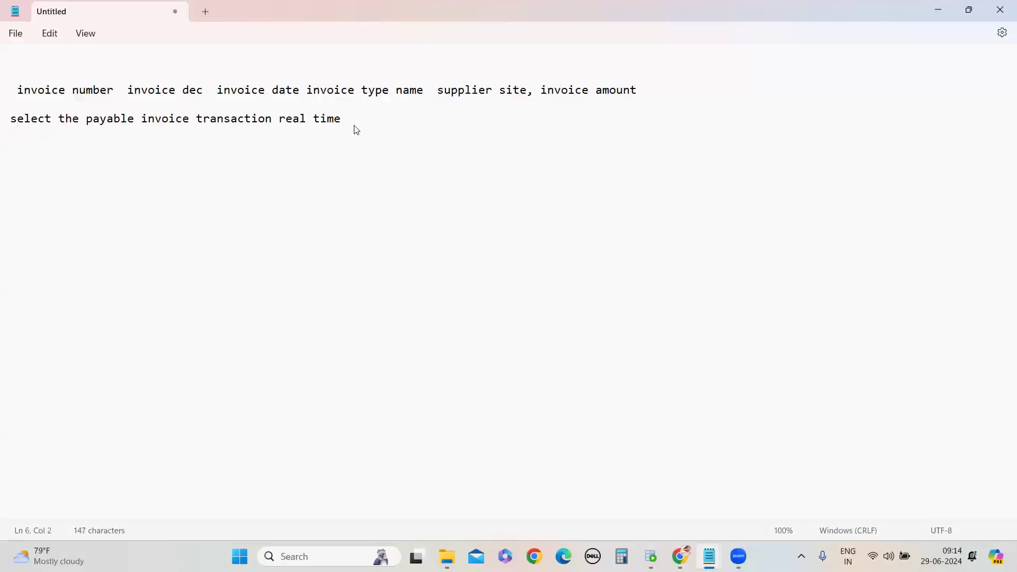
type("subject area")
key("Return")
key("Return")
left_click(938, 12)
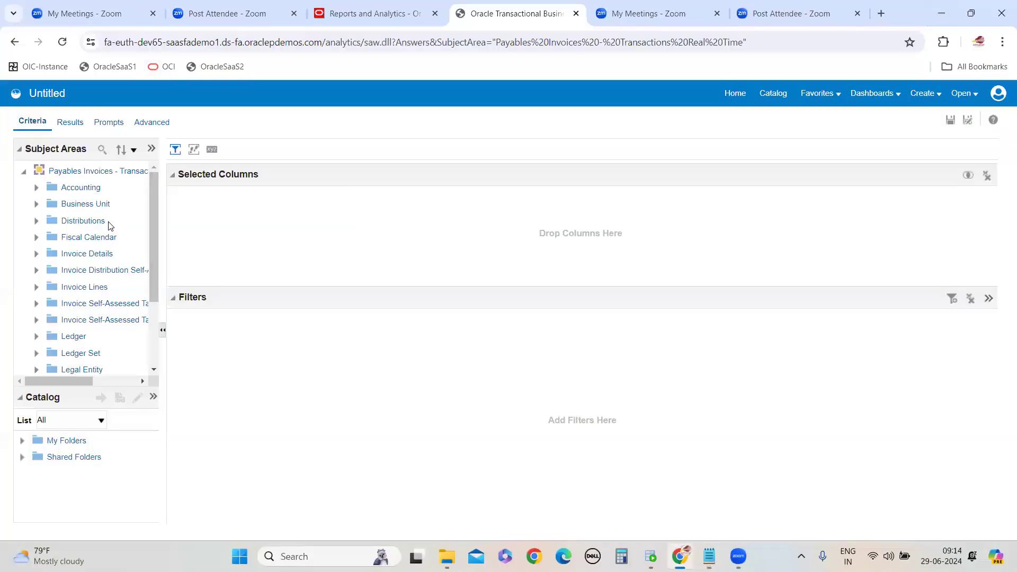
Expand Invoice Details > General Information and add Invoice Number and Invoice Date to the selected columns
scroll(109, 233, "down", 5)
scroll(110, 261, "up", 1)
scroll(101, 262, "up", 5)
double_click(89, 254)
double_click(97, 271)
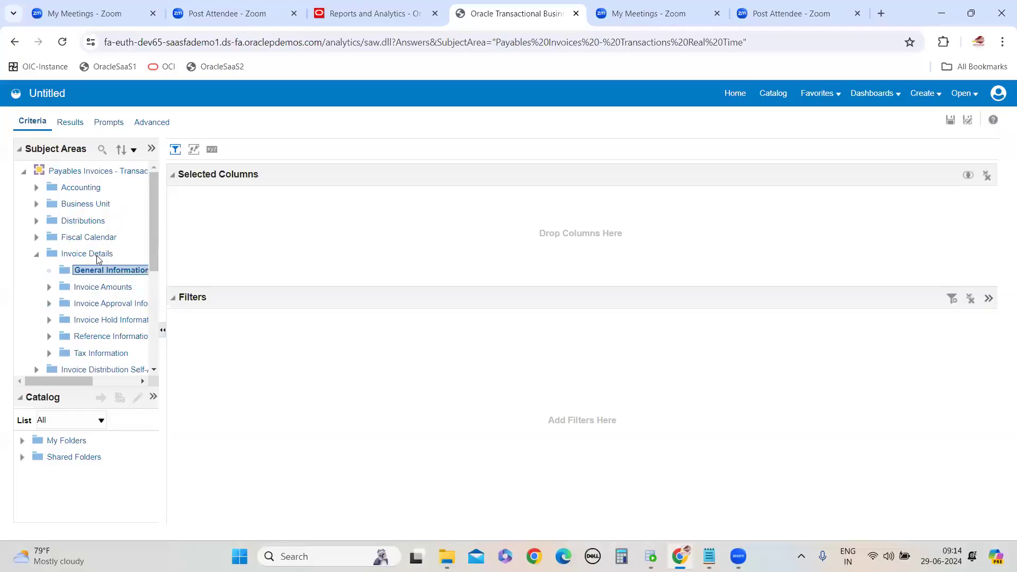
left_click_drag(163, 230, 339, 296)
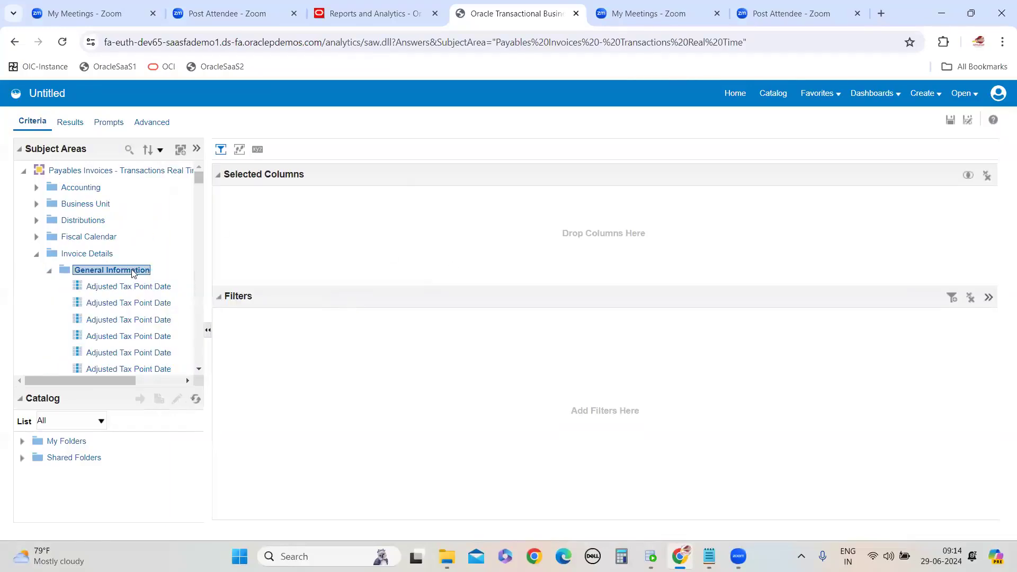
scroll(138, 289, "down", 2)
scroll(139, 290, "down", 8)
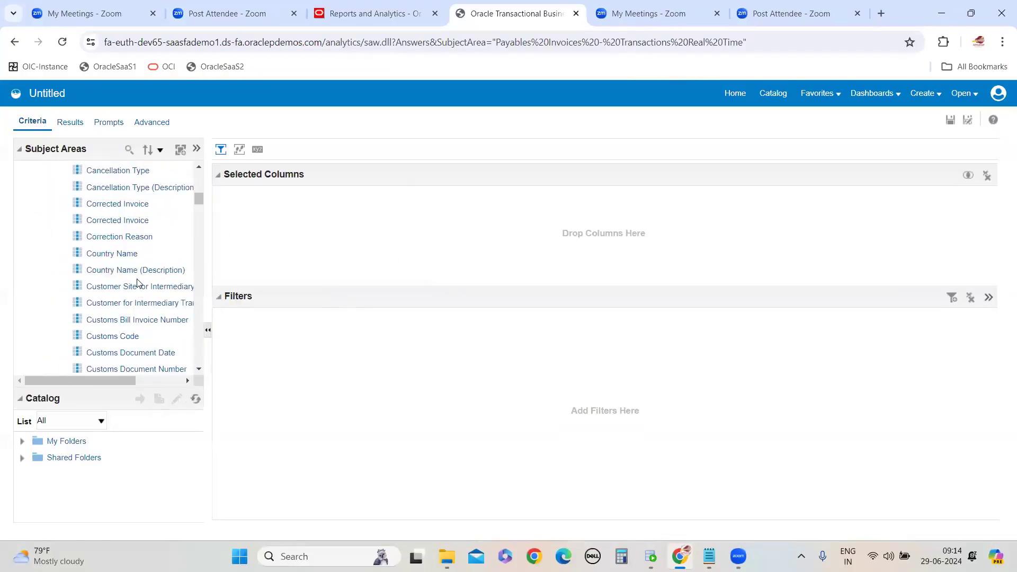
scroll(139, 289, "down", 9)
scroll(141, 293, "up", 9)
scroll(140, 293, "down", 12)
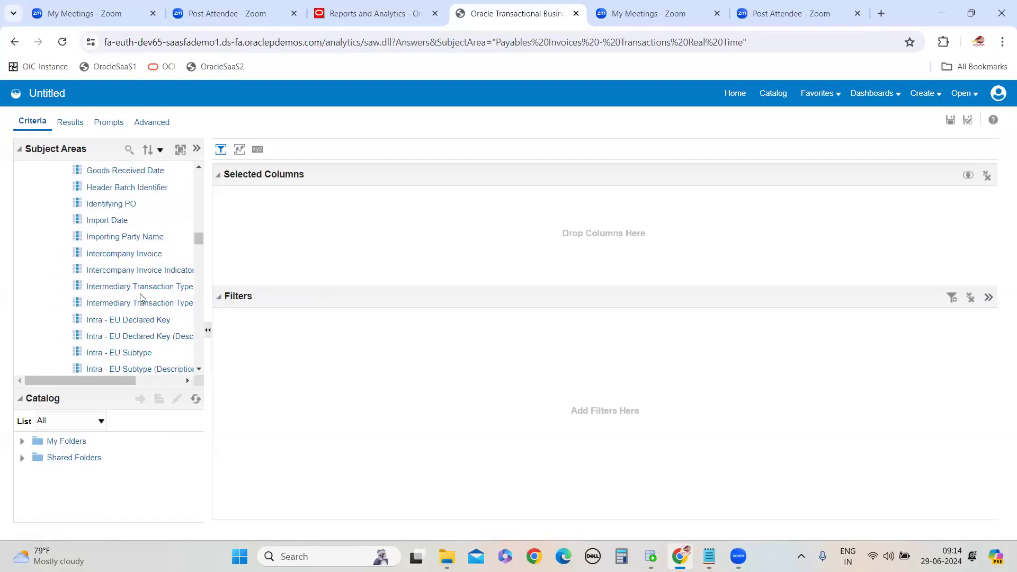
scroll(126, 225, "down", 12)
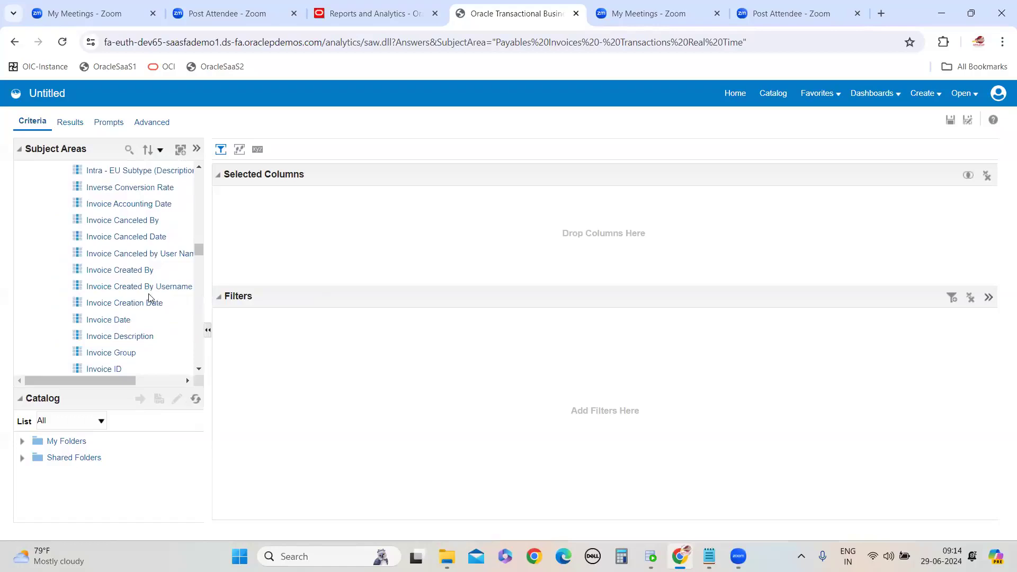
scroll(136, 351, "down", 3)
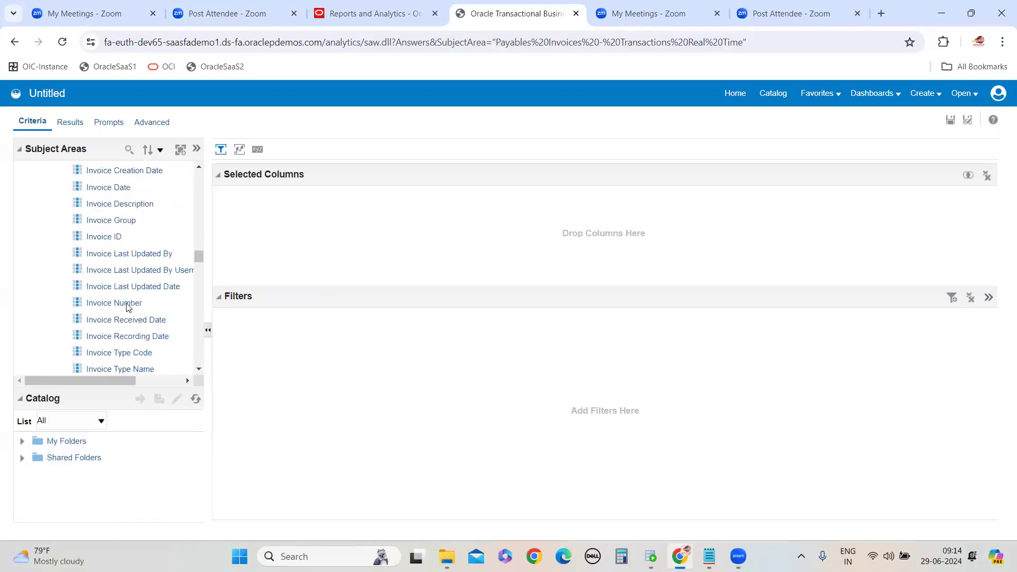
double_click(129, 303)
double_click(123, 191)
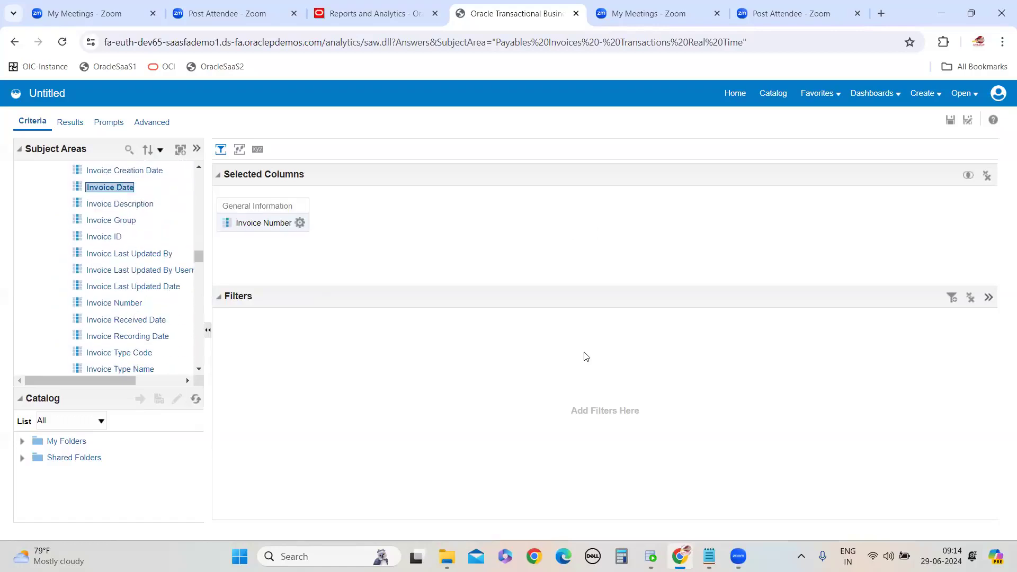
Refer to the field list in the Notepad note and add Invoice Description to the selected columns
mouse_move(708, 556)
left_click(780, 487)
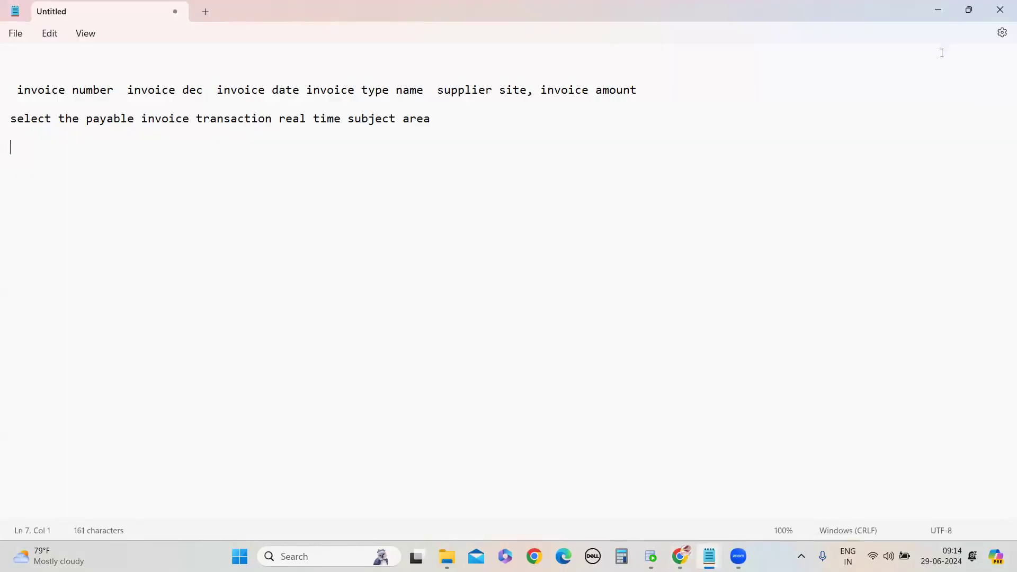
key("alt+Tab")
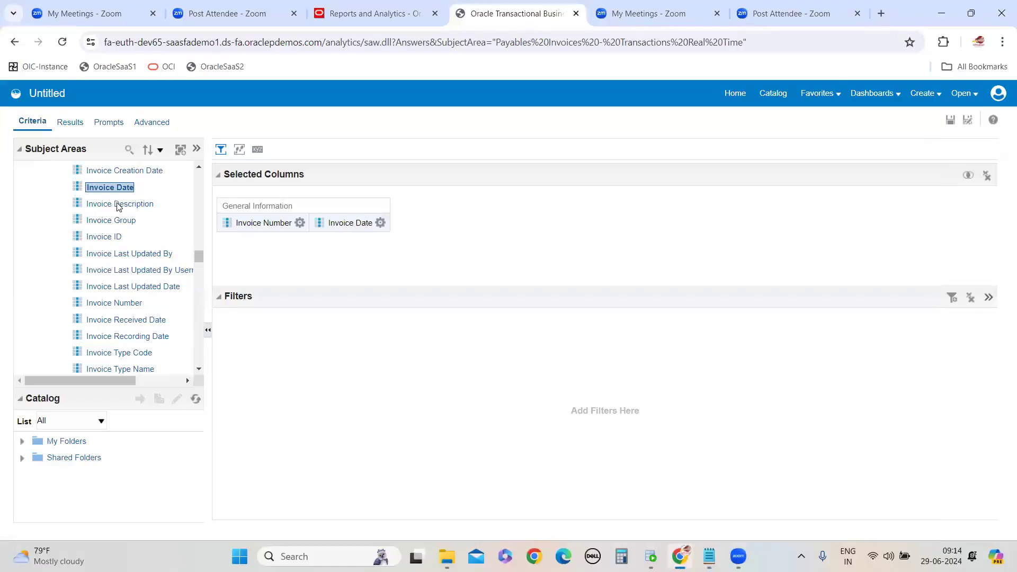
left_click(122, 204)
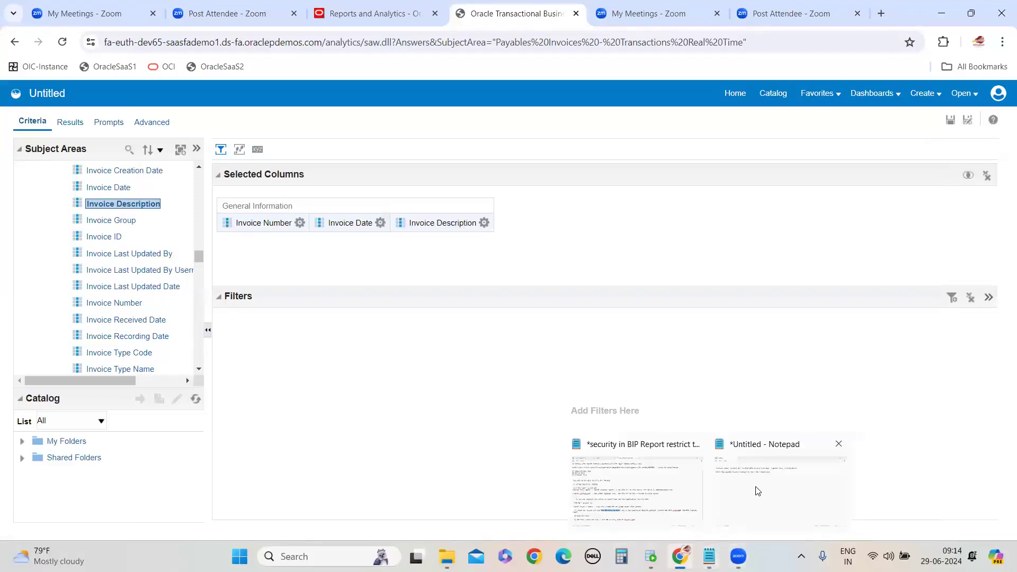
Glance at the note again and add Invoice Type Name from General Information to the selected columns
left_click(758, 490)
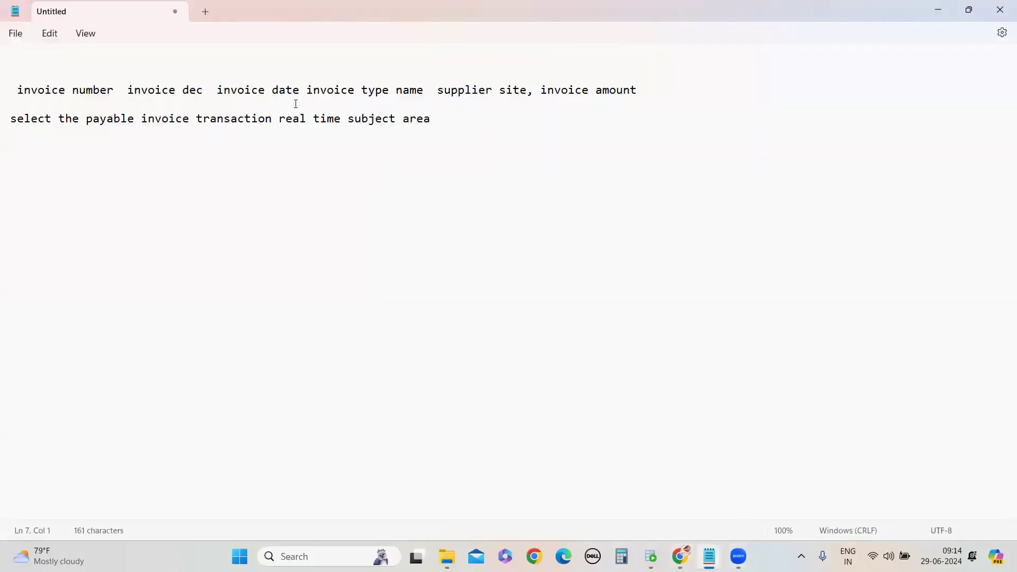
left_click(932, 14)
scroll(132, 194, "down", 4)
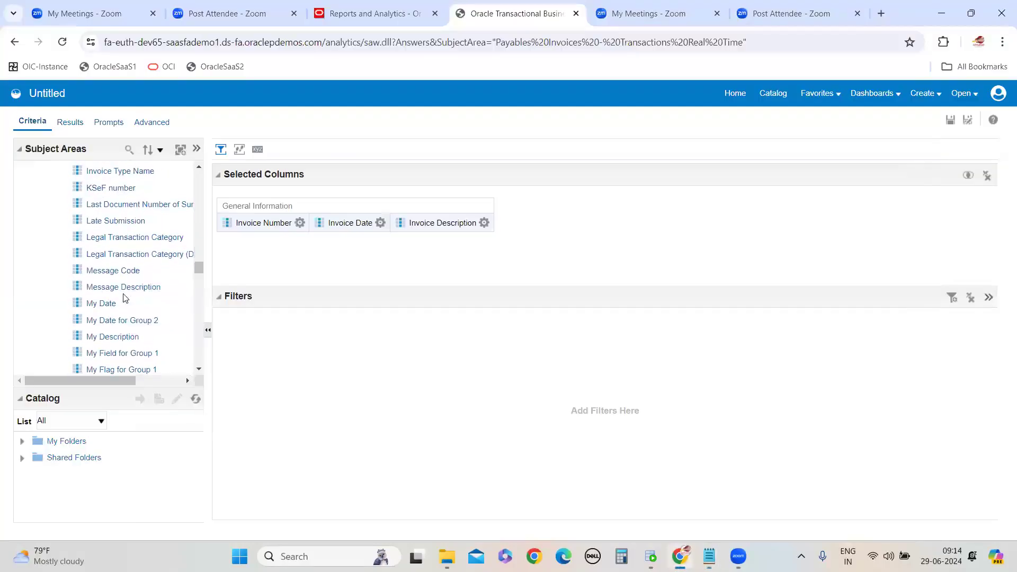
double_click(132, 175)
Expand the Invoice Amounts folder and add Invoice Amount to the selected columns
scroll(126, 297, "down", 12)
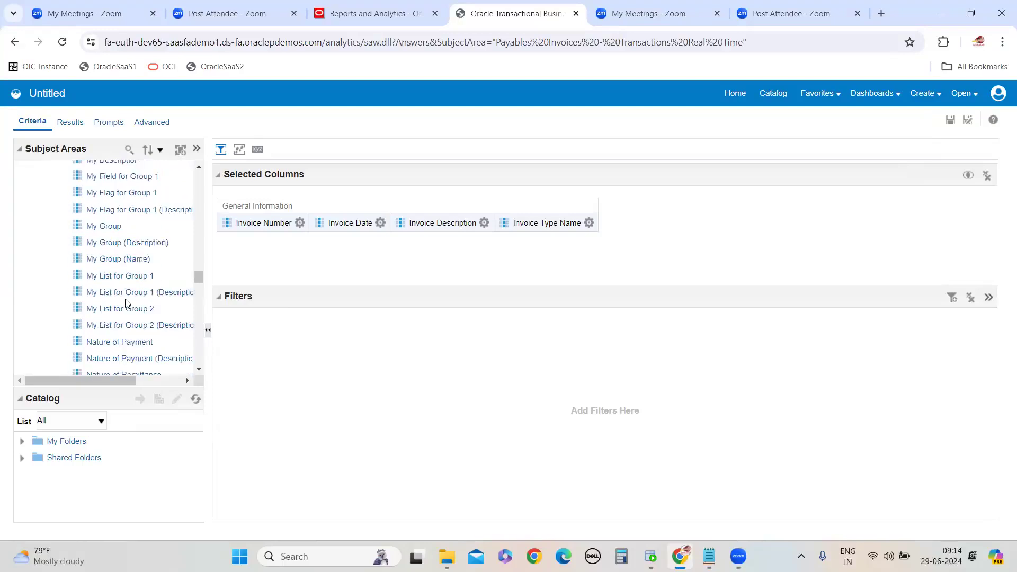
scroll(123, 337, "down", 10)
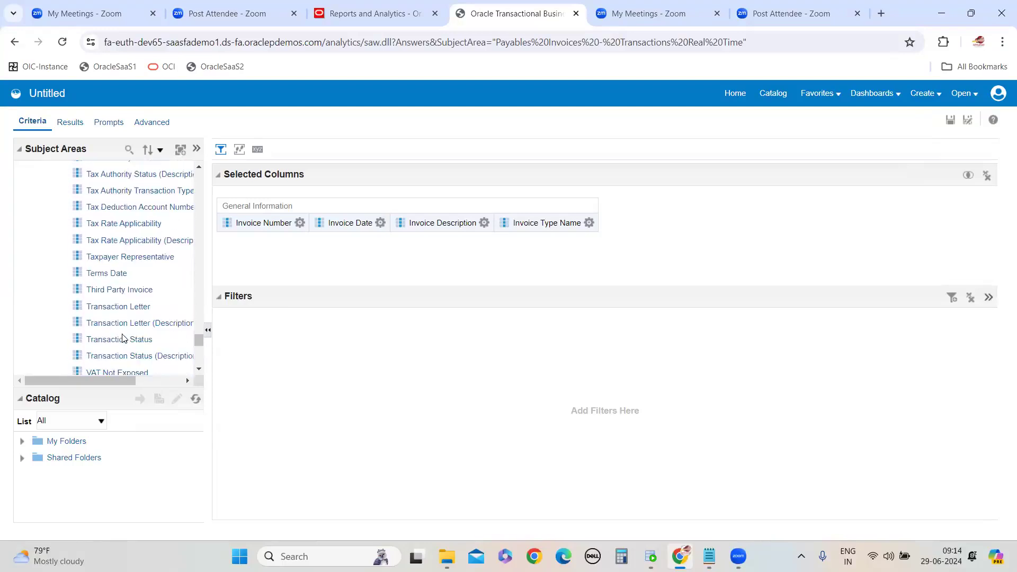
scroll(104, 193, "up", 5)
double_click(102, 287)
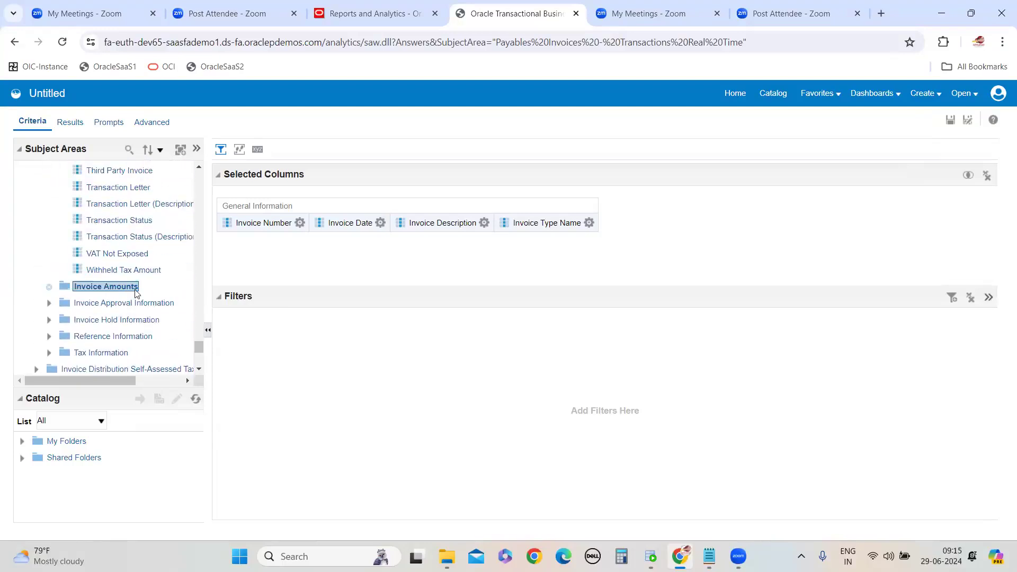
scroll(143, 297, "down", 3)
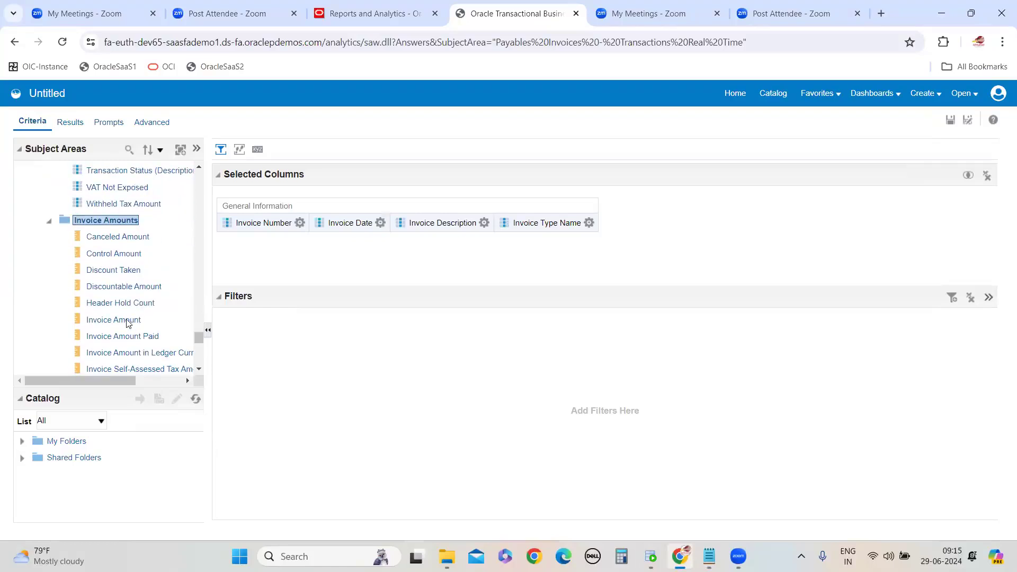
double_click(126, 321)
Expand the Supplier folder and add the Supplier column to the analysis
scroll(123, 329, "down", 5)
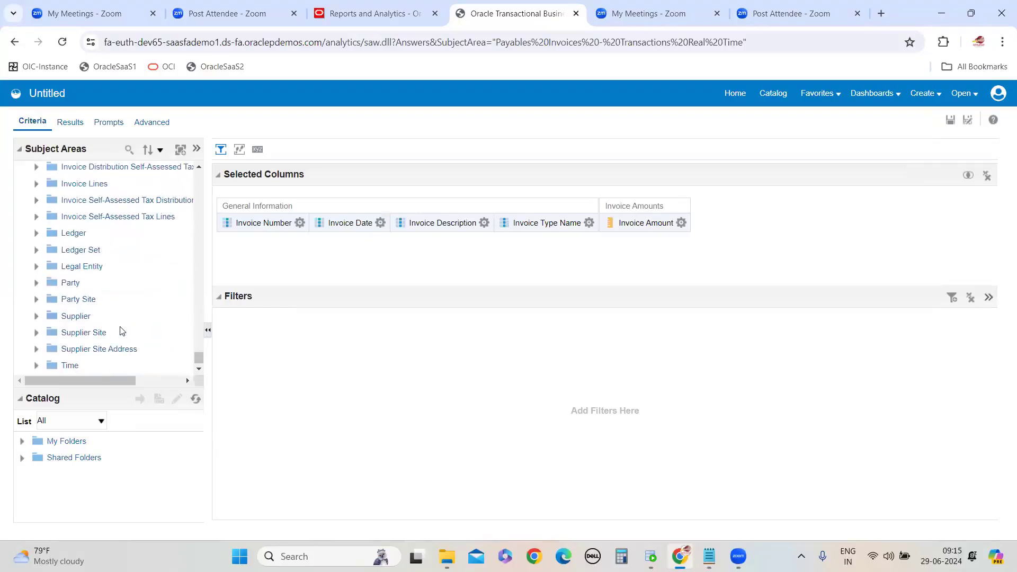
double_click(74, 316)
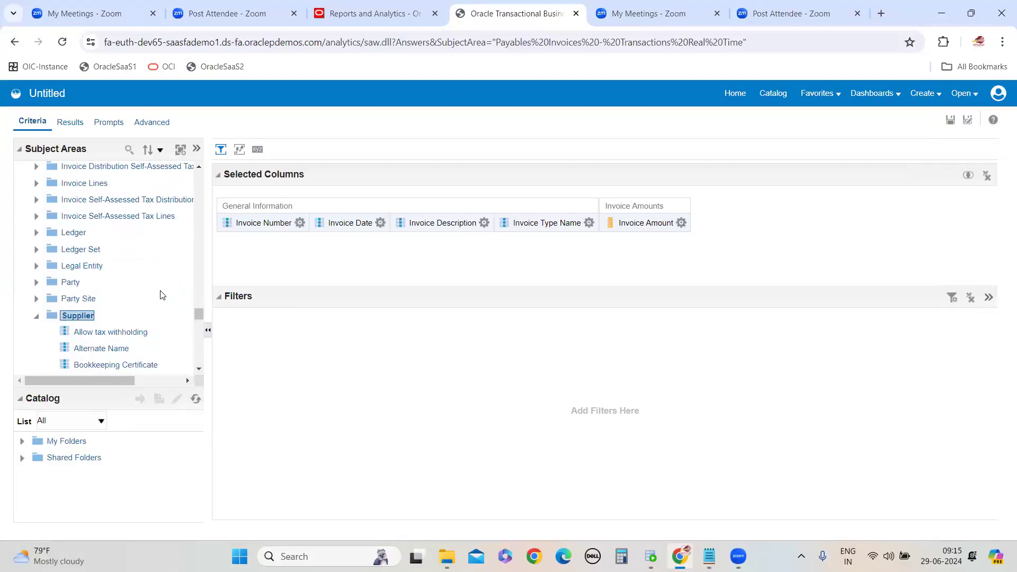
scroll(159, 294, "down", 10)
scroll(136, 308, "down", 10)
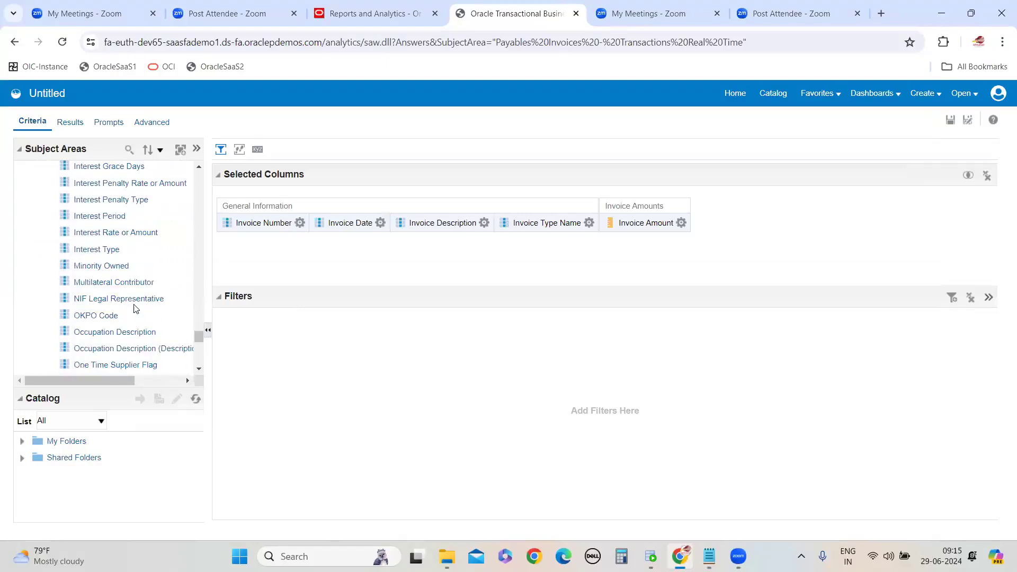
double_click(88, 265)
Expand the Supplier Site folder and add the Site column to the analysis
scroll(117, 320, "down", 3)
scroll(117, 322, "down", 3)
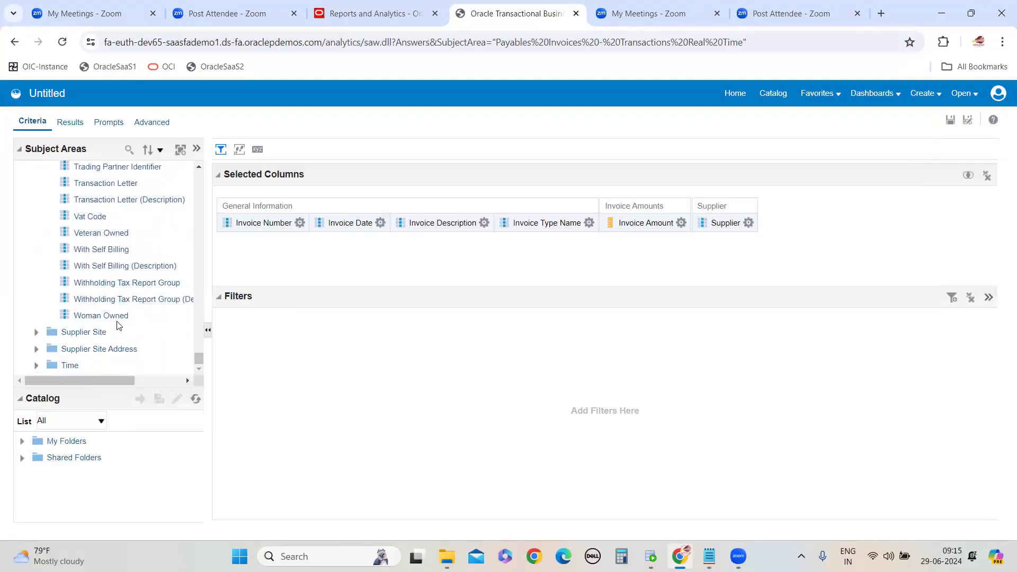
left_click(113, 332)
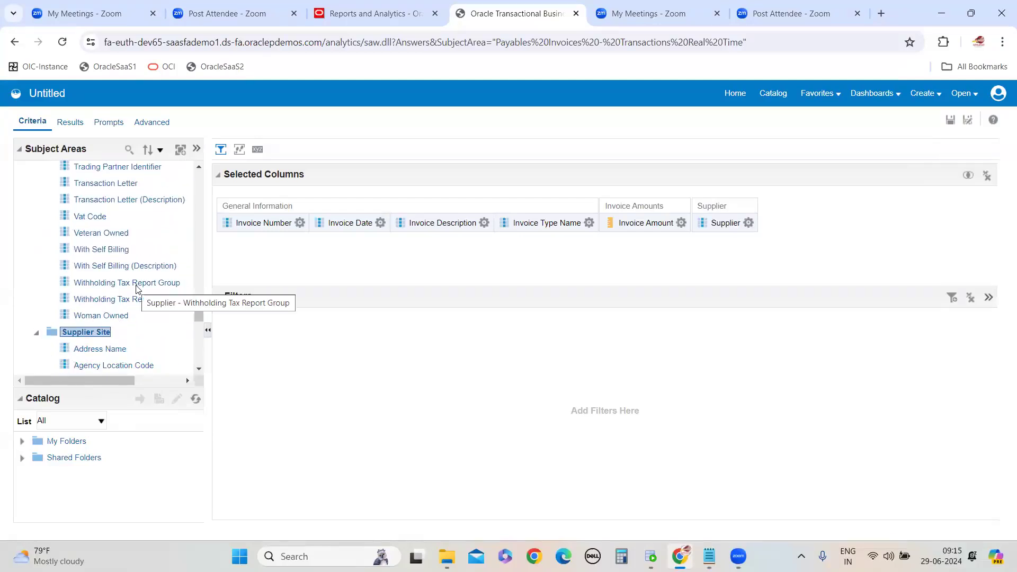
scroll(132, 301, "down", 10)
scroll(129, 300, "down", 15)
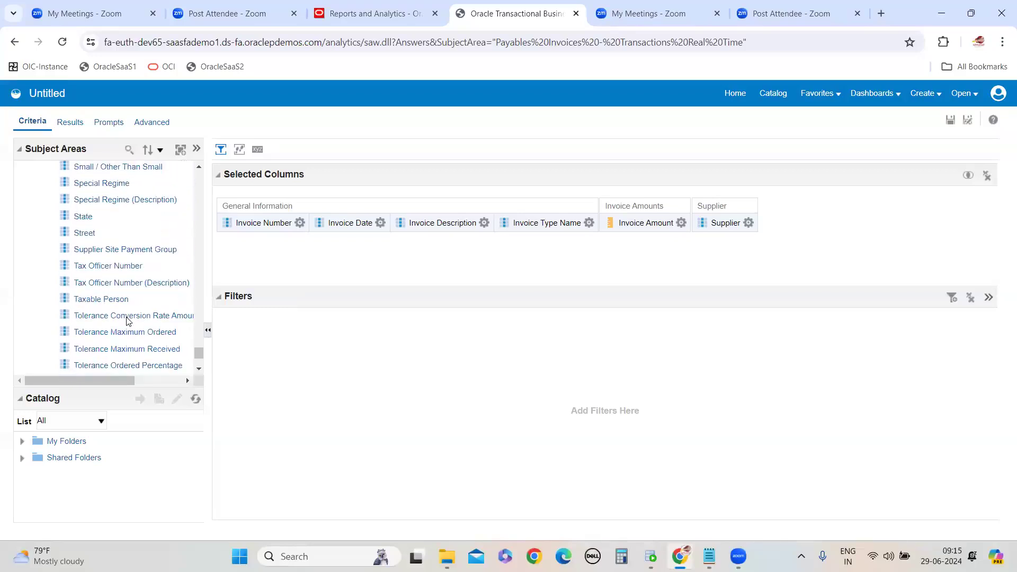
scroll(126, 294, "down", 3)
scroll(126, 294, "up", 4)
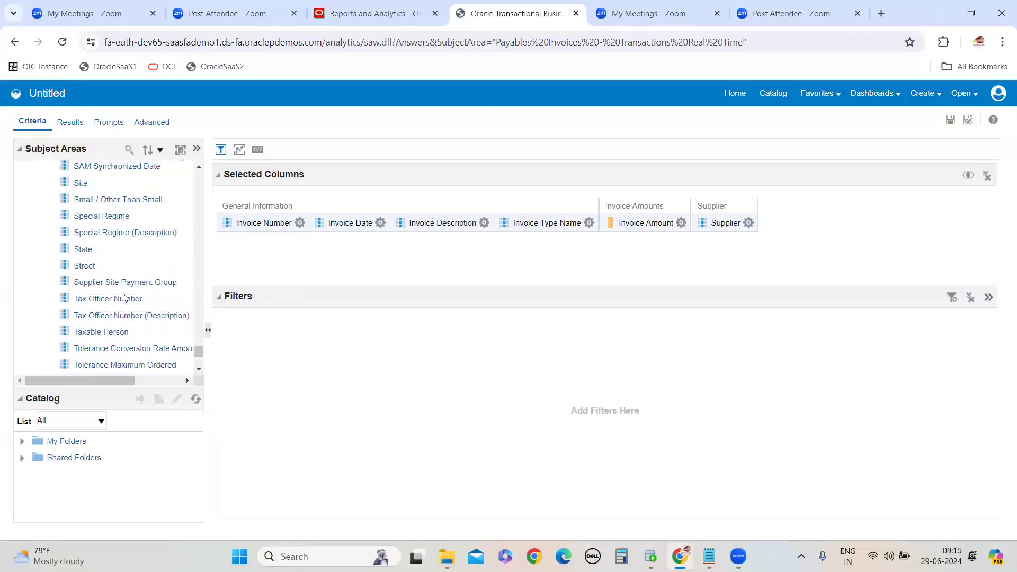
left_click(82, 182)
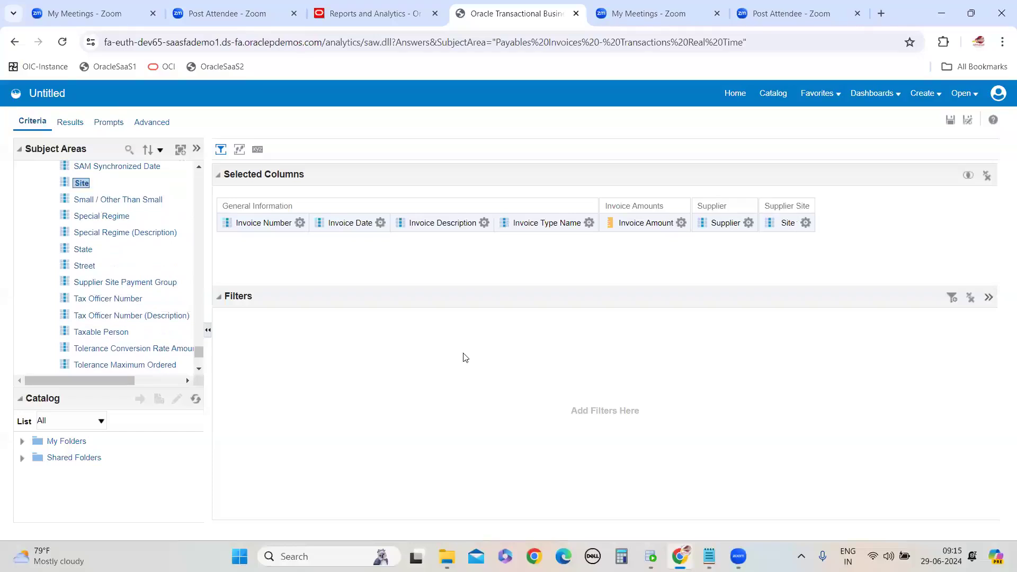
Open the Save As dialog, browse to My Folders, and create a new folder named OTBI_JUNE24
left_click(806, 223)
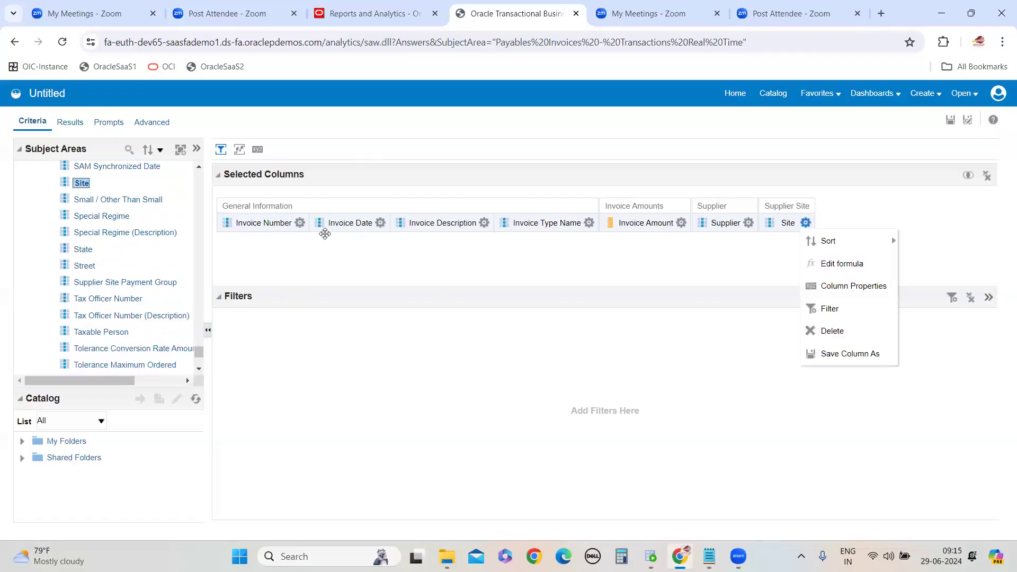
left_click(589, 223)
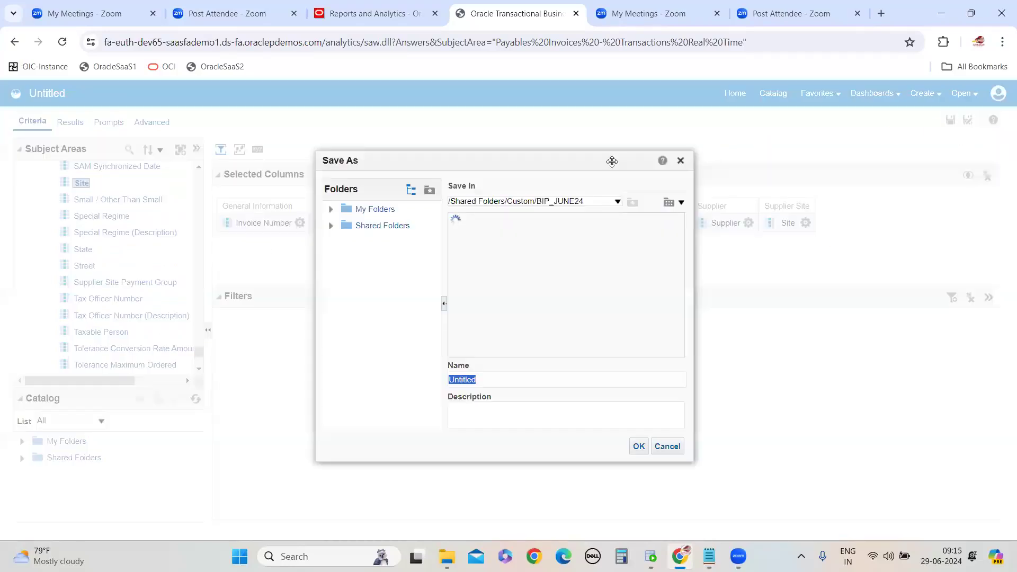
left_click(381, 211)
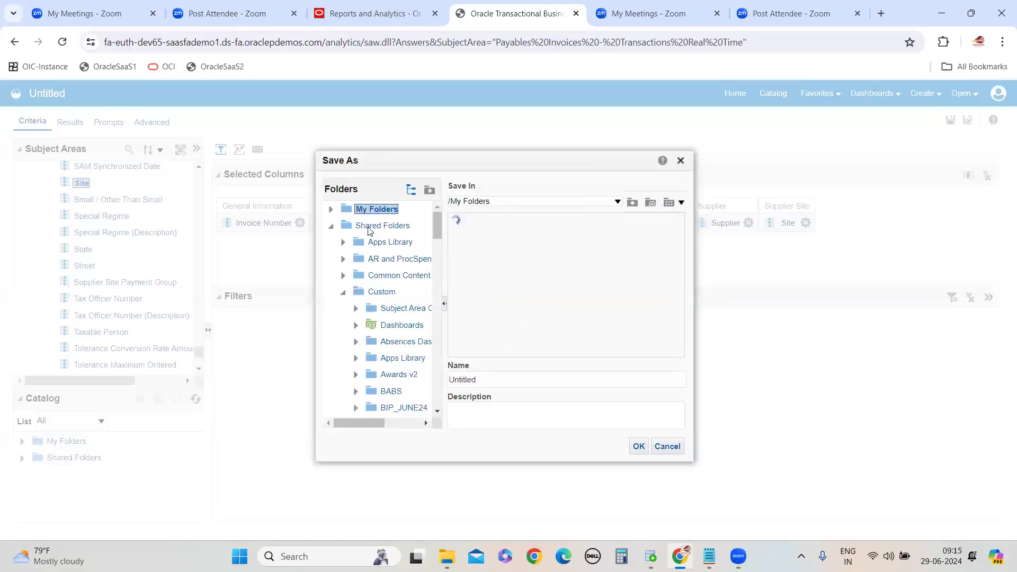
left_click(369, 226)
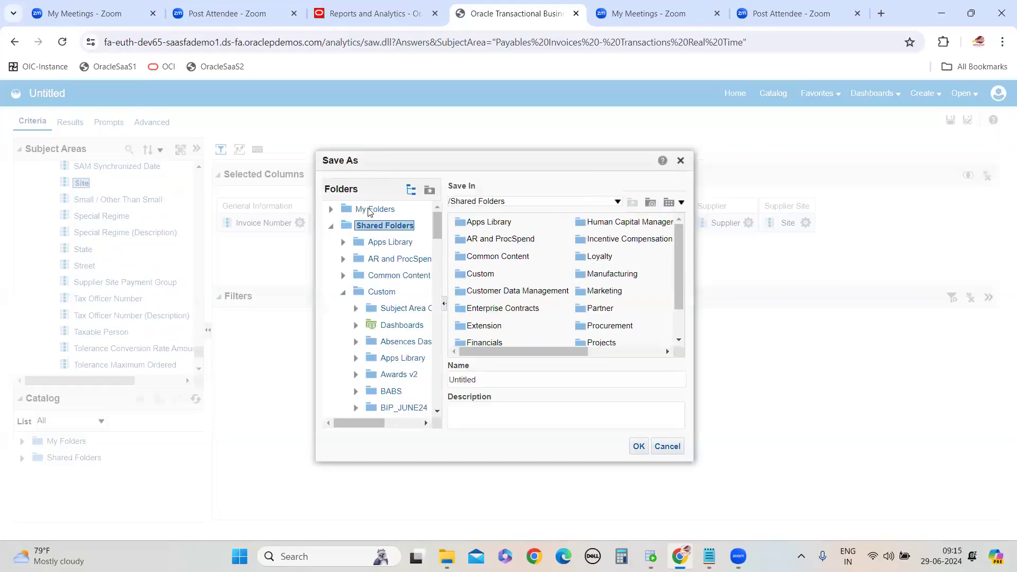
left_click(375, 209)
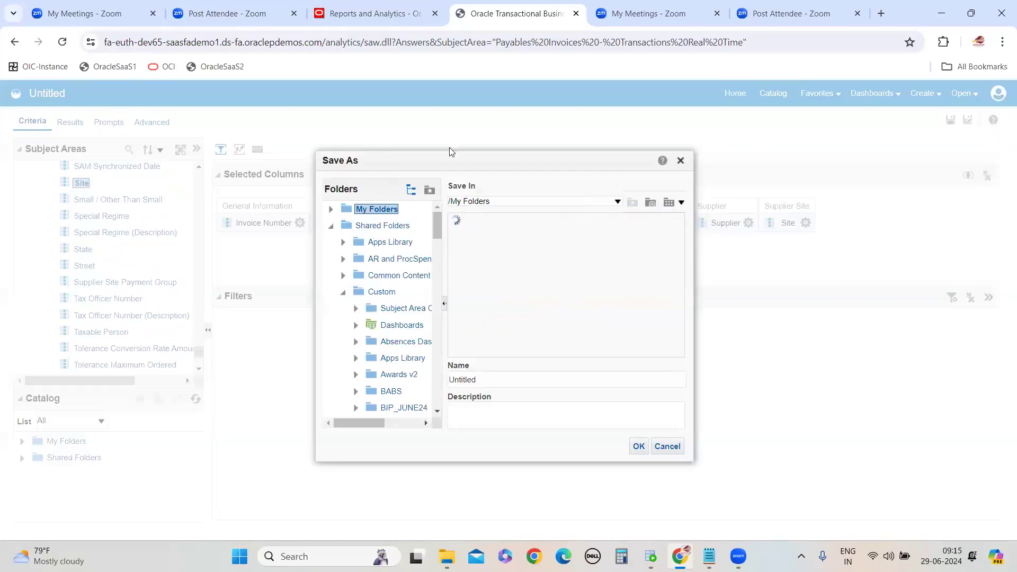
left_click(331, 226)
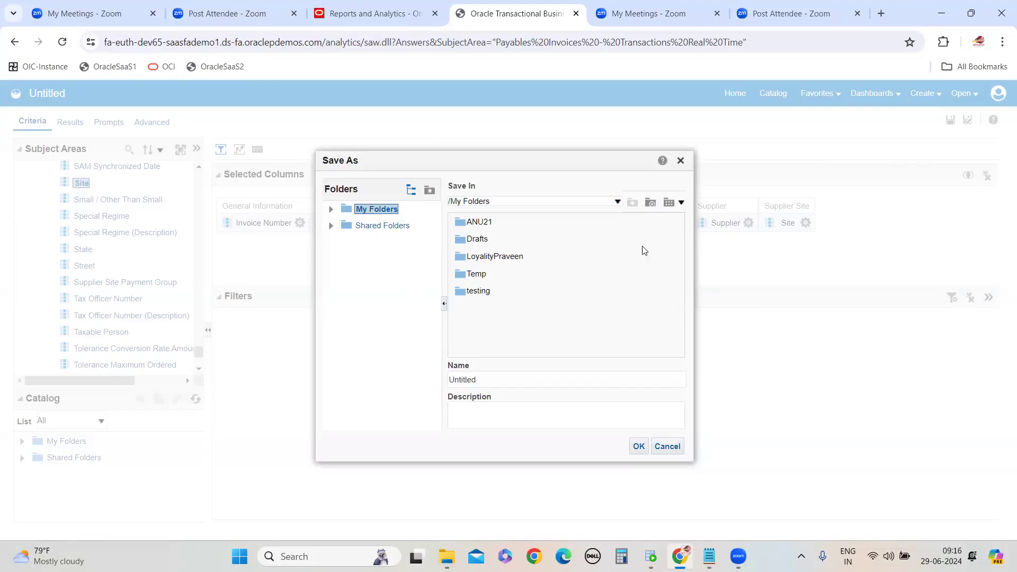
left_click(651, 203)
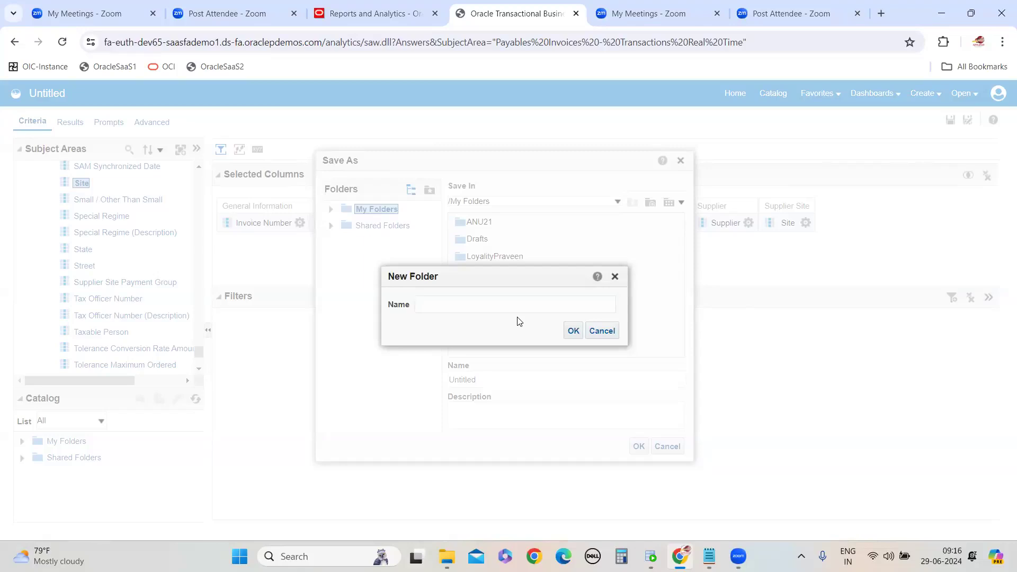
type("OTBI_JUNE24")
left_click(573, 330)
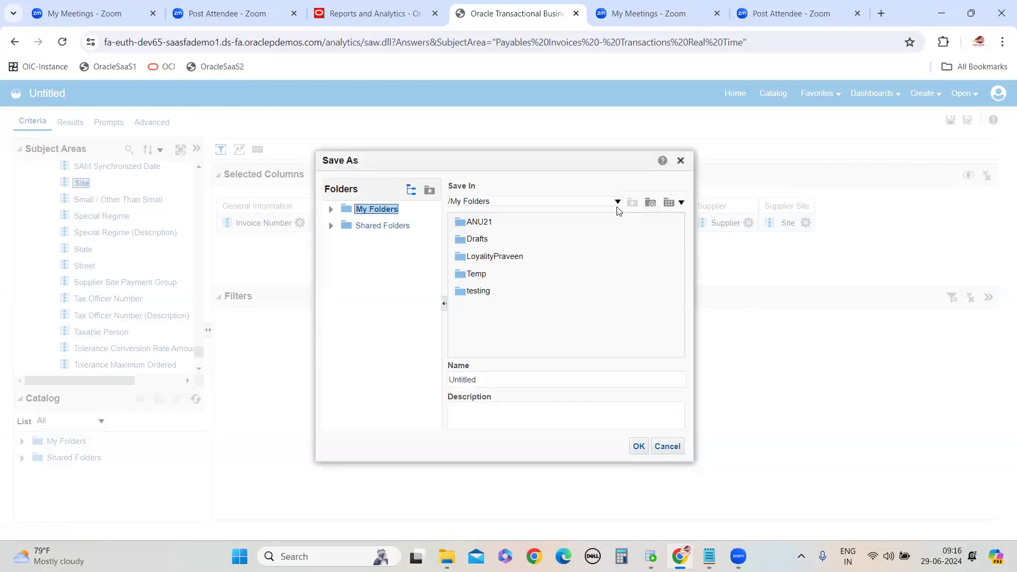
Save the analysis as InvoiceSupplierAnalysis in the OTBI_JUNE24 folder and open its results
double_click(473, 381)
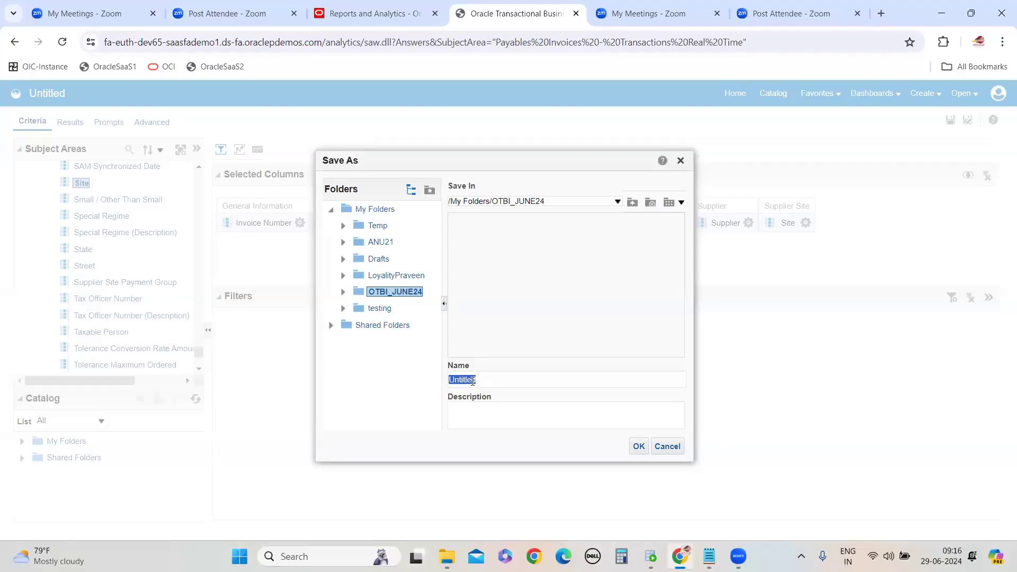
type("iNVOICE")
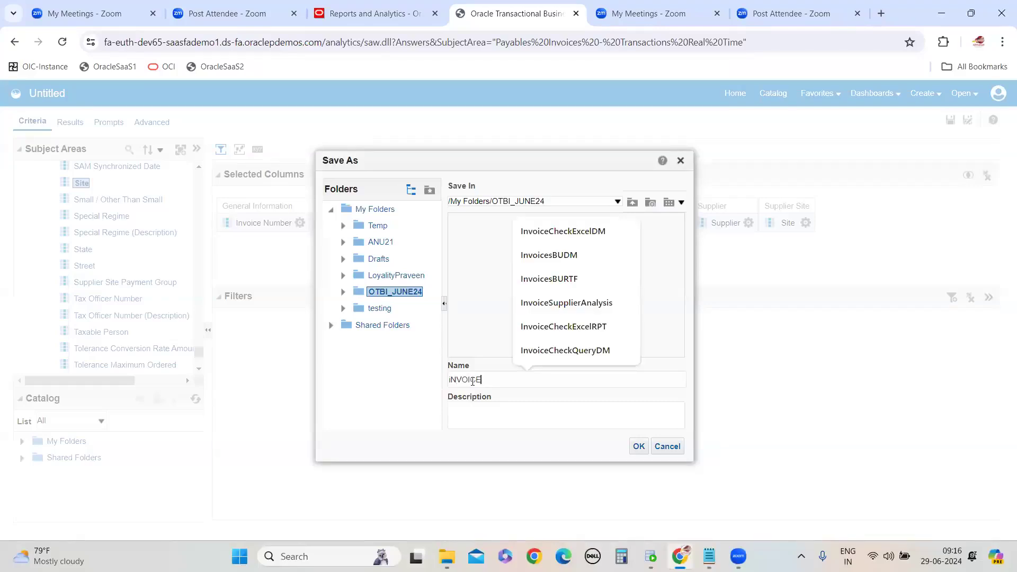
key("BackSpace")
key("BackSpace")
key("BackSpace")
key("BackSpace")
key("BackSpace")
key("BackSpace")
key("BackSpace")
type("InvoiceSupplier")
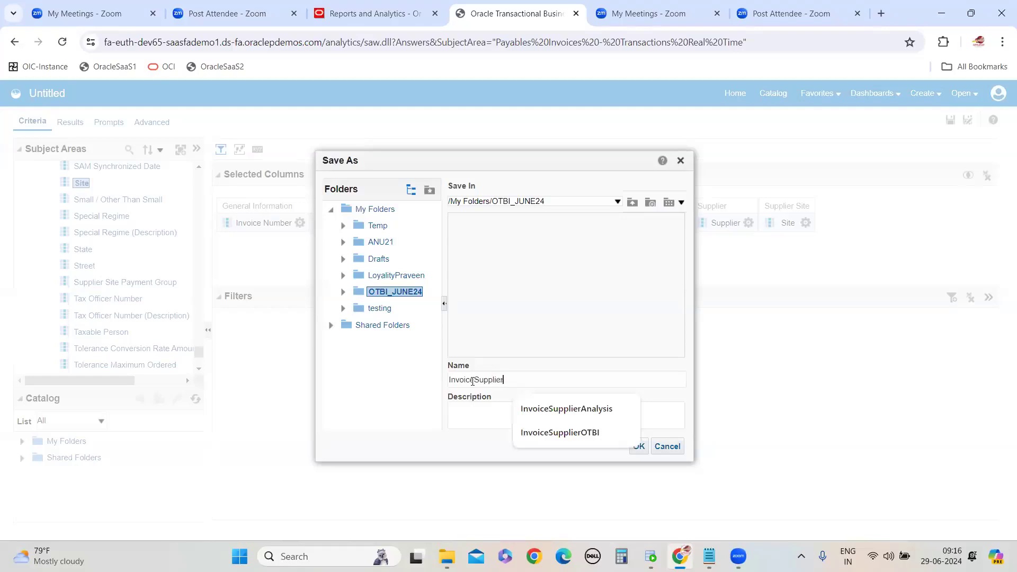
type("Ana")
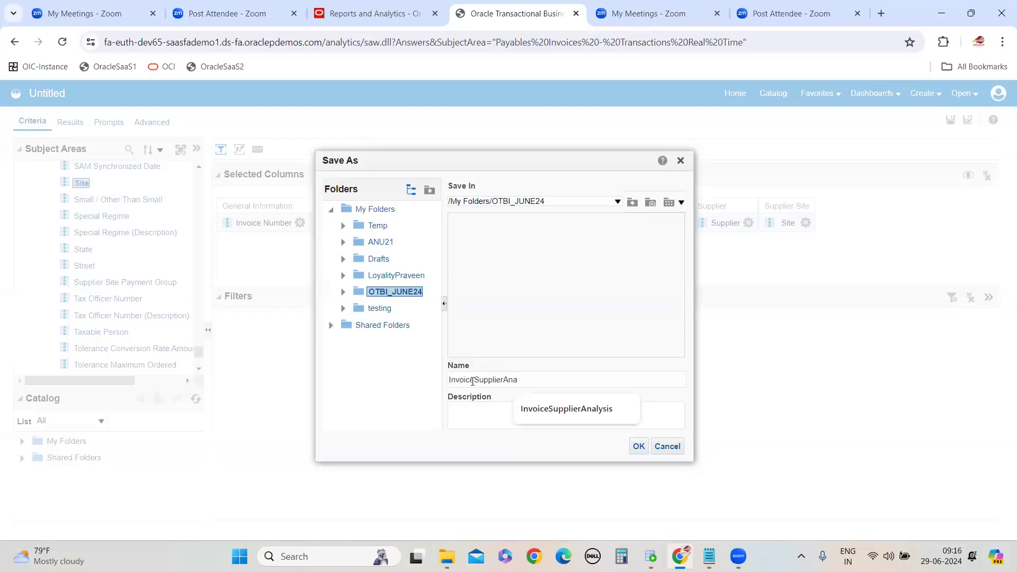
left_click(566, 409)
left_click(639, 448)
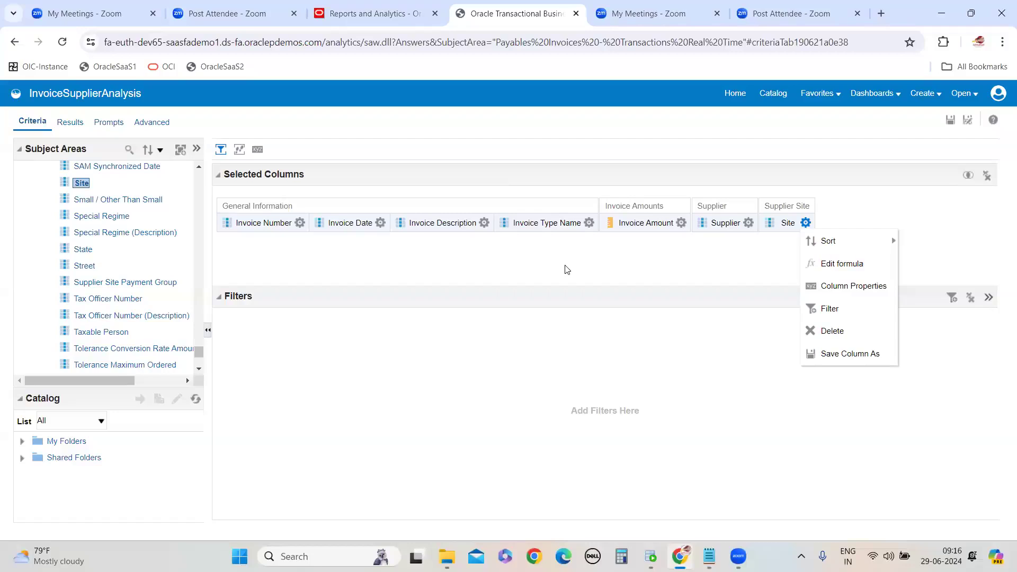
left_click(69, 122)
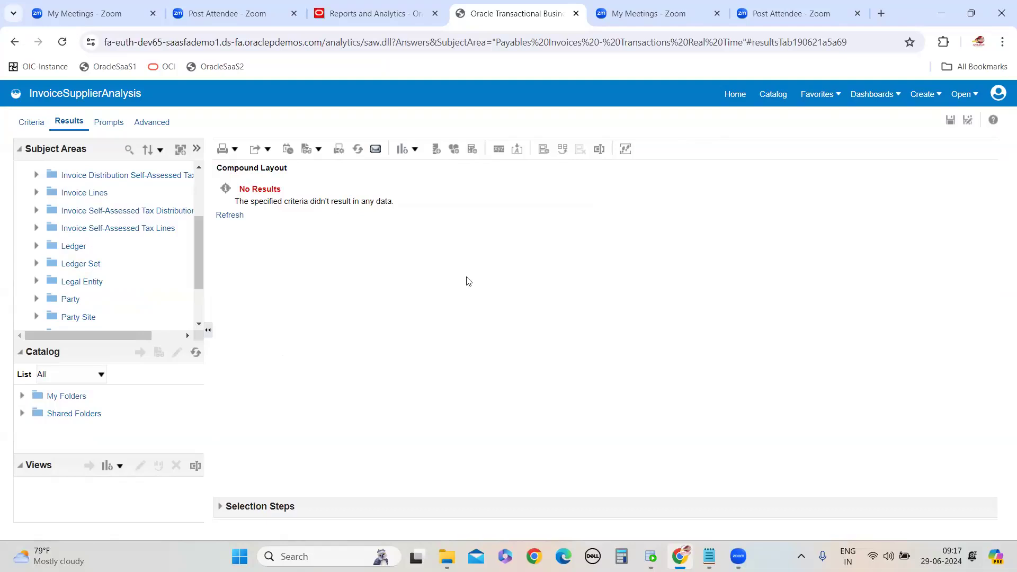
Switch to the Notepad note and add a roles list starting with "1) Accounts payable invoice Supervisor" and "2)"
mouse_move(712, 553)
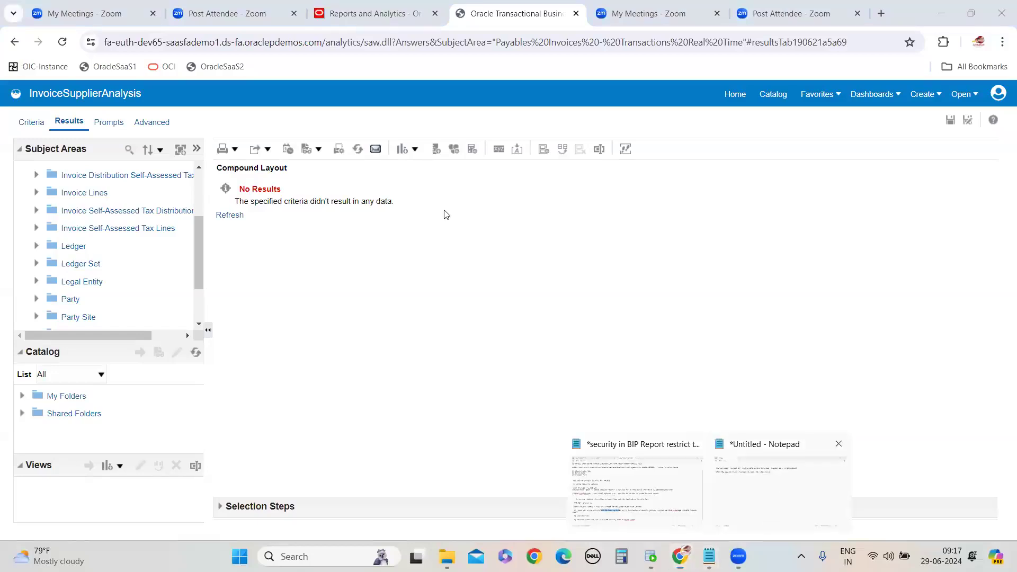
left_click(779, 487)
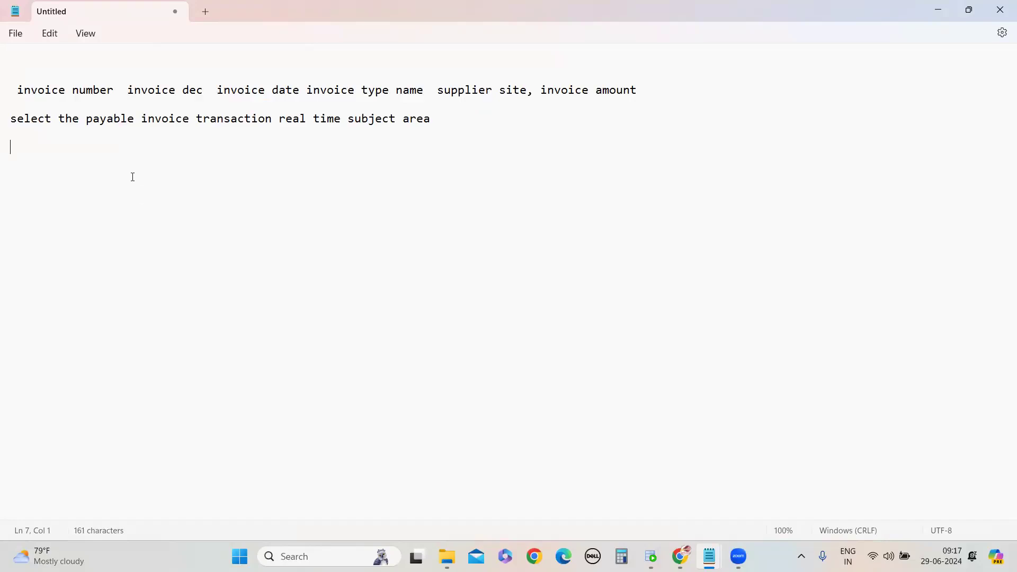
type("1) Accounts paybel")
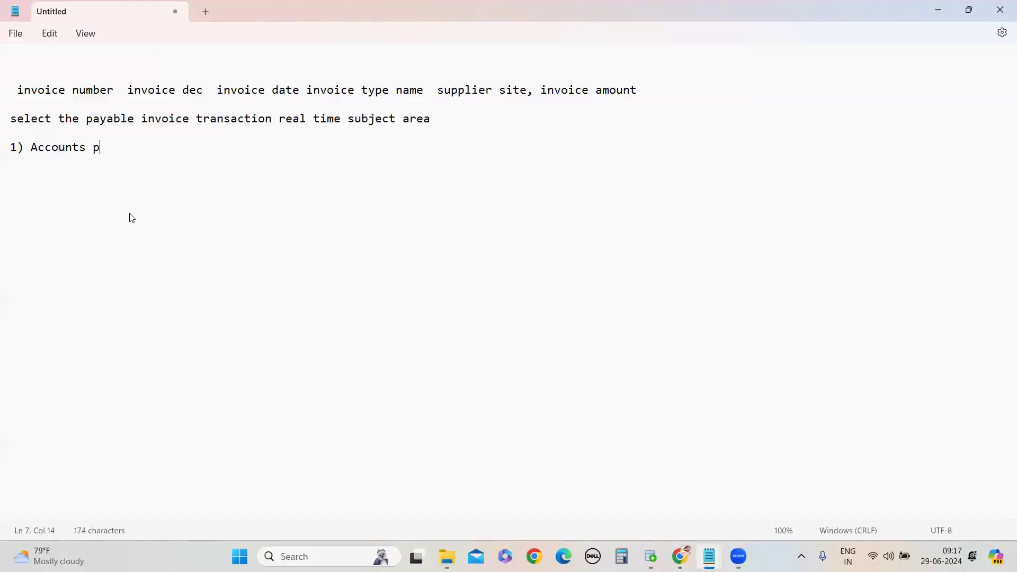
key("BackSpace")
key("BackSpace")
key("BackSpace")
type("able invoice")
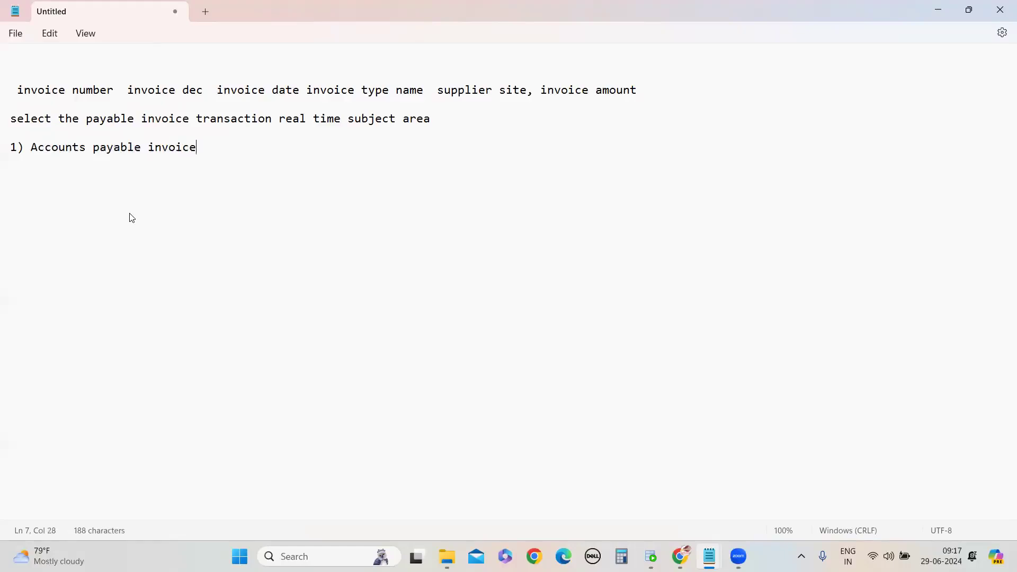
type(" Supervisor")
key("Return")
key("Return")
type("2)")
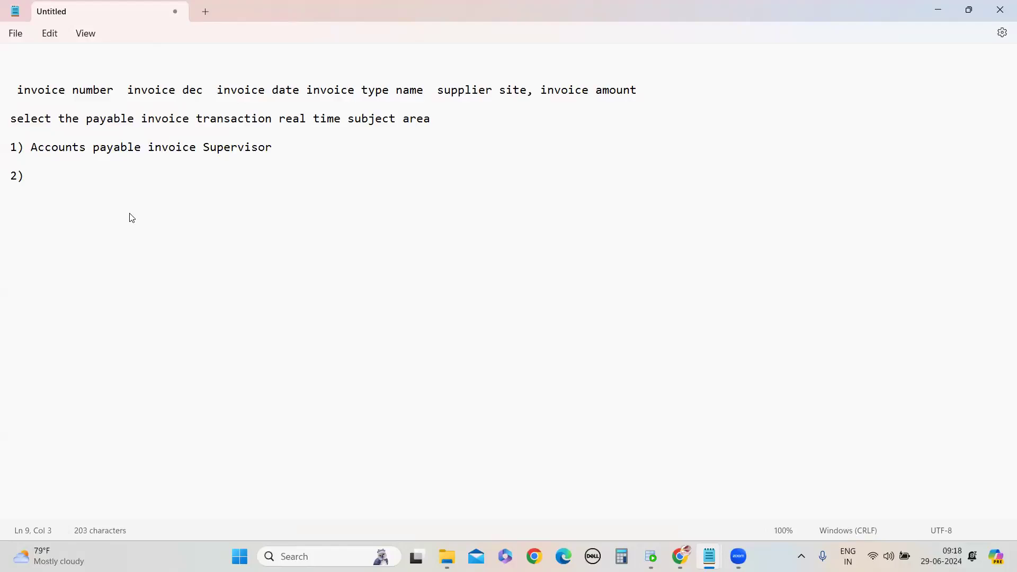
type("accounts payabke")
Complete the second role as "accounts payable manager" and start a new line
key("BackSpace")
key("BackSpace")
key("BackSpace")
type("le ma")
type("ger")
key("Return")
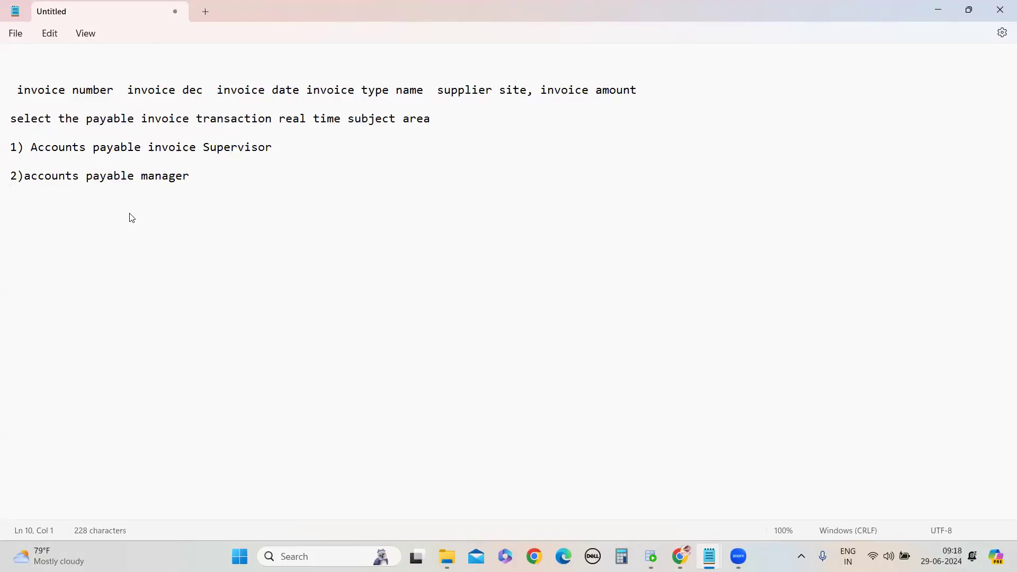
key("Return")
Add the third role "3)Accounts Payable Payment Supervisor" and start item "4)"
type("3)Accounts Payable")
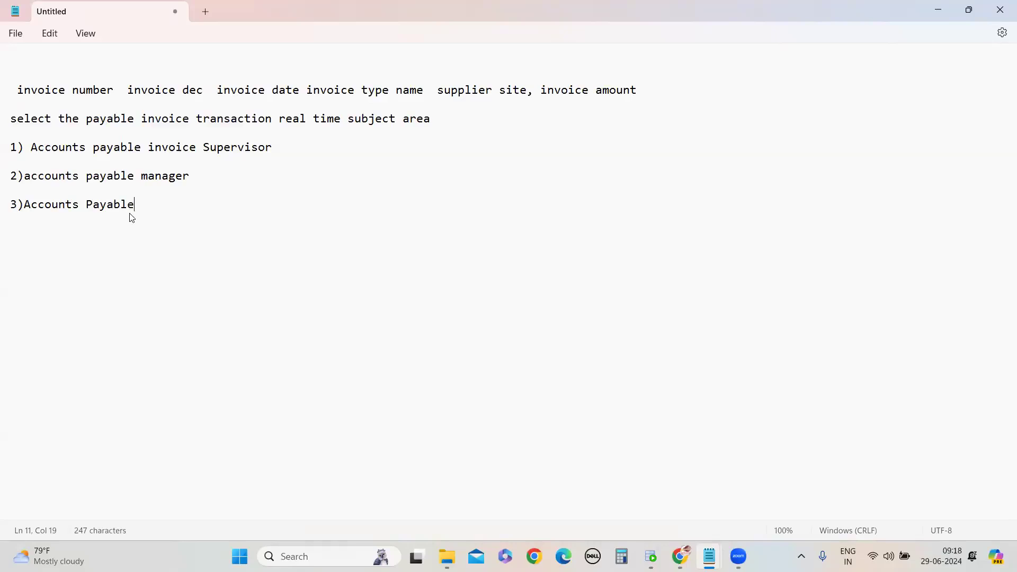
key("BackSpace")
type("e Payment Supe")
key("BackSpace")
type("pervisor")
key("Return")
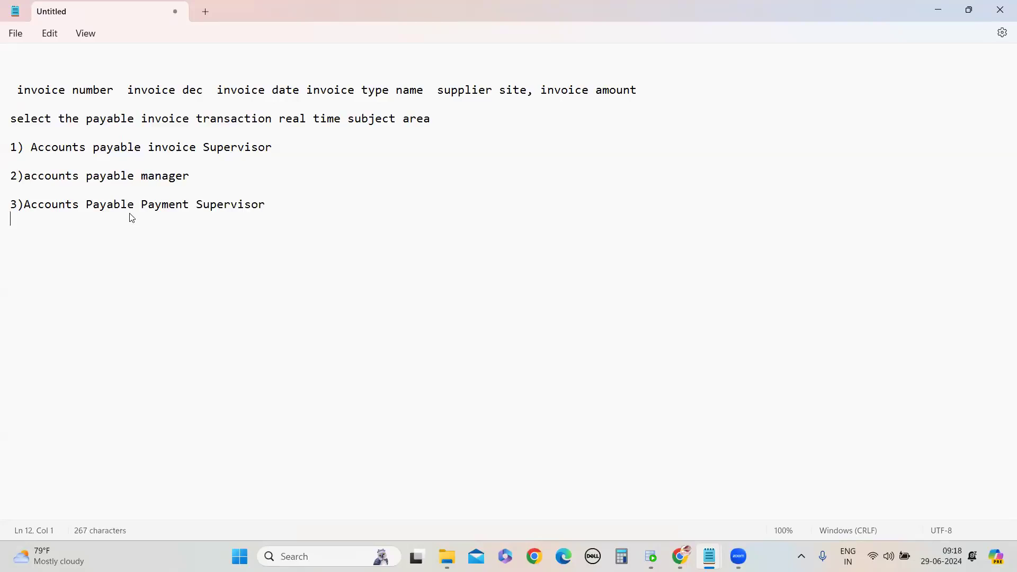
type("4)")
Fill item 4 as "accounts payable Supervisor" by copying and pasting words from the lines above
left_click_drag(23, 176, 215, 180)
key("ctrl+c")
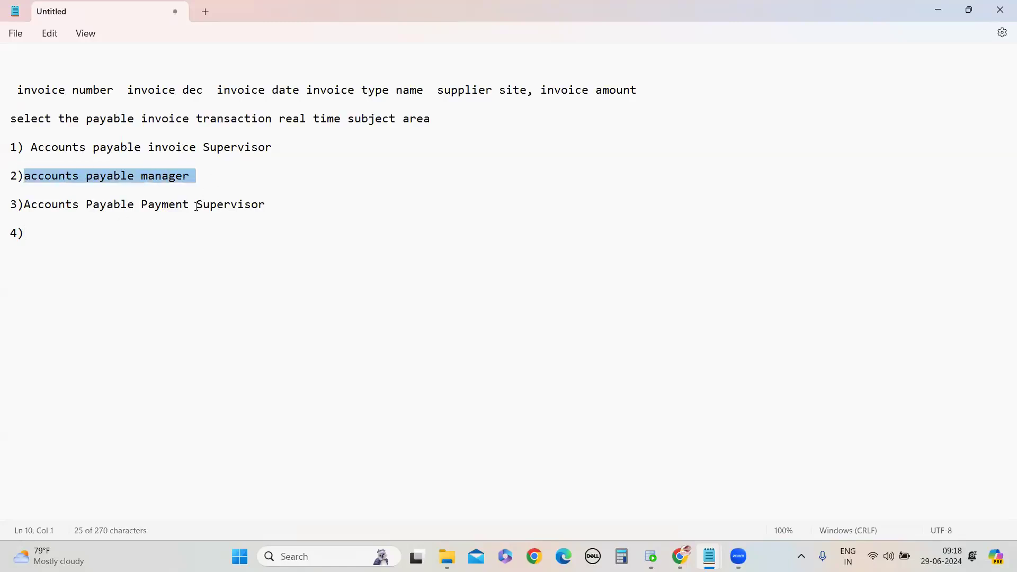
left_click(56, 244)
key("ctrl+v")
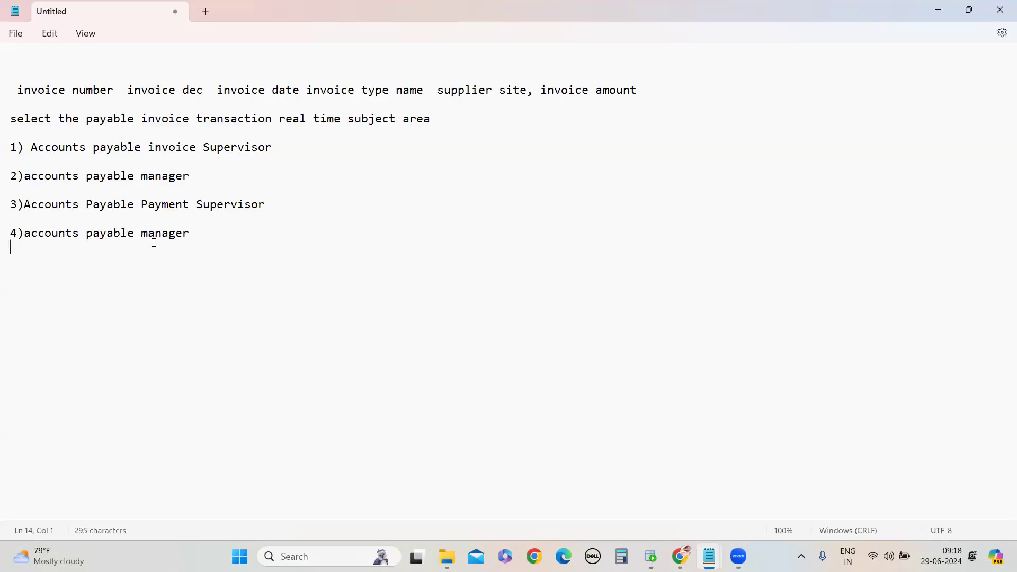
double_click(162, 238)
double_click(205, 207)
key("ctrl+c")
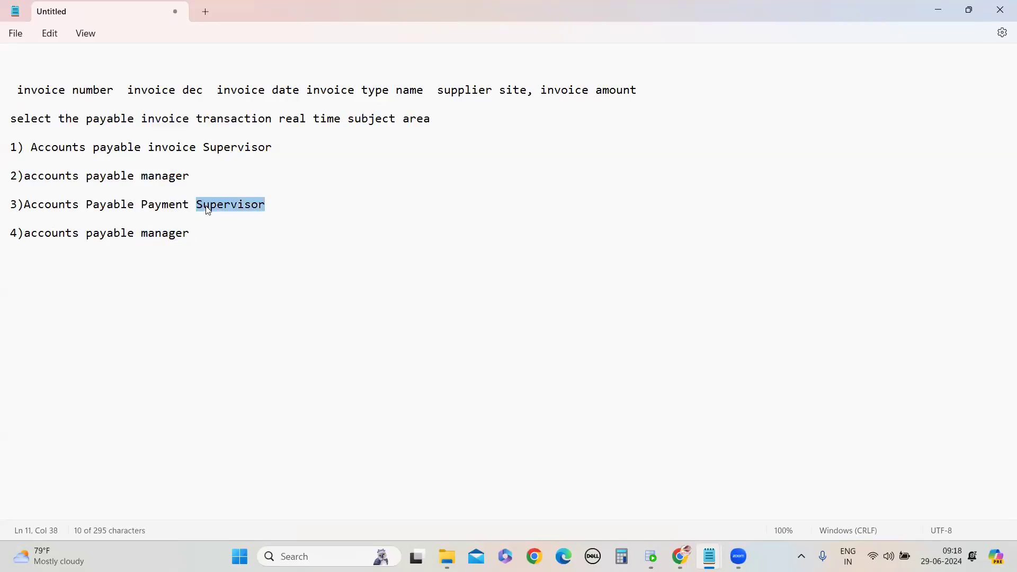
double_click(180, 232)
key("ctrl+v")
left_click(185, 273)
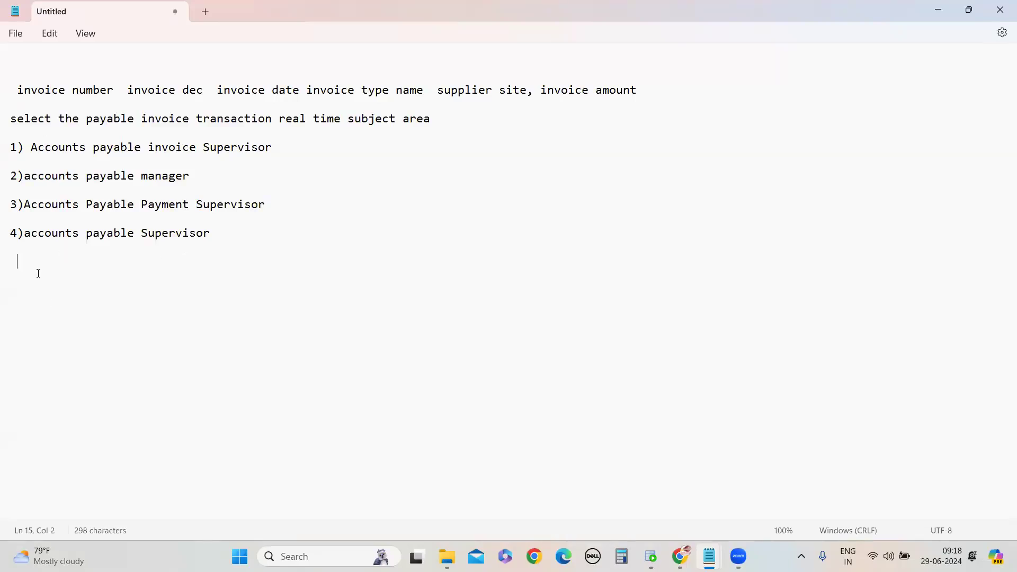
Insert a note under the subject-area line: "for every report we should add the roles to the user, which roles for which report column we wil get the"
left_click(445, 118)
key("Return")
key("Return")
type("for every report we should add ")
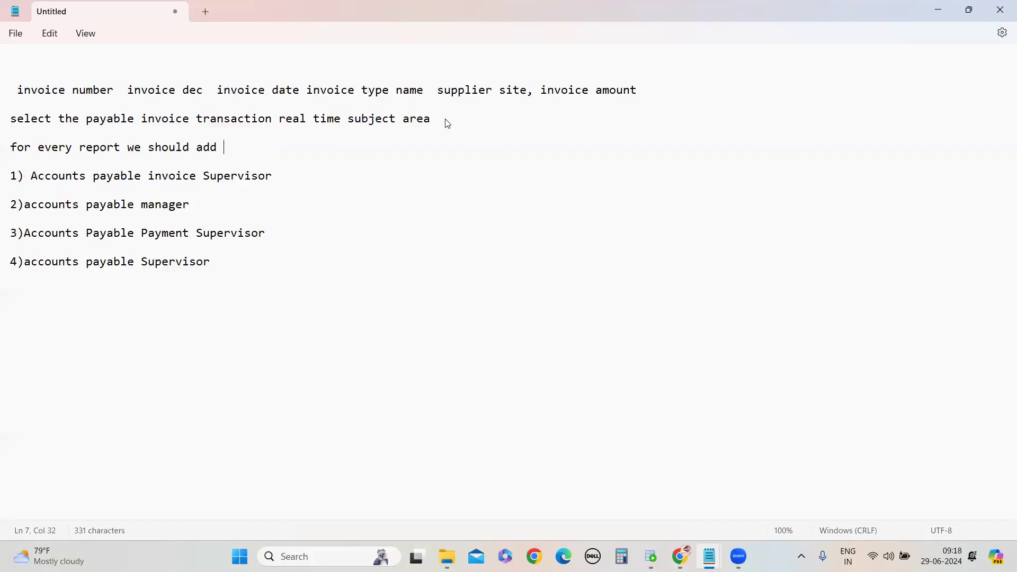
type("the roles t")
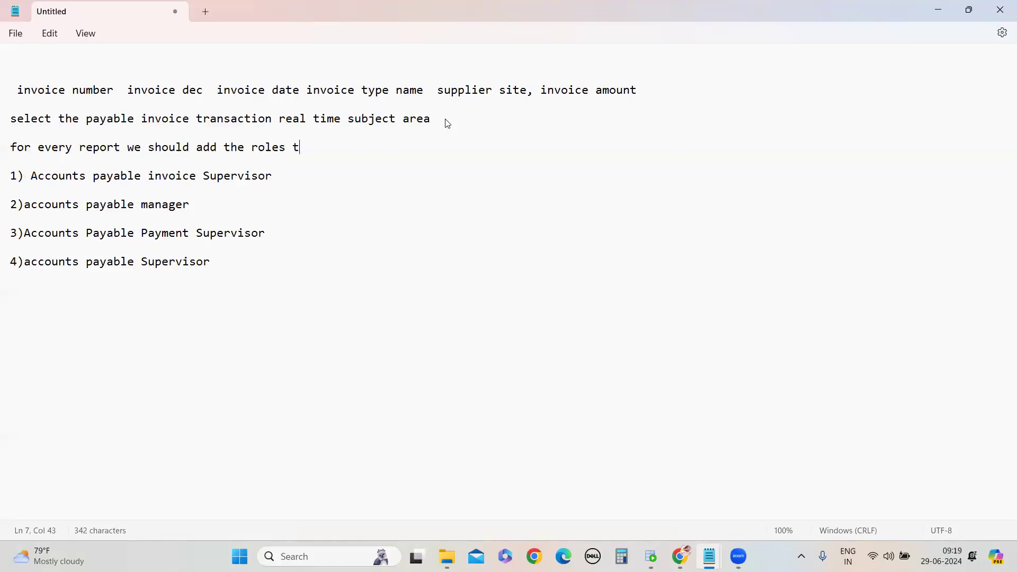
type("o the user, which roles")
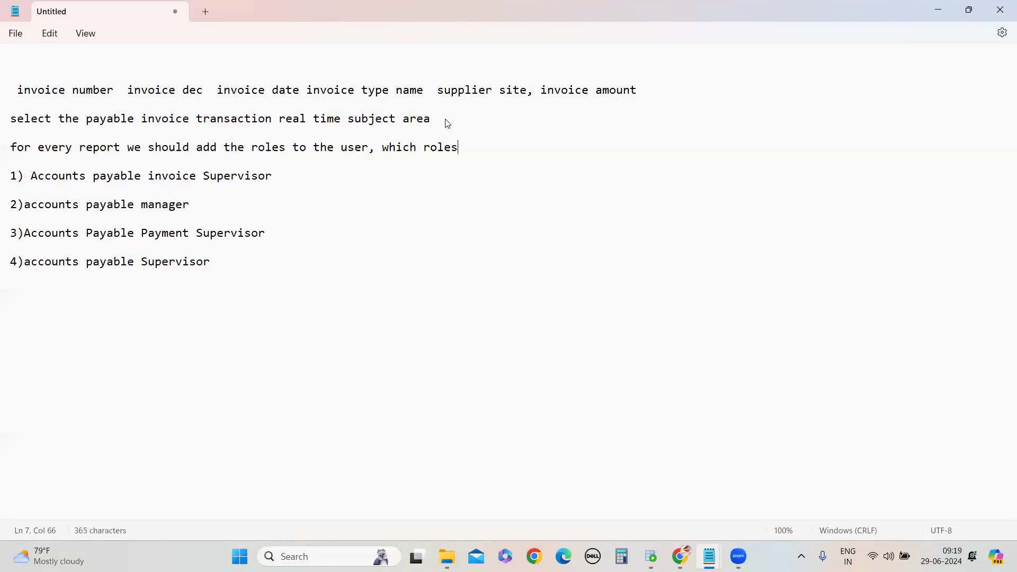
type(" for which report colum")
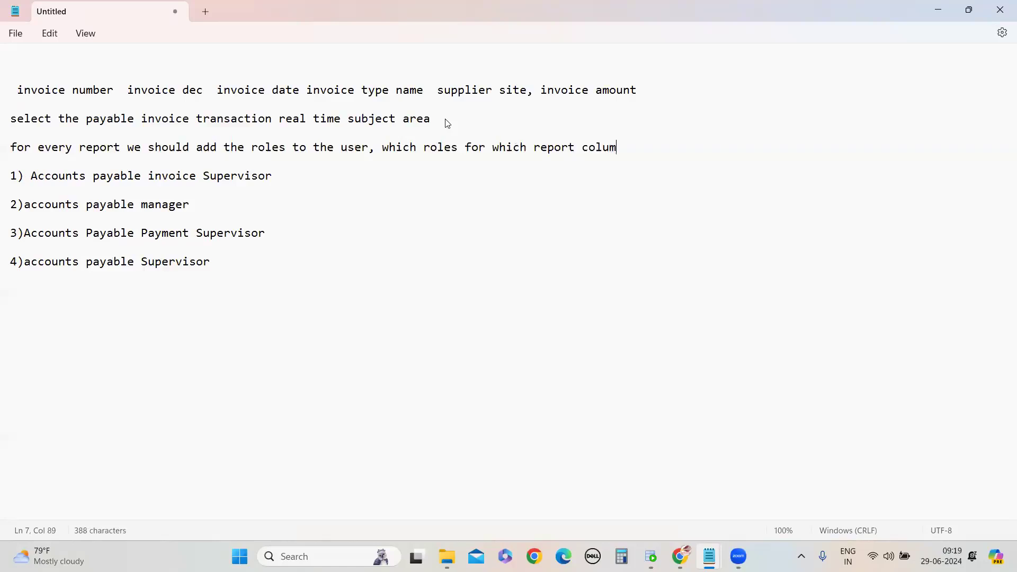
type("n we wil get the")
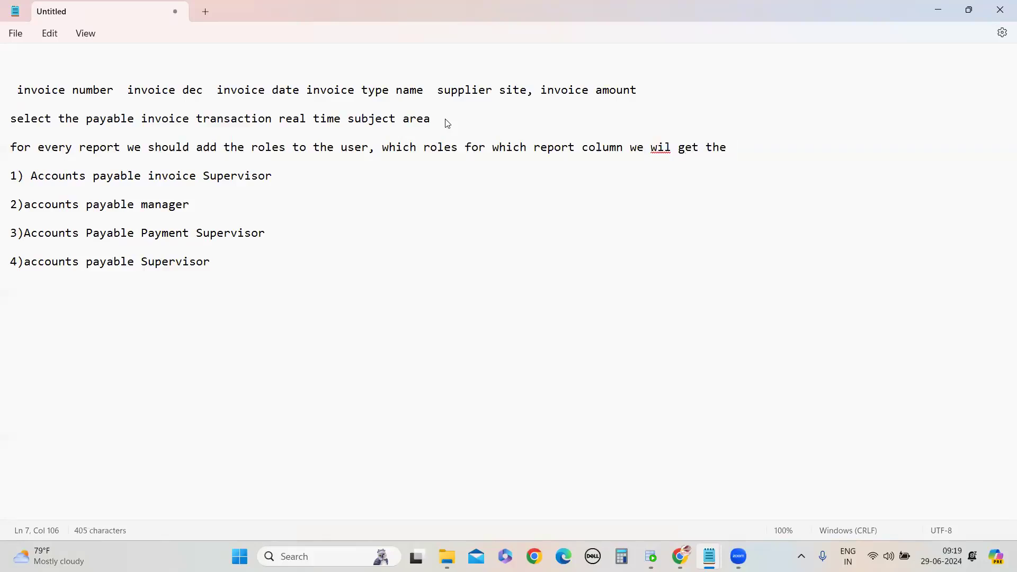
Correct the note's ending to "we will get that info from functional consultant in the company"
left_click(664, 143)
left_click(656, 174)
left_click(743, 153)
key("BackSpace")
key("BackSpace")
type("at info from functional consultant in ")
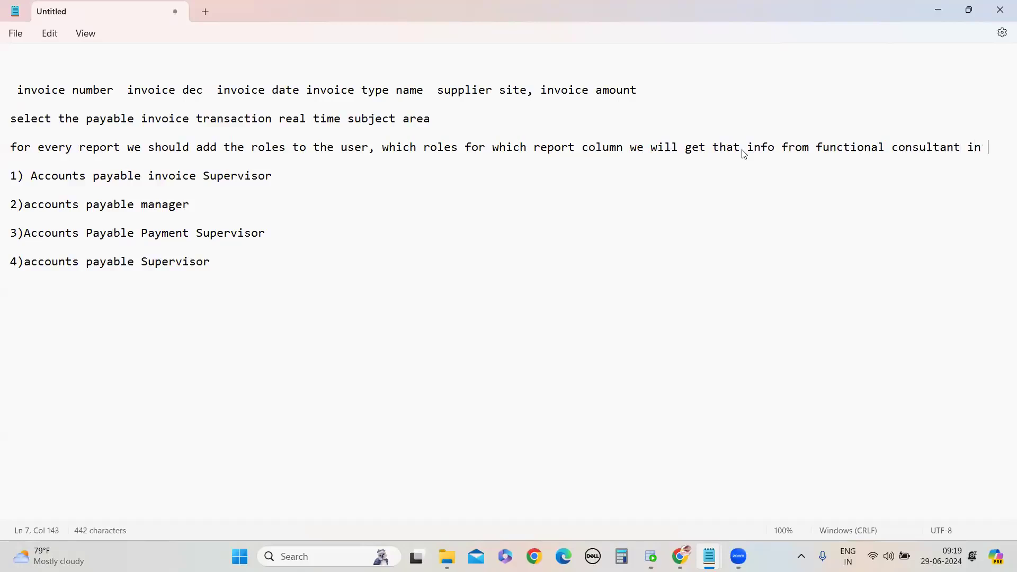
type("the company")
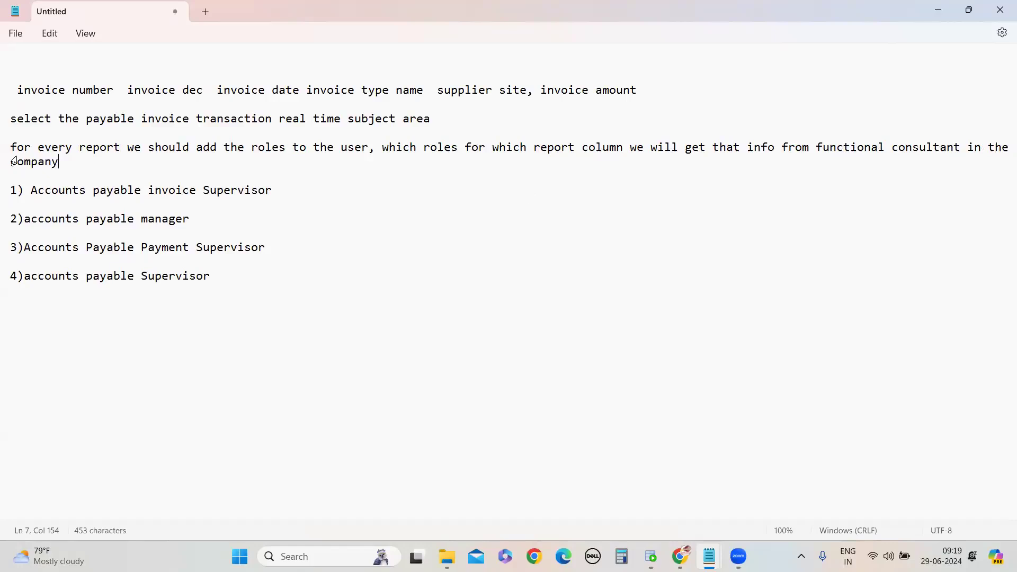
Highlight the first role name in the note and return to the OTBI analysis in the browser
left_click_drag(32, 190, 276, 194)
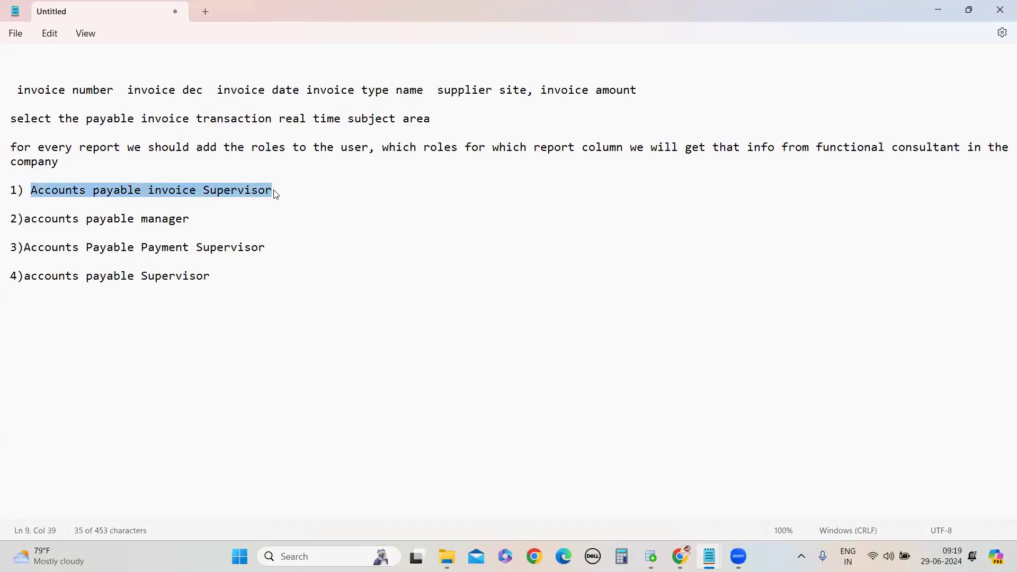
mouse_move(680, 556)
left_click(688, 510)
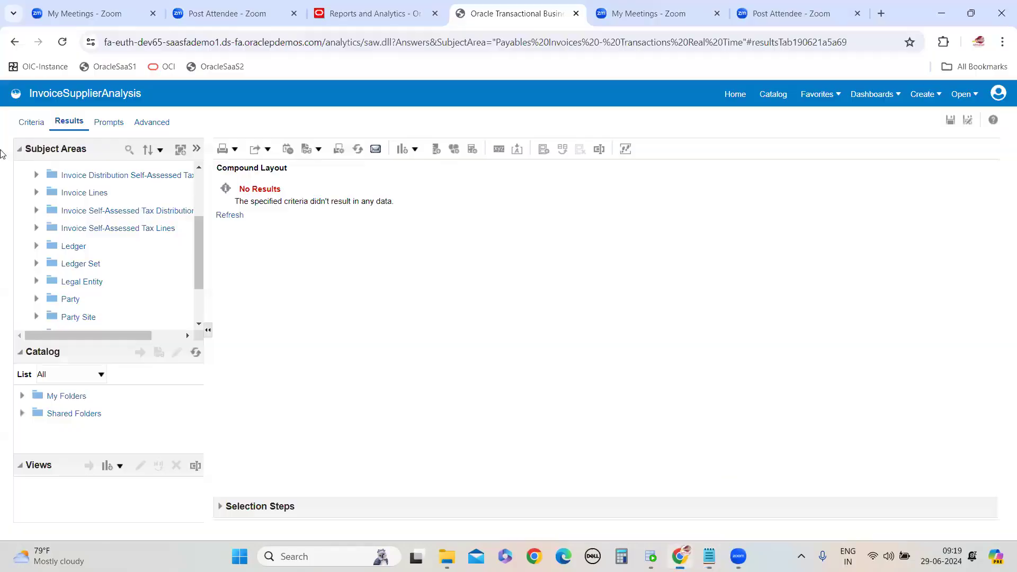
Open the Security Console from the navigator in the Reports and Analytics tab
left_click(370, 13)
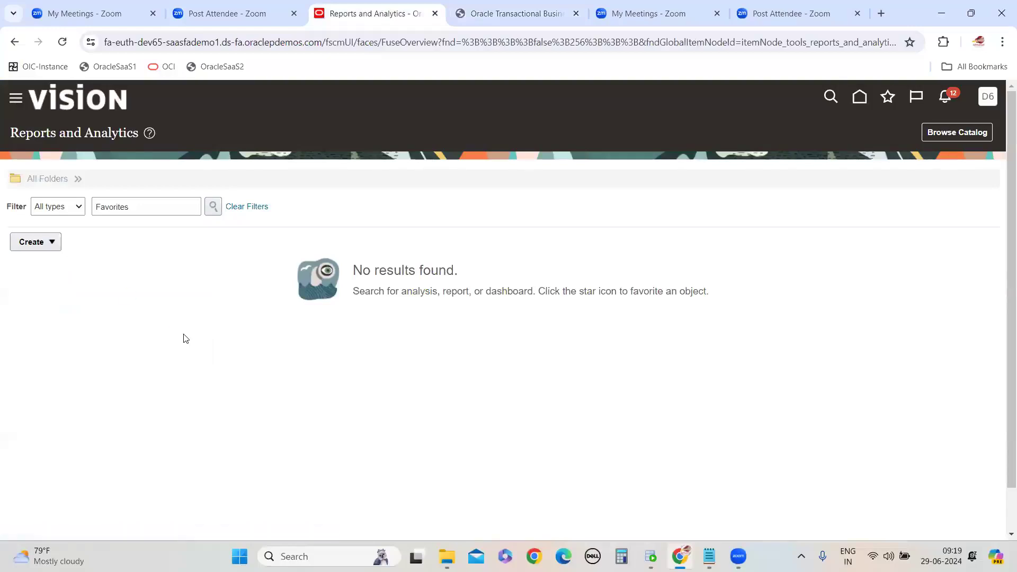
scroll(155, 320, "down", 5)
scroll(155, 320, "down", 6)
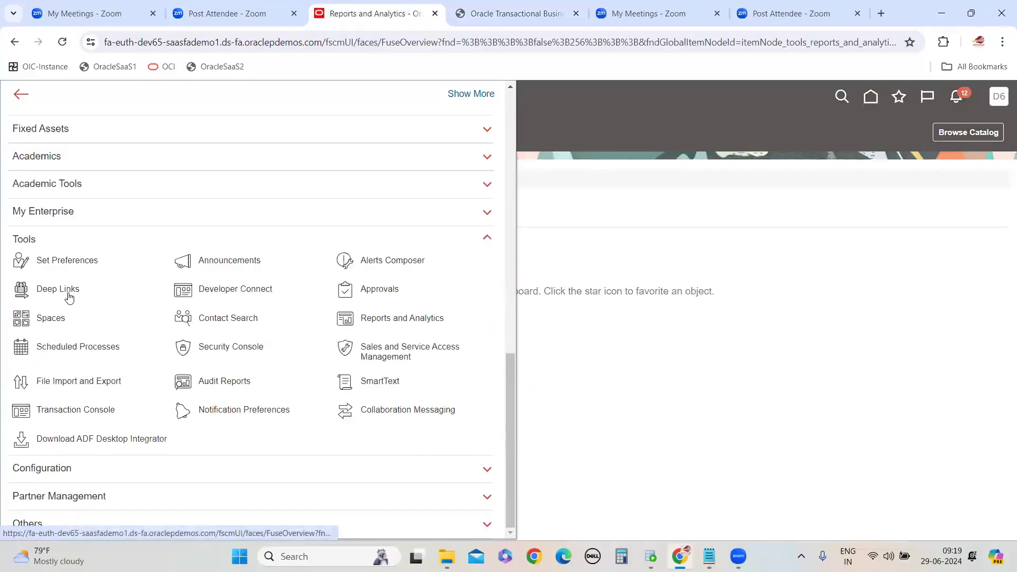
left_click(211, 350)
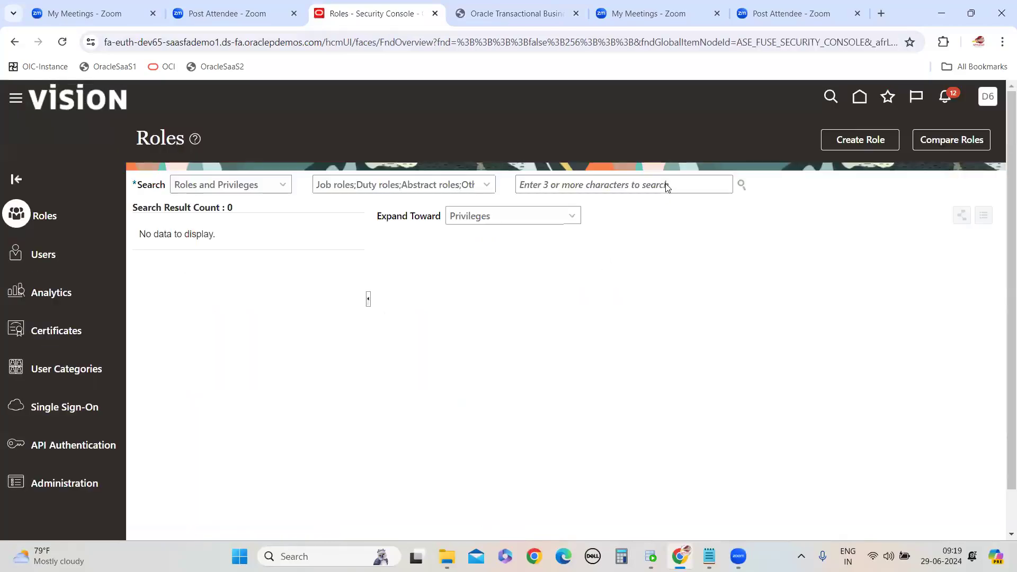
Search the user accounts by the training user's user name and open that account's details
left_click(47, 255)
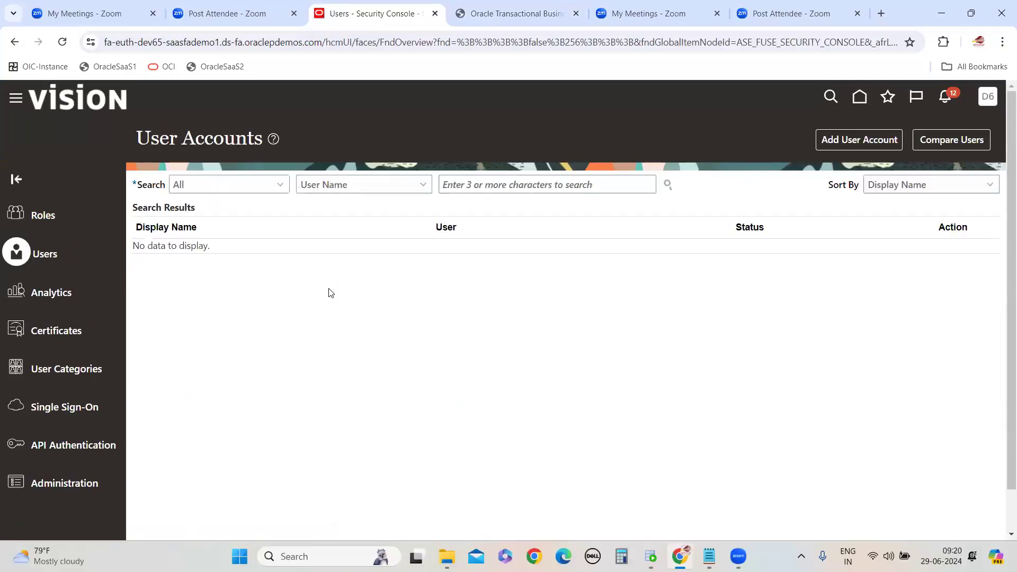
left_click(521, 180)
type("dev.65")
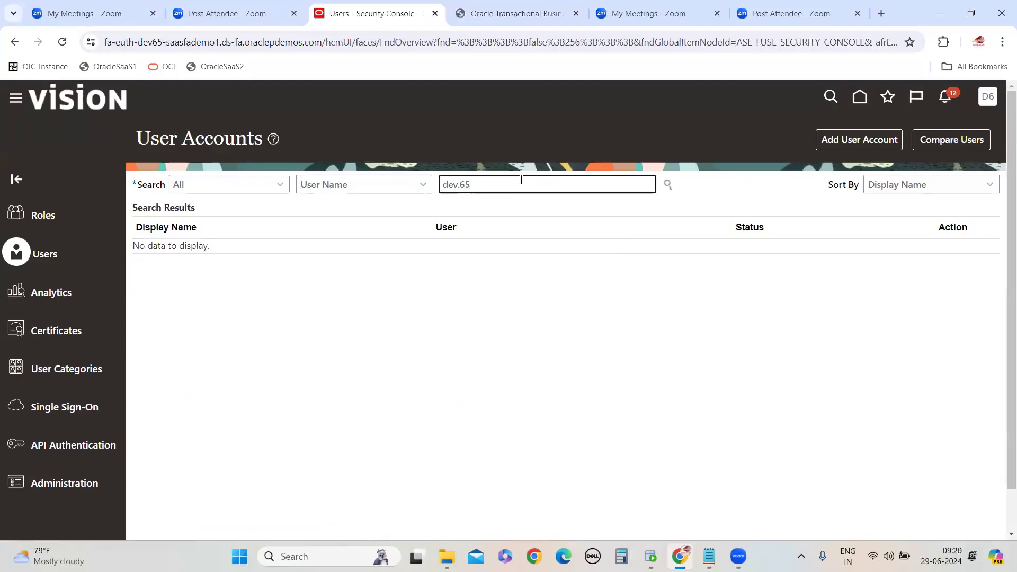
key("Tab")
left_click(493, 185)
key("Return")
left_click(142, 262)
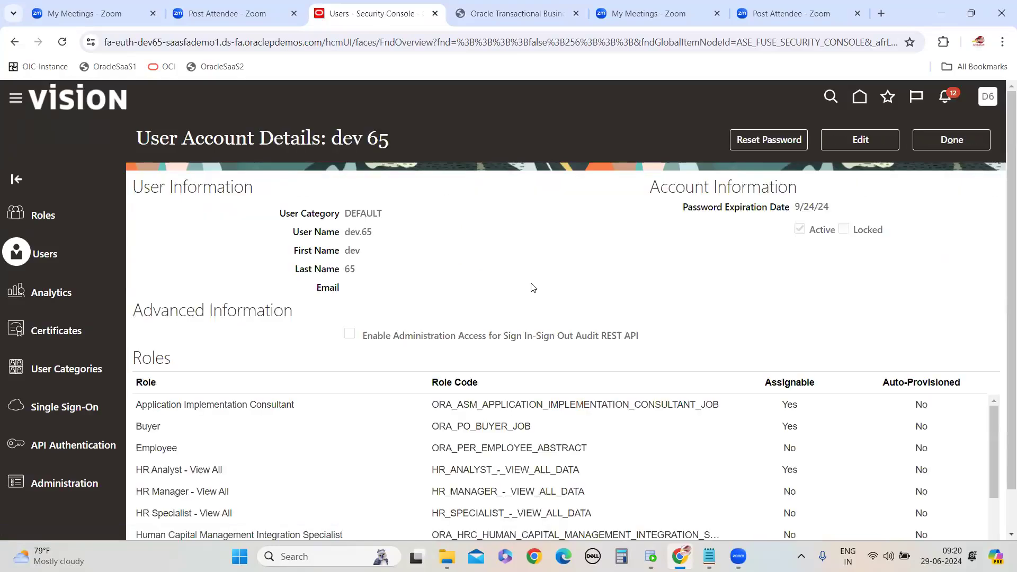
Edit the user account and add the Accounts Payable Invoice Supervisor role membership
left_click(860, 142)
scroll(652, 324, "down", 3)
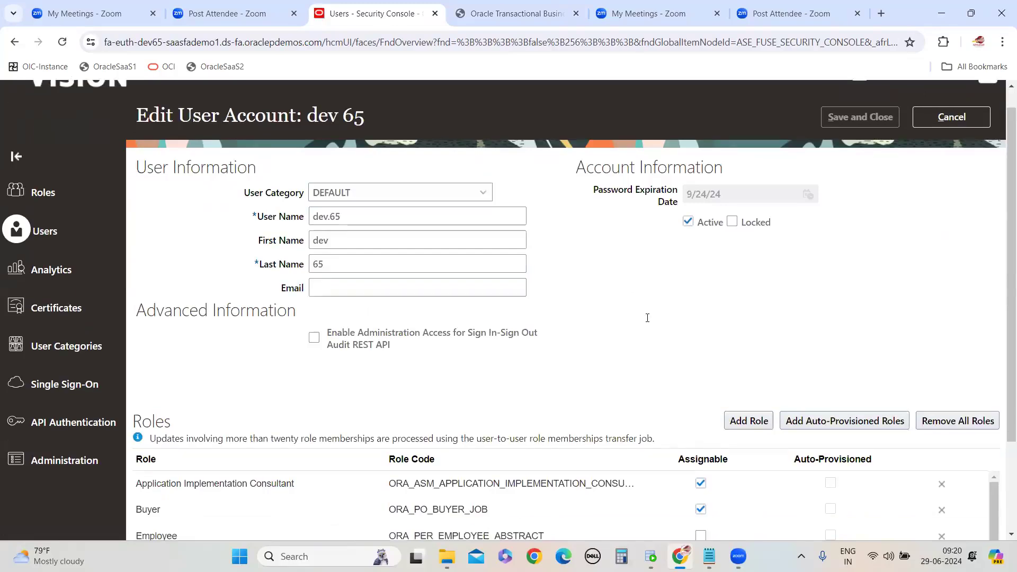
left_click(749, 300)
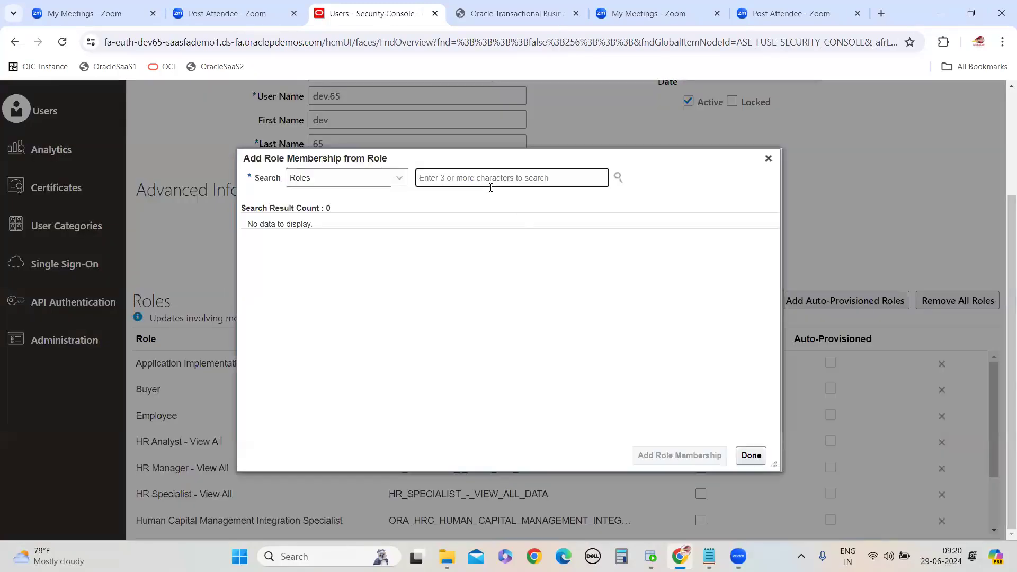
type("Accounts Payable Invoice Supervisor")
left_click(490, 208)
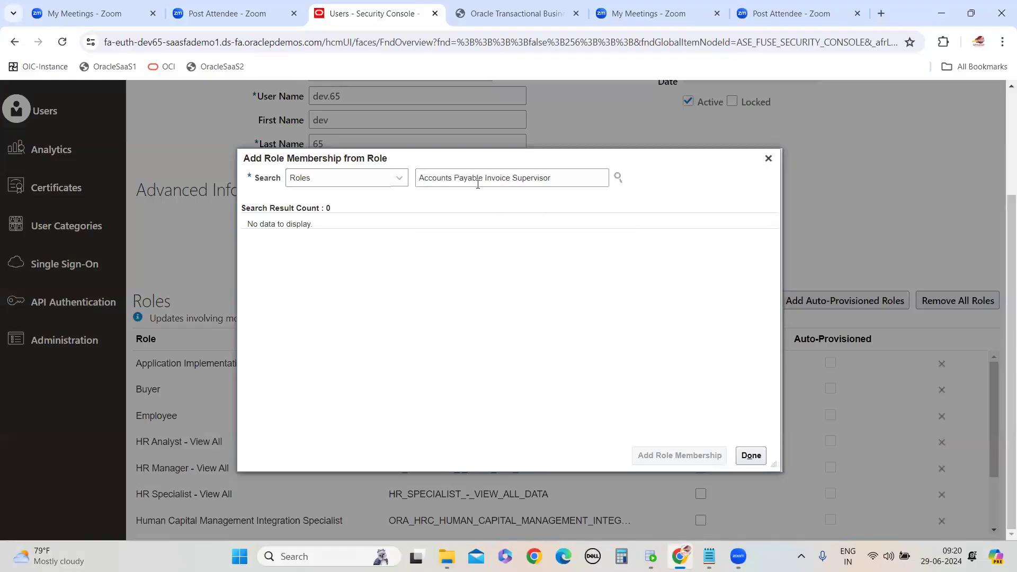
left_click(651, 459)
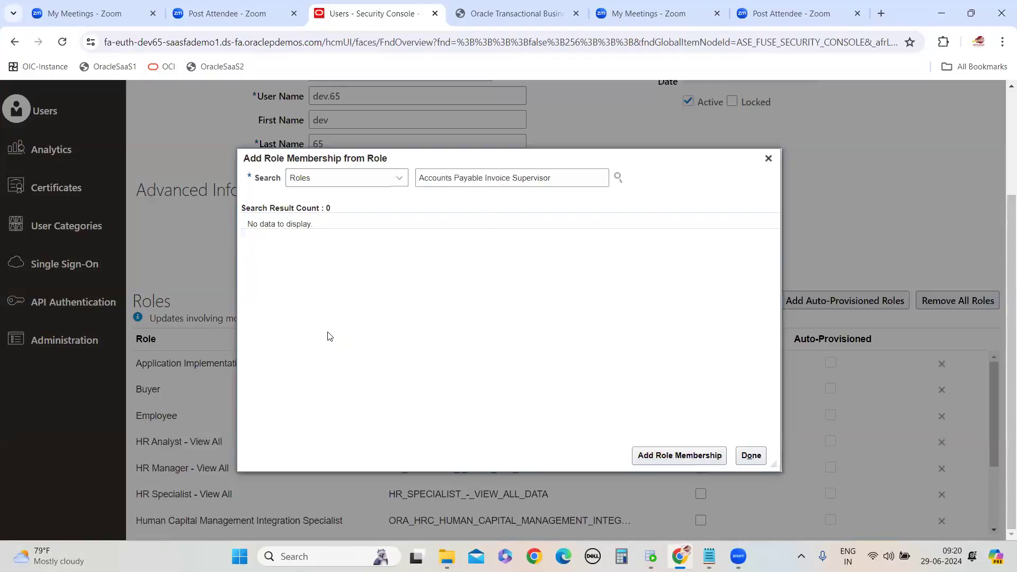
Copy the second role name from the note into the role search field
mouse_move(709, 556)
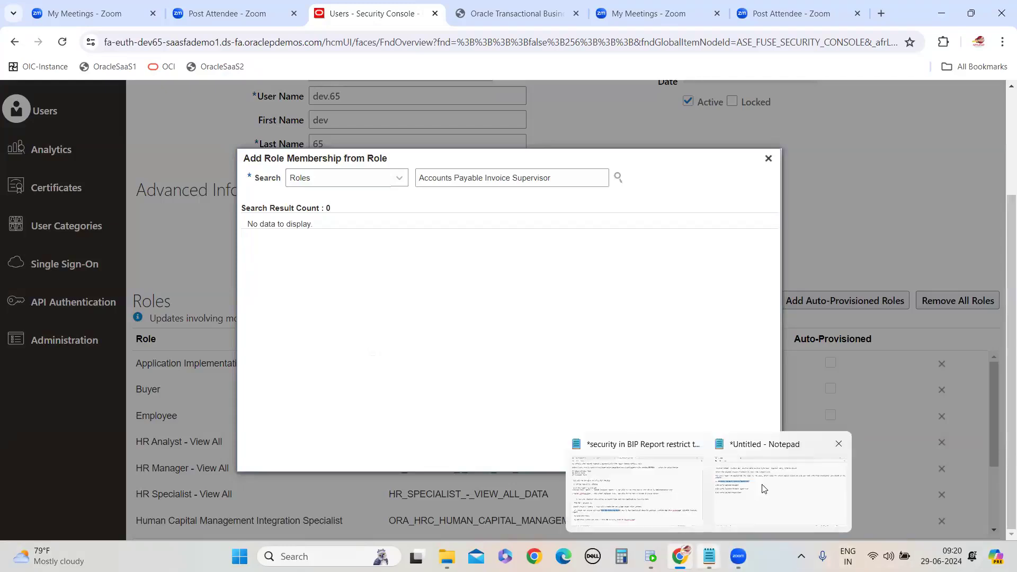
left_click(764, 488)
left_click_drag(22, 220, 192, 228)
key("ctrl+c")
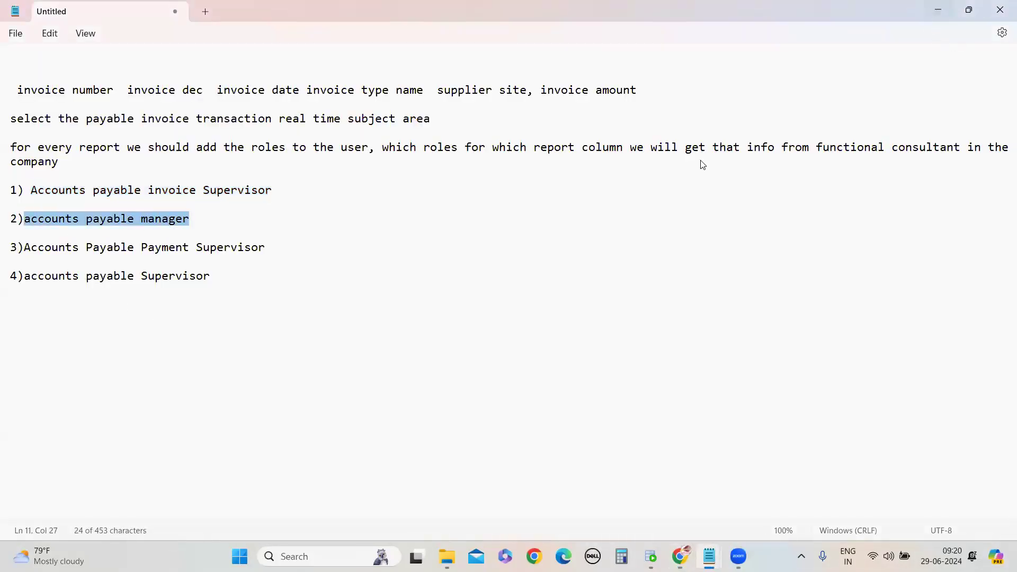
key("alt+Tab")
key("ctrl+a")
key("ctrl+v")
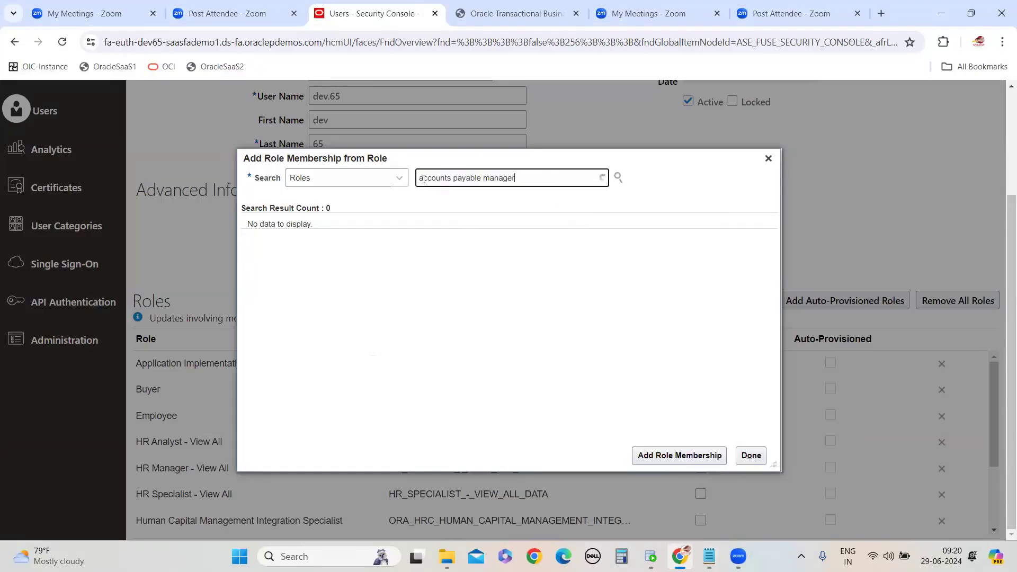
Correct the search to Accounts Payable Manager, pick that role and add the role membership
left_click(460, 179)
key("BackSpace")
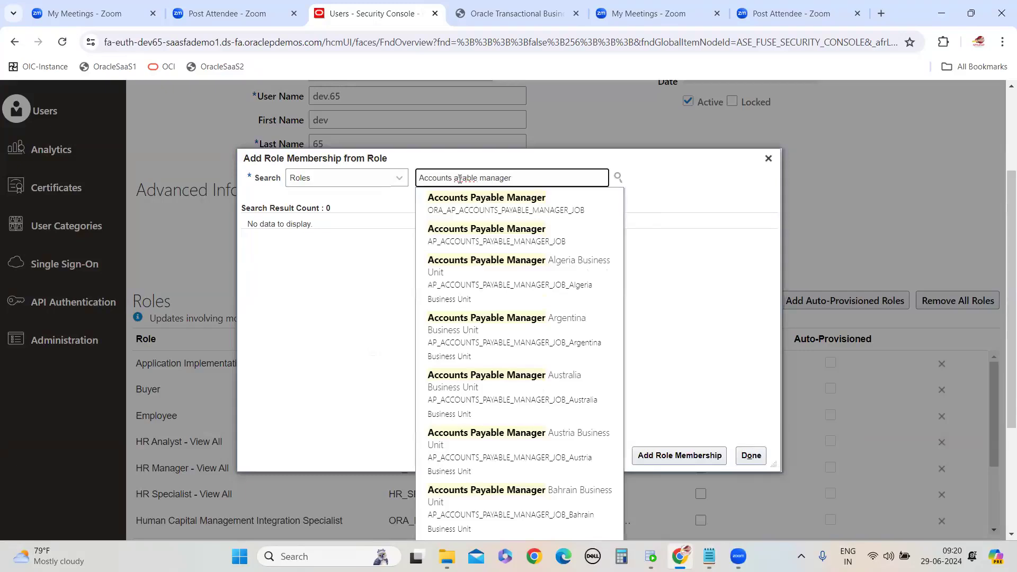
type("P")
left_click(490, 179)
key("BackSpace")
type("M")
left_click(498, 217)
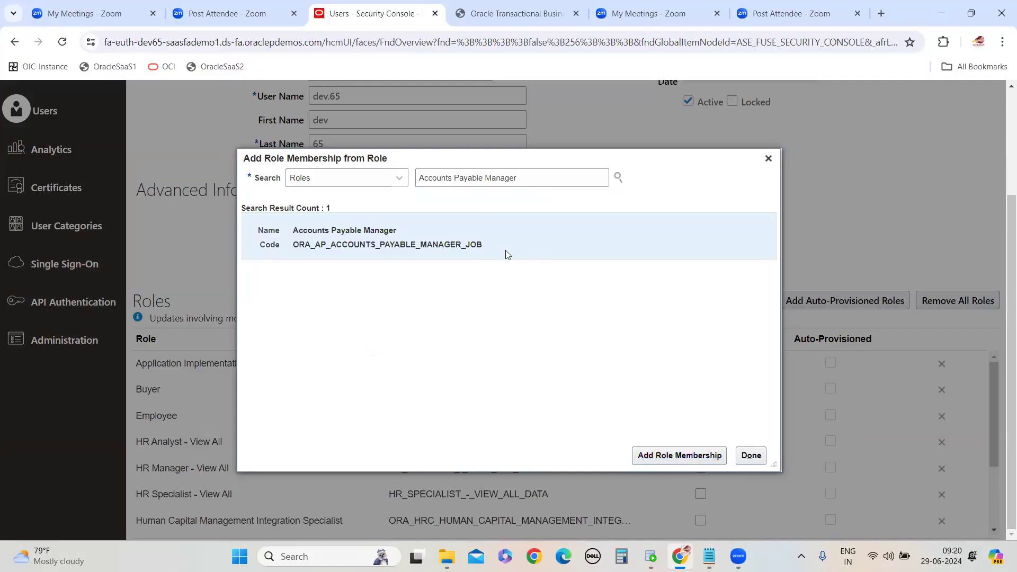
left_click(651, 456)
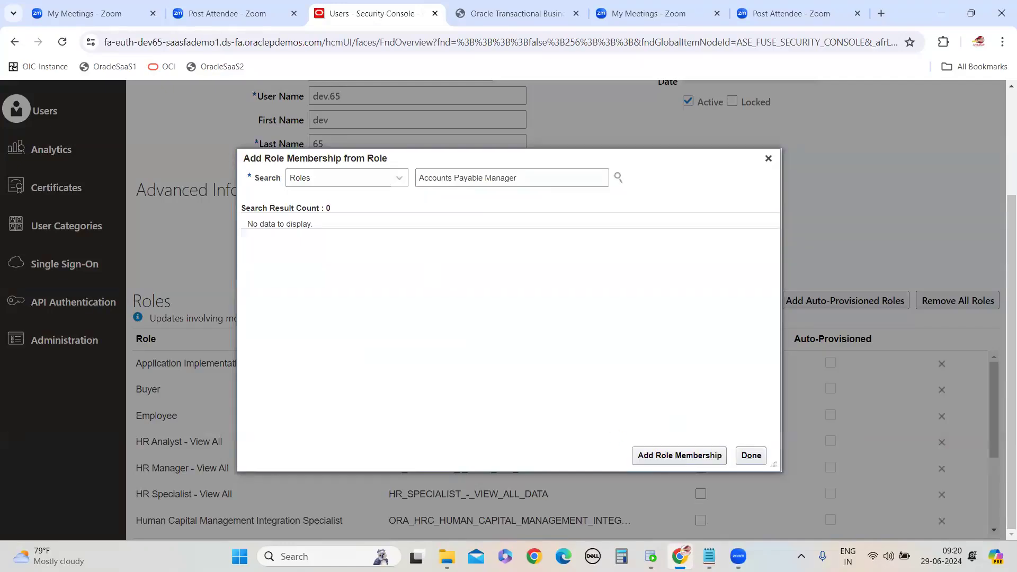
Copy Accounts Payable Payment Supervisor from the note, search for it and add that role membership
mouse_move(709, 556)
left_click(779, 488)
left_click_drag(24, 248, 264, 254)
key("ctrl+c")
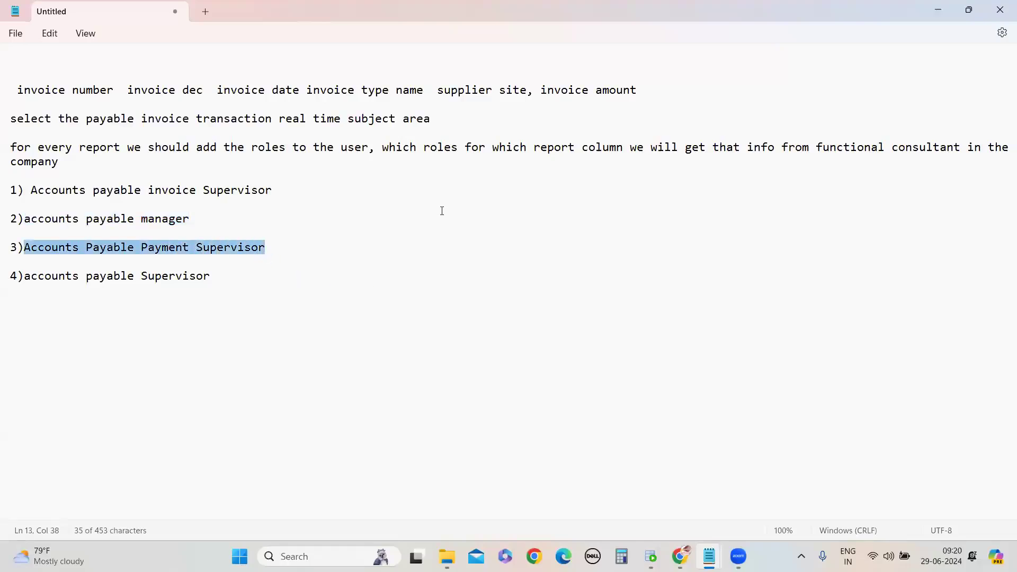
left_click(939, 6)
key("ctrl+v")
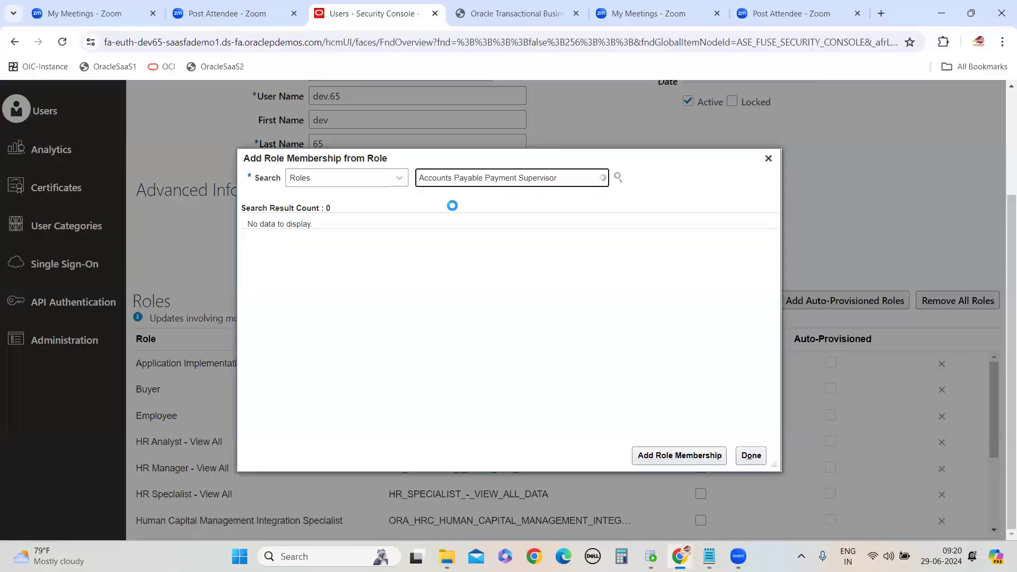
left_click(468, 206)
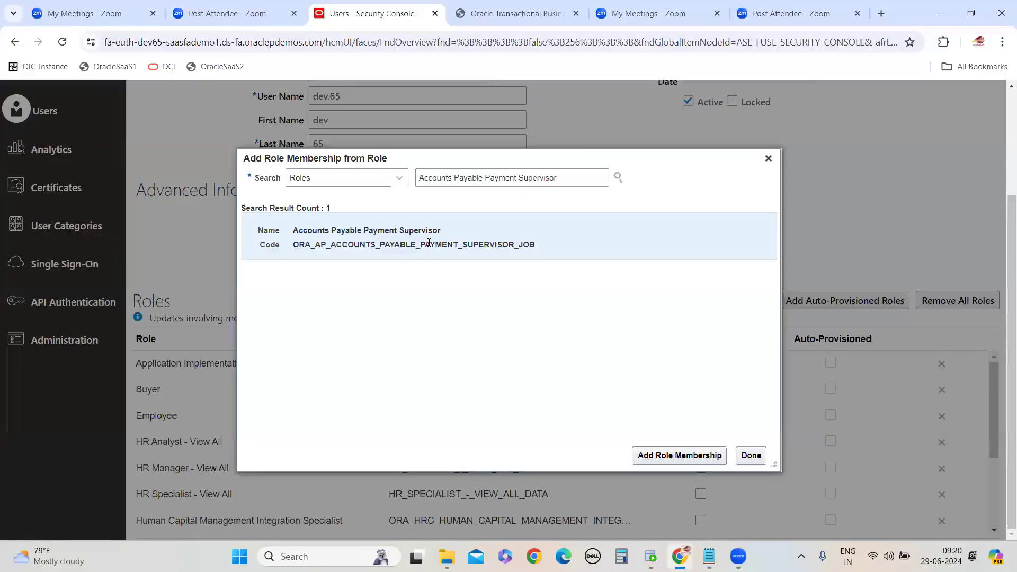
left_click(650, 457)
Capitalise the first letter of item 4 in the note and select its role name
mouse_move(717, 542)
left_click(755, 496)
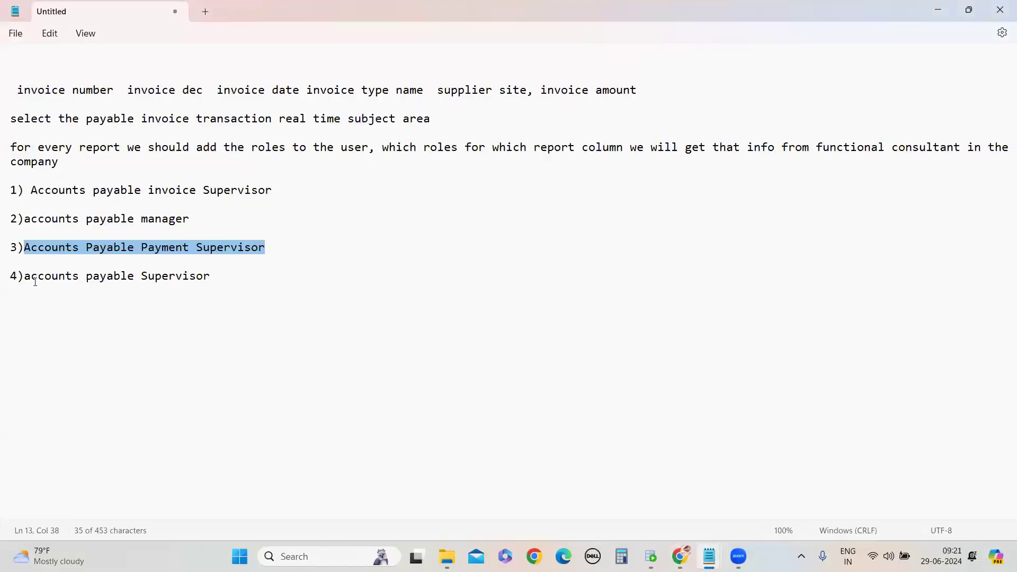
left_click(33, 276)
key("BackSpace")
type("A")
left_click_drag(230, 276, 27, 281)
key("ctrl+c")
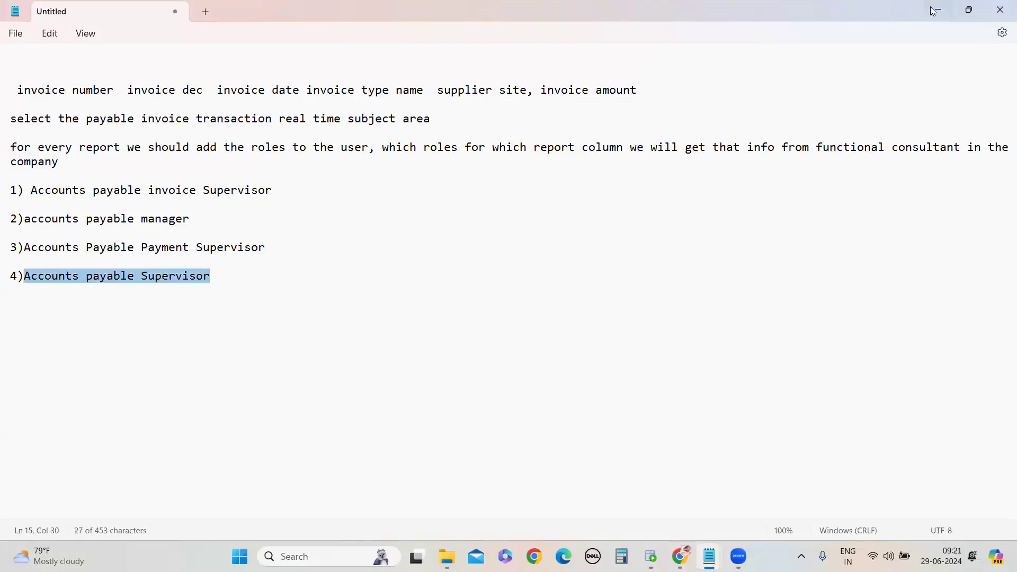
Search for the pasted role, pick Accounts Payable Supervisor, add the membership and close the dialog
key("alt+Tab")
left_click_drag(588, 177, 391, 184)
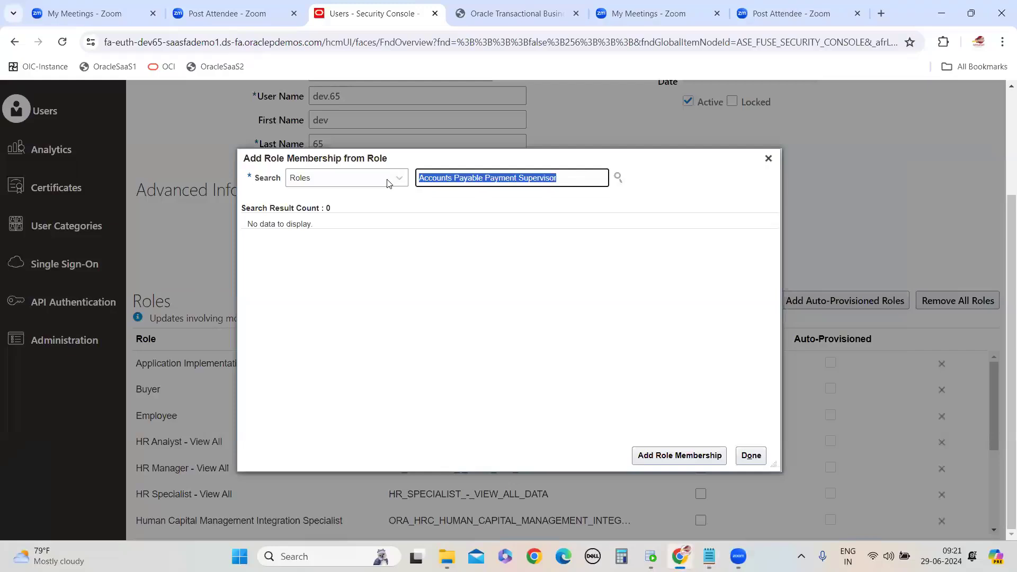
key("ctrl+v")
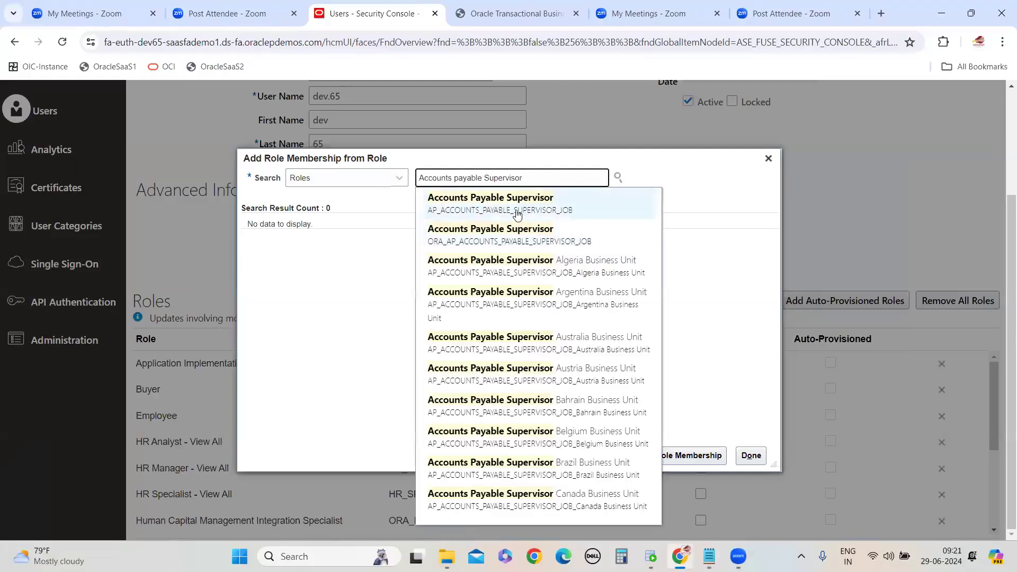
left_click(510, 235)
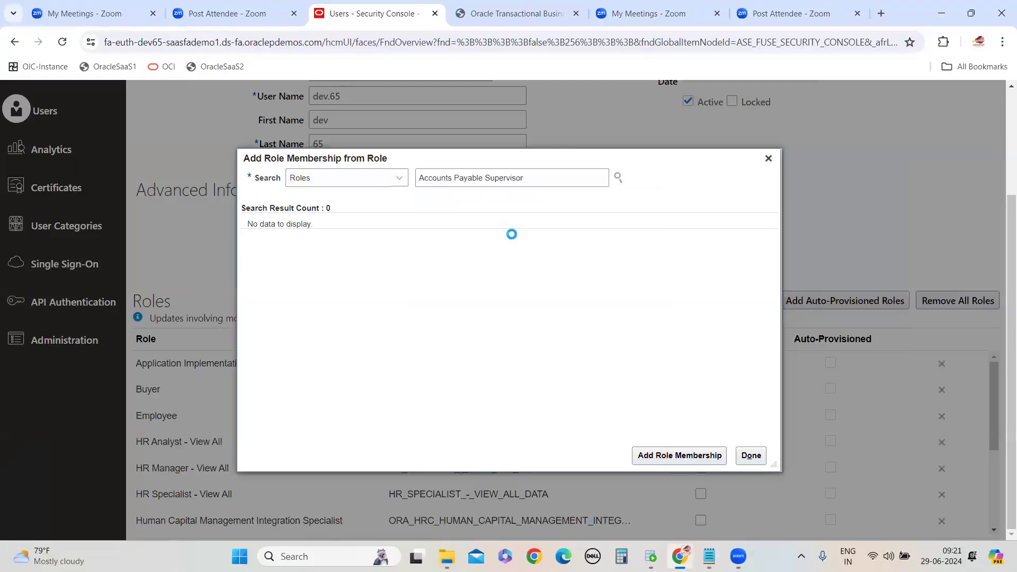
left_click(430, 228)
left_click(683, 456)
left_click(751, 455)
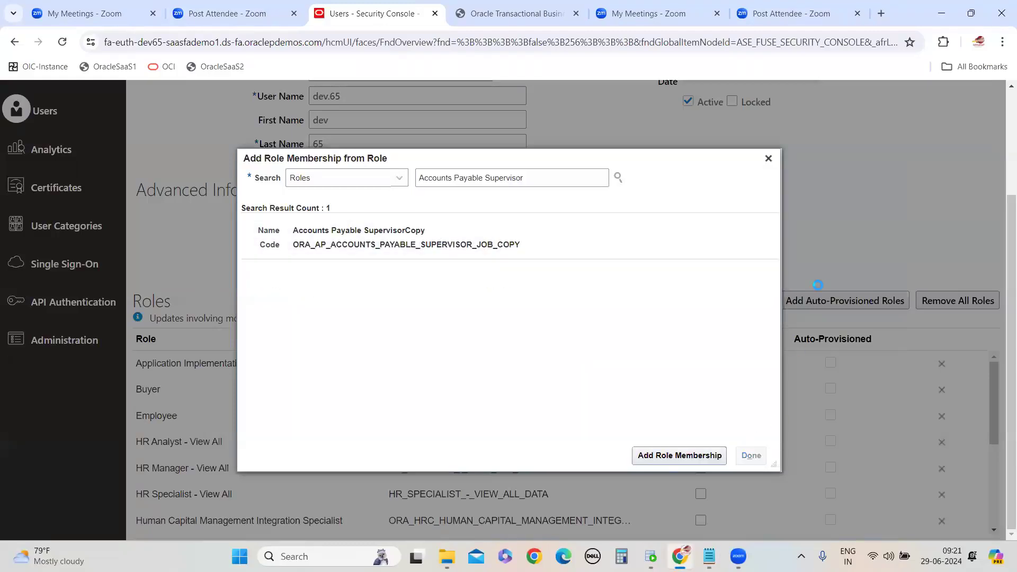
scroll(551, 360, "down", 10)
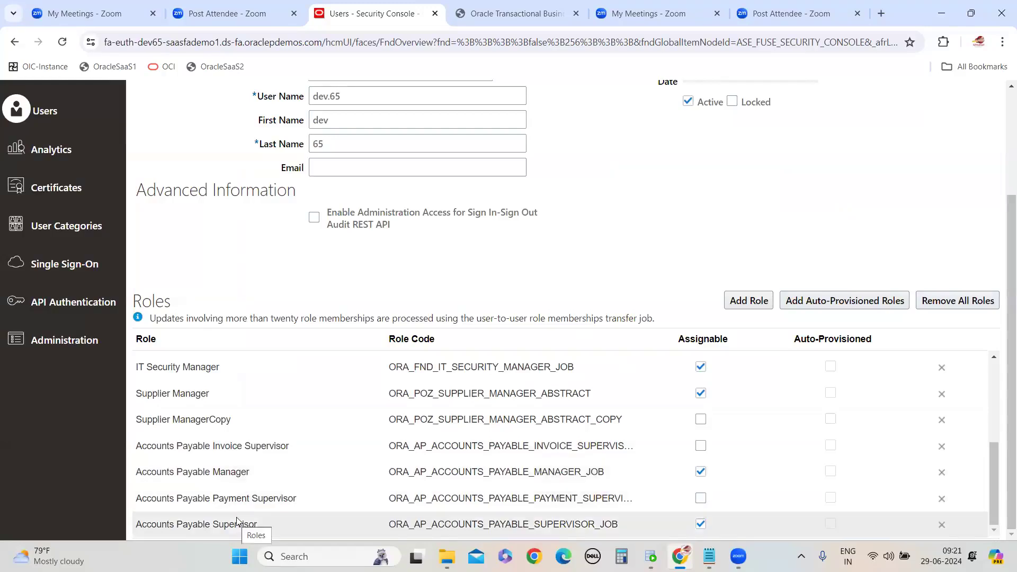
Open another role search and enter ACCOUNTS as the search text
left_click(749, 300)
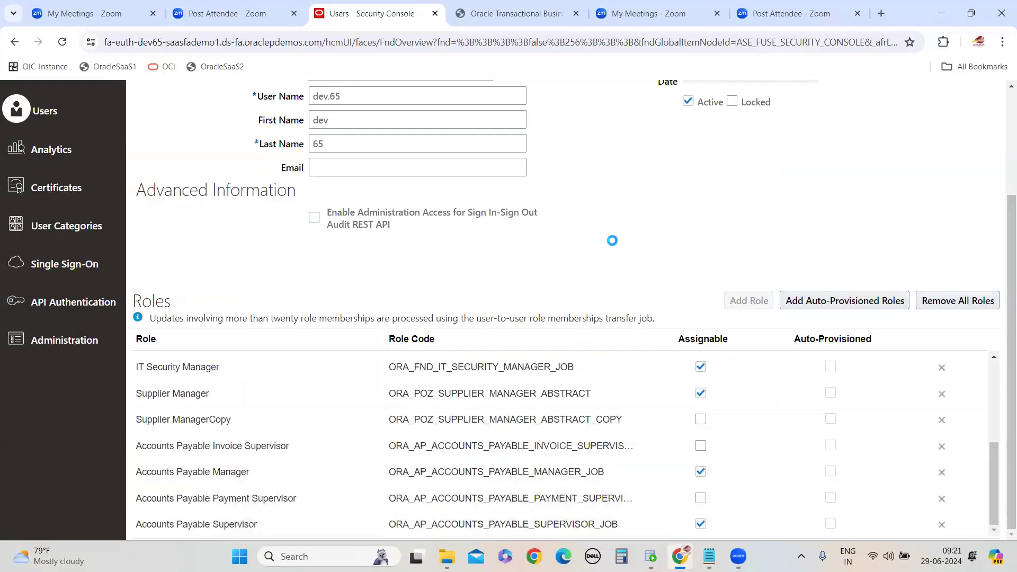
type("ACCOUNTS")
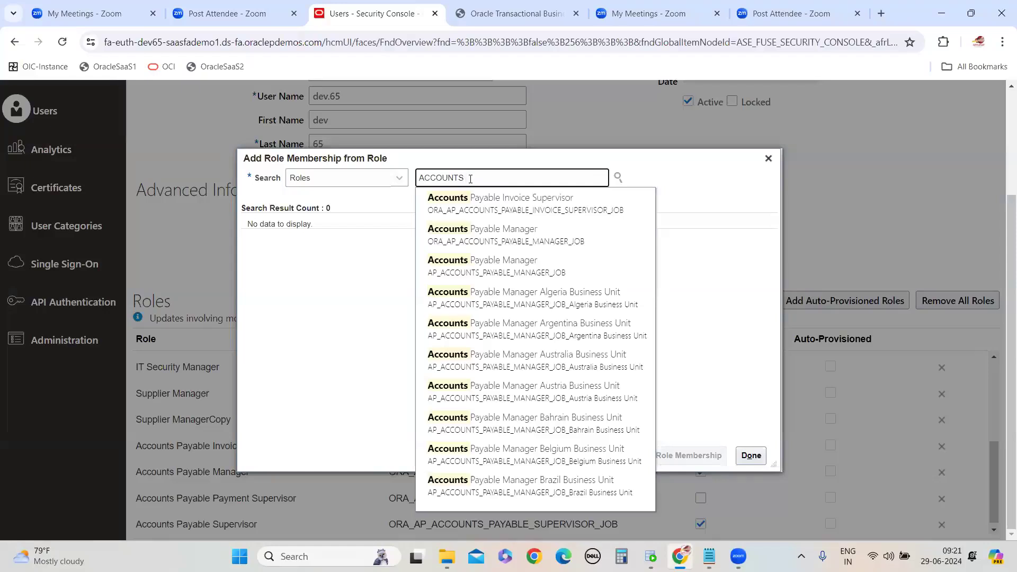
mouse_move(709, 556)
left_click(779, 487)
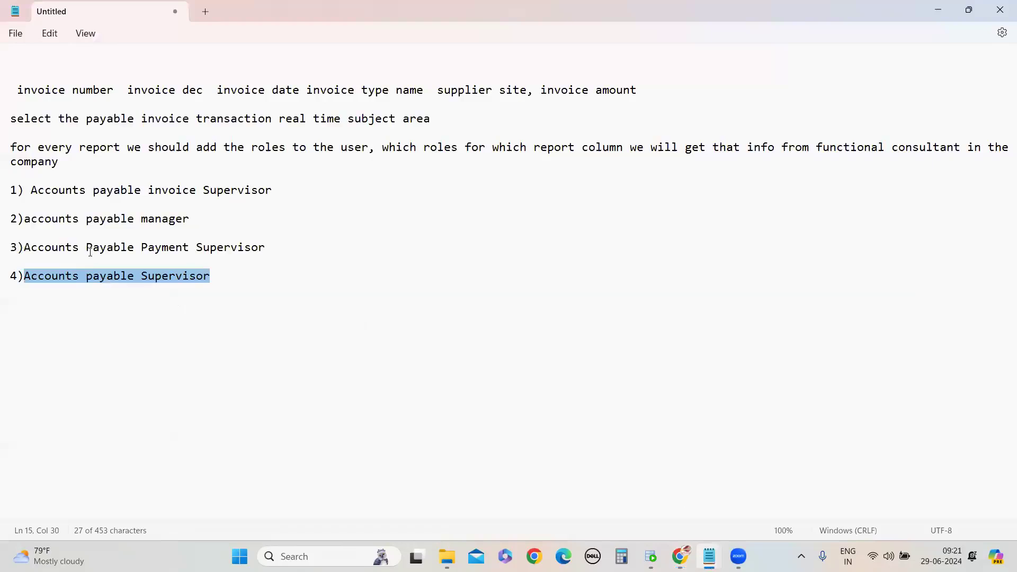
left_click(948, 7)
Search the role list for Accounts Payable Invoice Supervisor in the role membership dialog
type("PAYABL")
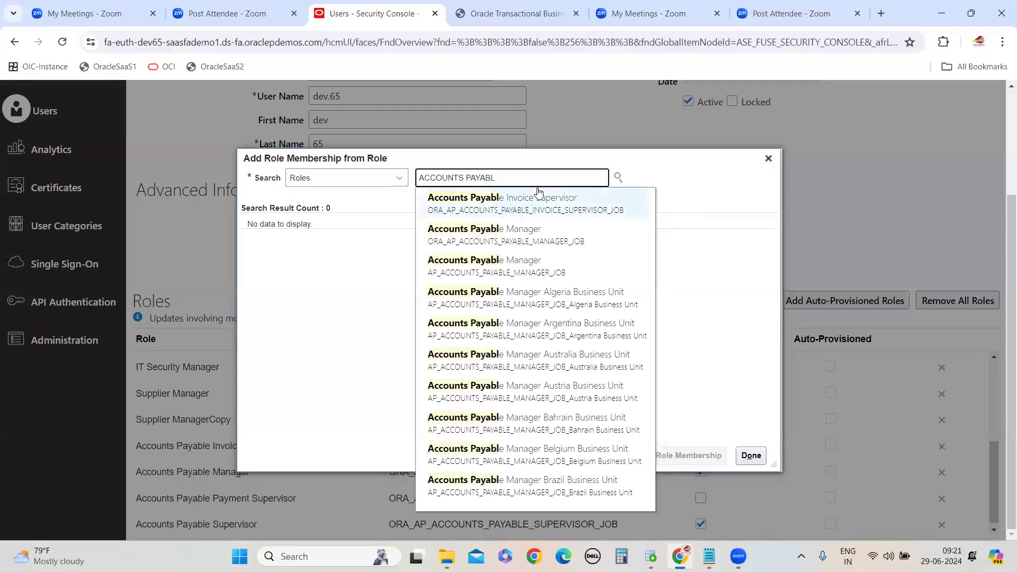
type("E PA")
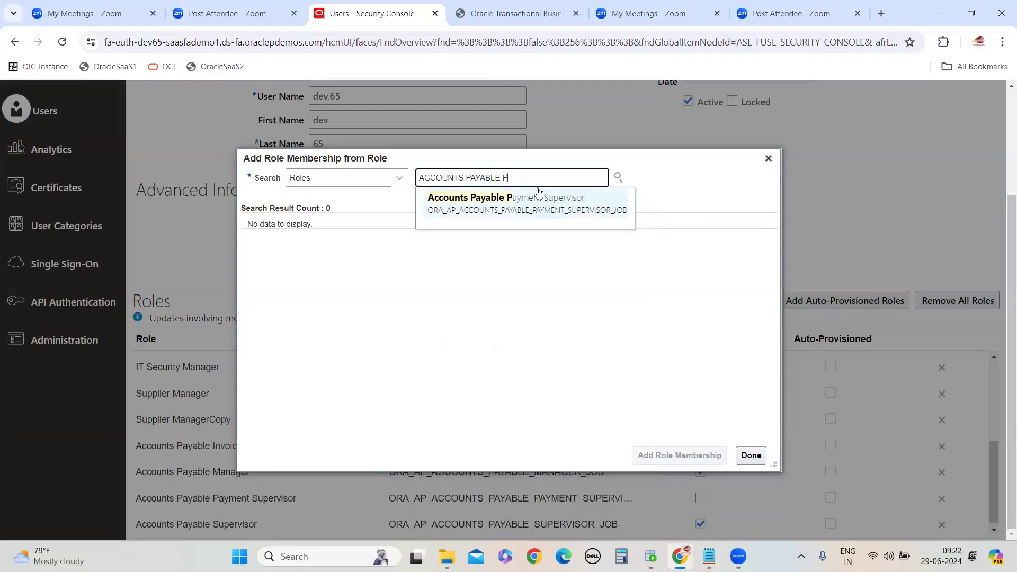
key("BackSpace")
key("BackSpace")
key("BackSpace")
key("BackSpace")
key("BackSpace")
key("BackSpace")
key("BackSpace")
key("BackSpace")
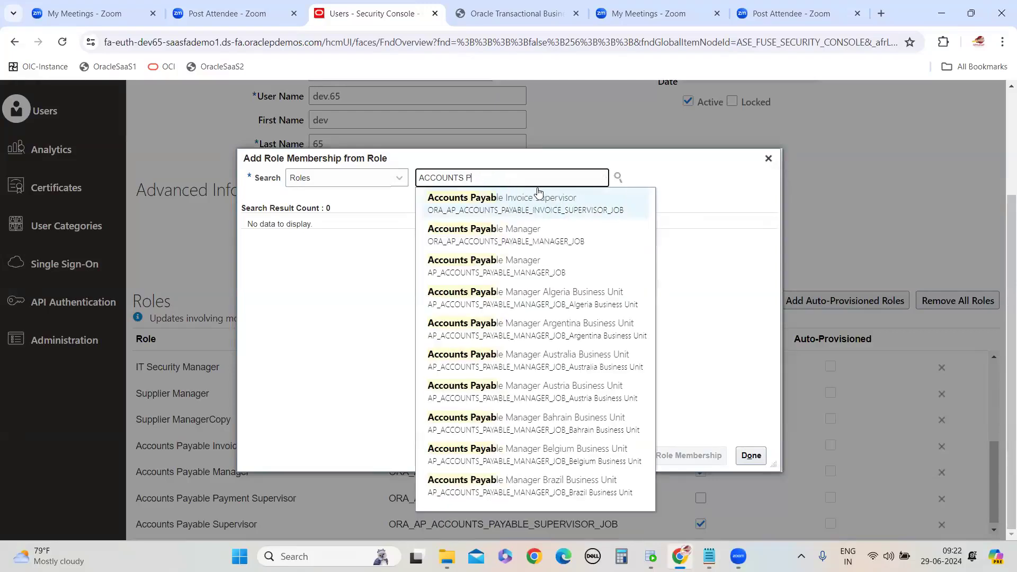
type("IN")
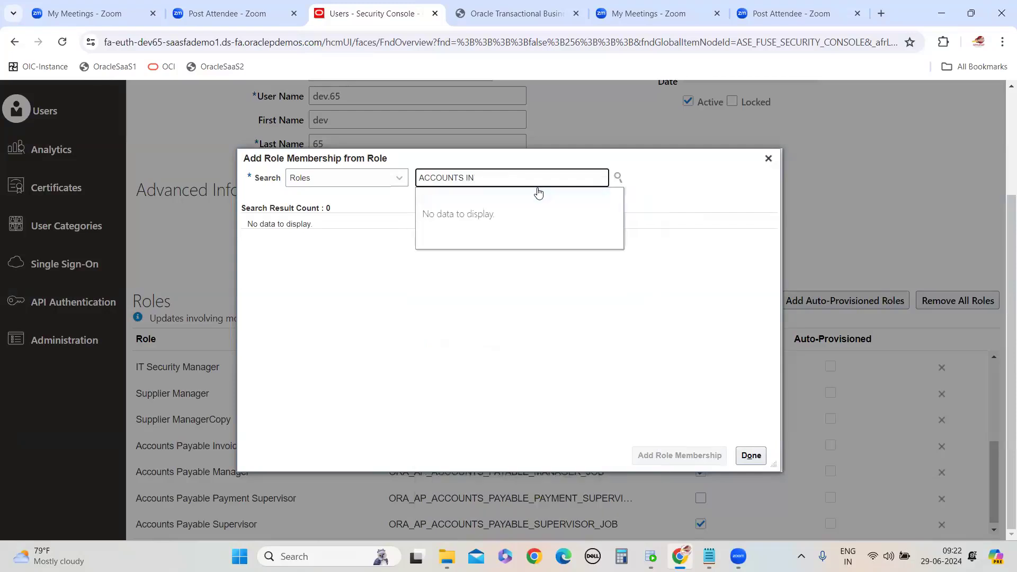
key("BackSpace")
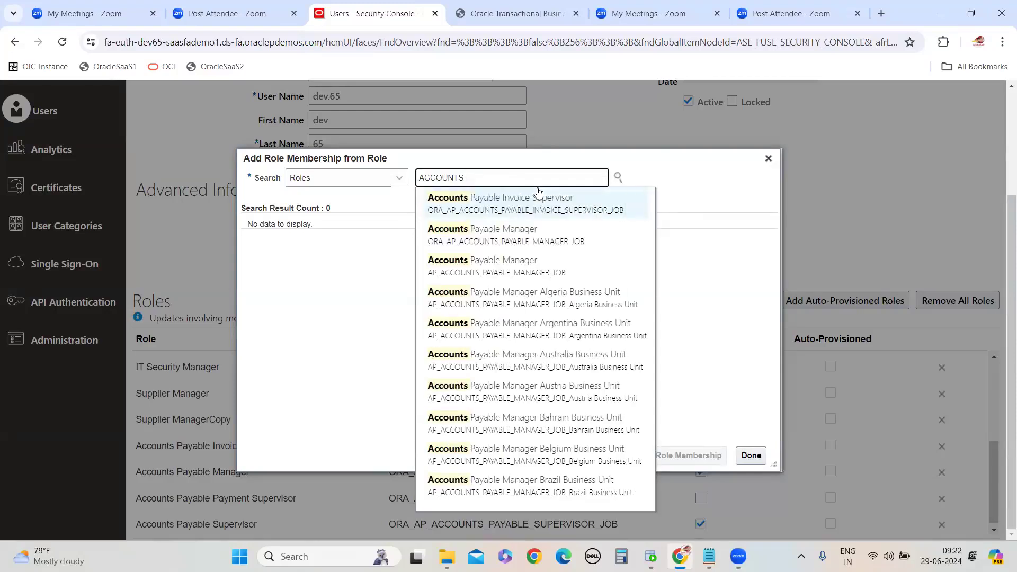
type("PAYBE")
key("BackSpace")
key("BackSpace")
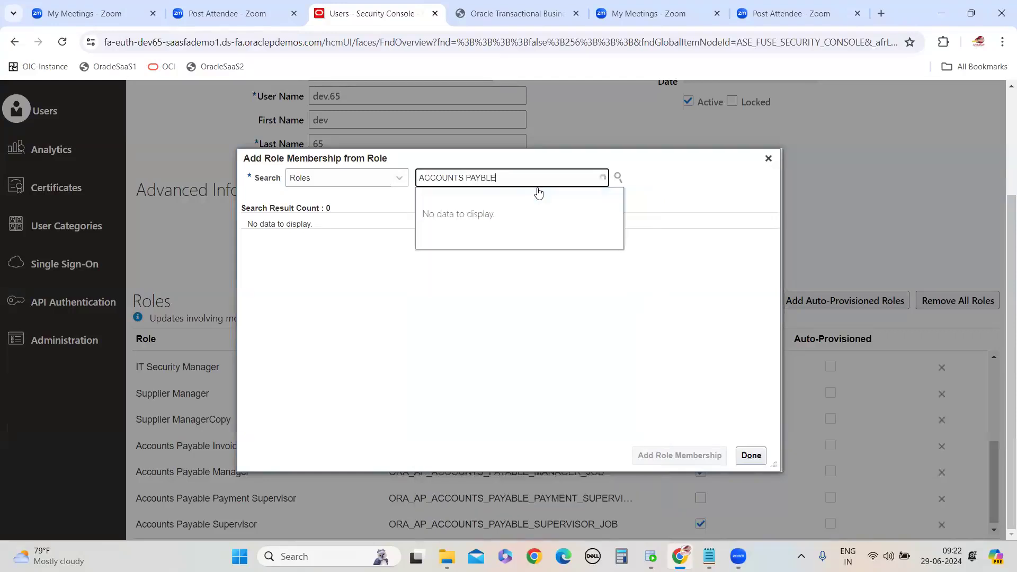
key("BackSpace")
key("BackSpace")
key("BackSpace")
type("A")
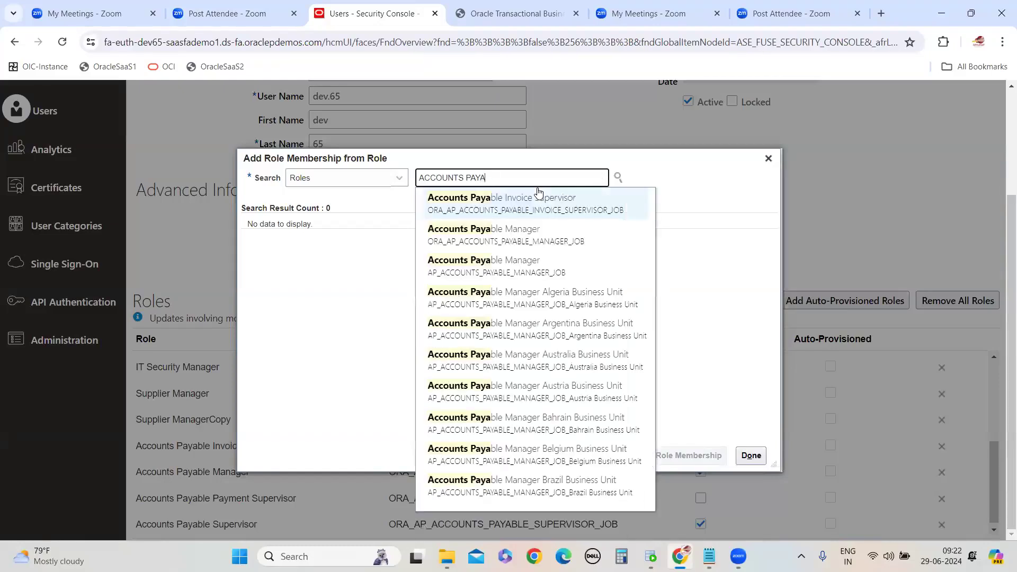
type("BLE IN")
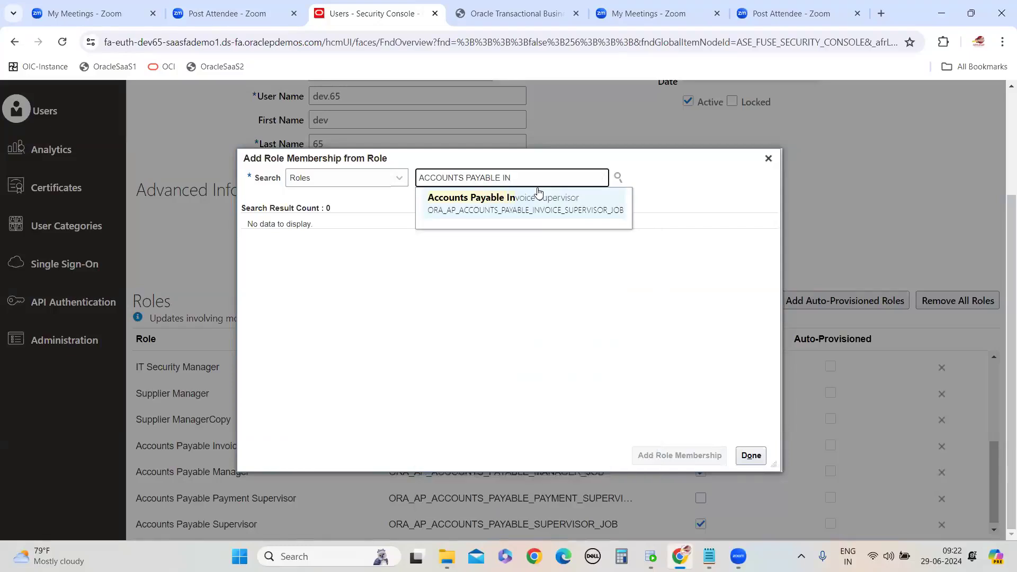
key("BackSpace")
key("BackSpace")
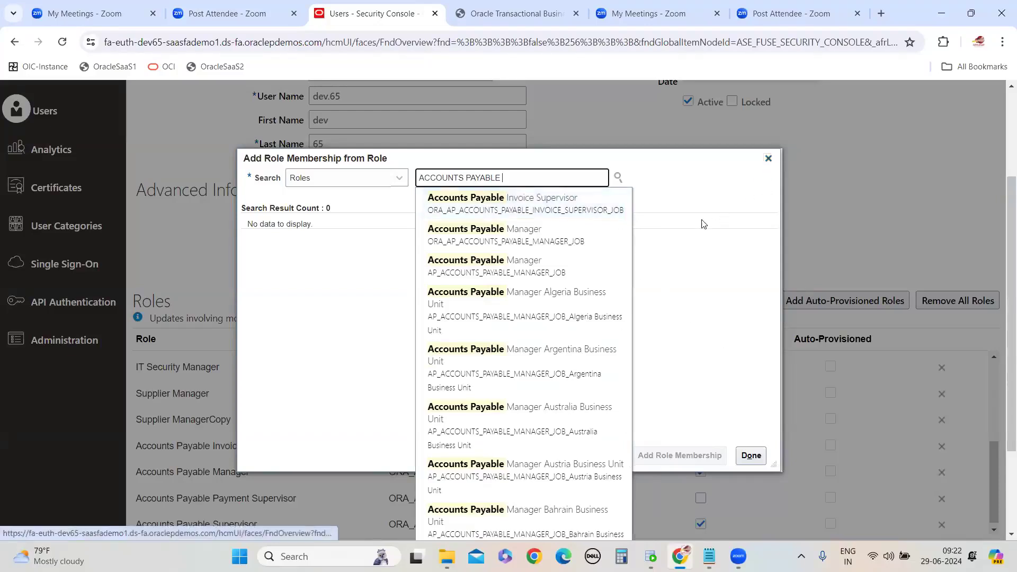
left_click(551, 204)
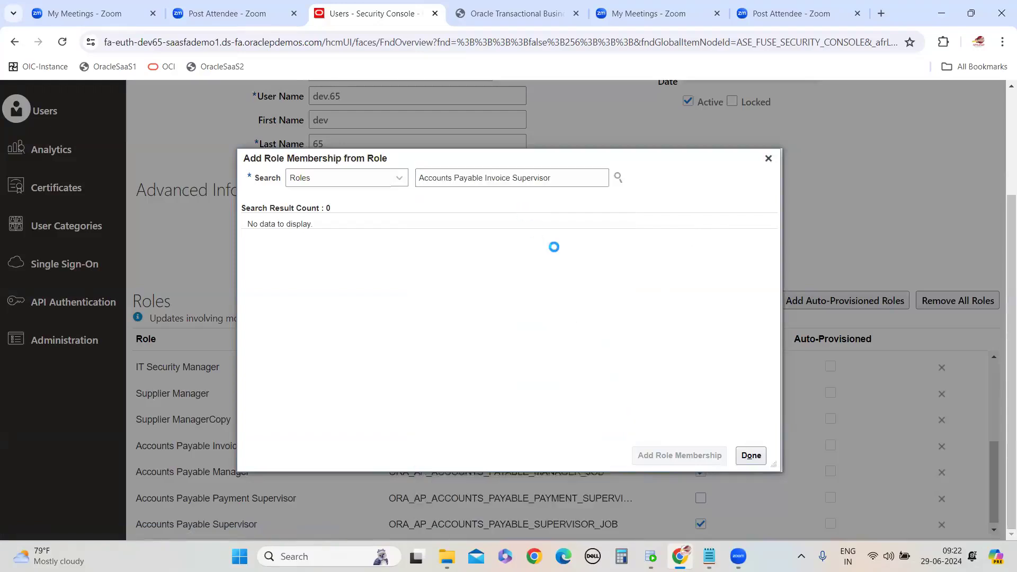
Shorten the role search text to Accounts Paya and close the dialog without adding a role
left_click(575, 178)
key("BackSpace")
key("BackSpace")
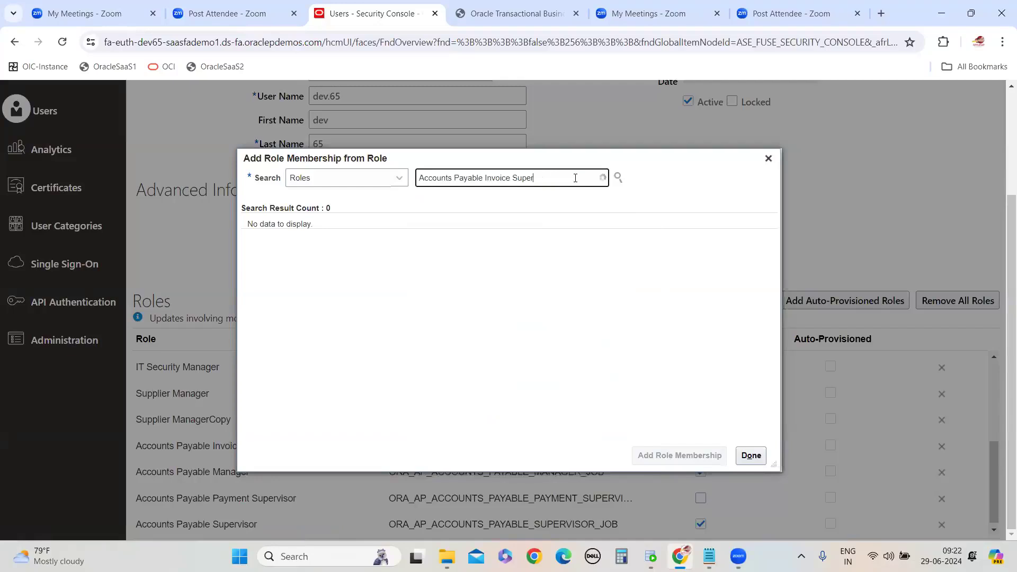
key("BackSpace")
key("BackSpace")
key("BackSpace")
key("BackSpace")
key("BackSpace")
type("MA")
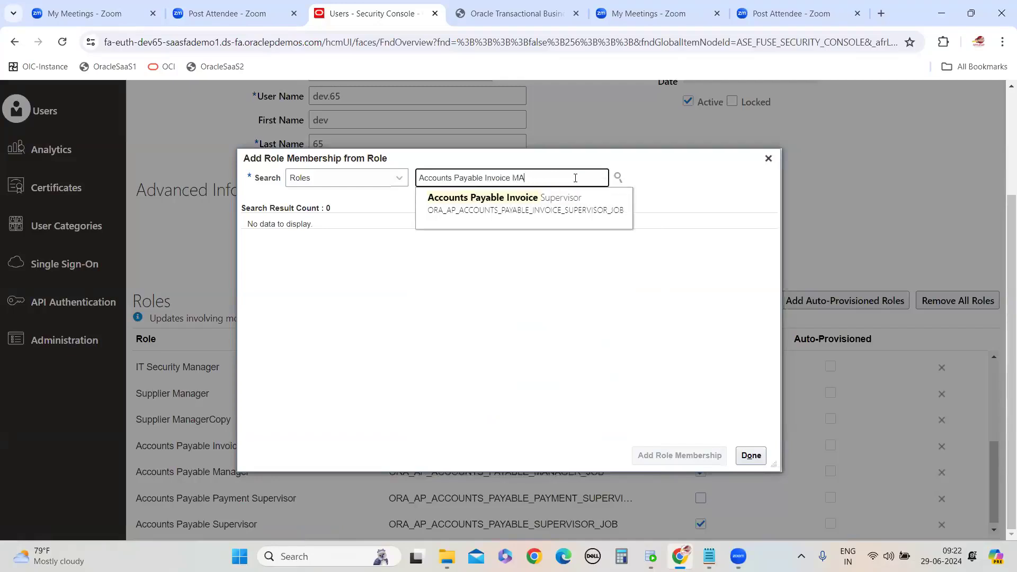
key("BackSpace")
key("BackSpace")
key("BackSpace")
key("BackSpace")
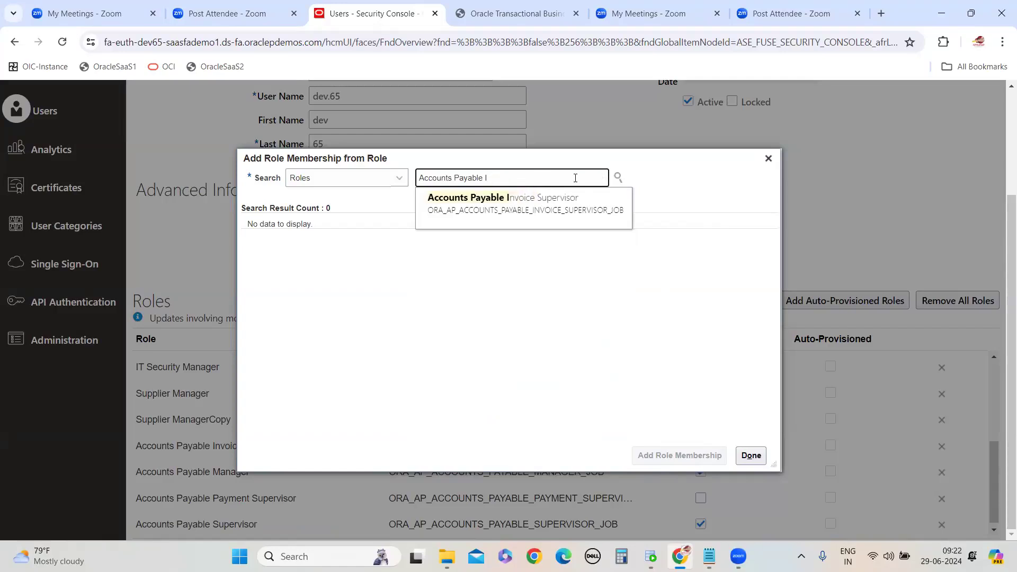
key("BackSpace")
key("BackSpace")
key("BackSpace")
key("BackSpace")
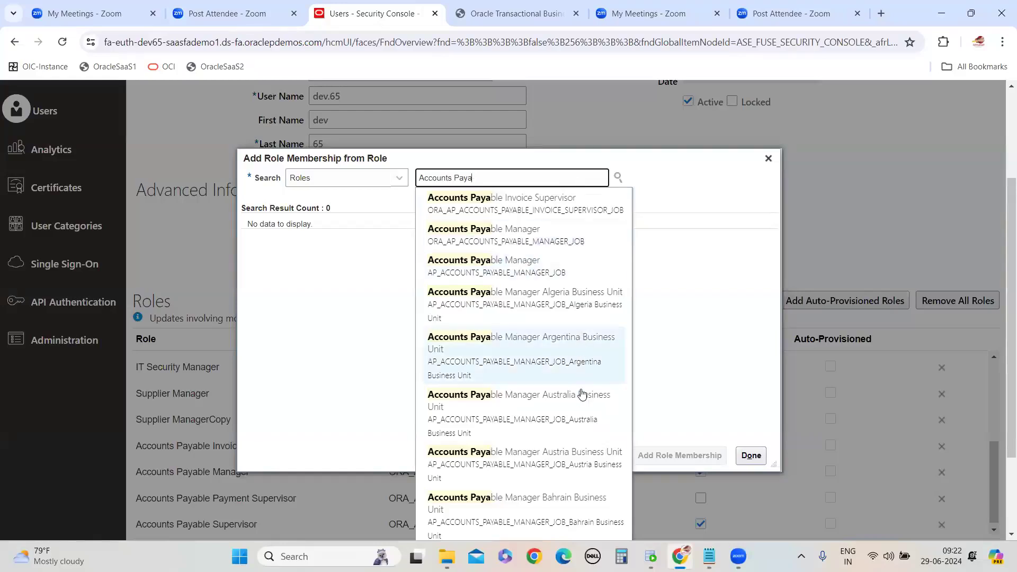
scroll(577, 397, "down", 3)
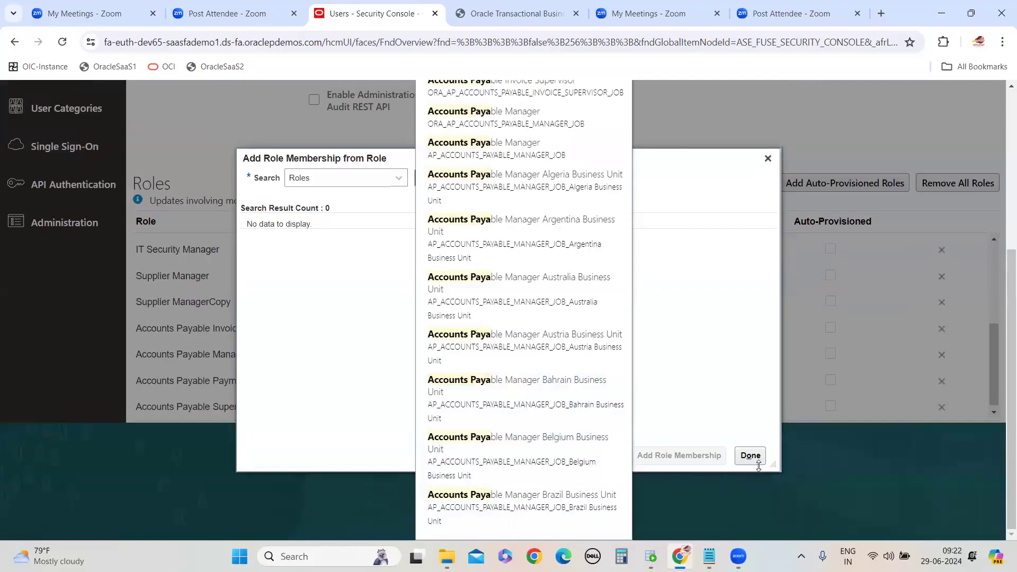
left_click(767, 157)
left_click(768, 158)
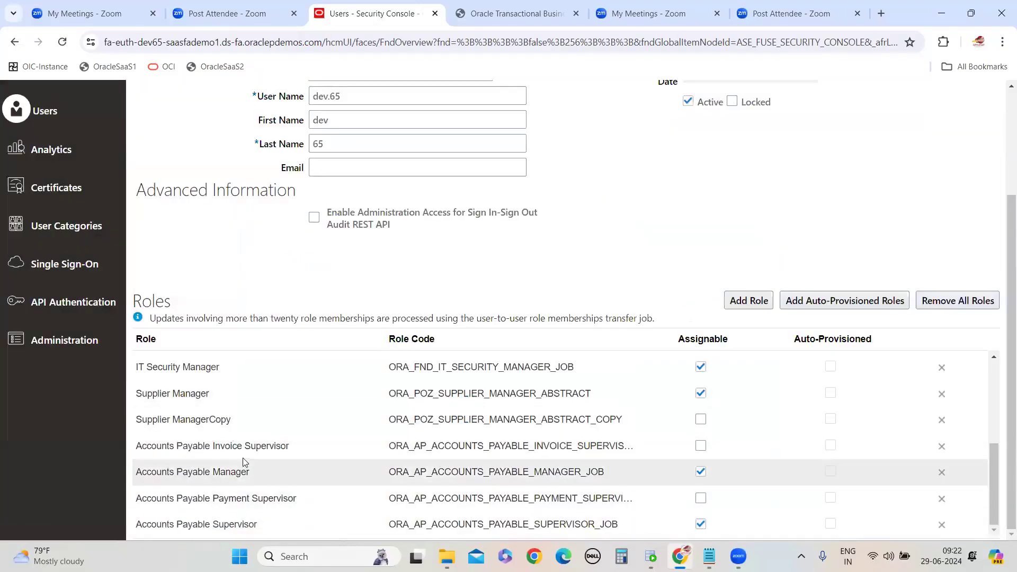
Save and close the user account changes
scroll(915, 234, "up", 3)
left_click(835, 143)
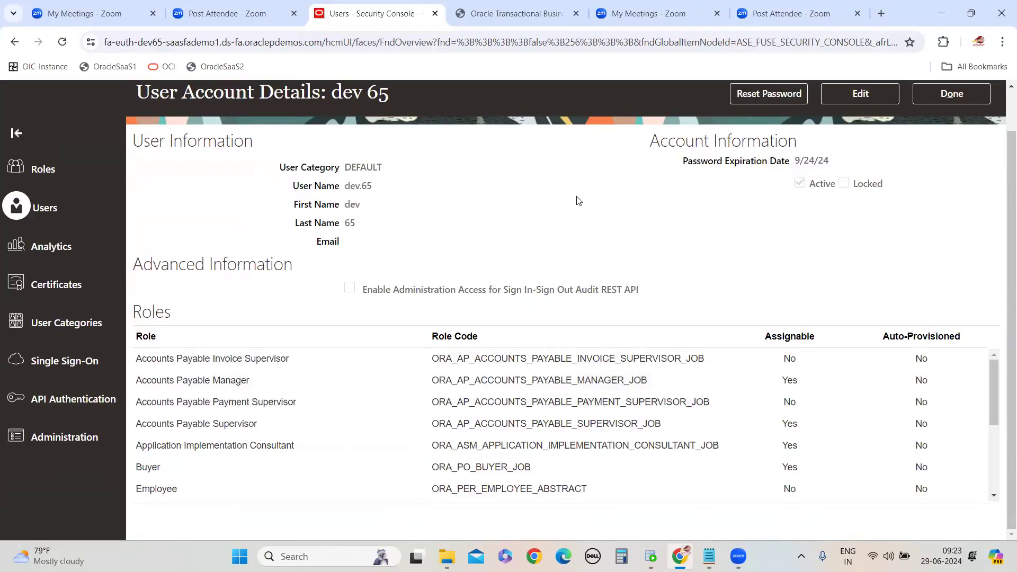
Review the user's assigned roles list, then leave the account details
scroll(566, 196, "up", 1)
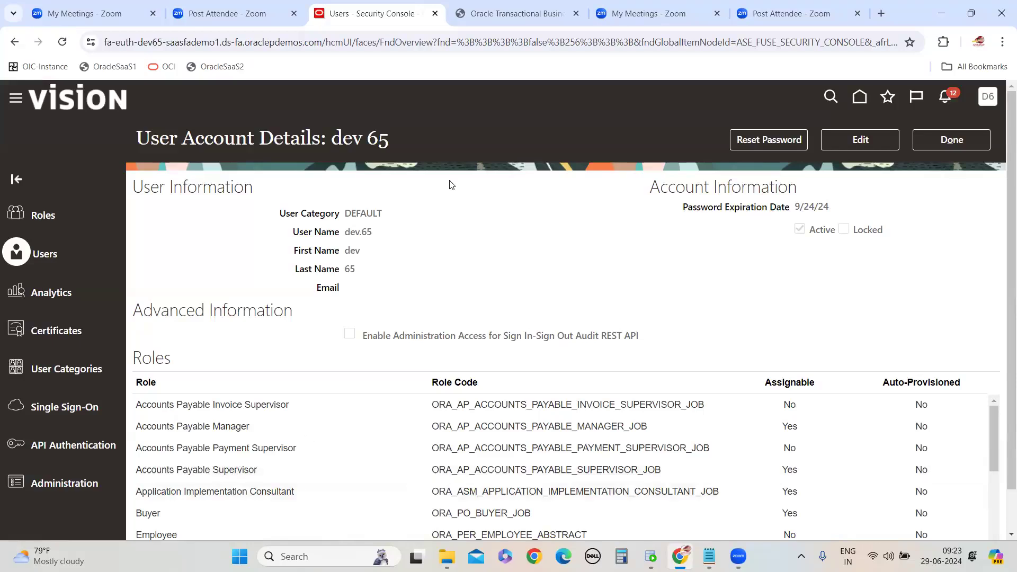
scroll(790, 449, "down", 6)
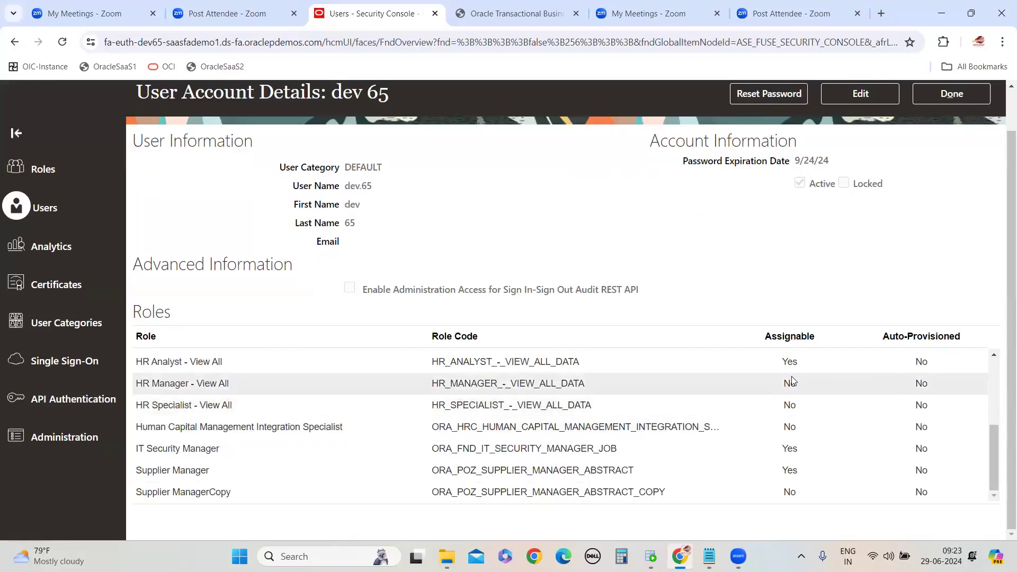
scroll(826, 418, "up", 10)
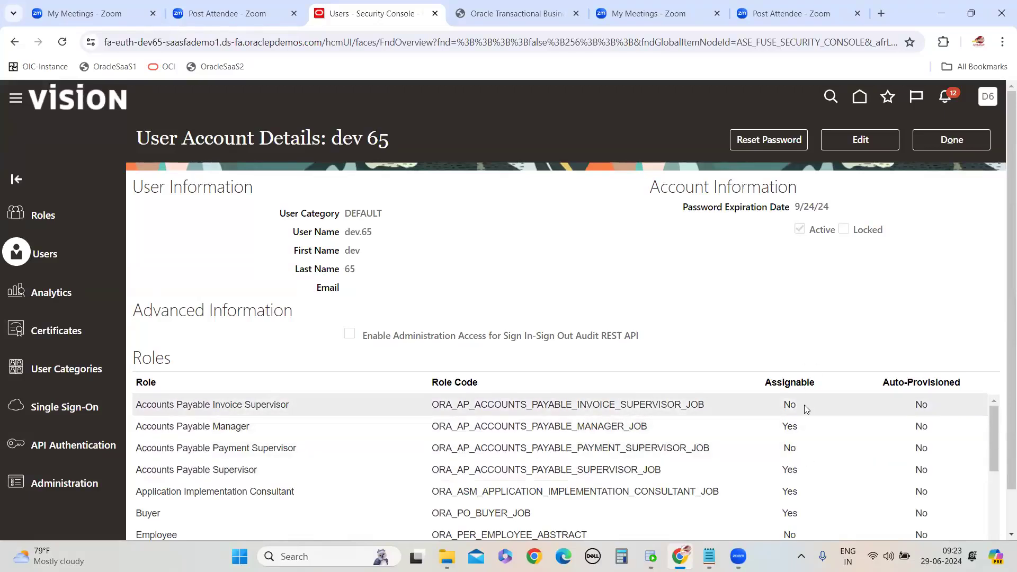
left_click(941, 138)
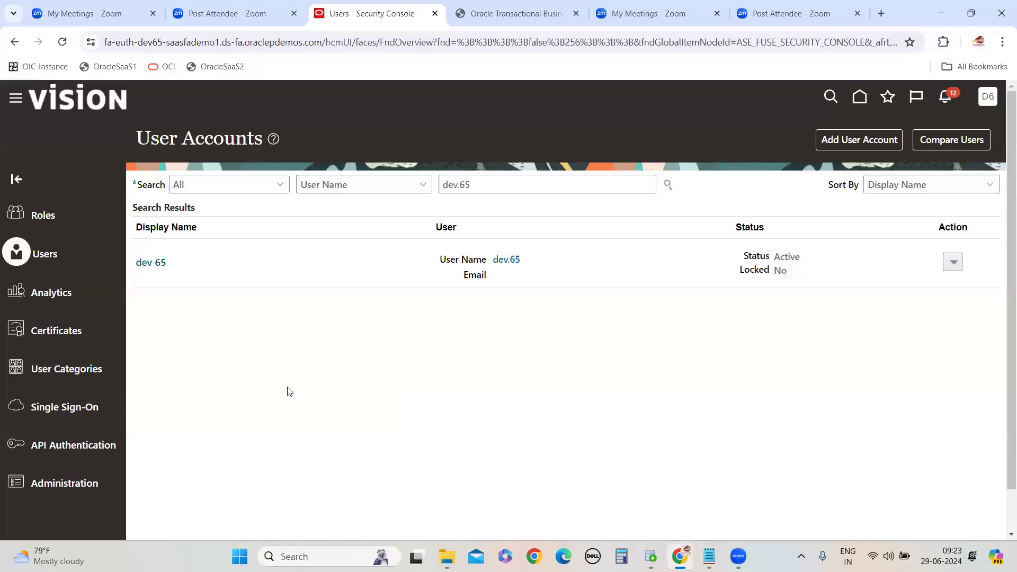
Reopen the dev 65 account and inspect its role names and user name, then return
left_click(151, 262)
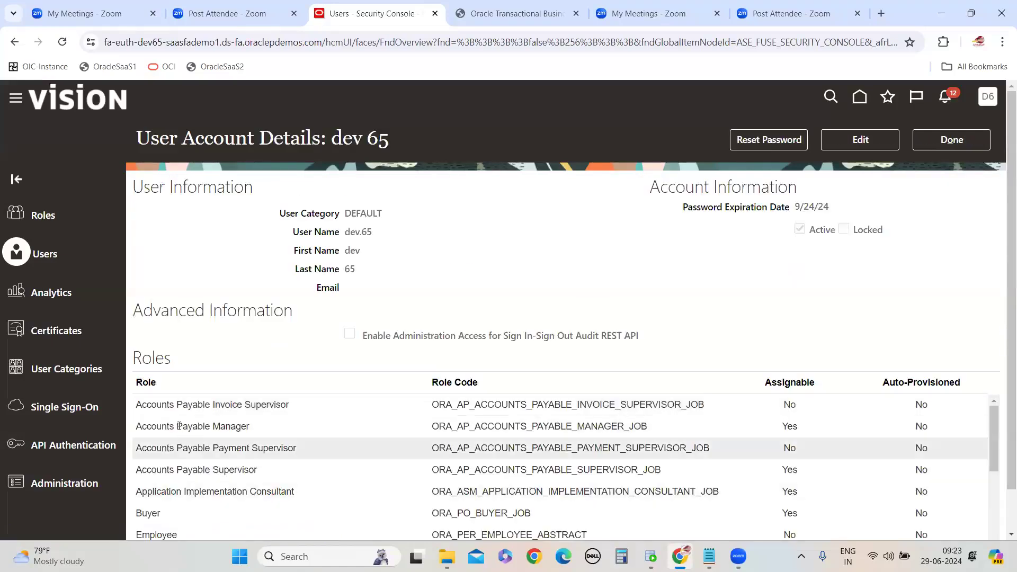
double_click(178, 404)
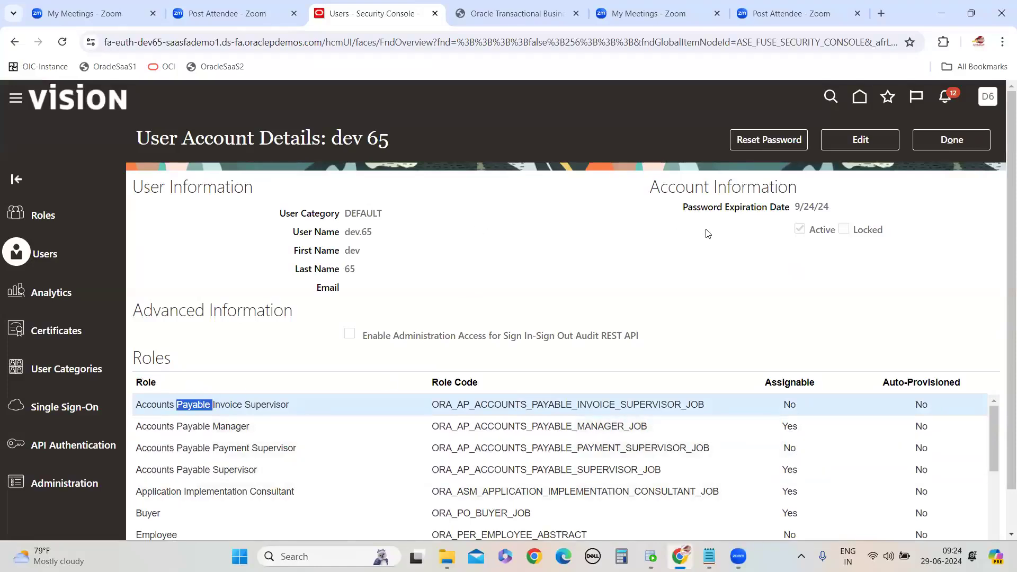
double_click(363, 232)
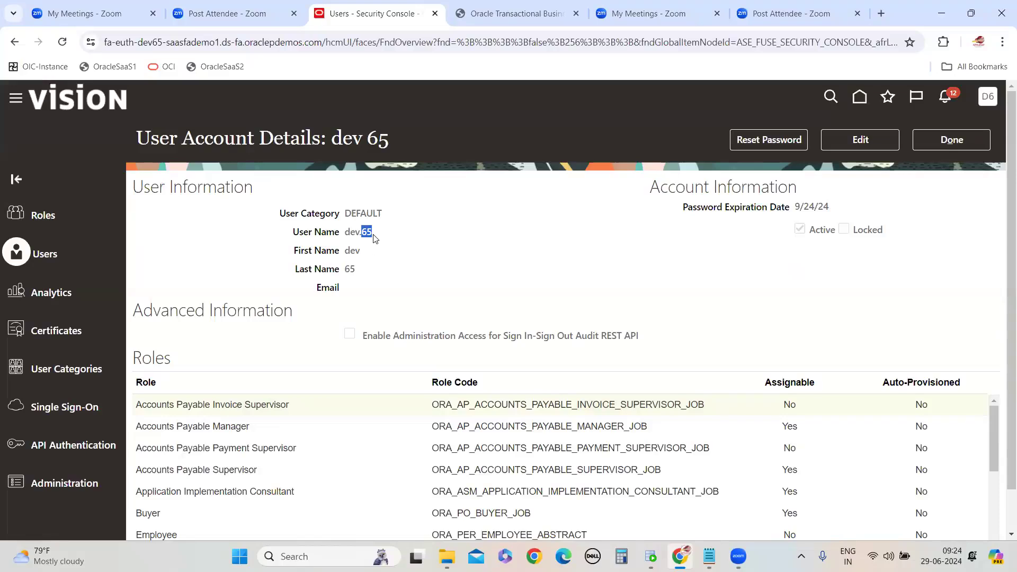
triple_click(192, 426)
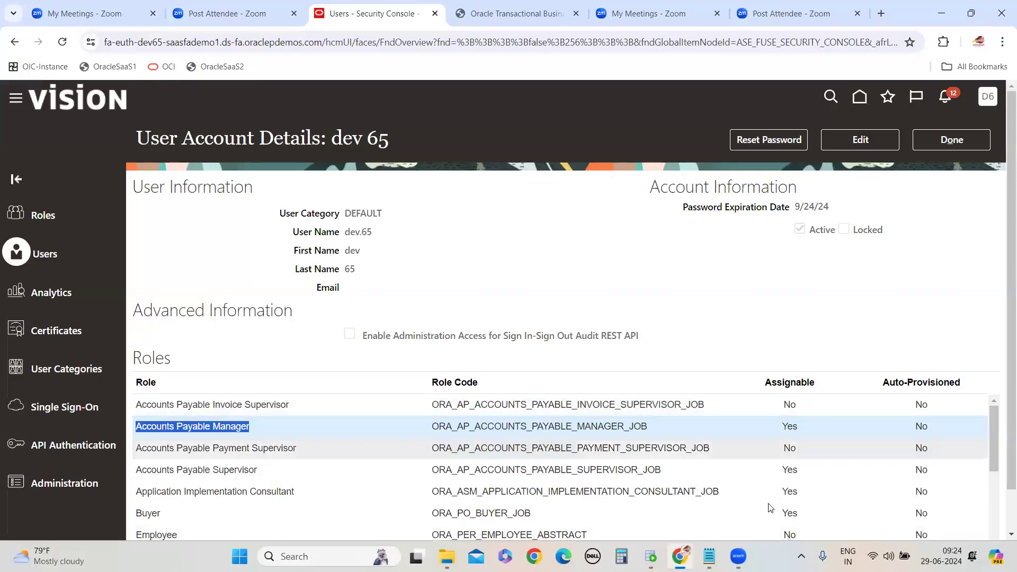
left_click(962, 141)
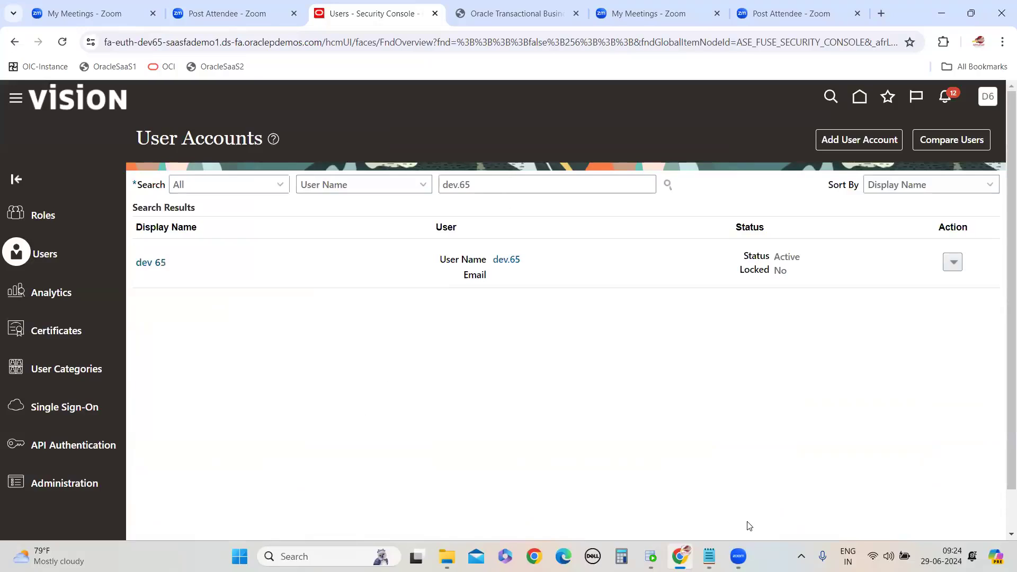
Clear the user name search field on the user accounts page
mouse_move(710, 556)
left_click(479, 188)
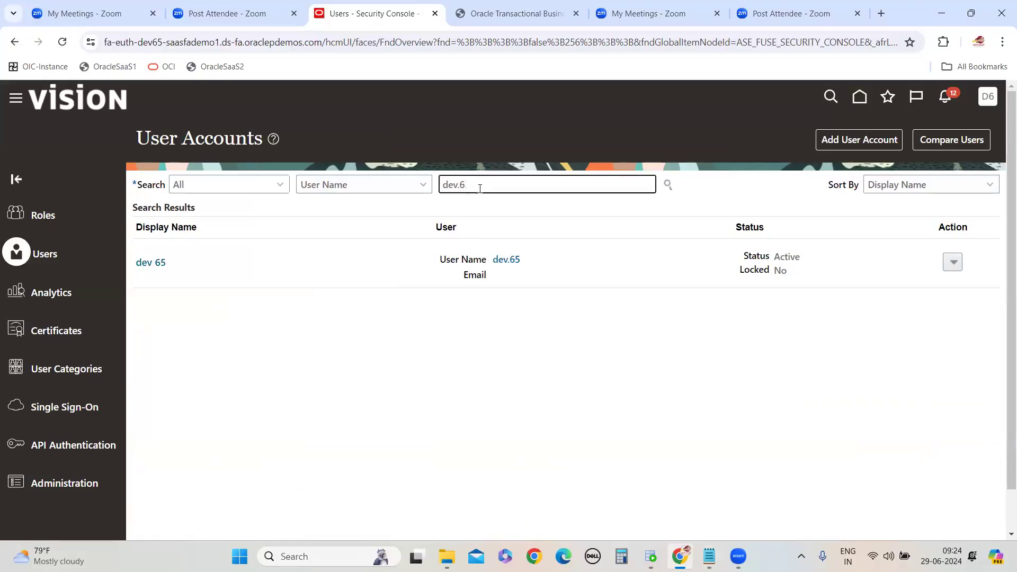
key("BackSpace")
key("BackSpace")
left_click(489, 324)
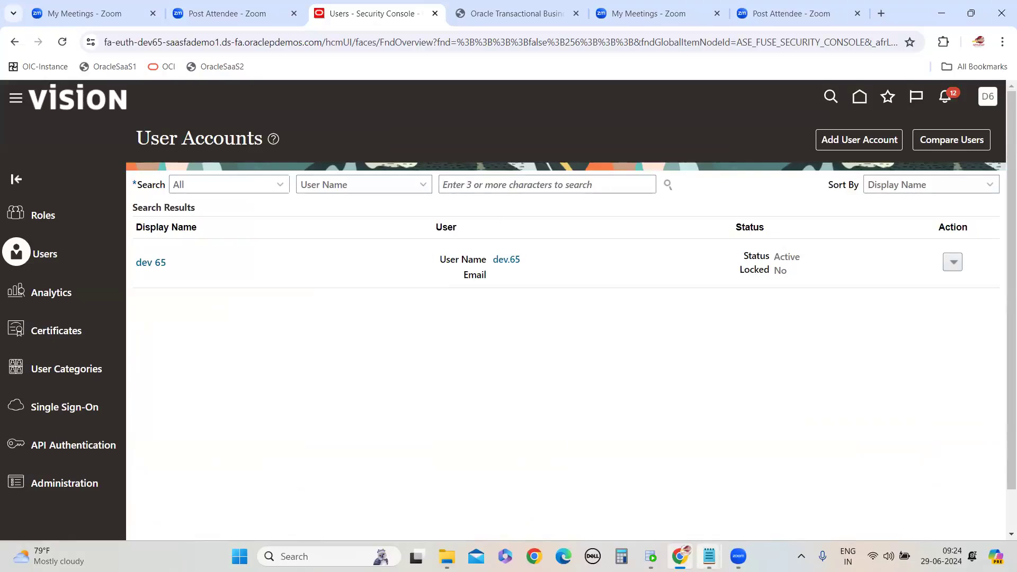
left_click(751, 512)
left_click(220, 398)
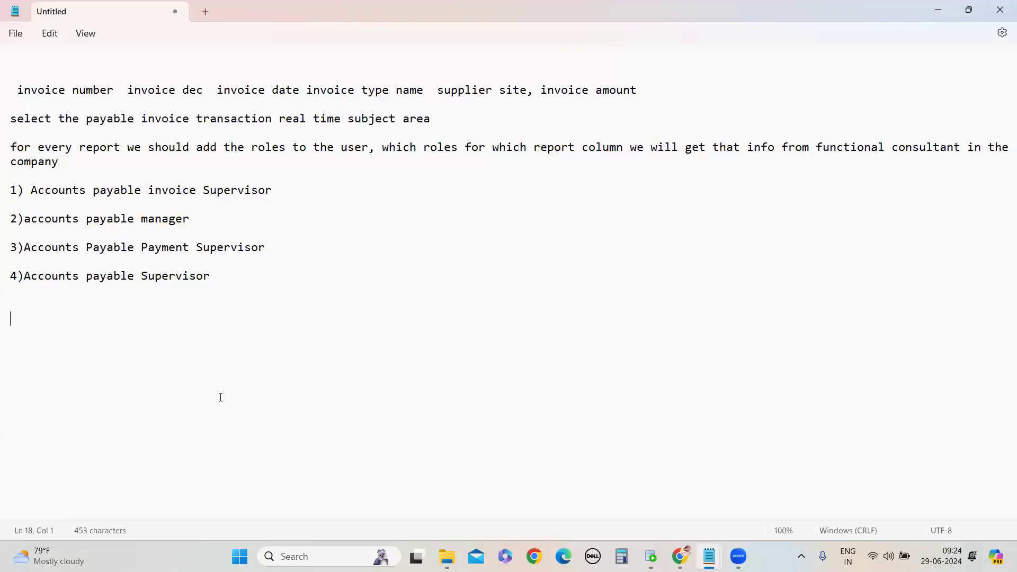
left_click(938, 10)
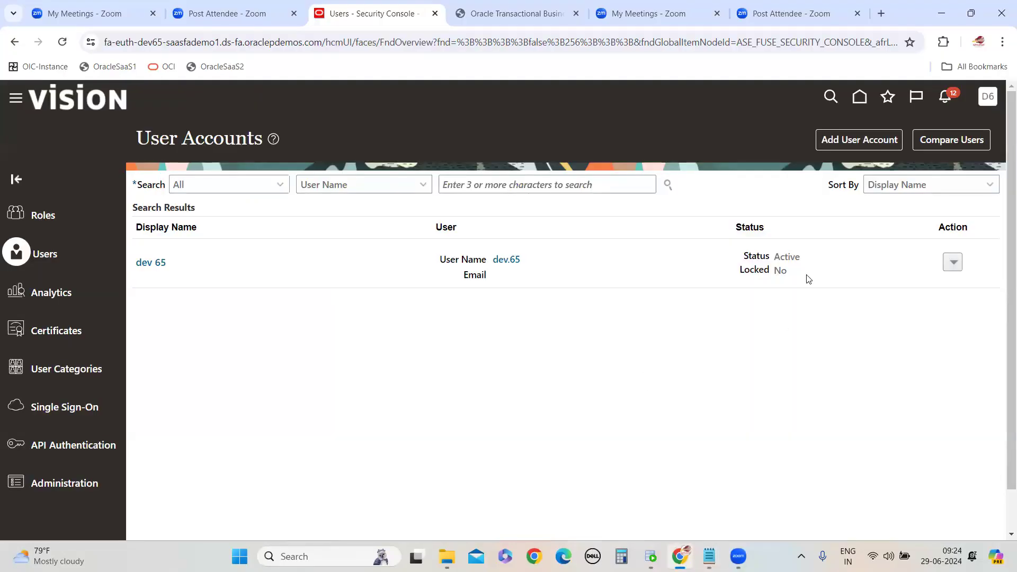
Sign out and sign back in with the new user account
left_click(987, 97)
left_click(965, 130)
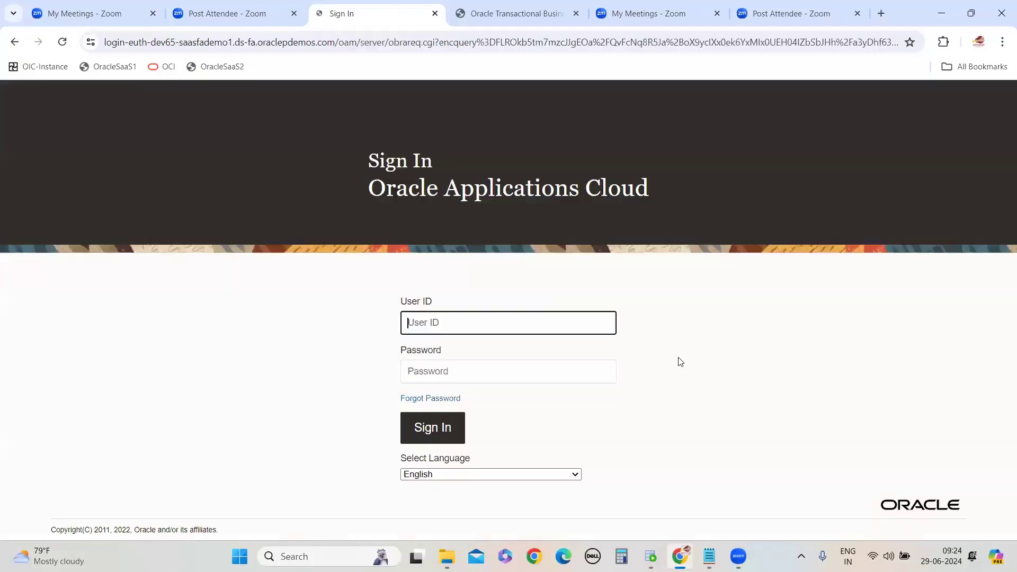
left_click(426, 429)
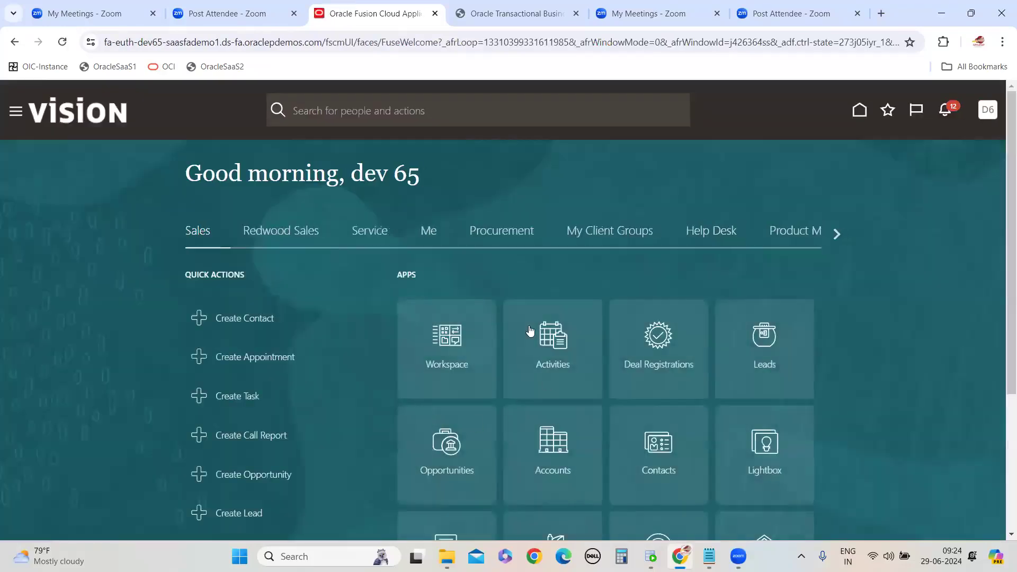
Open Reports and Analytics from the Tools group of the navigator
left_click(617, 242)
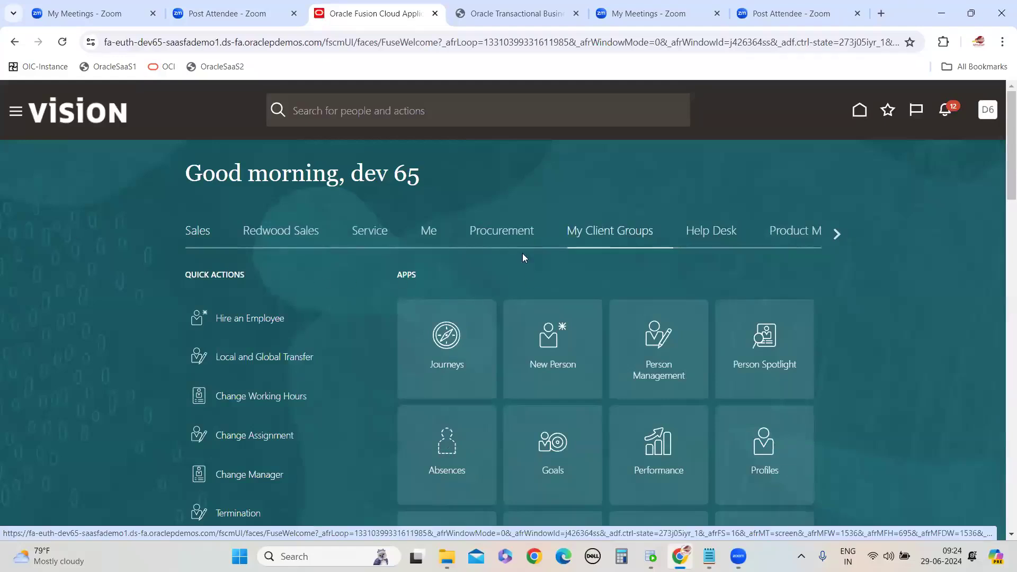
scroll(814, 260, "down", 5)
scroll(769, 325, "up", 5)
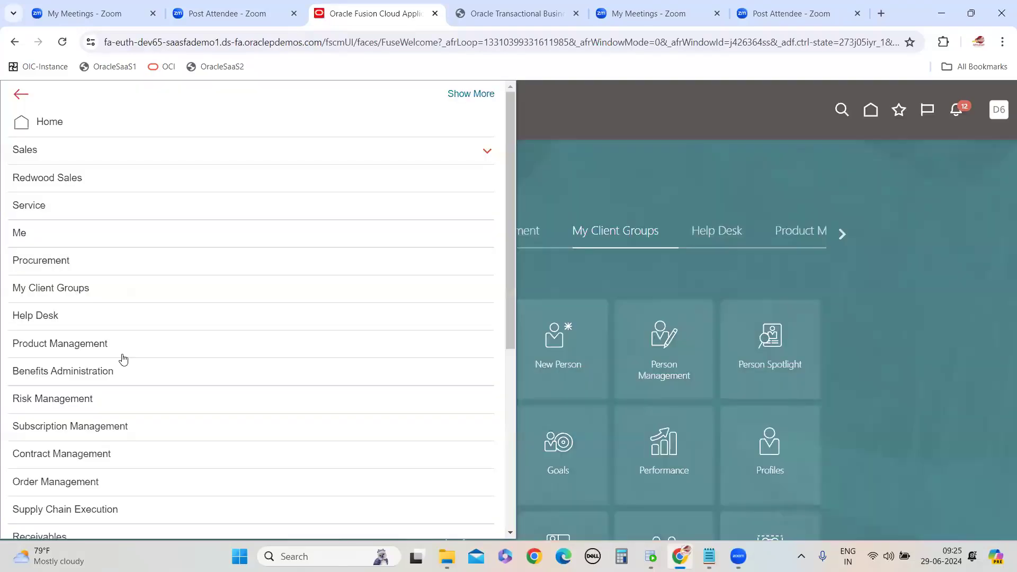
scroll(122, 358, "down", 6)
left_click(128, 449)
scroll(336, 447, "down", 4)
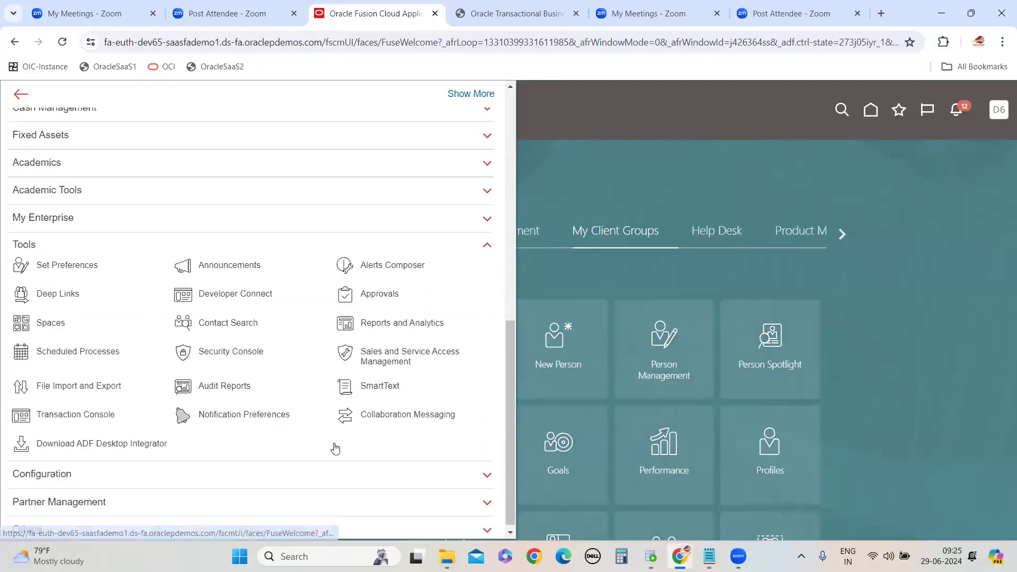
left_click(390, 320)
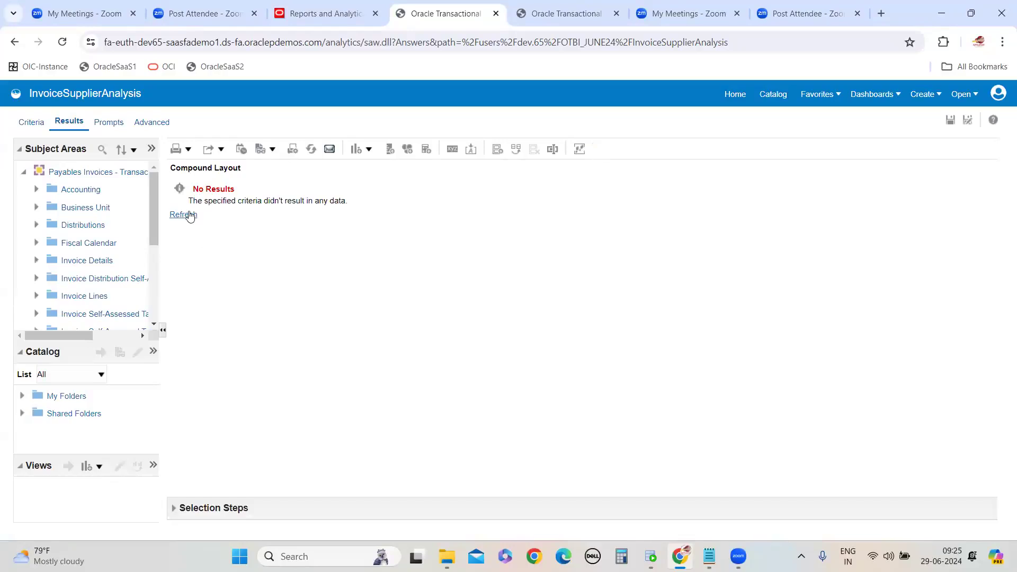
Refresh the InvoiceSupplierAnalysis results to check whether data appears
left_click(188, 215)
left_click(185, 216)
mouse_move(709, 556)
left_click(731, 484)
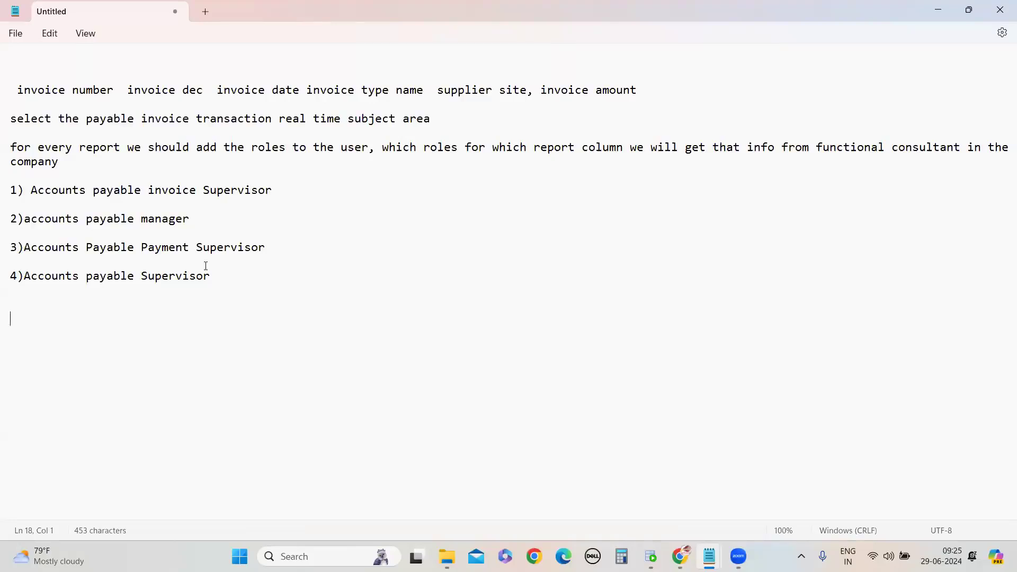
key("alt+Tab")
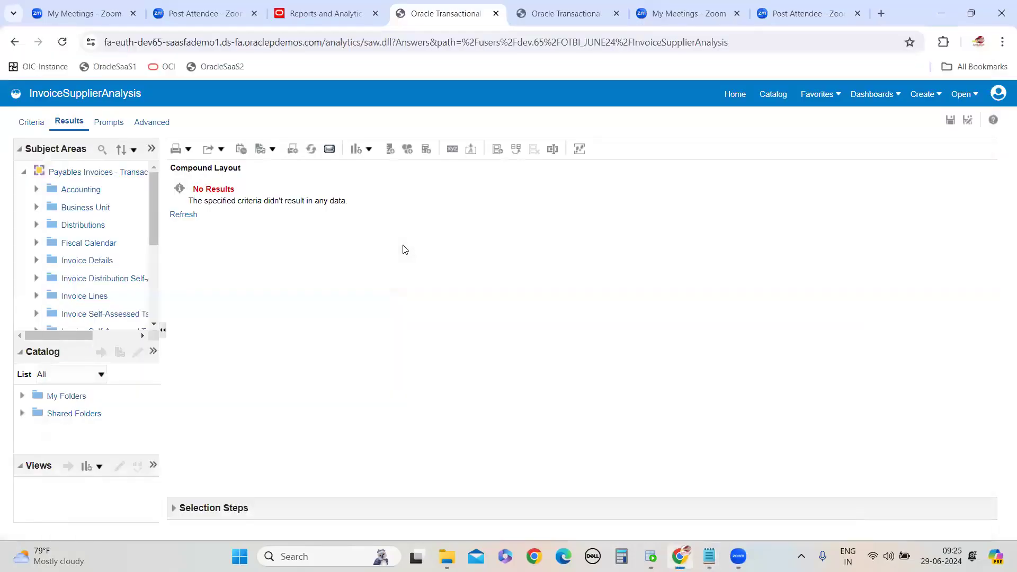
left_click(191, 215)
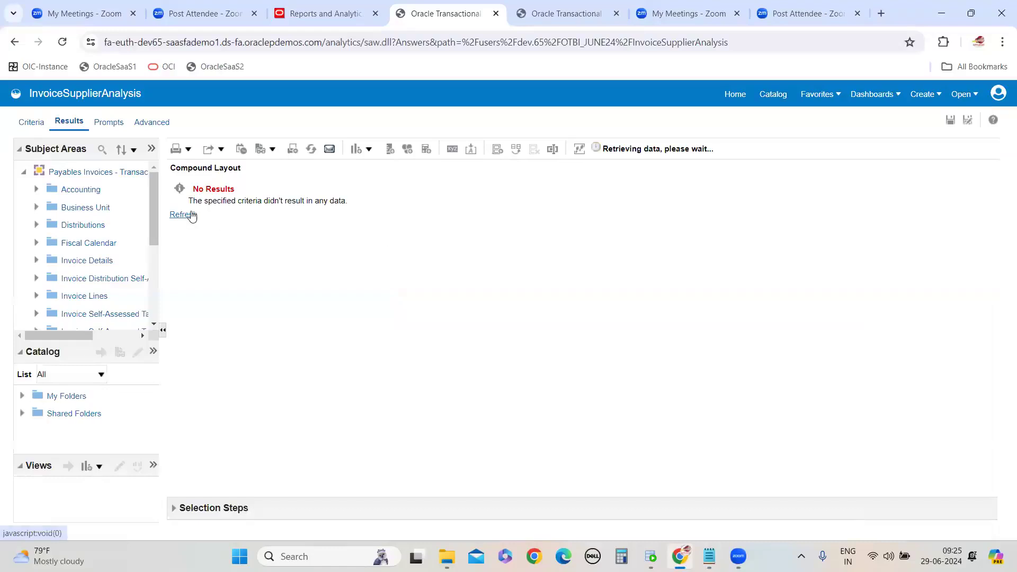
left_click(191, 215)
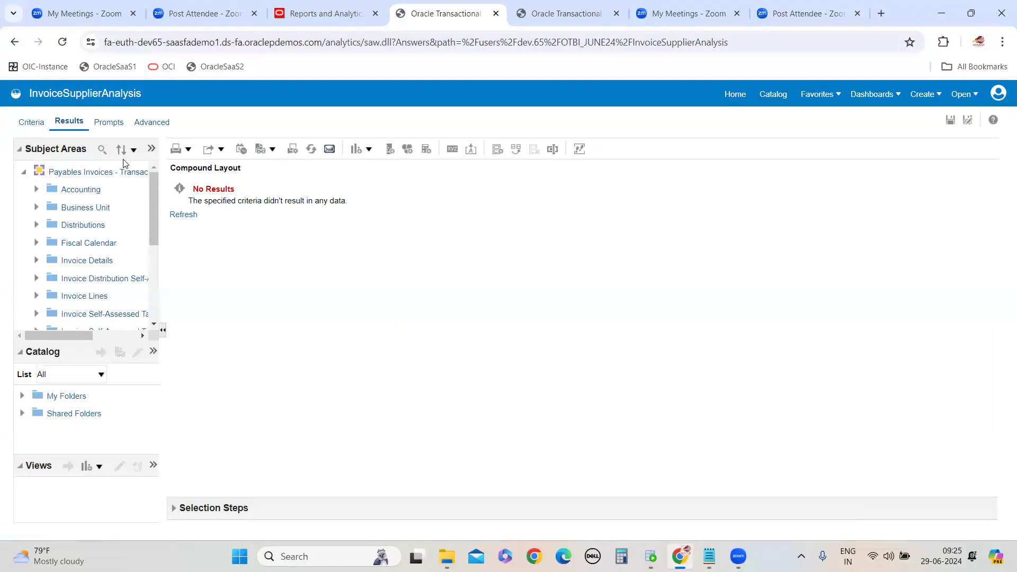
Switch between the analysis's Criteria and Results tabs, refreshing the results again
left_click(29, 122)
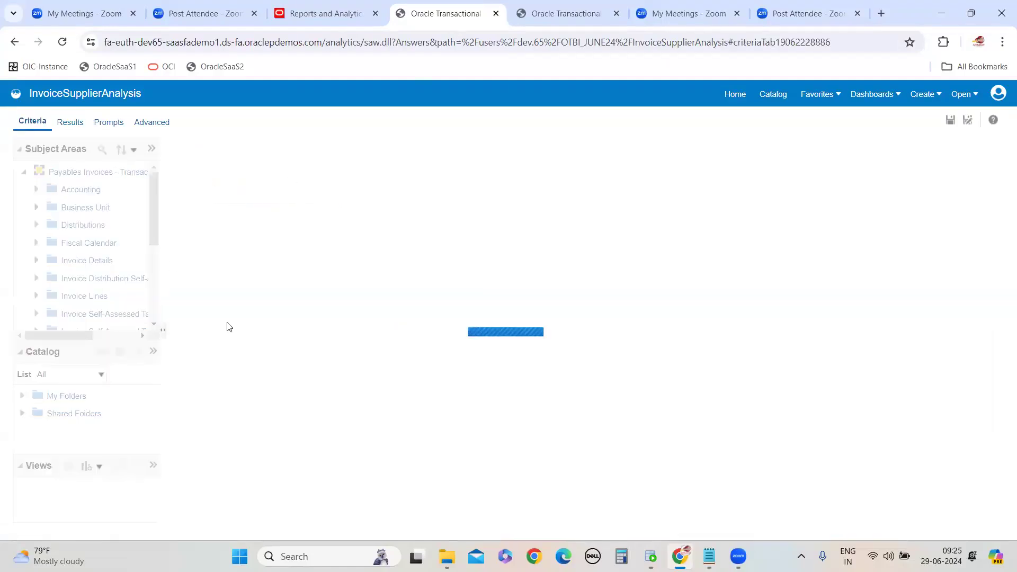
left_click(774, 96)
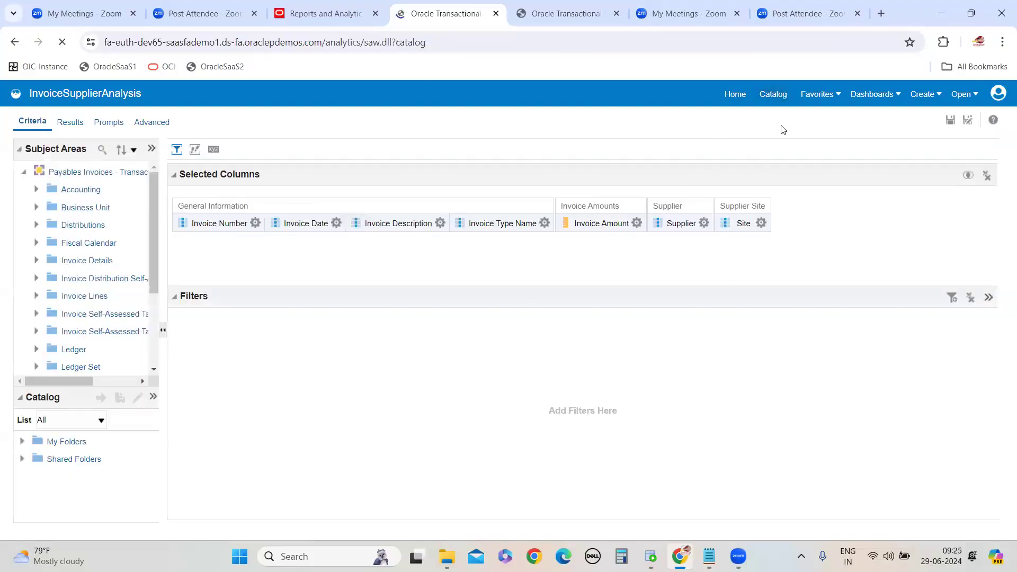
left_click(247, 190)
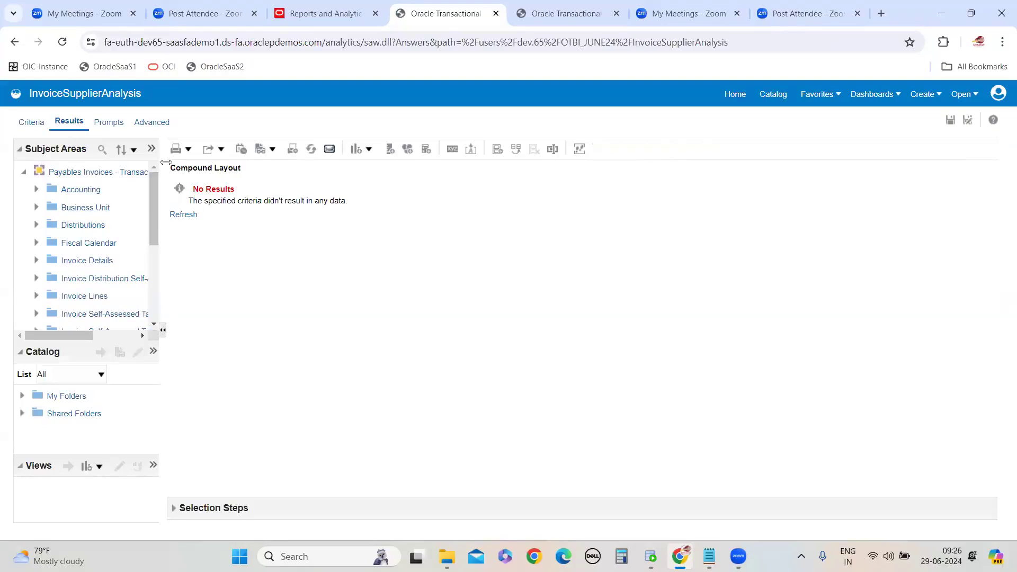
left_click(185, 215)
left_click(184, 214)
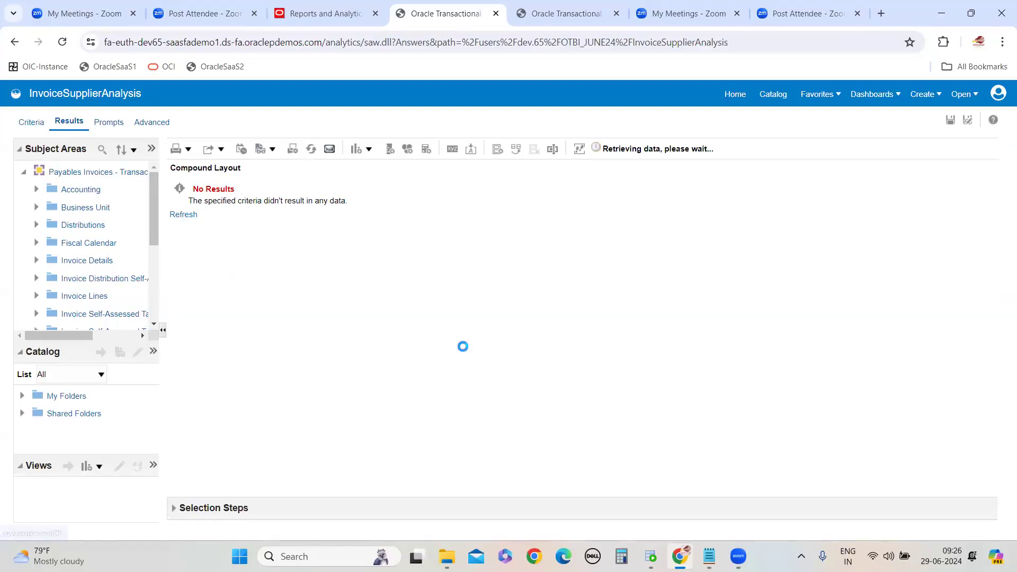
left_click(183, 215)
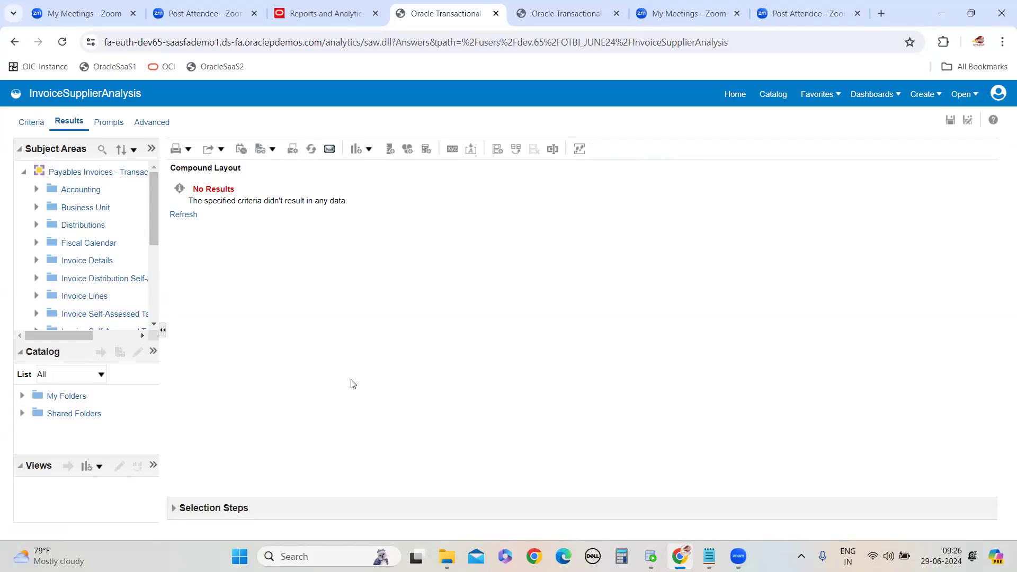
left_click(40, 128)
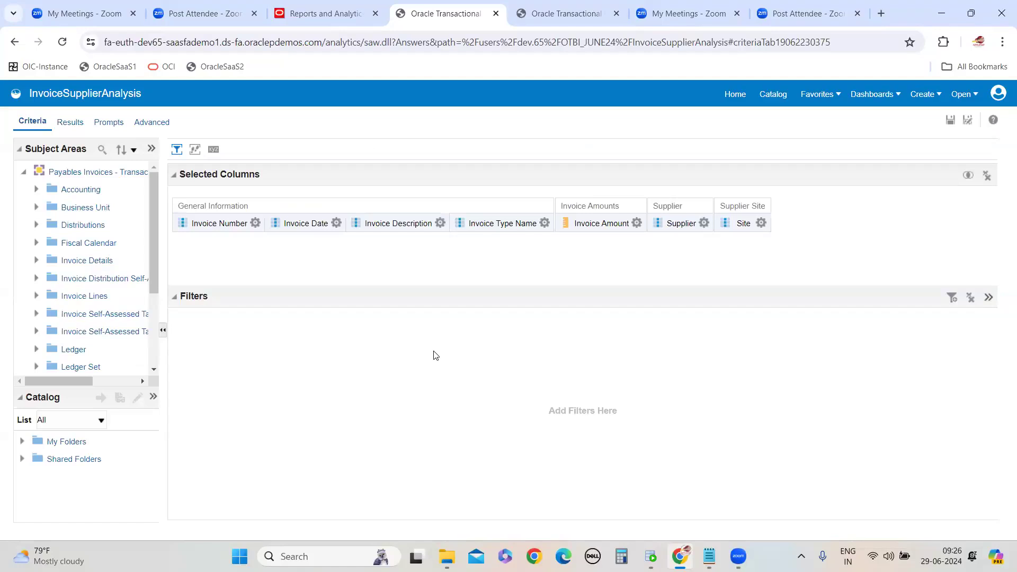
left_click(69, 125)
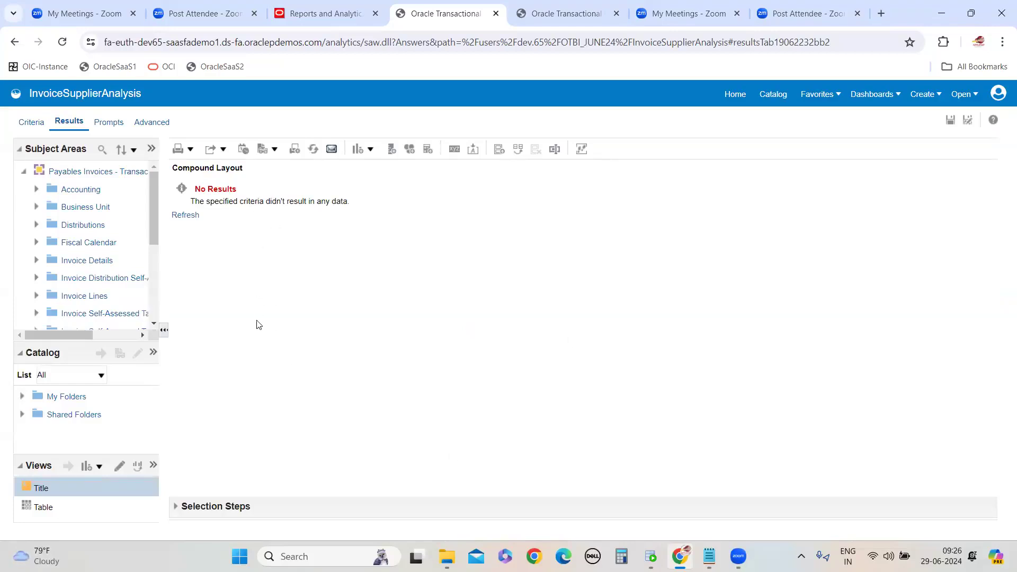
left_click(33, 121)
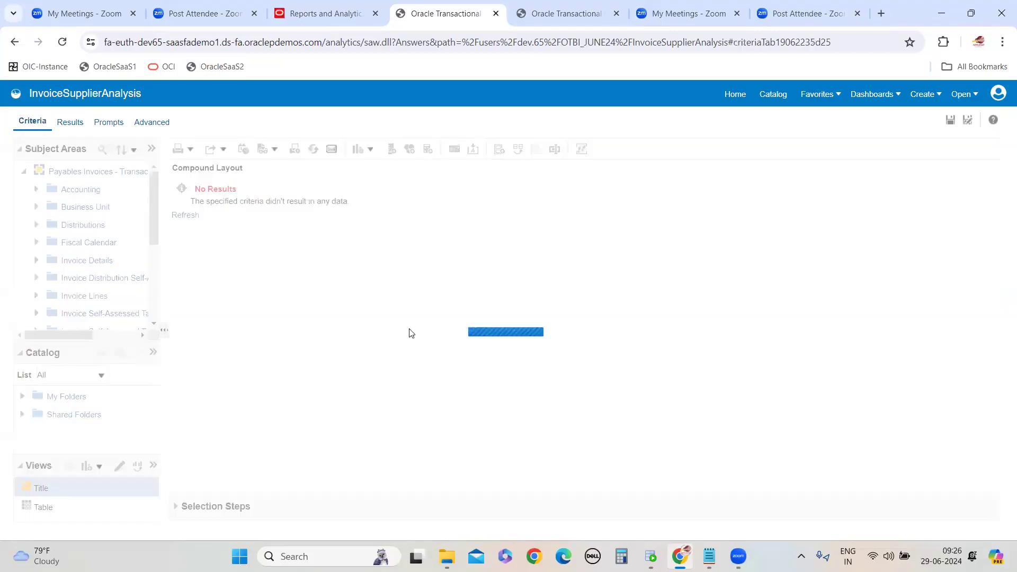
left_click(71, 122)
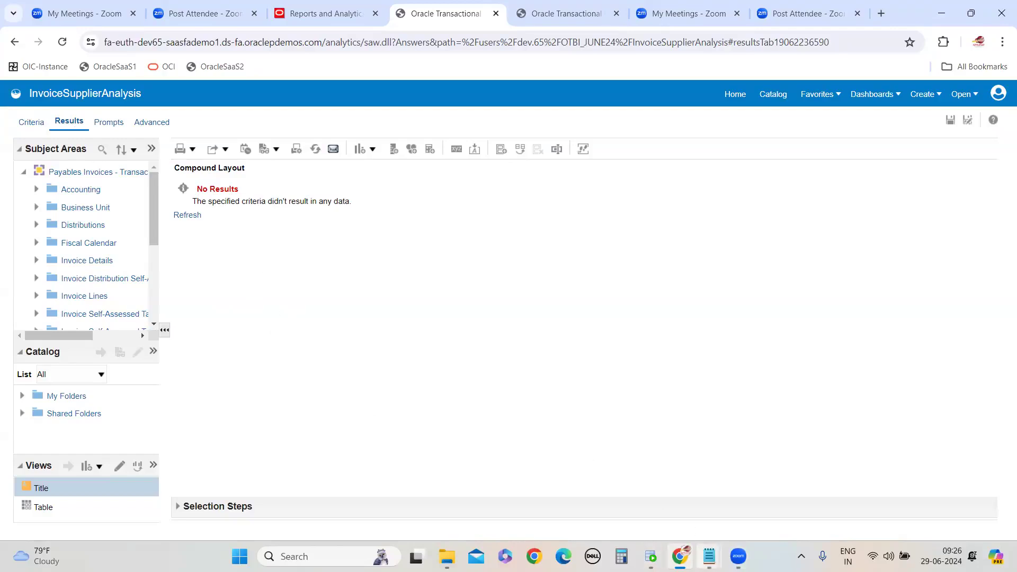
Glance at the notes, then open the Catalog at the OTBI_JUNE24 folder
mouse_move(709, 557)
left_click(778, 495)
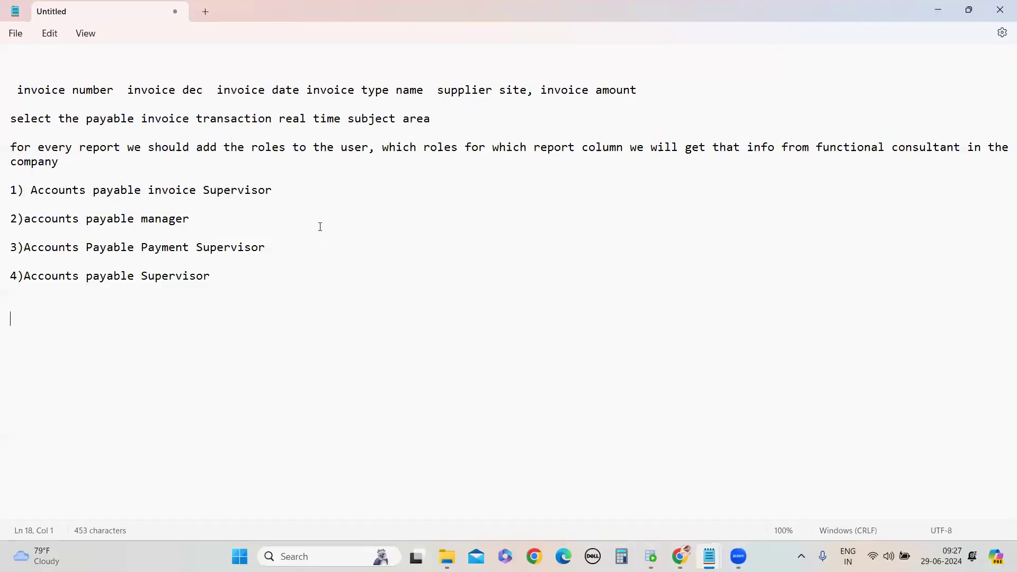
left_click(937, 11)
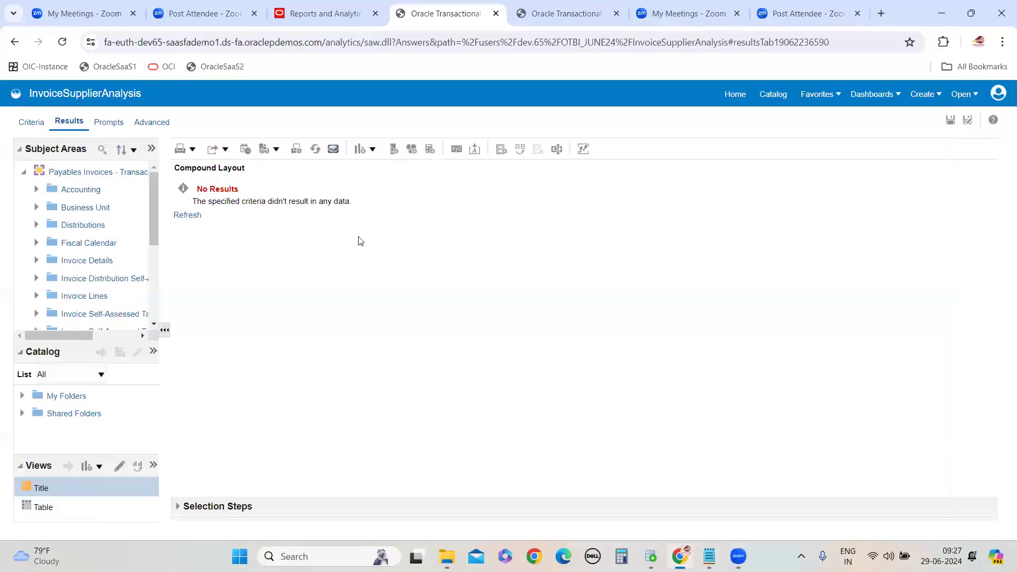
left_click(773, 95)
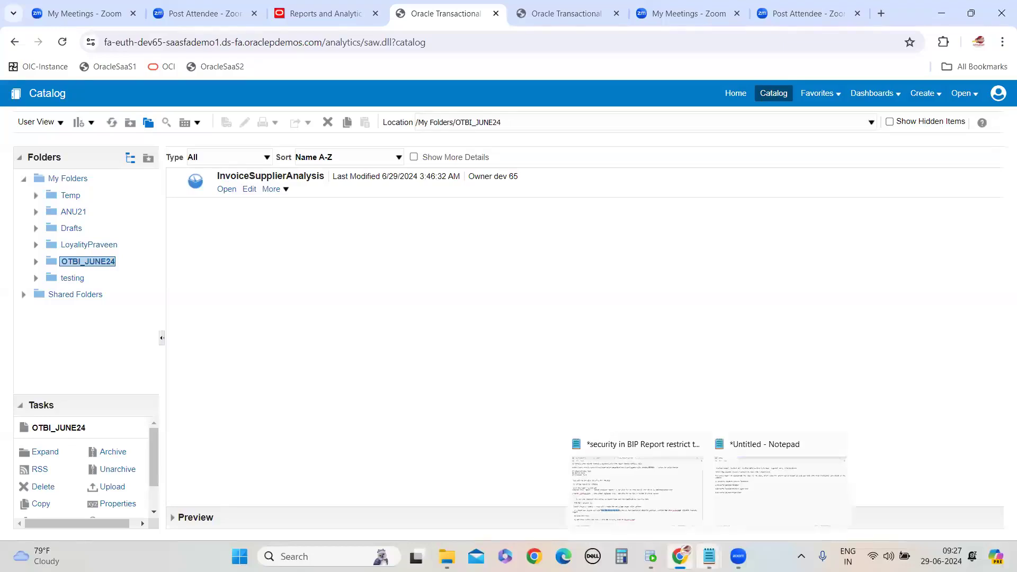
In Notepad, add the note "AFTER ADDING THE ROLE also we are not seeing the data in the report"
key("alt+Tab")
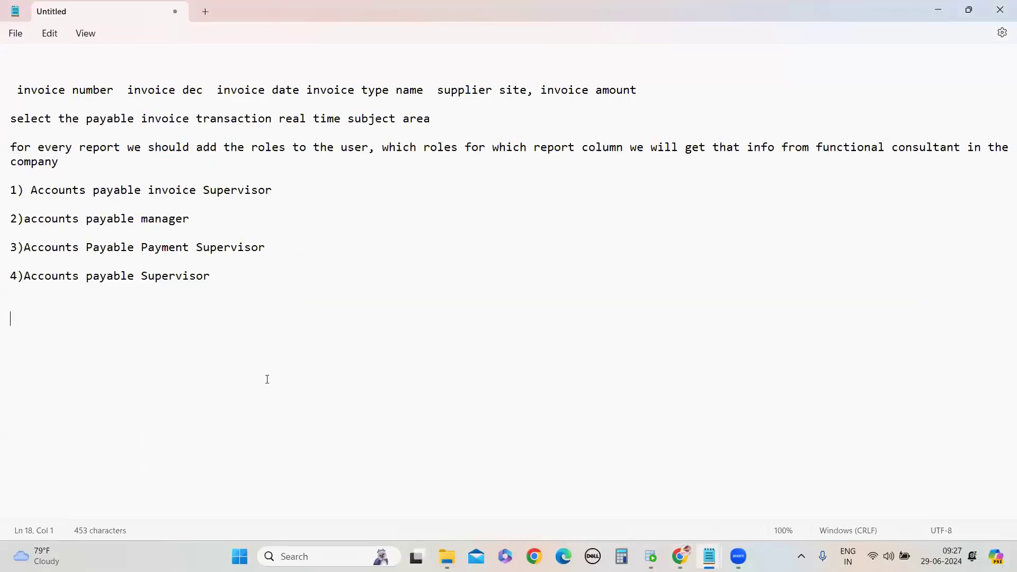
type("AFTER ADDING THE ROLE also we are not seeing the data in the report")
key("Return")
key("Return")
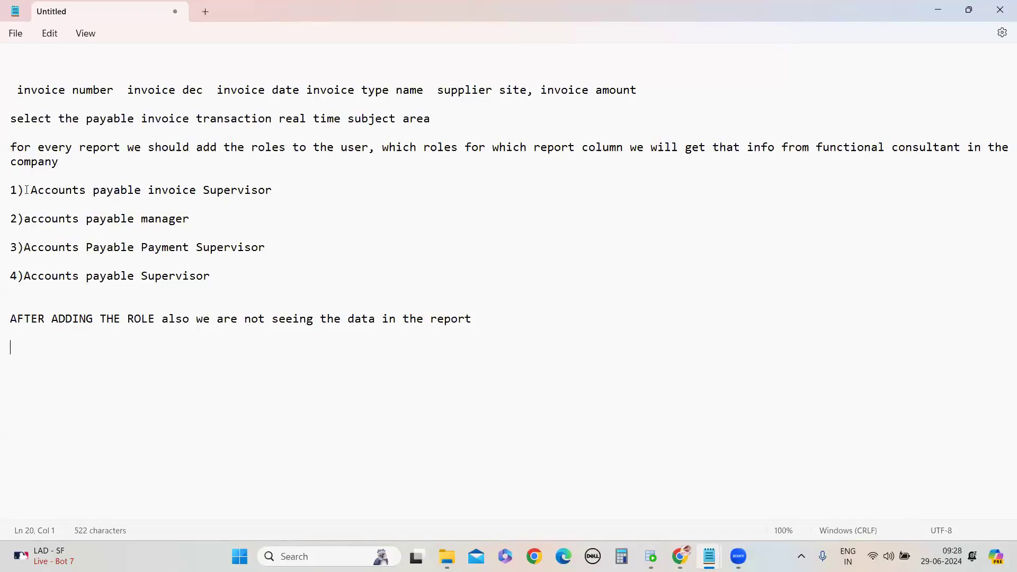
Add the note "we need to give the data access for users task to give the data" below it
left_click_drag(10, 190, 235, 279)
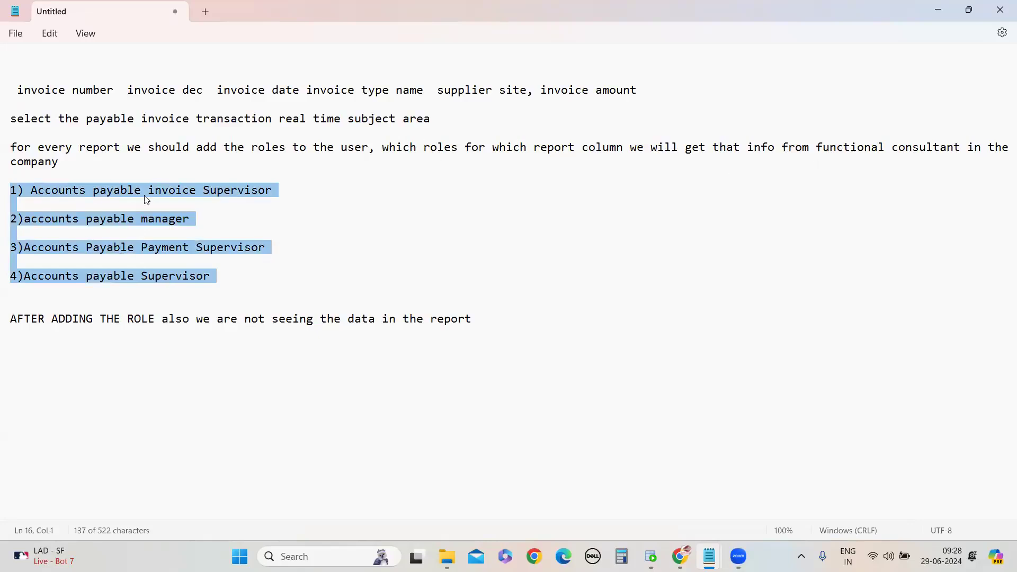
left_click(115, 389)
type("we need to ")
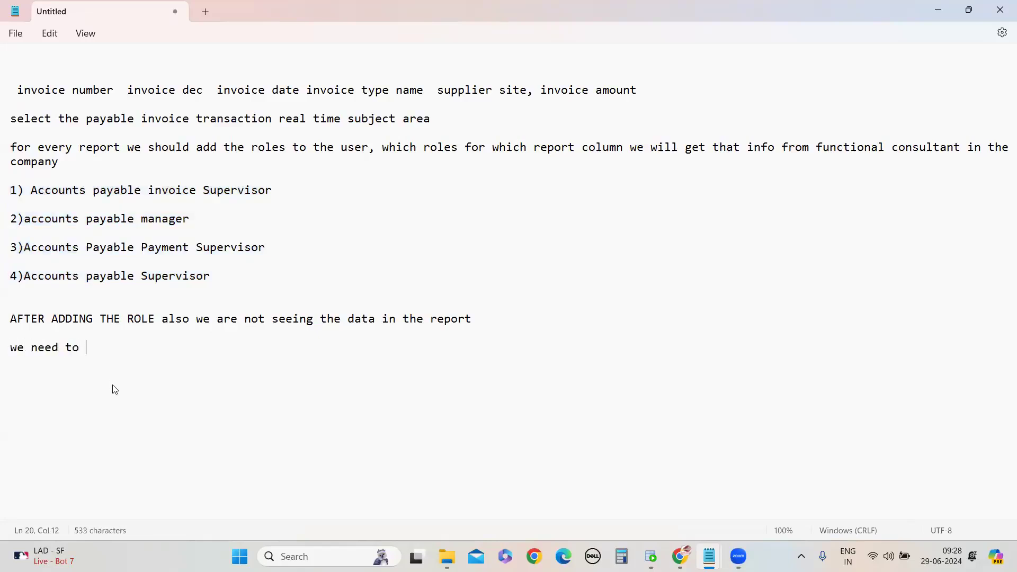
type("give the data ")
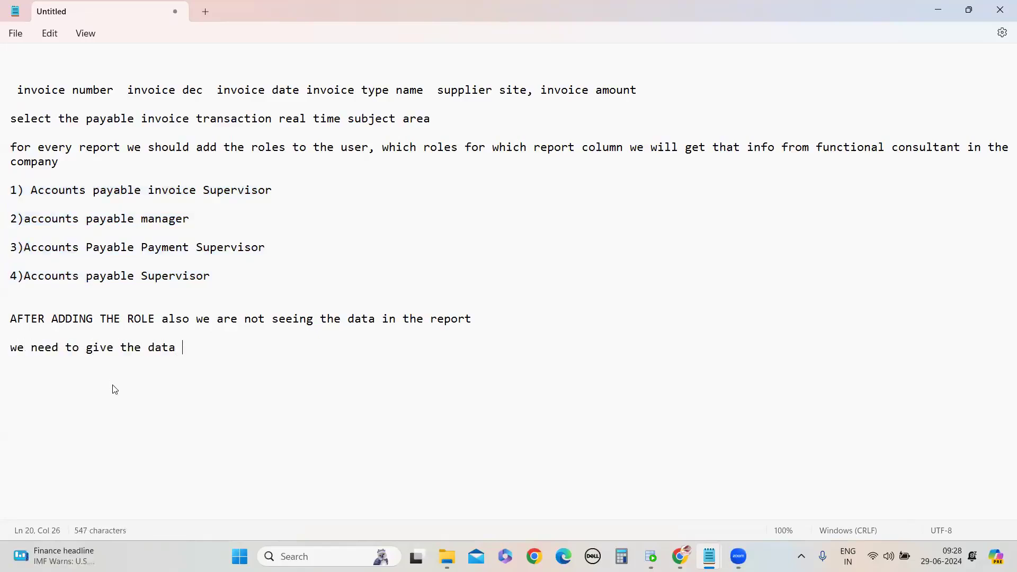
type("access for users task to give the data")
key("Return")
key("Return")
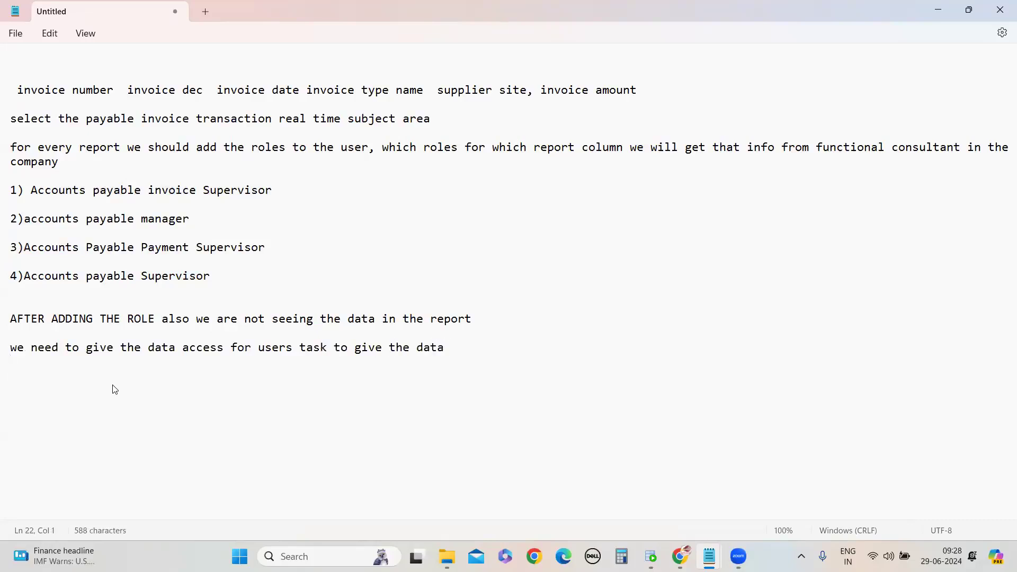
Return to the browser's Reports and Analytics tab and open Setup and Maintenance
mouse_move(680, 556)
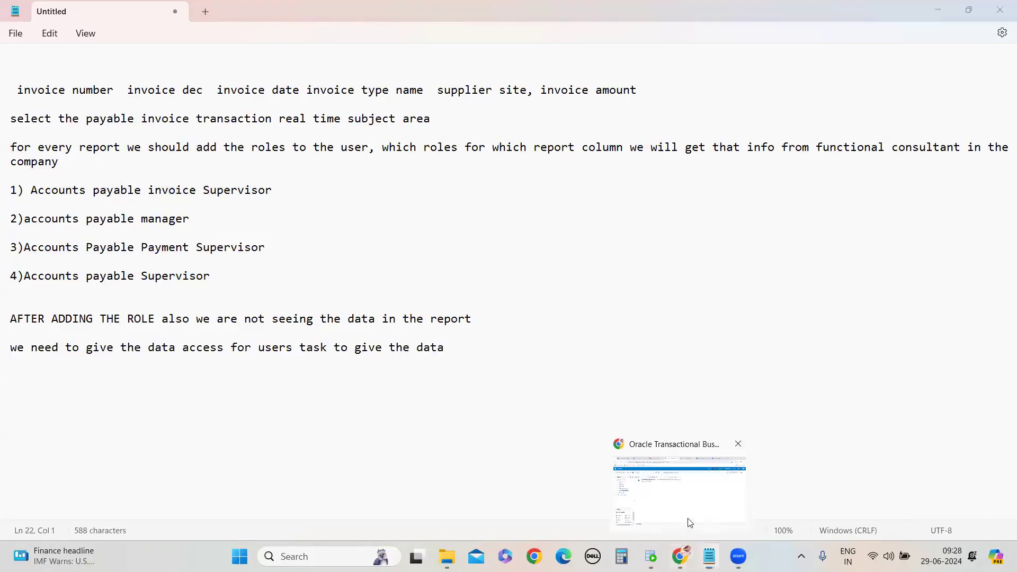
left_click(689, 508)
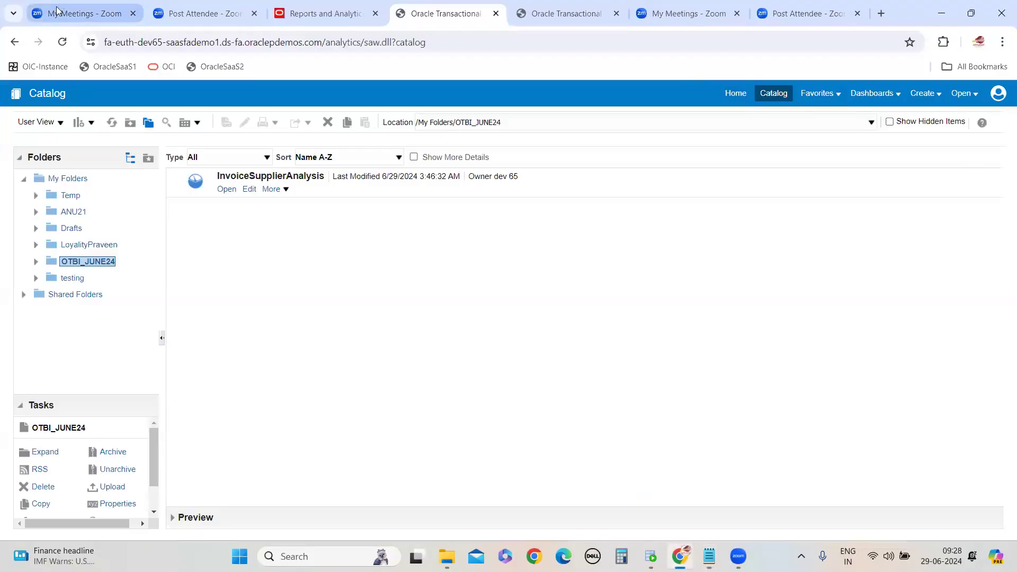
left_click(325, 13)
left_click(989, 99)
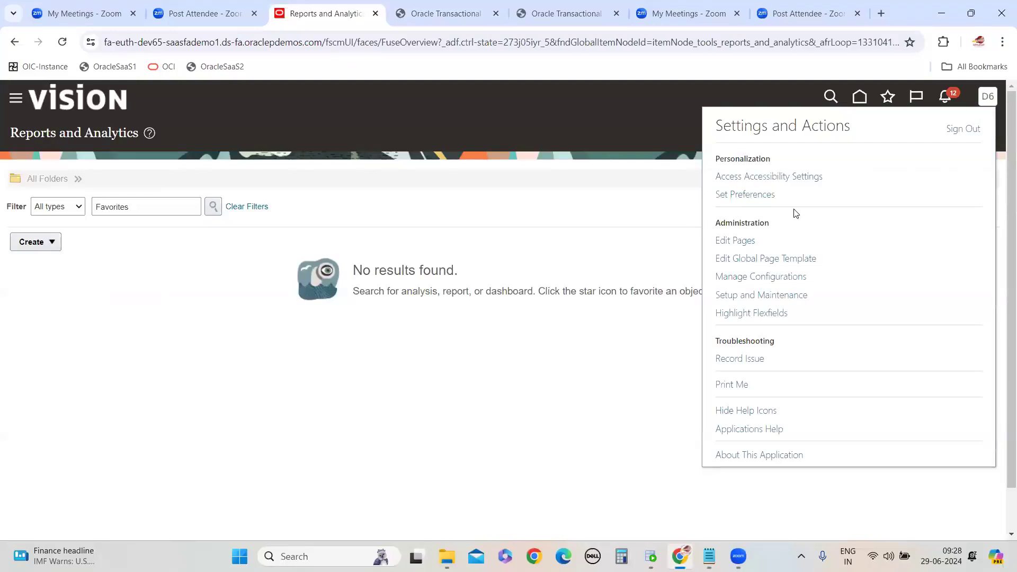
left_click(768, 295)
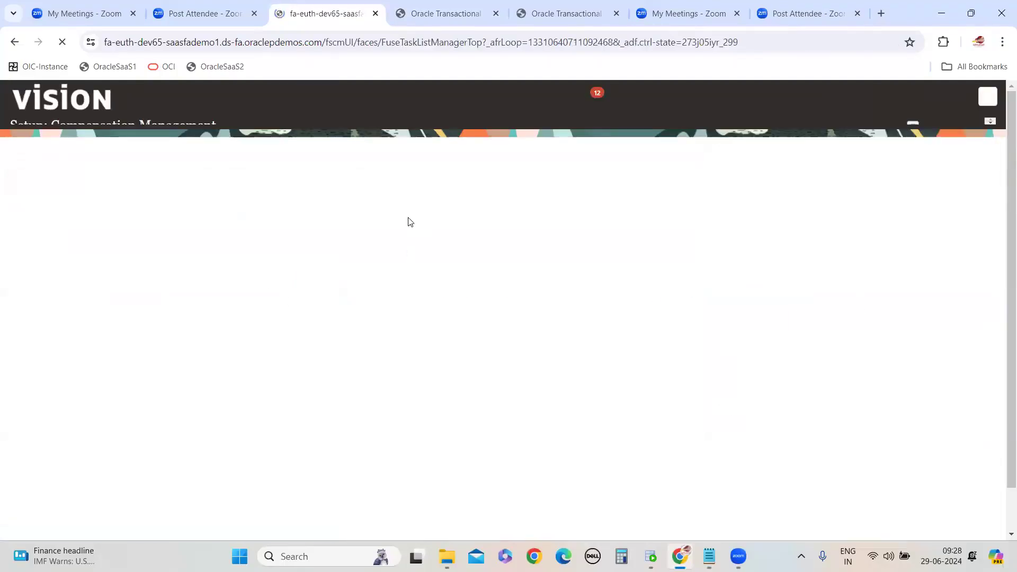
Search setup tasks for Manage Data Access and open the Manage Data Access for Users task
left_click(991, 274)
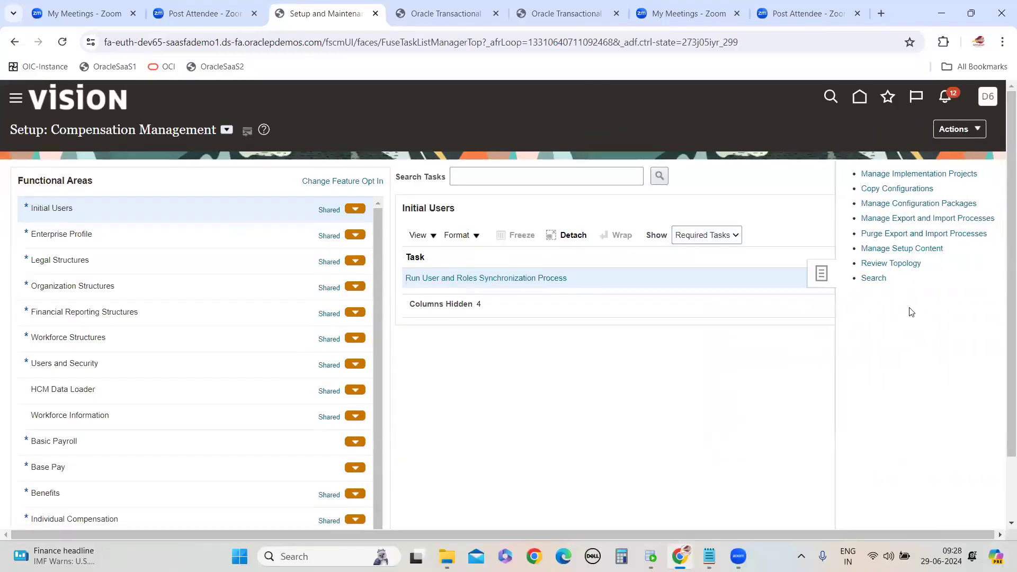
left_click(871, 280)
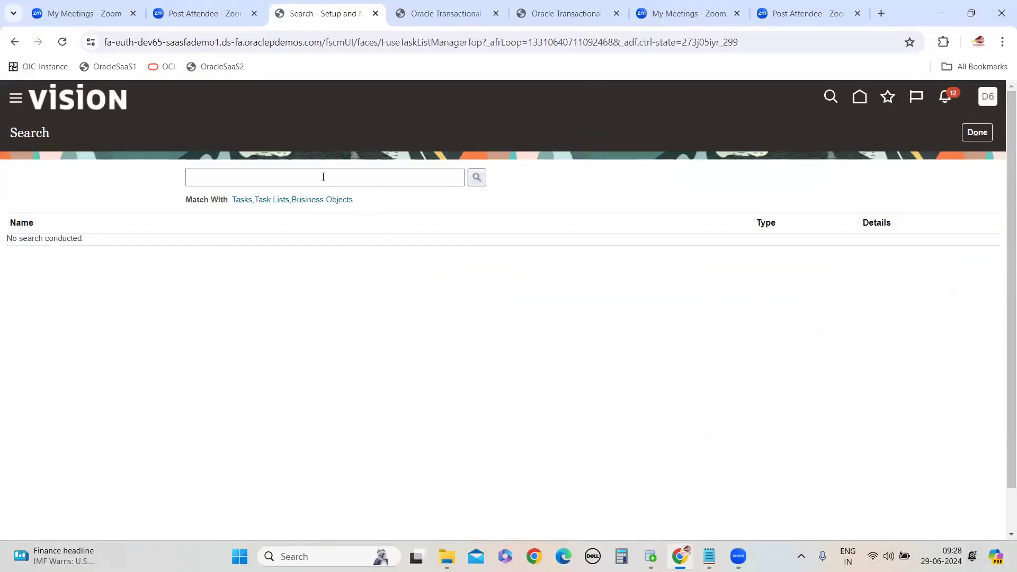
left_click(323, 177)
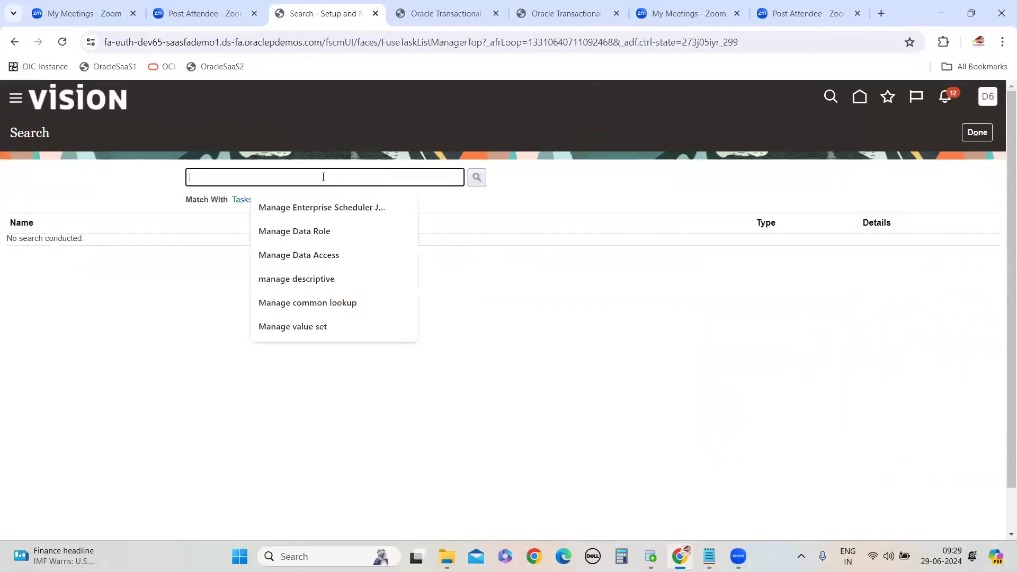
left_click(313, 256)
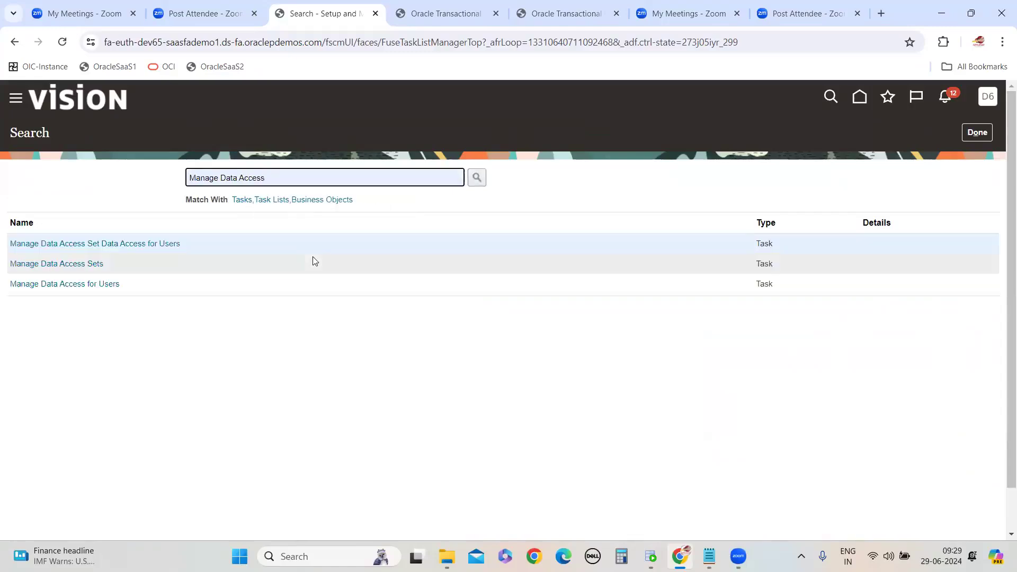
left_click(81, 284)
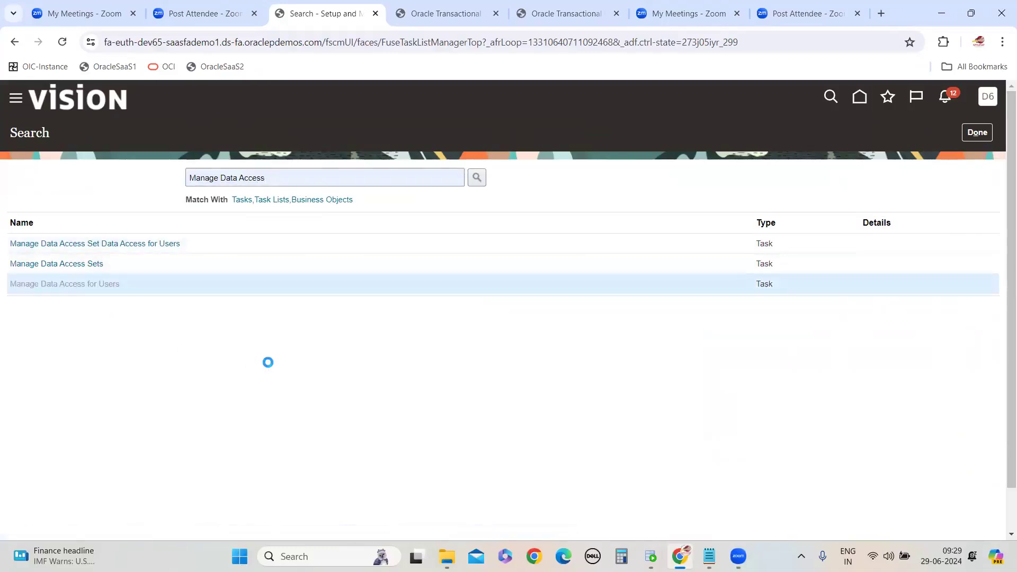
Create a data access row for user dev.65 with role Accounts Payable Invoice Supervisor and security context Business unit
left_click(106, 333)
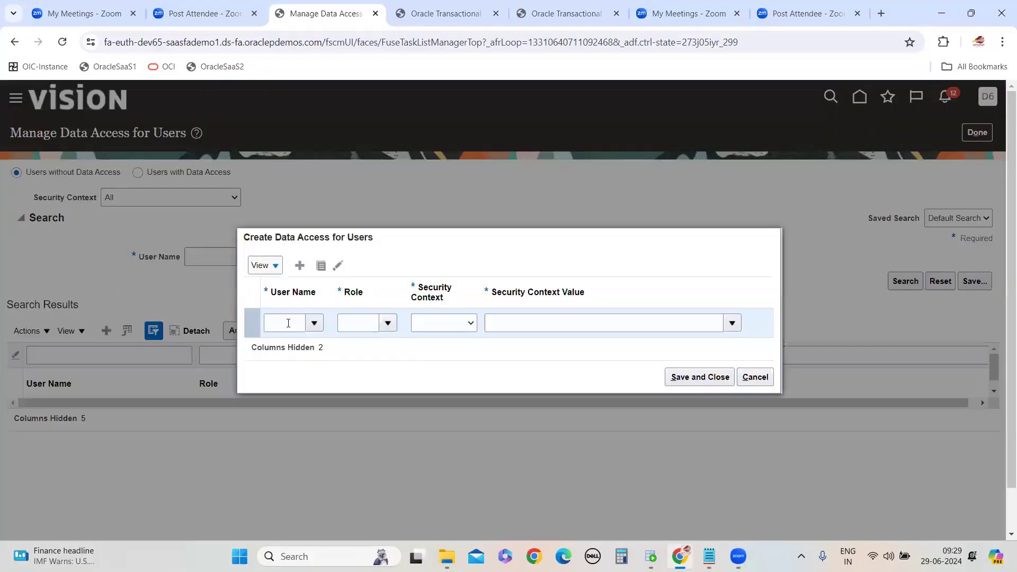
left_click(287, 323)
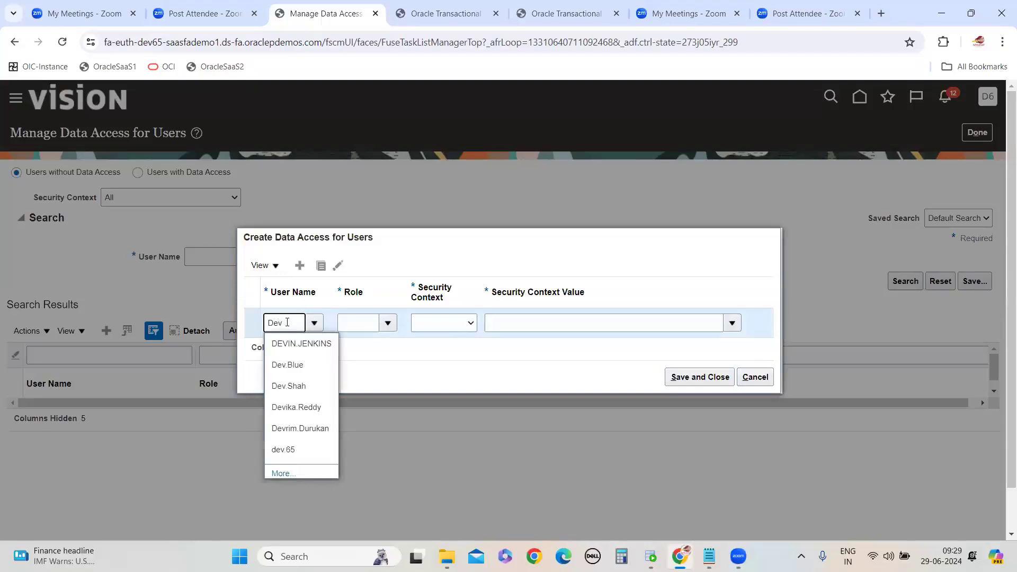
left_click(317, 452)
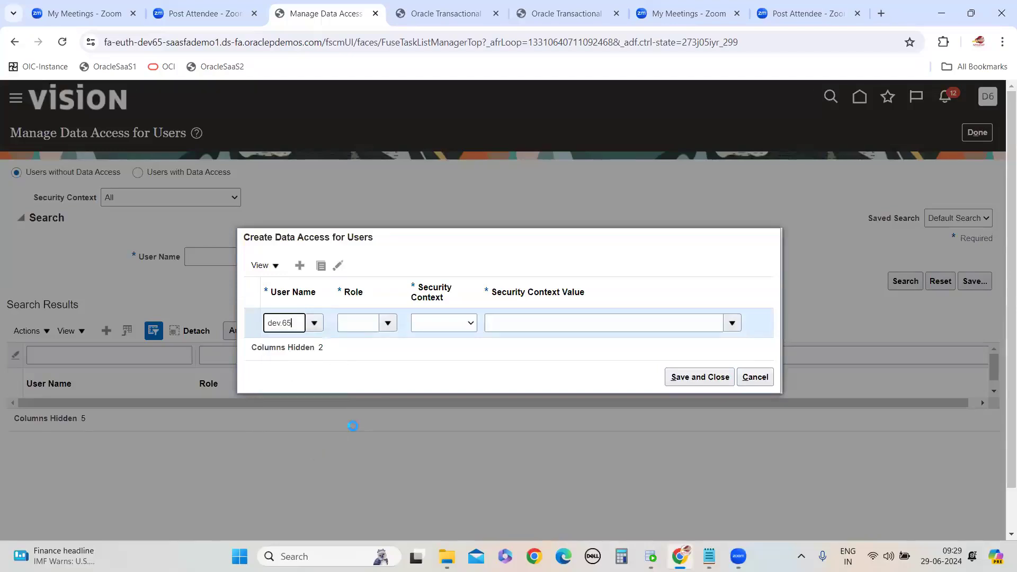
left_click(388, 323)
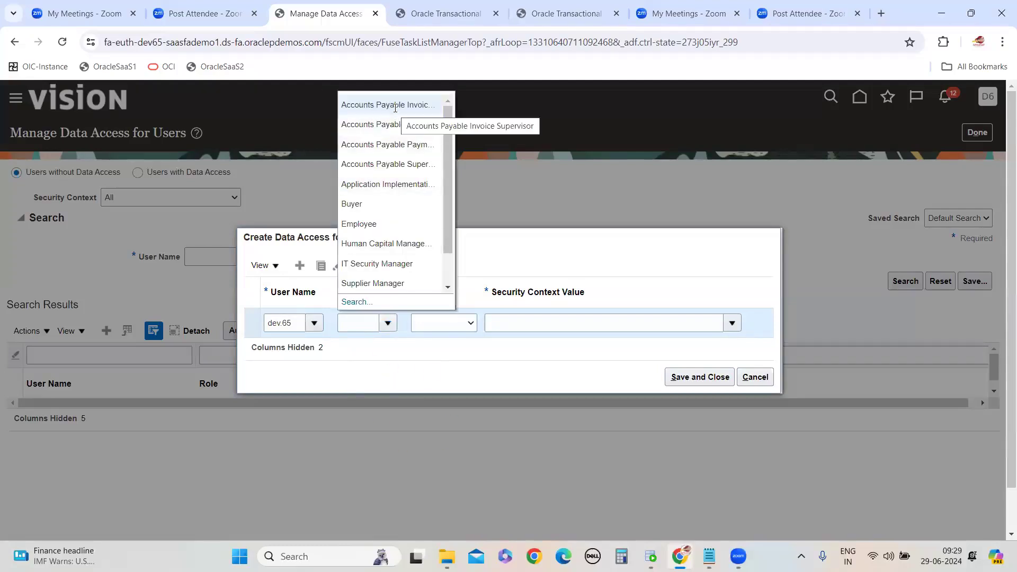
left_click(395, 108)
left_click(470, 323)
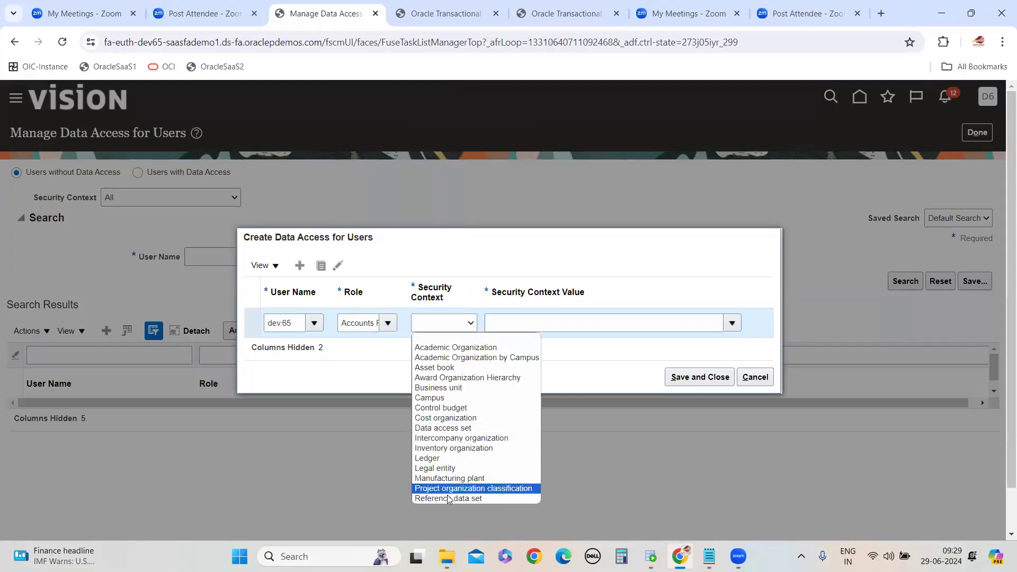
left_click(461, 185)
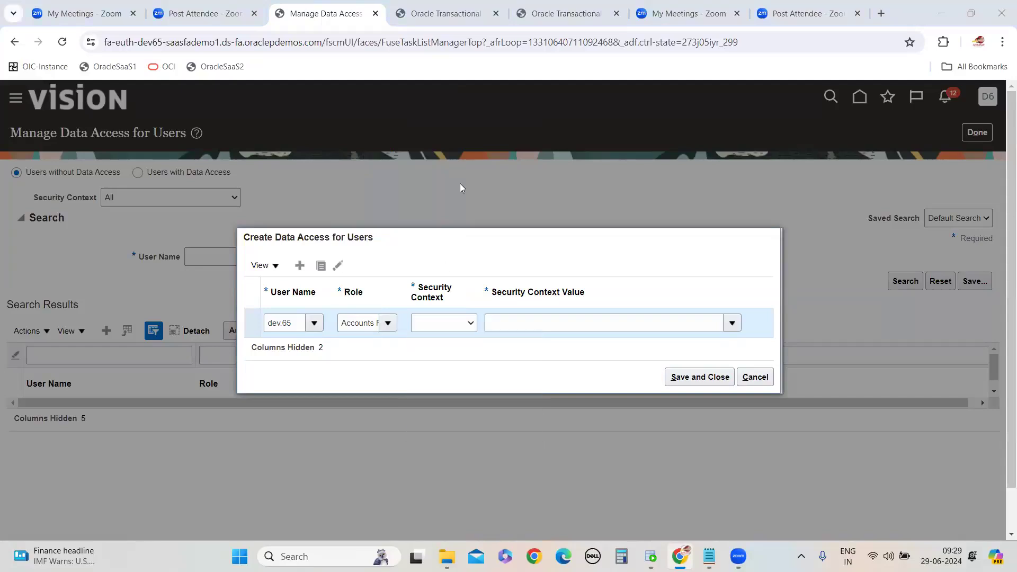
left_click(469, 324)
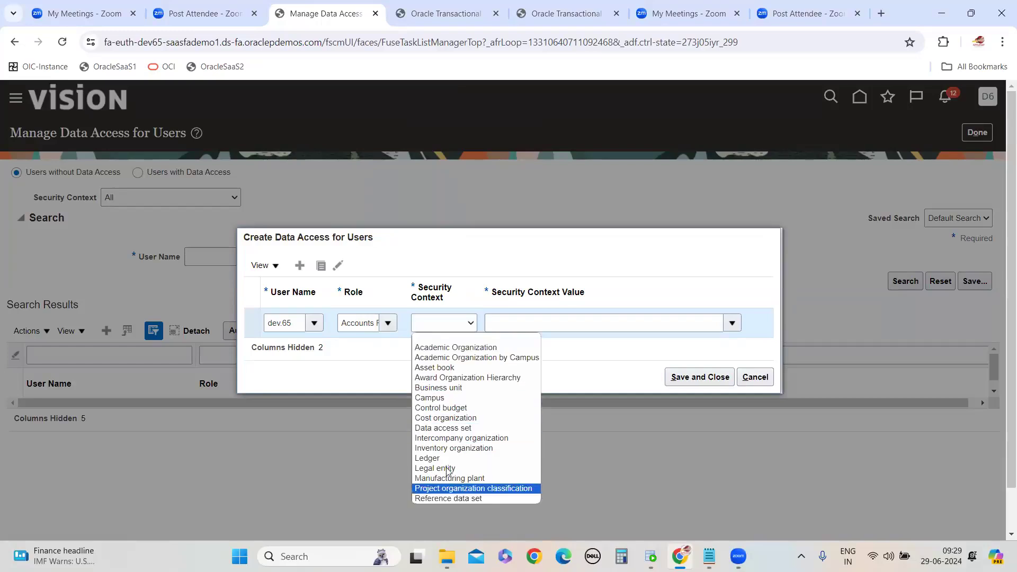
left_click(444, 388)
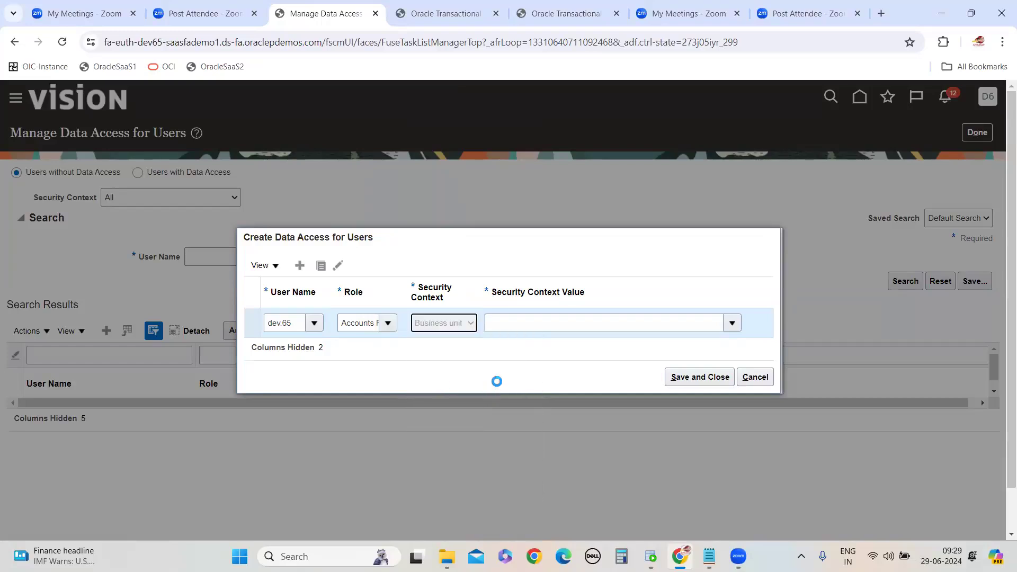
Set that row's security context value to US1 Business Unit
left_click(518, 323)
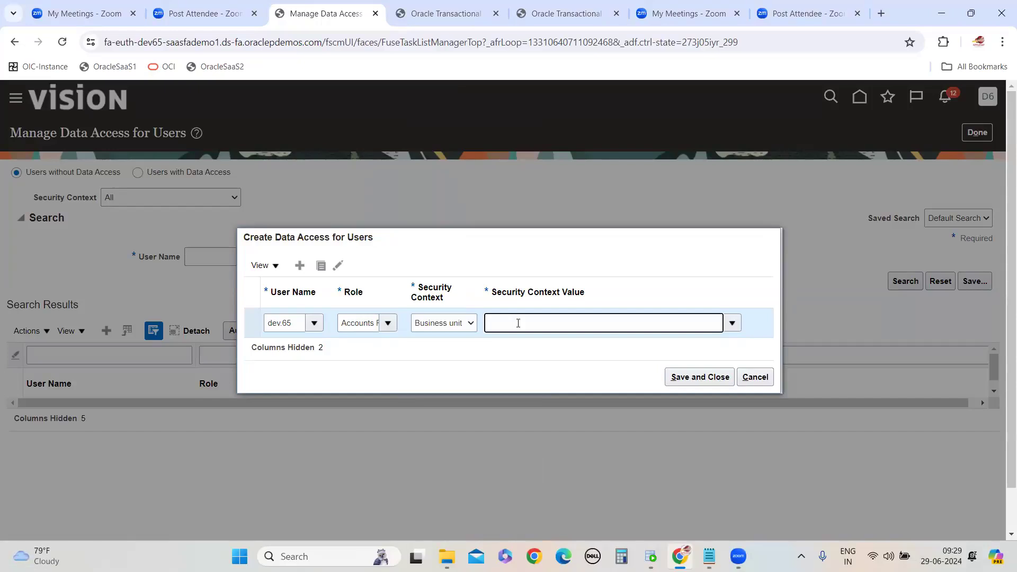
key("BackSpace")
key("BackSpace")
key("BackSpace")
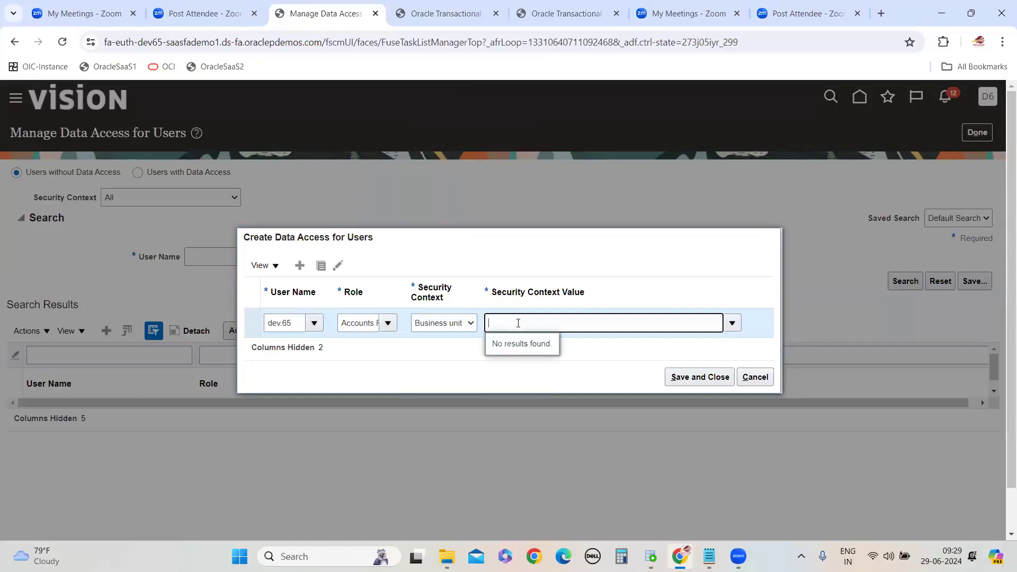
type("US1")
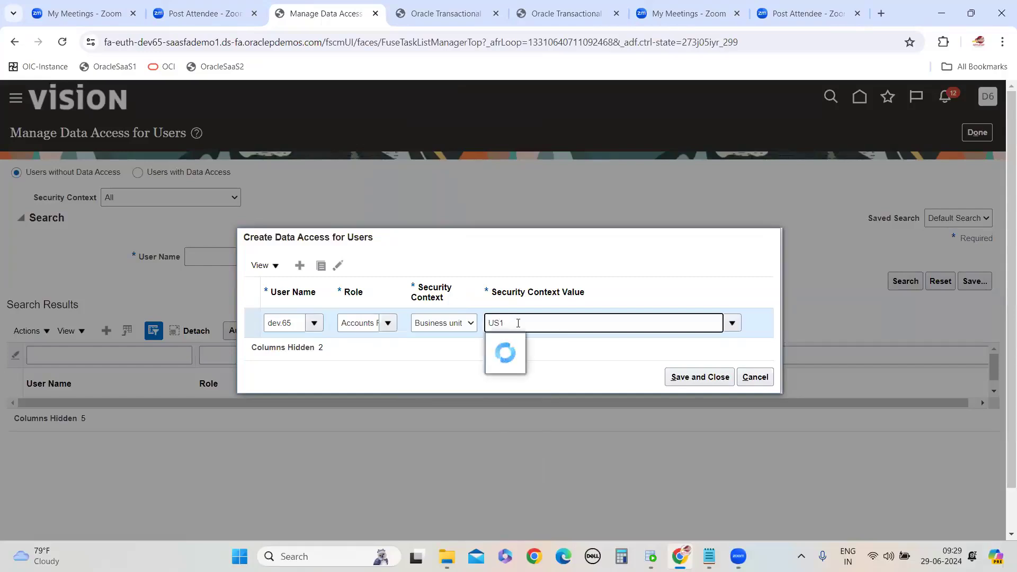
left_click(561, 345)
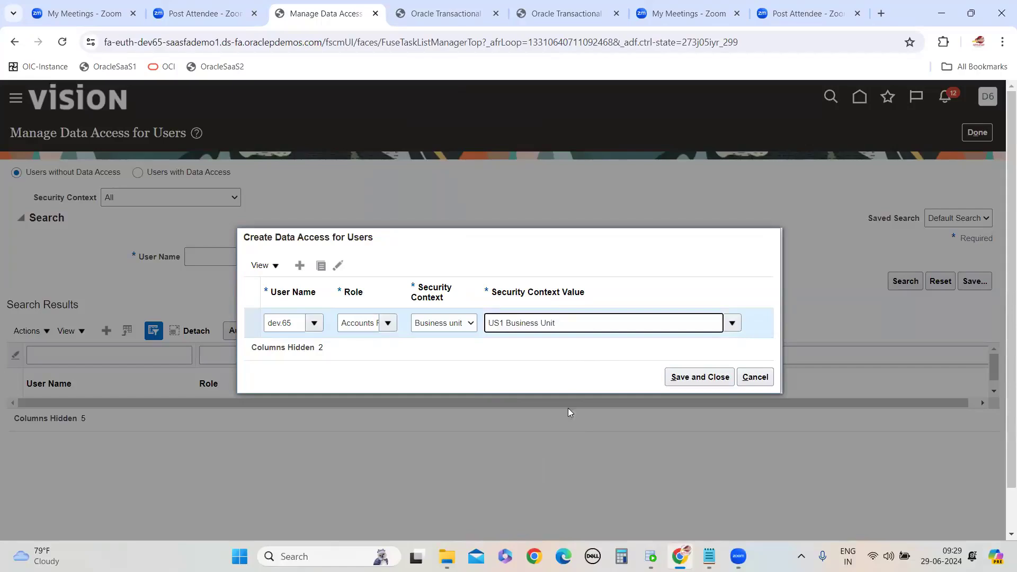
Add a row for dev.65 with role Accounts Payable Manager, context Business unit and value US1 Business Unit
left_click(284, 313)
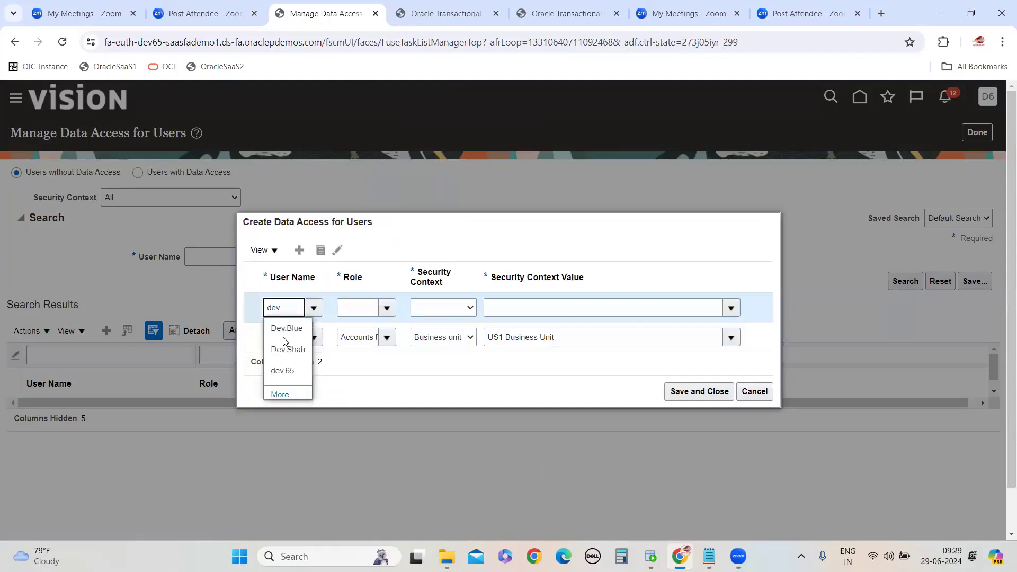
left_click(282, 370)
left_click(385, 311)
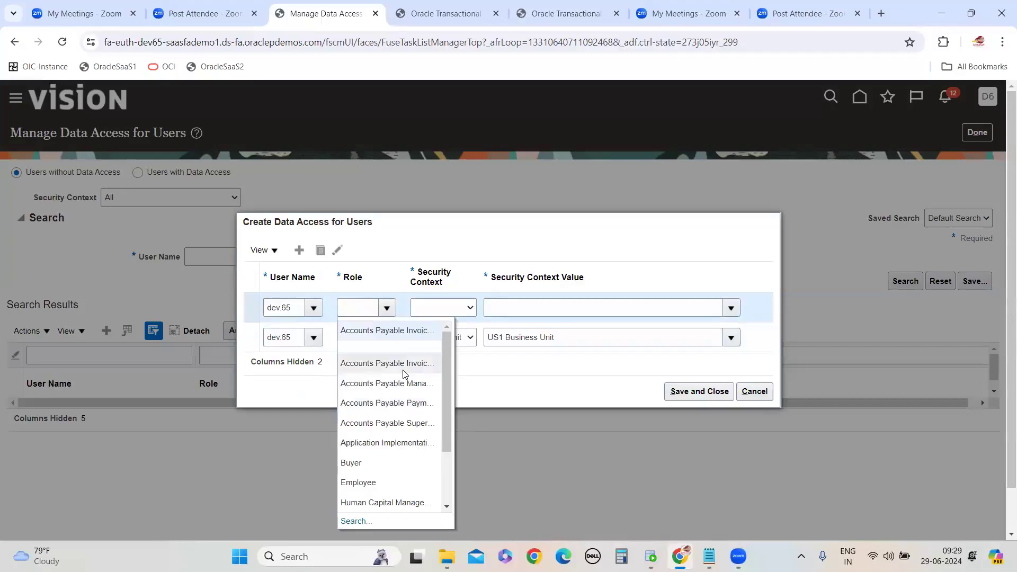
left_click(402, 385)
left_click(470, 311)
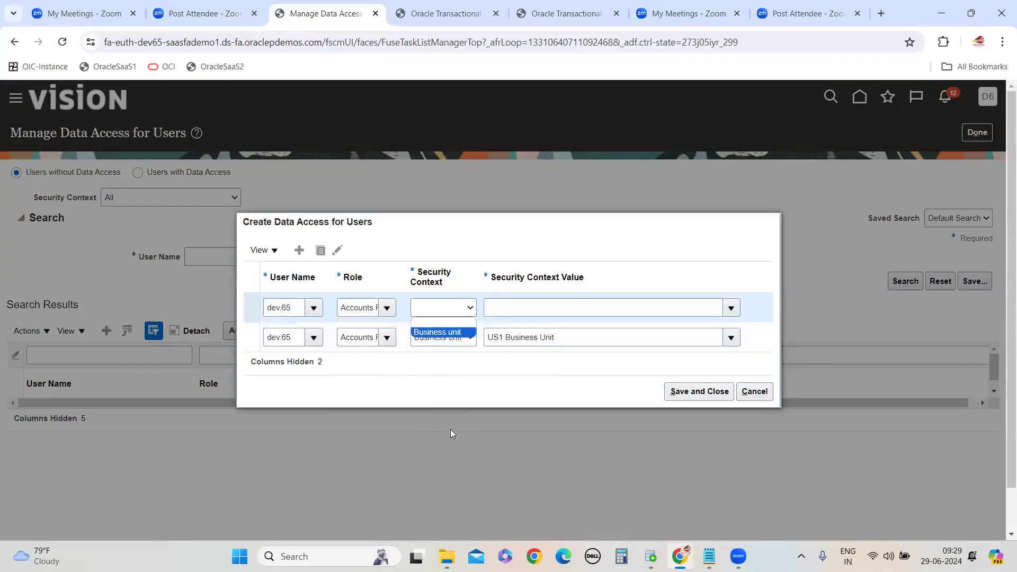
left_click(451, 333)
left_click(508, 313)
type("US1")
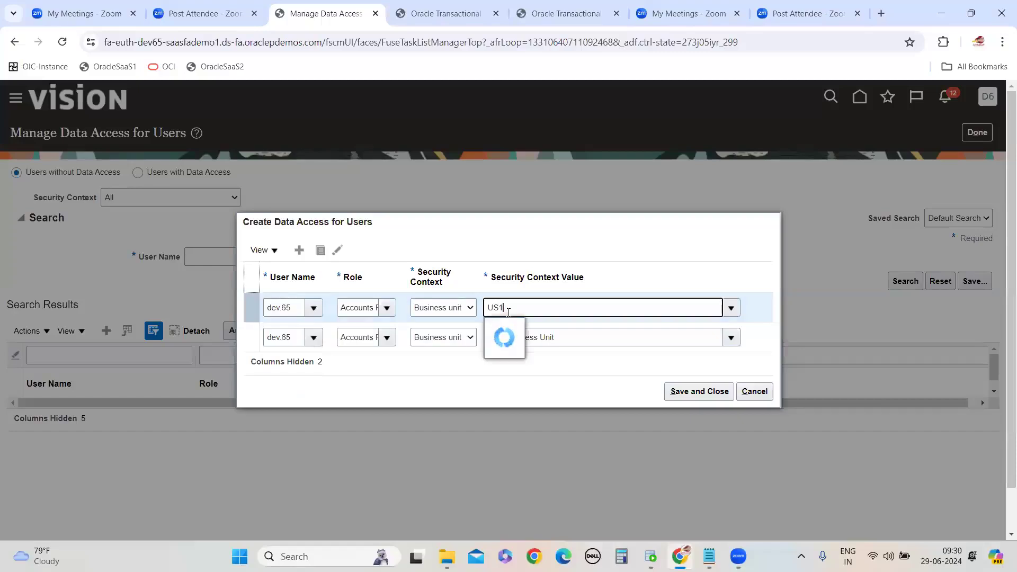
left_click(524, 328)
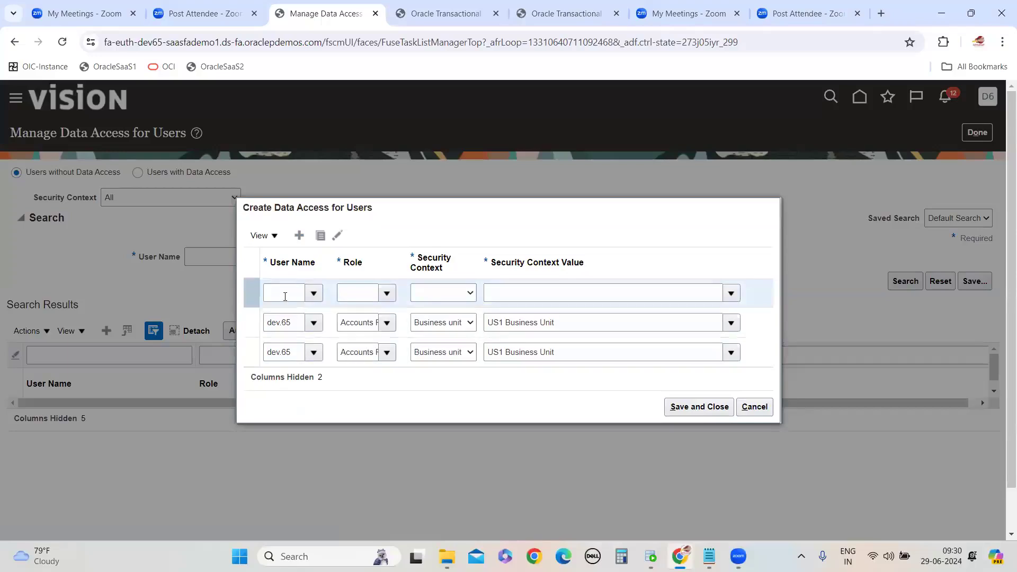
Add a row for dev.65 with role Accounts Payable Payment Supervisor, context Business unit and value US1 Business Unit
left_click(285, 296)
type("dev.")
left_click(291, 356)
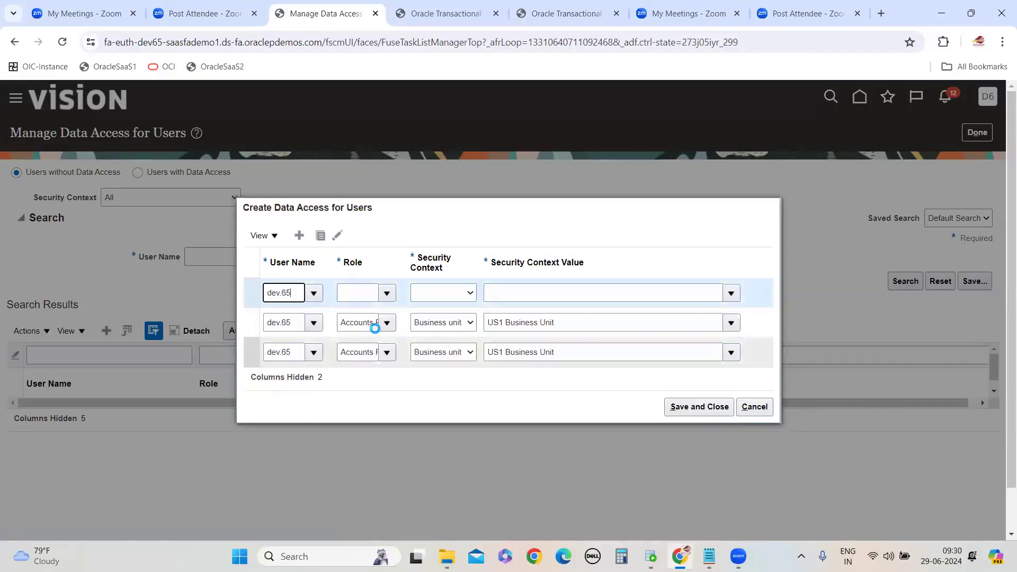
left_click(386, 292)
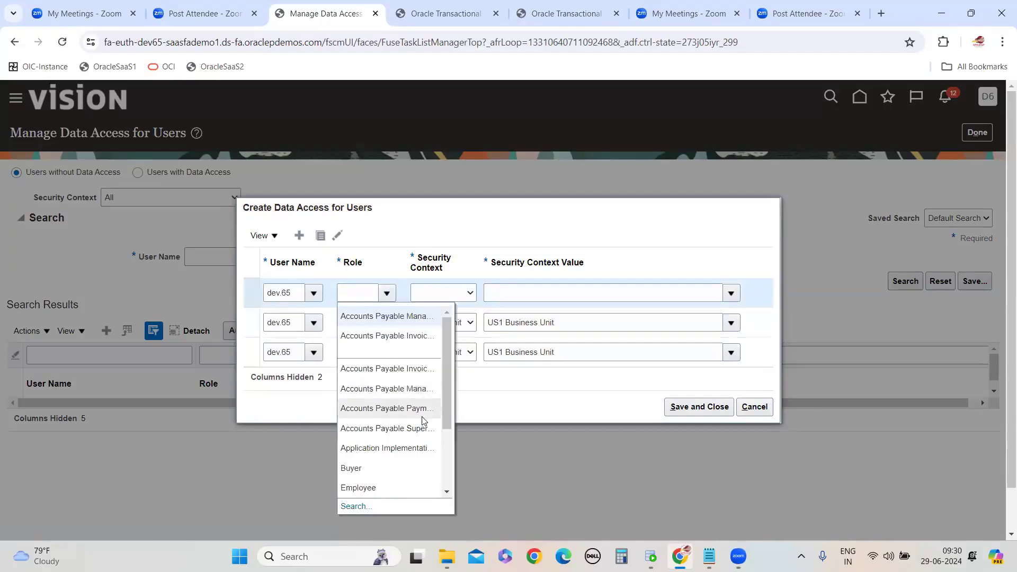
left_click(428, 419)
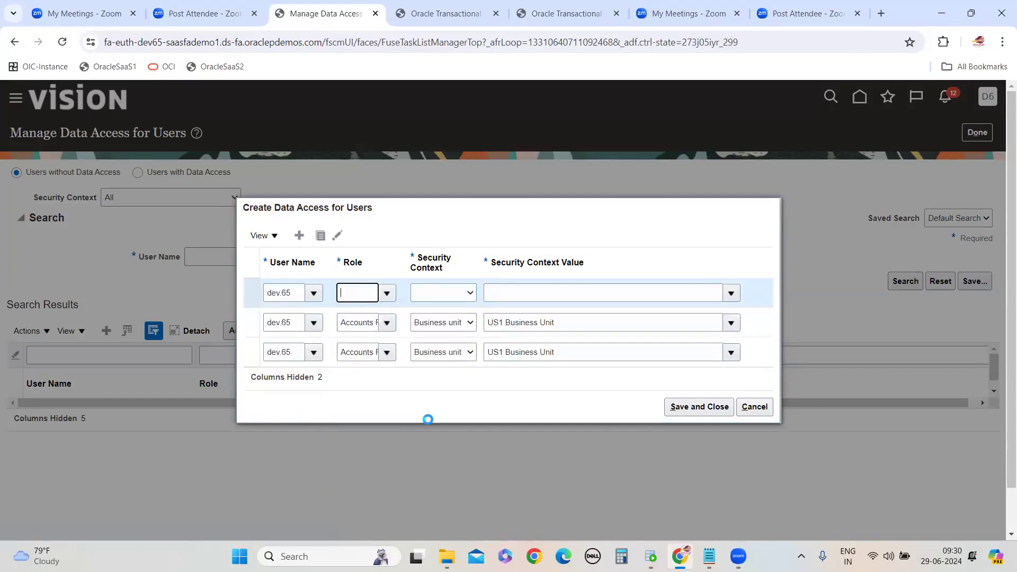
left_click(469, 293)
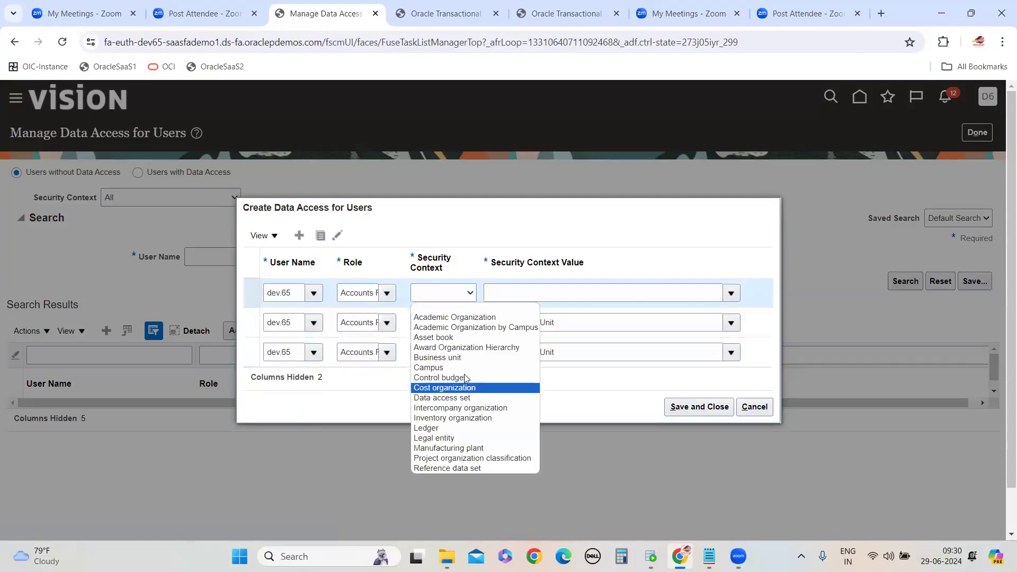
left_click(462, 358)
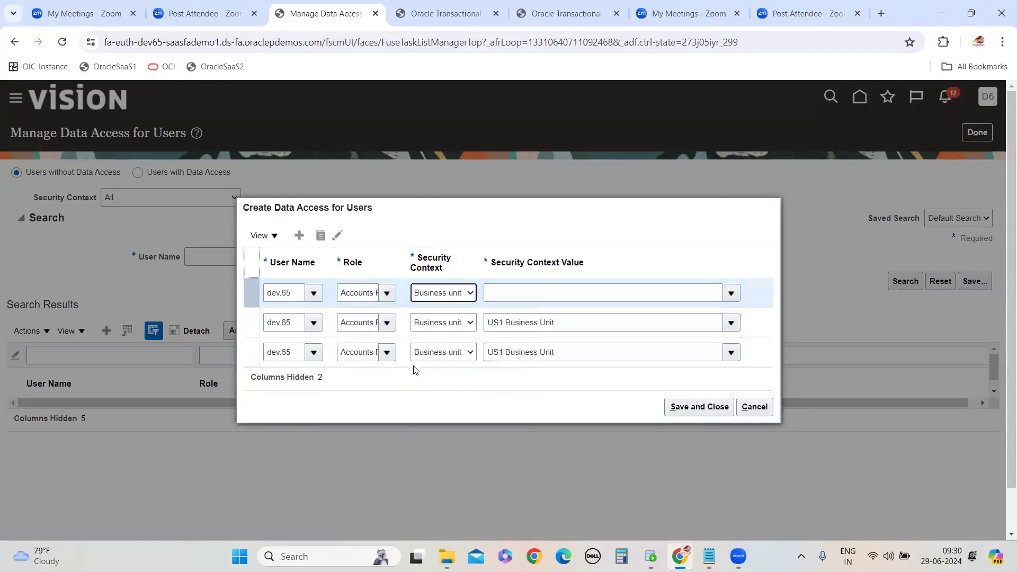
left_click(387, 294)
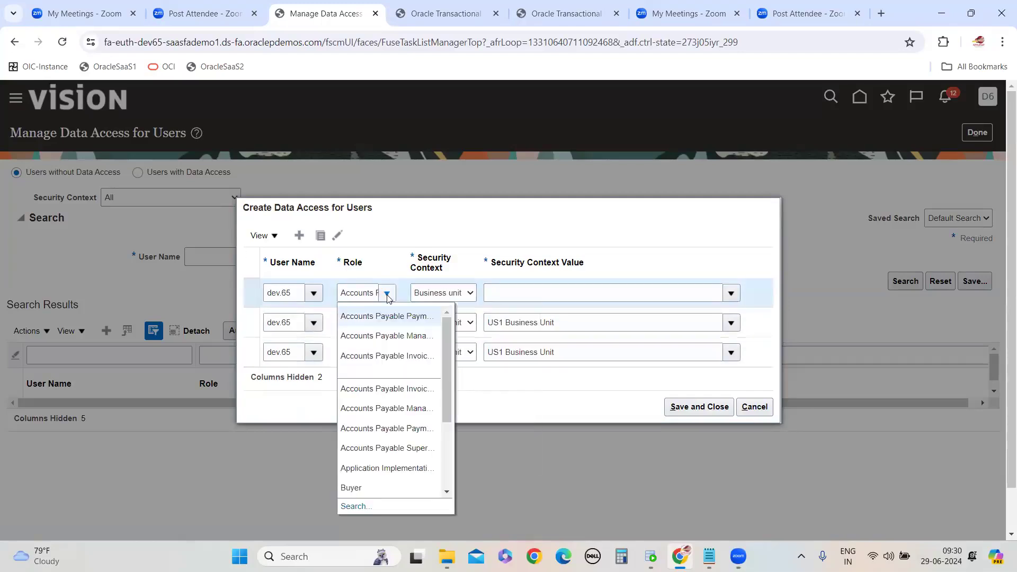
left_click(409, 426)
left_click(540, 298)
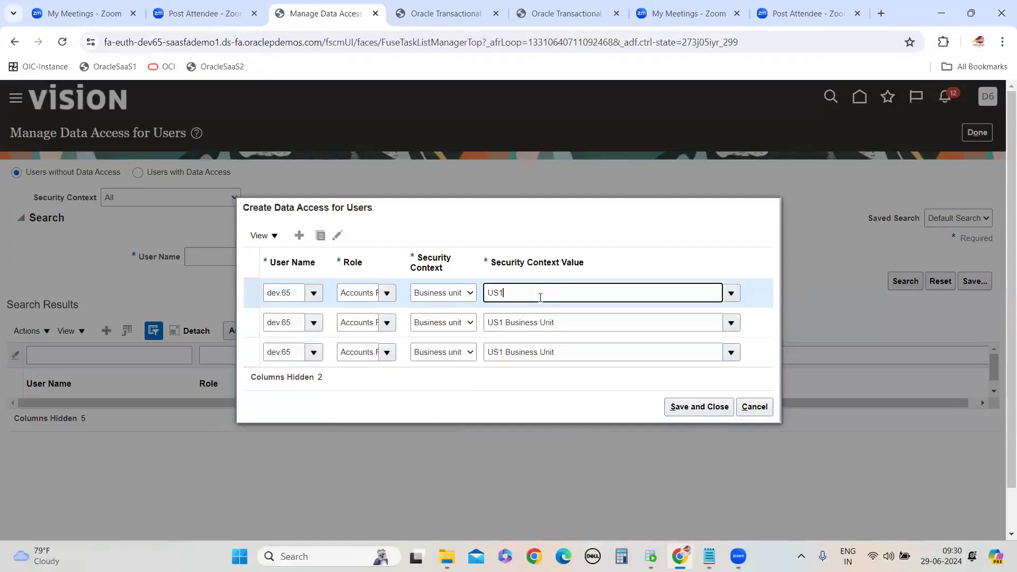
type("US1")
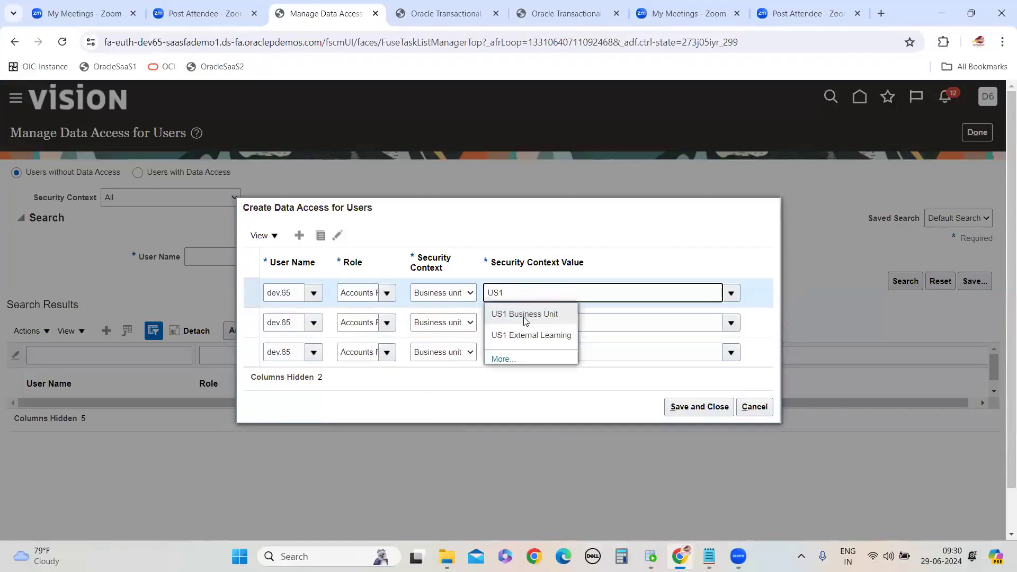
left_click(533, 314)
Add another row for dev.65 with a further Accounts Payable role, context Business unit and value US1 Business Unit
left_click(299, 235)
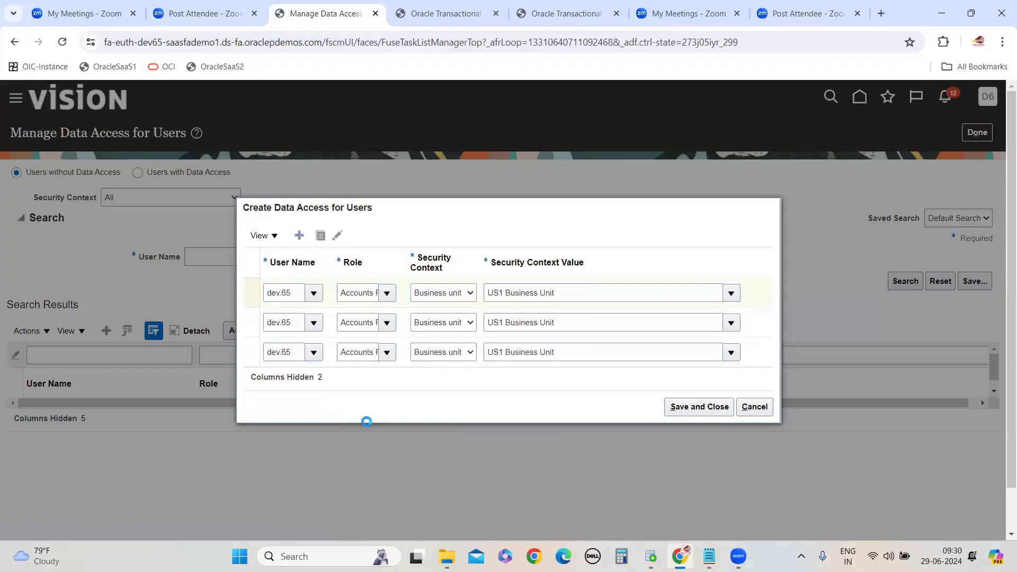
left_click(281, 275)
type("dev.65")
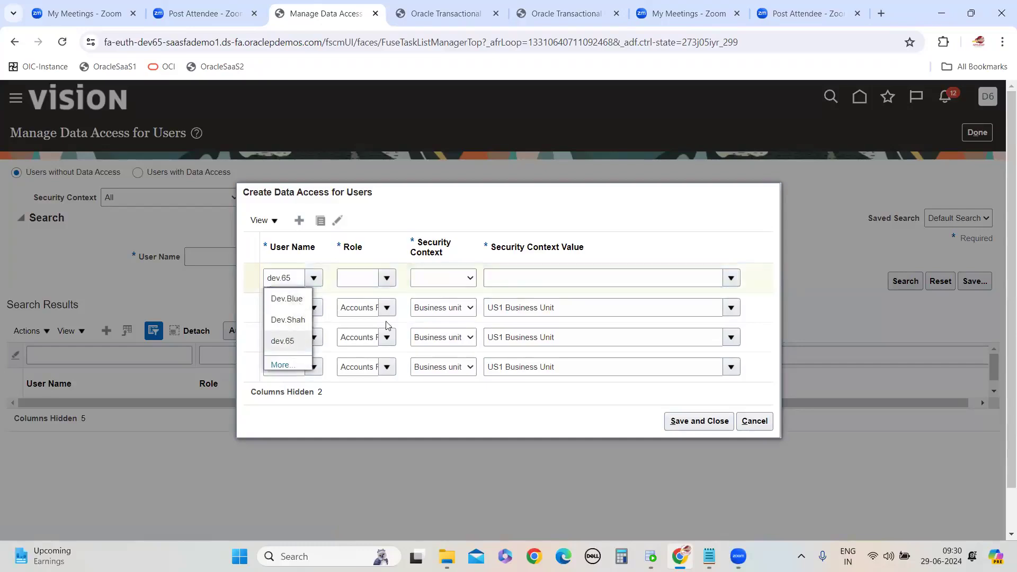
left_click(387, 278)
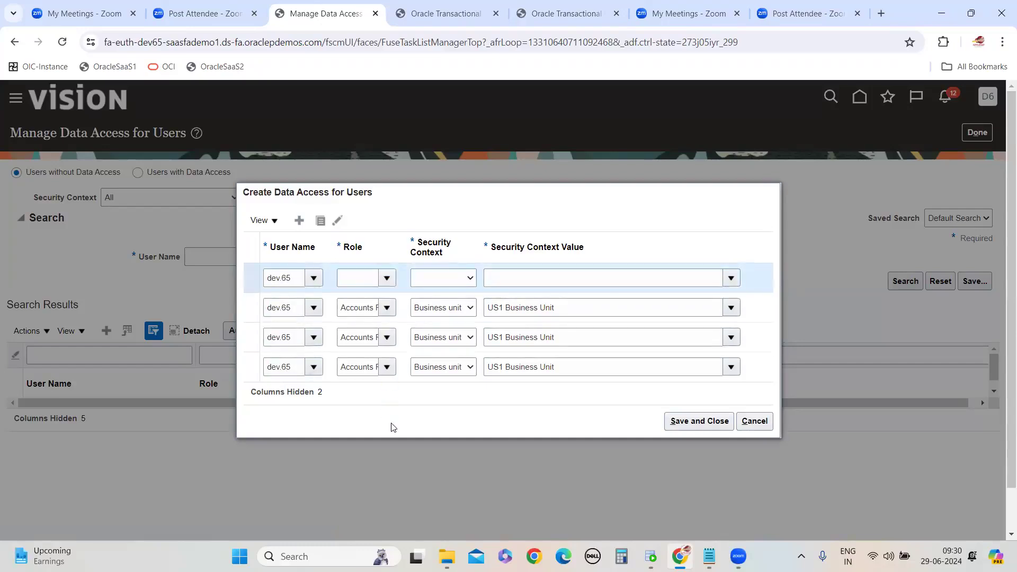
left_click(420, 435)
left_click(461, 278)
left_click(461, 306)
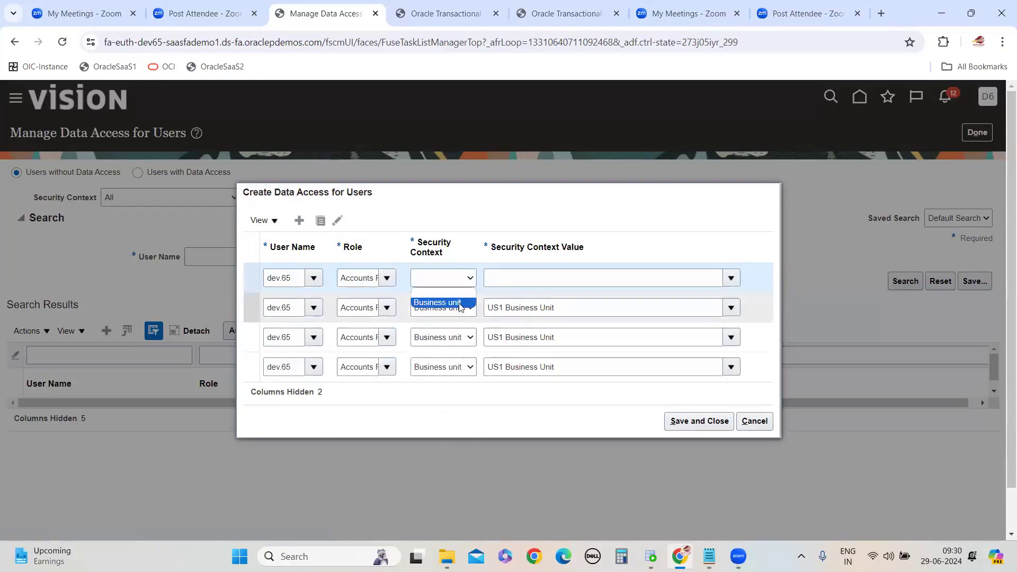
left_click(537, 278)
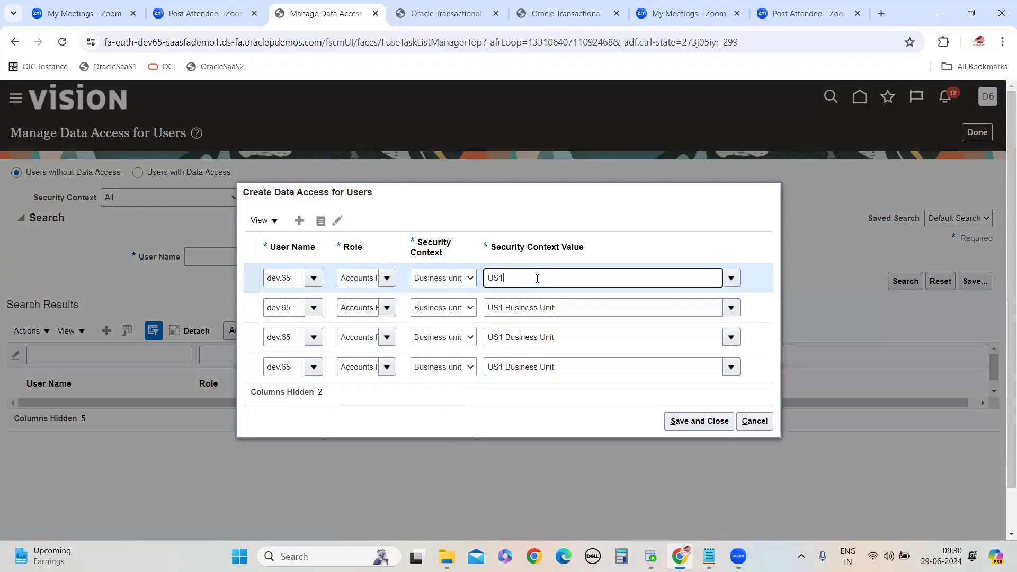
left_click(527, 303)
Save the data access assignments and exit the task back to Setup and Maintenance
left_click(683, 421)
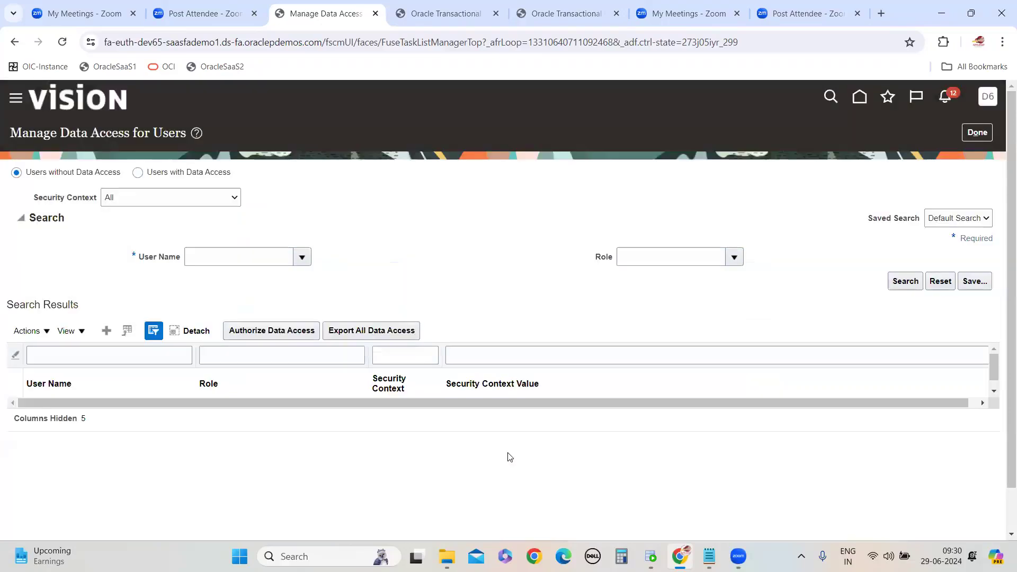
left_click(977, 132)
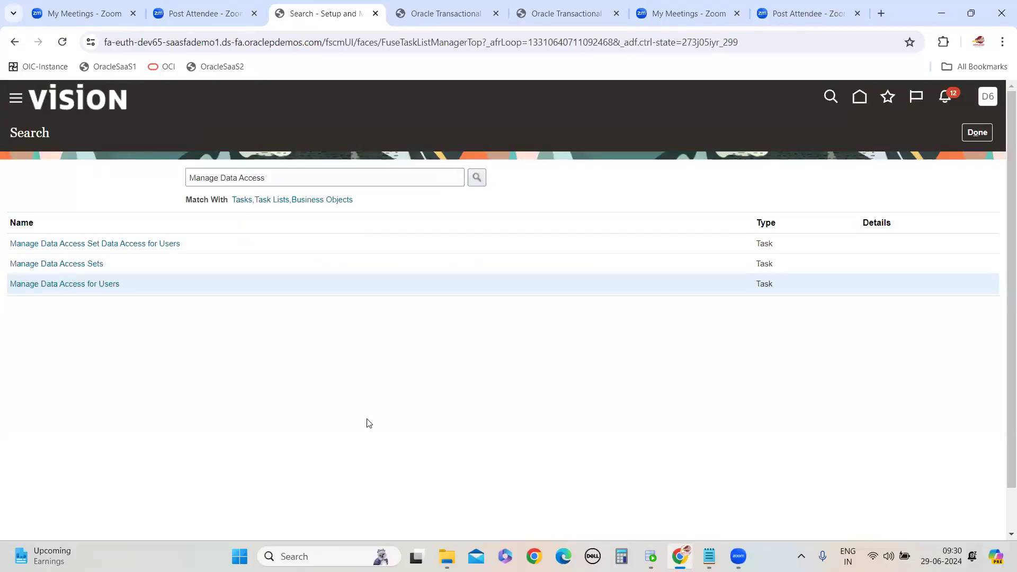
left_click(977, 132)
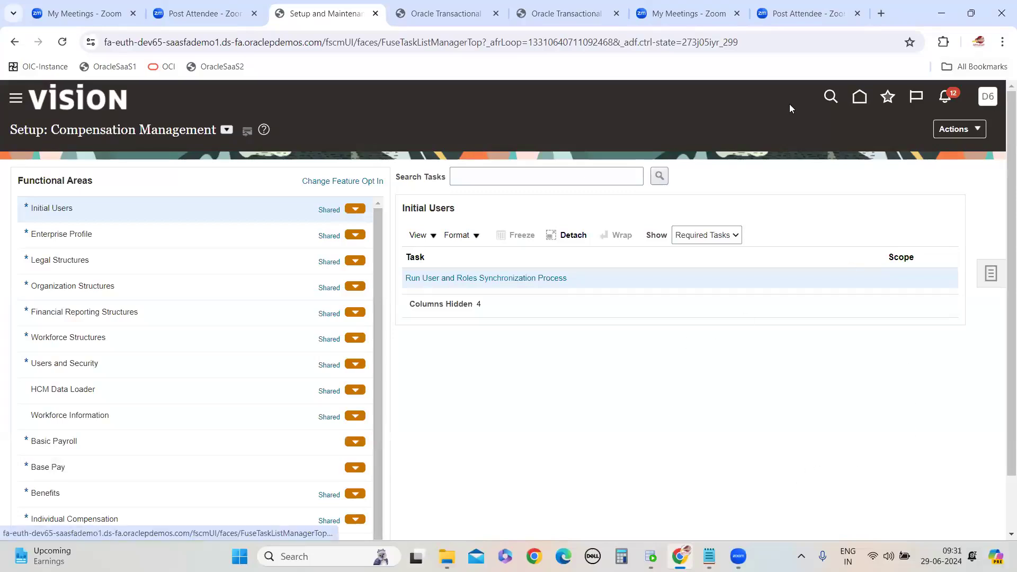
left_click(990, 100)
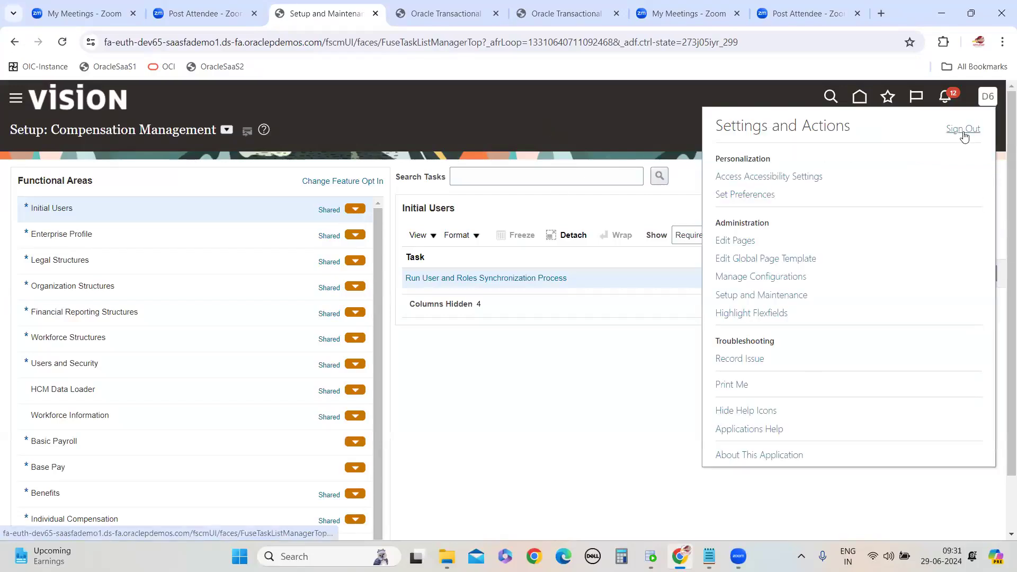
left_click(542, 371)
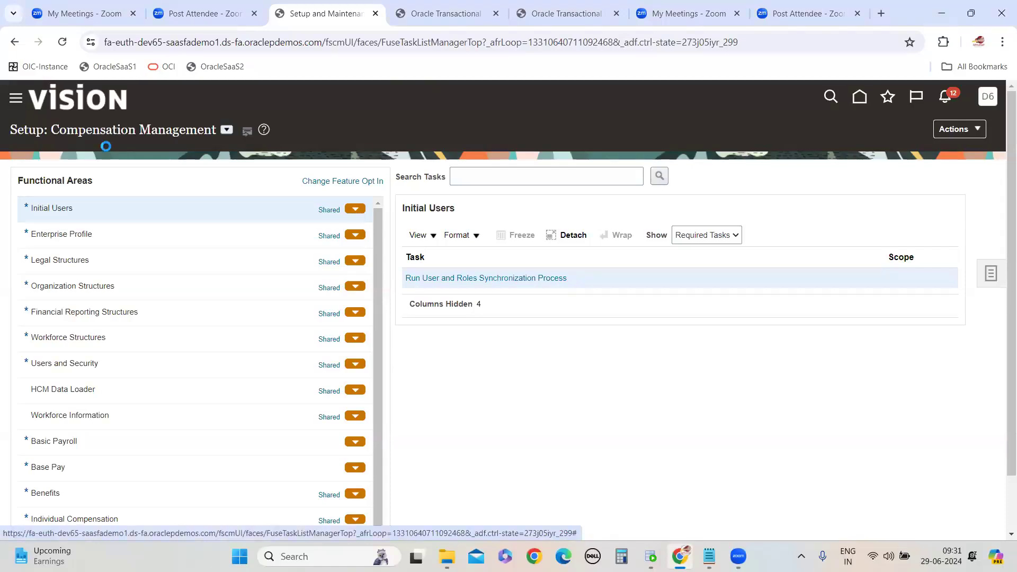
Open Reports and Analytics, browse the catalog, and edit InvoiceSupplierAnalysis to refresh its results
scroll(48, 315, "down", 10)
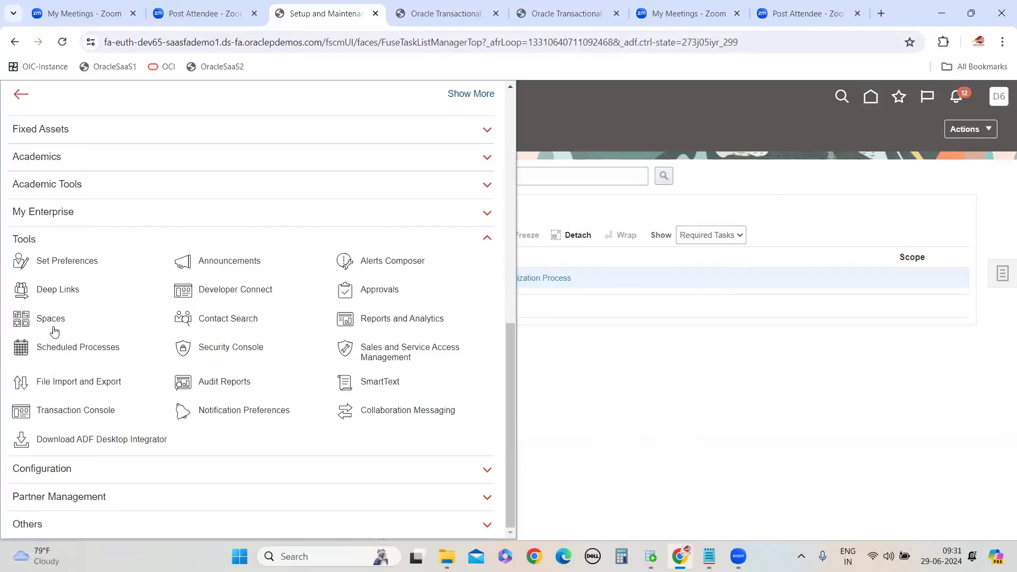
left_click(387, 321)
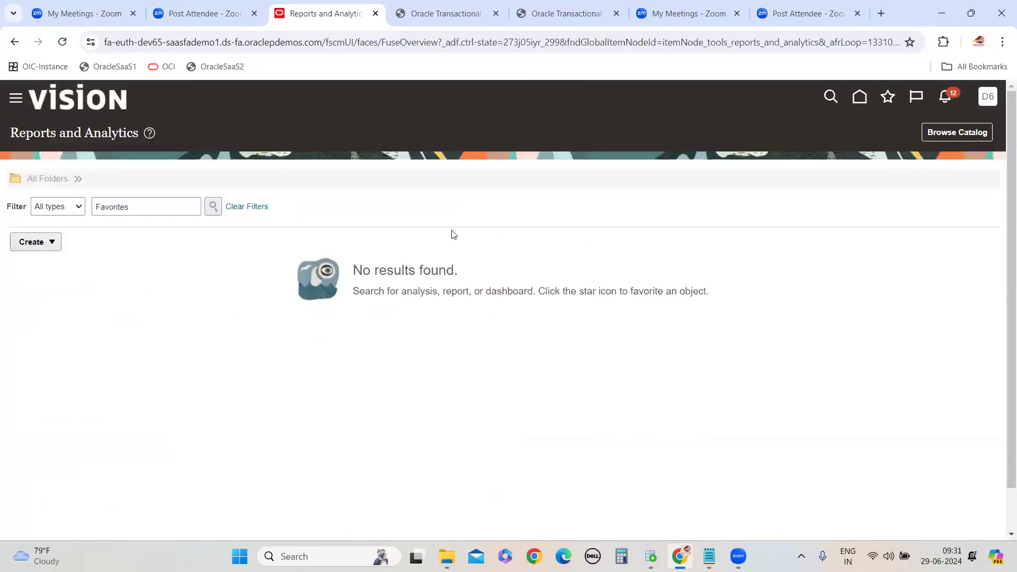
left_click(957, 132)
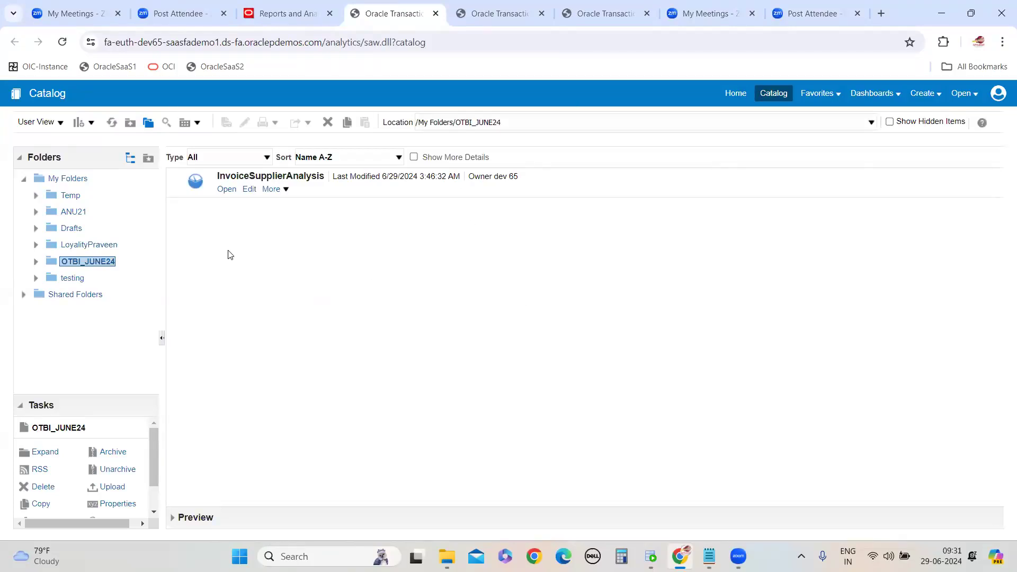
left_click(249, 190)
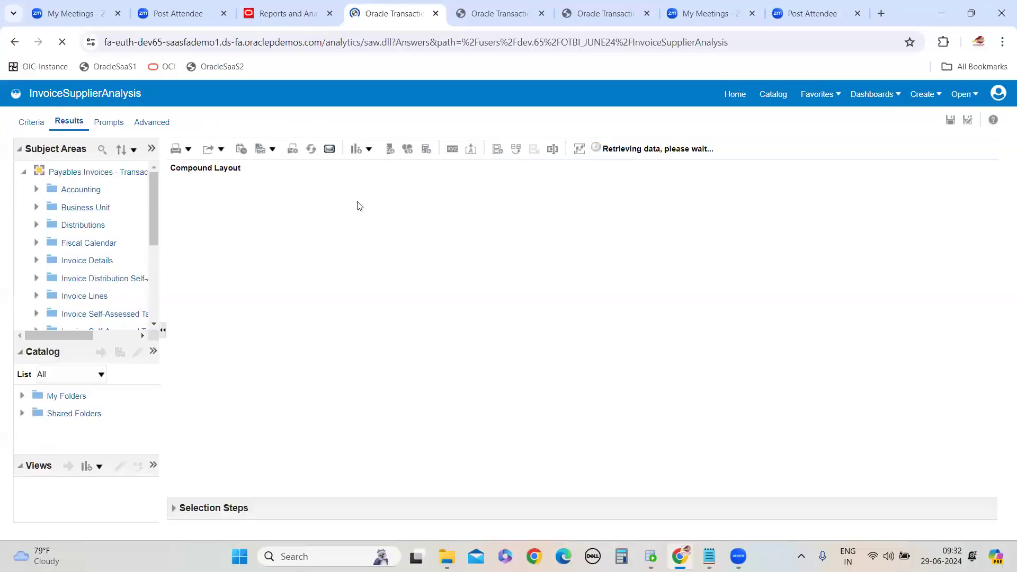
left_click(184, 214)
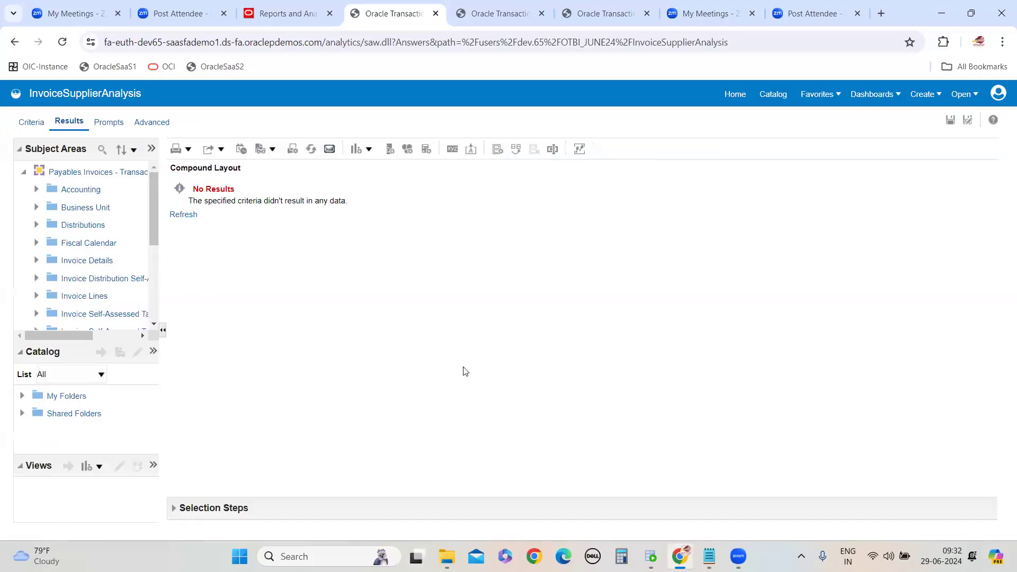
left_click(179, 215)
Copy the instance's base URL and open it in a new Edge browser tab
left_click(199, 42)
left_click(214, 42)
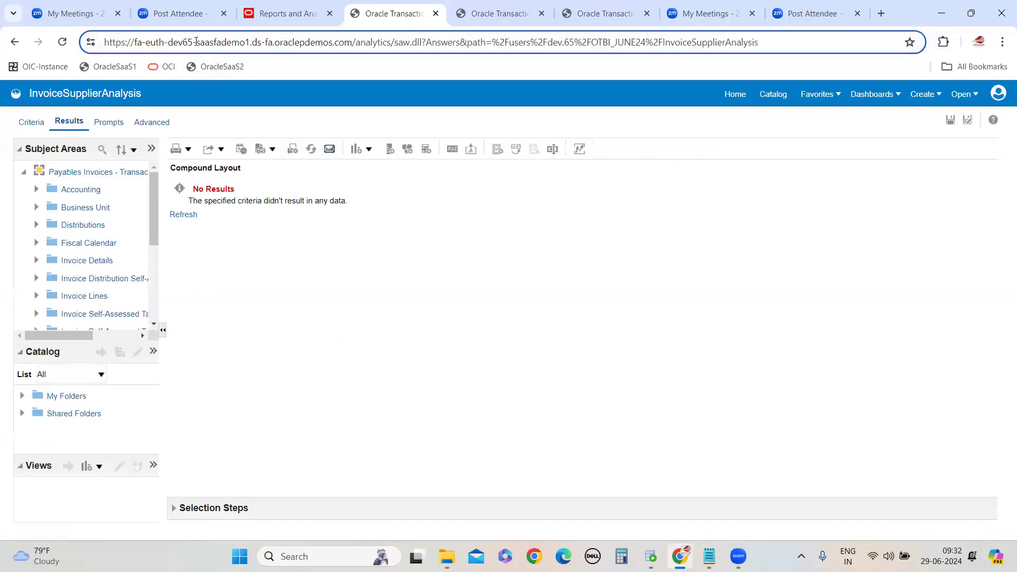
left_click_drag(356, 41, 104, 43)
key("ctrl+c")
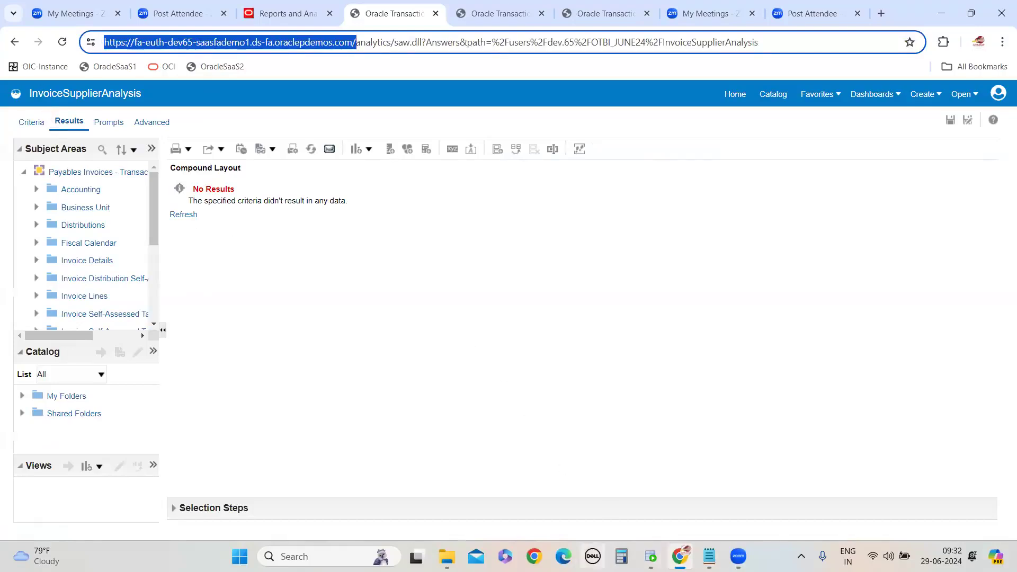
left_click(184, 215)
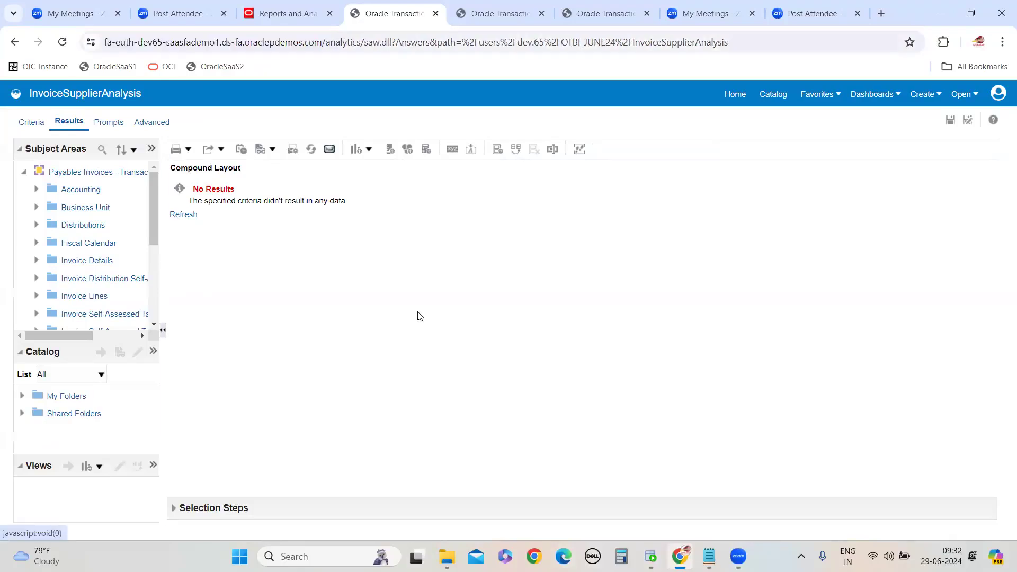
left_click(174, 216)
left_click(563, 557)
key("ctrl+v")
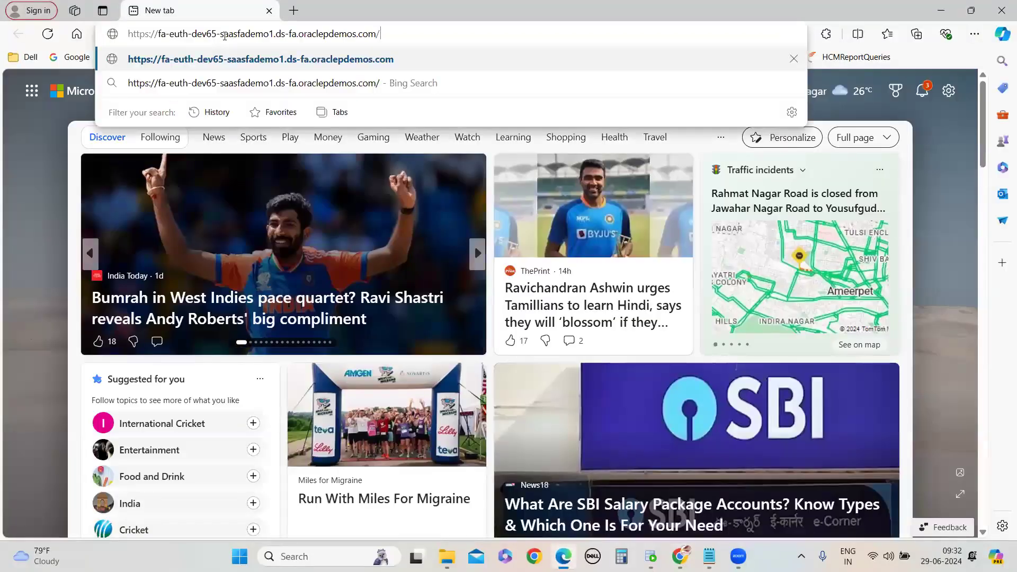
key("Return")
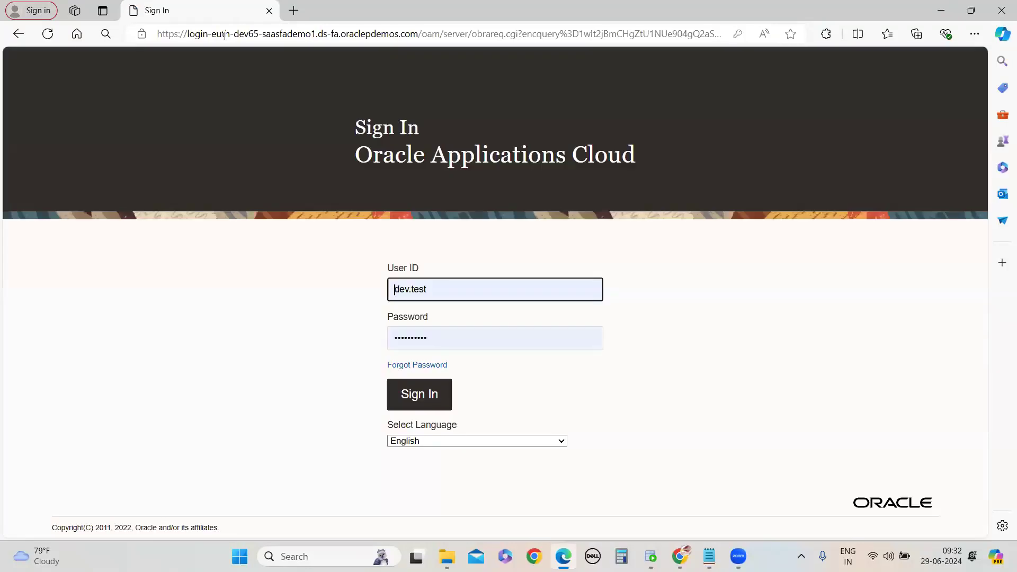
Sign in as dev.65 by entering the user ID and the account password
left_click(454, 294)
key("BackSpace")
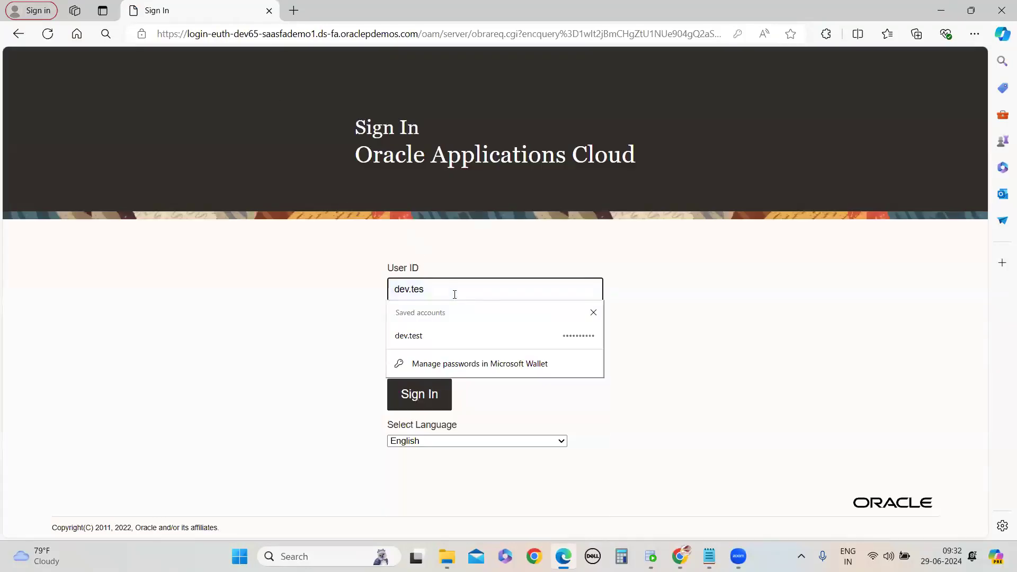
type("65")
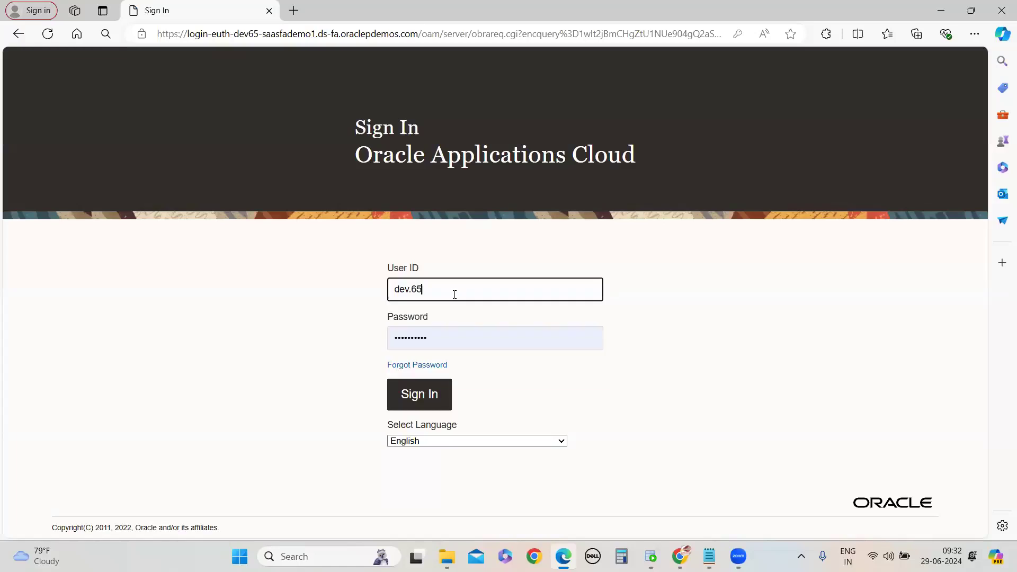
key("Tab")
type("••")
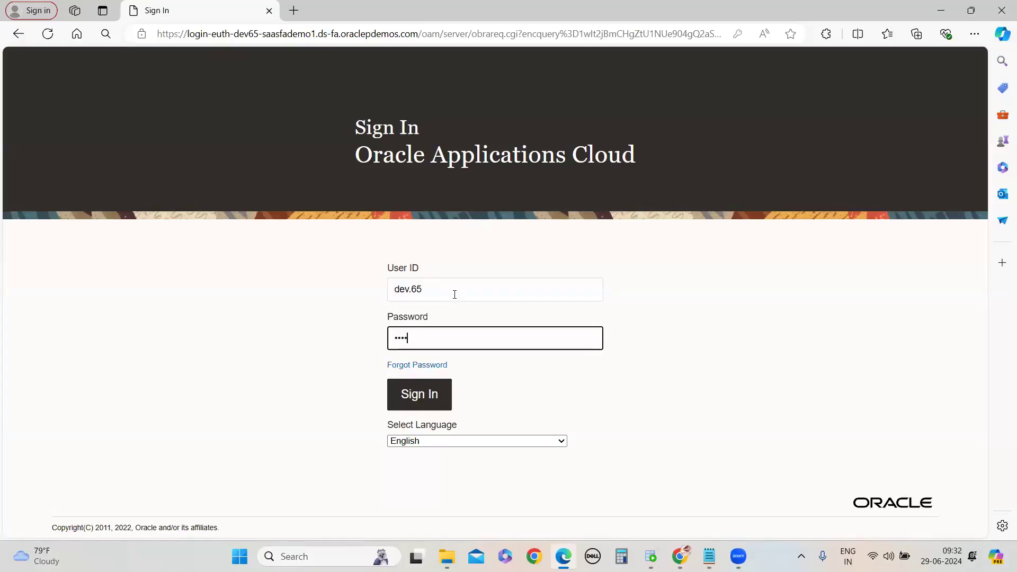
left_click(443, 398)
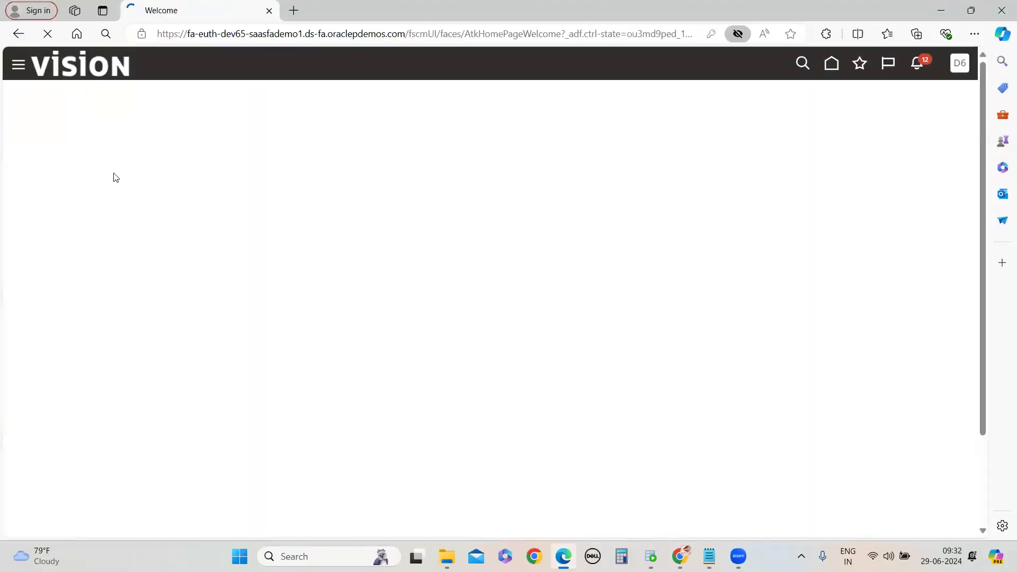
Open Reports and Analytics from the Tools menu, dismiss the save-password prompt, and browse the catalog
left_click(18, 74)
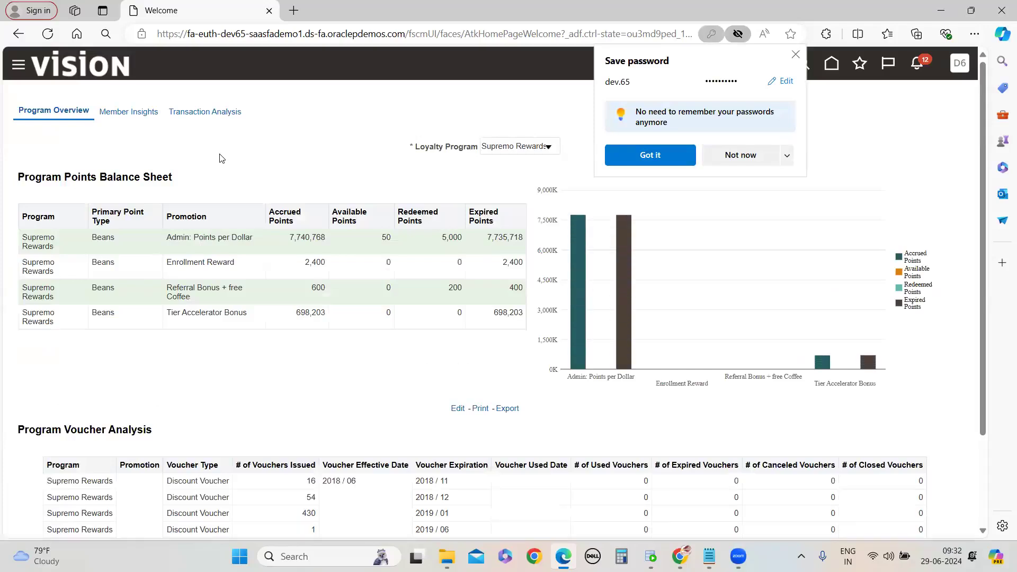
scroll(174, 344, "down", 5)
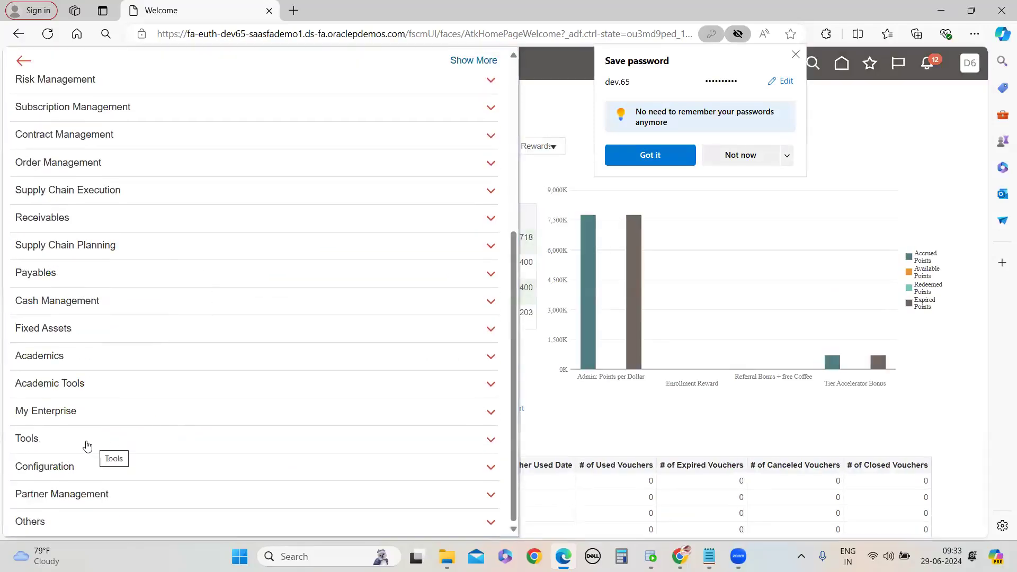
left_click(87, 447)
scroll(220, 344, "down", 4)
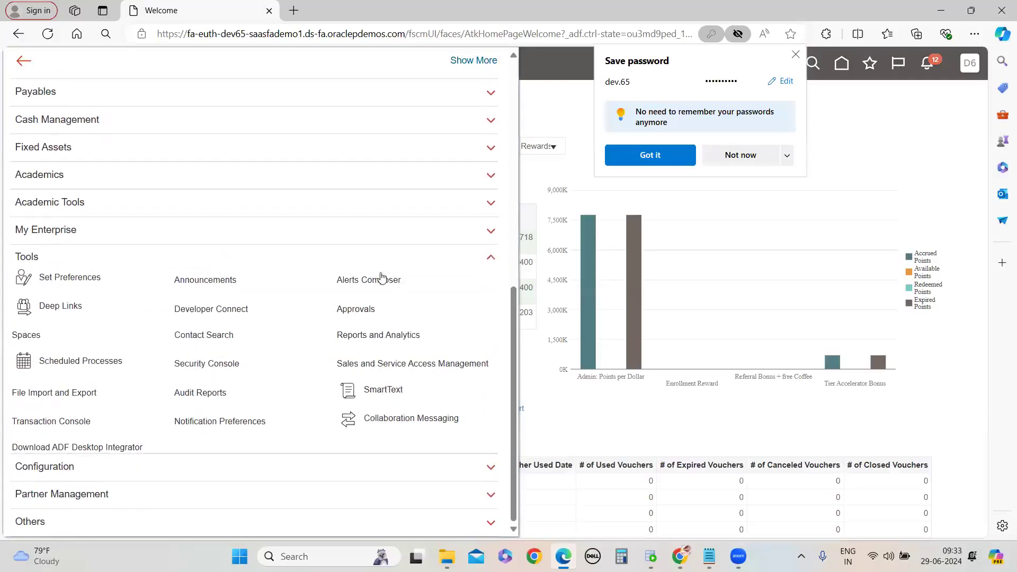
left_click(386, 338)
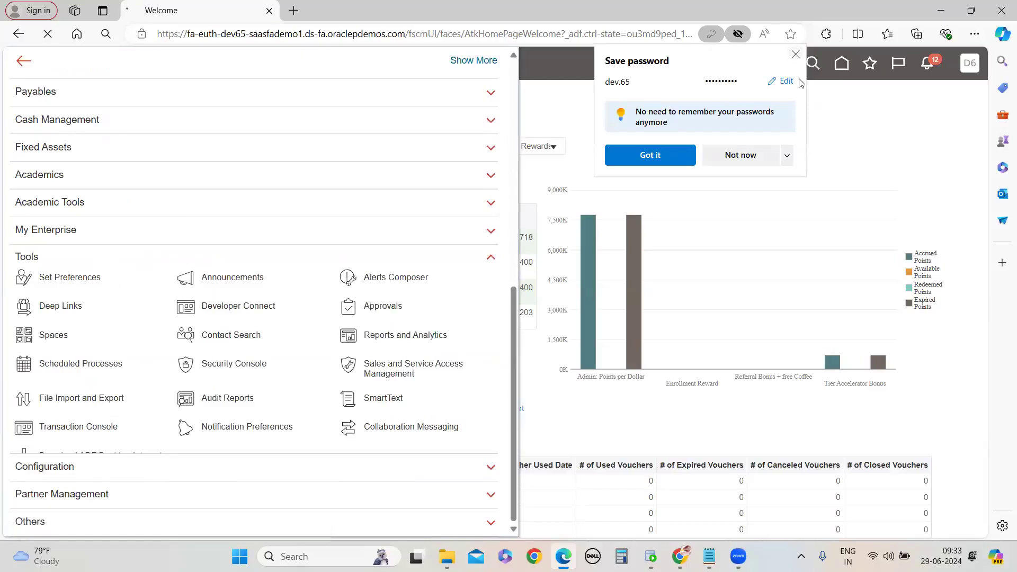
left_click(796, 54)
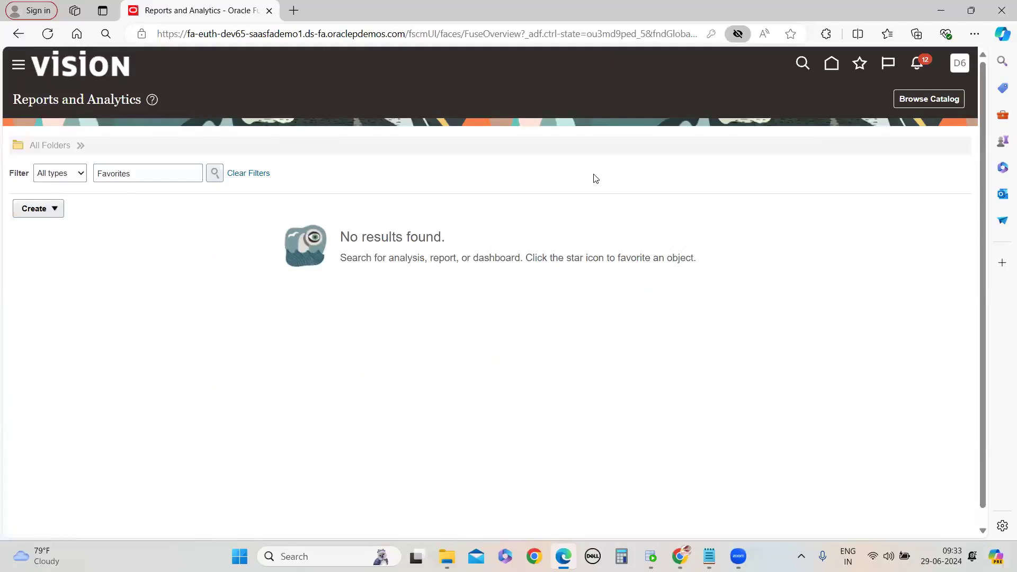
left_click(928, 100)
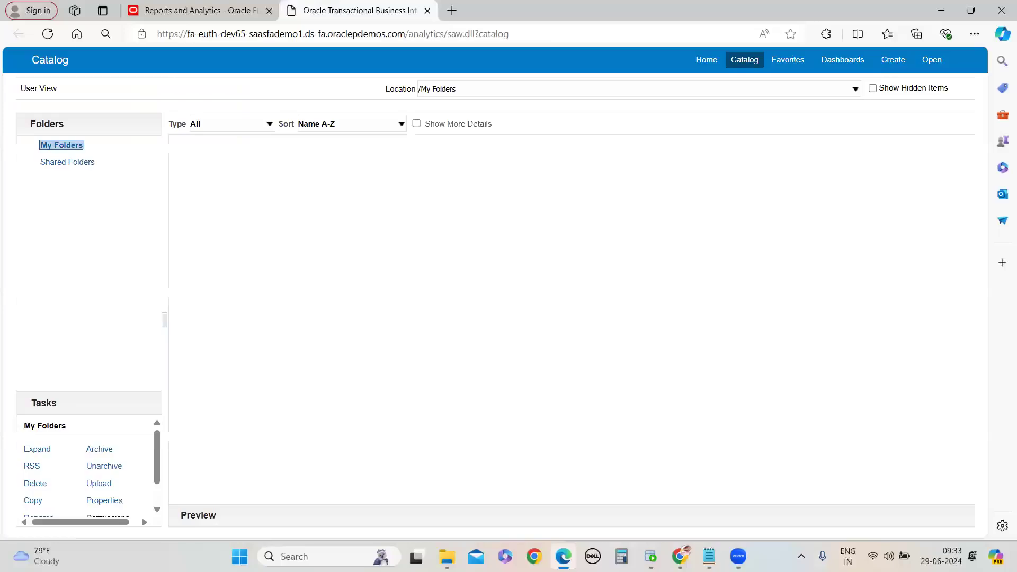
Open InvoiceSupplierAnalysis from the OTBI_JUNE24 folder to view its results, then return to the catalog
left_click_drag(12, 192, 215, 284)
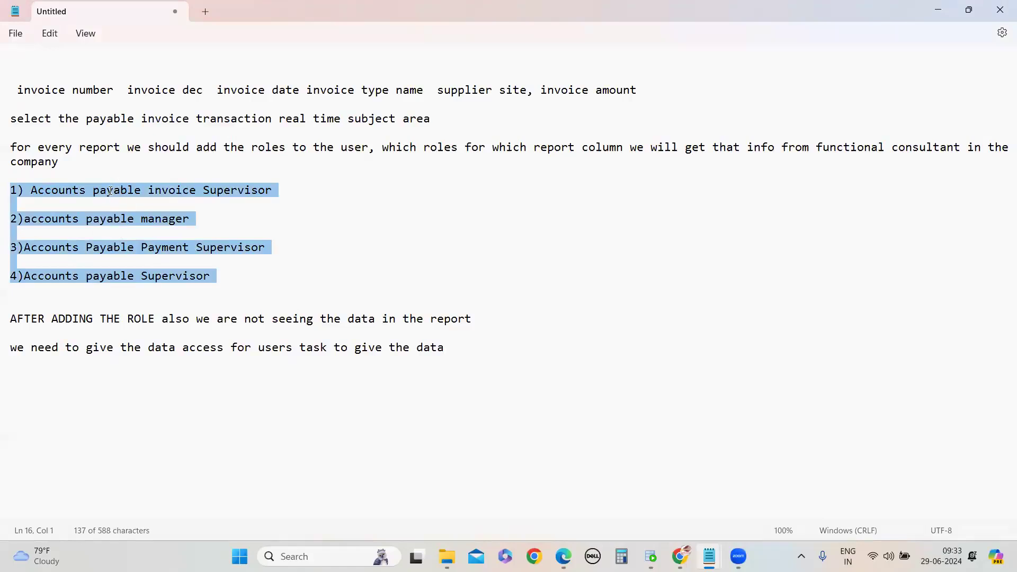
left_click(943, 9)
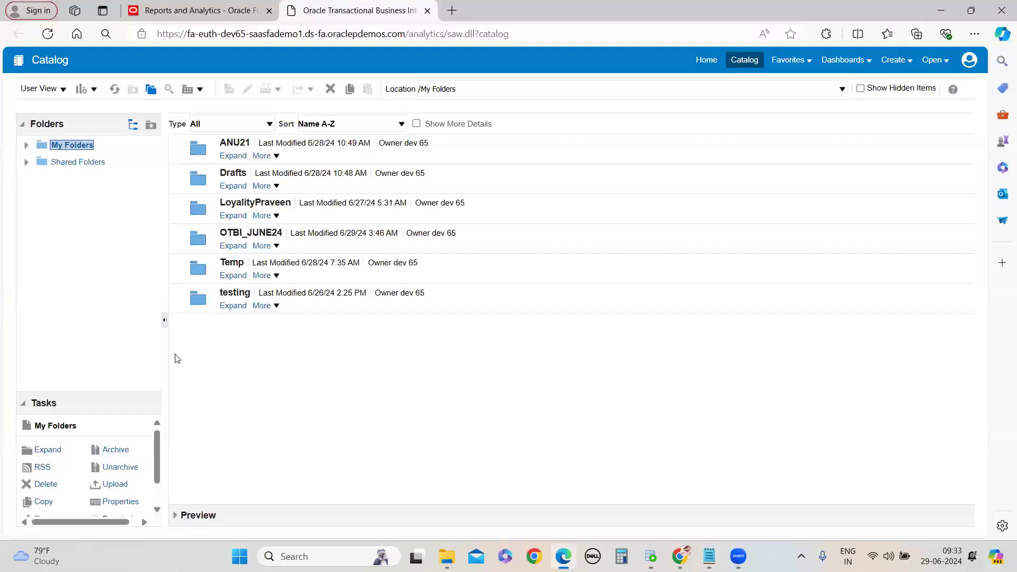
left_click(234, 246)
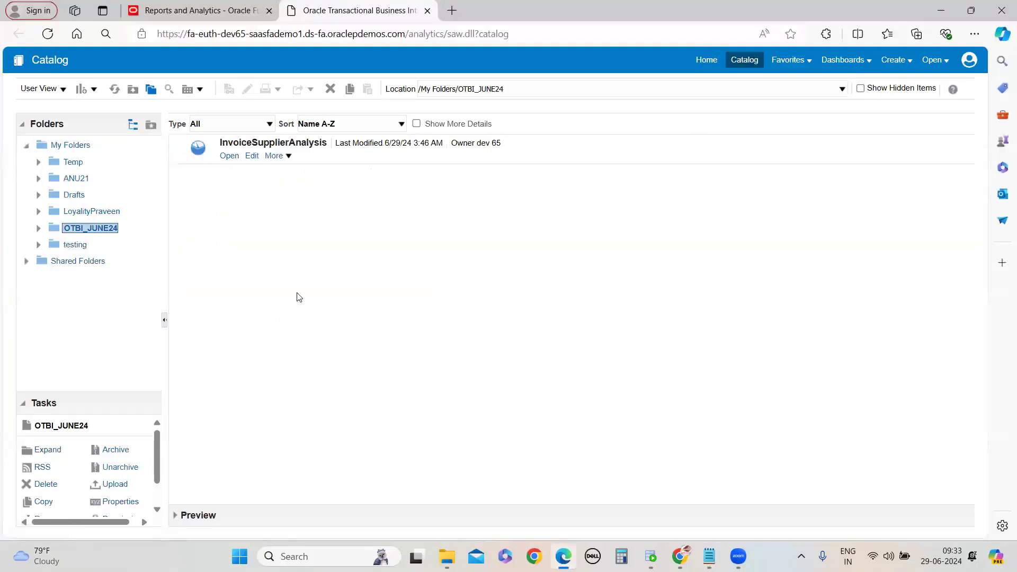
left_click(231, 157)
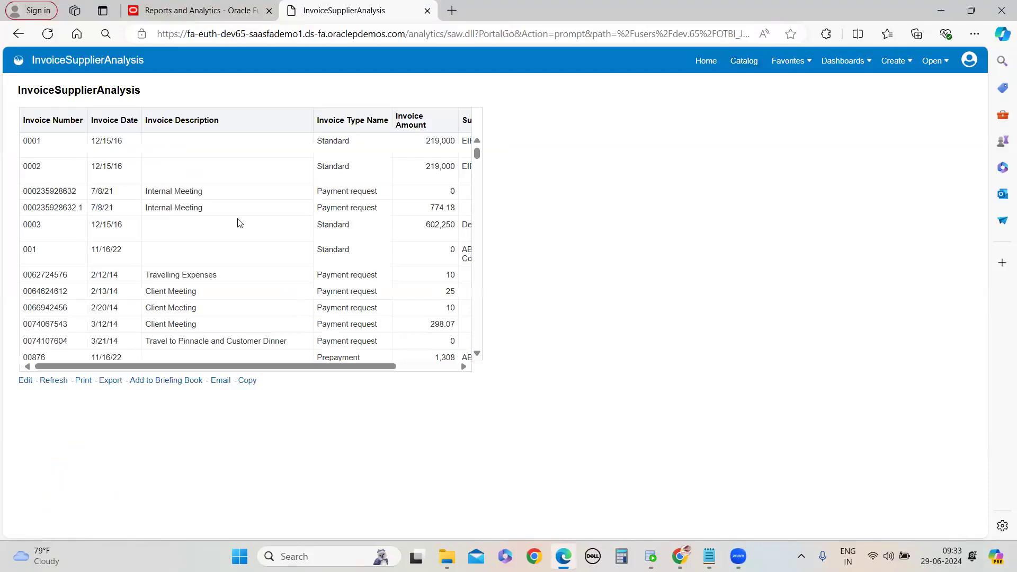
left_click(738, 62)
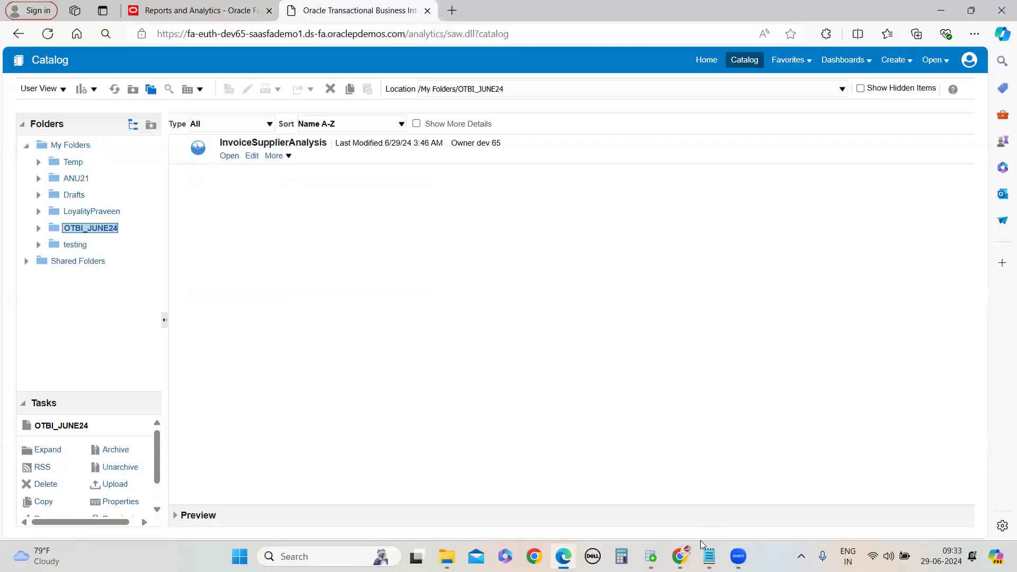
Open InvoiceSupplierAnalysis for editing and scroll through the invoice table results
left_click(737, 511)
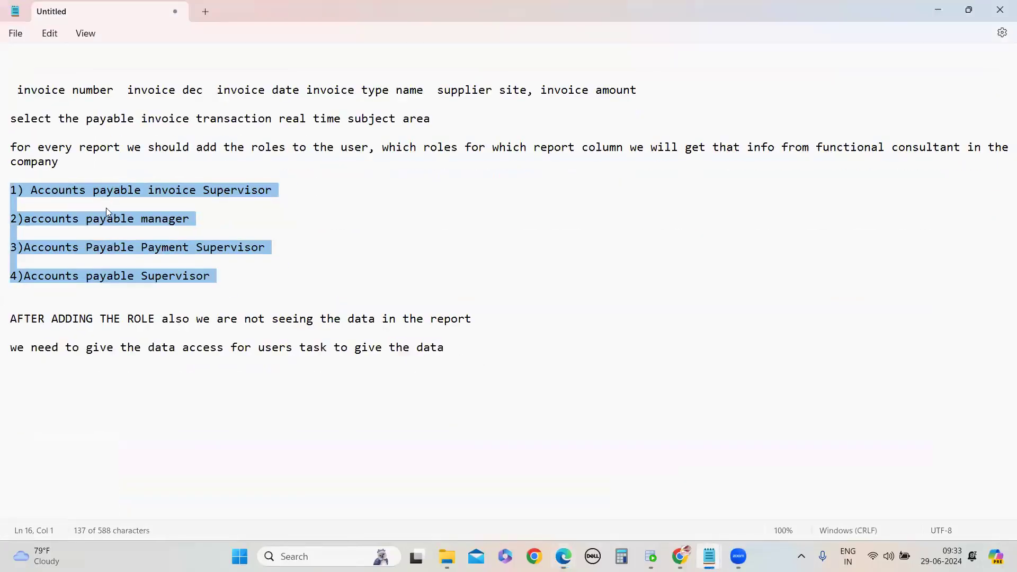
left_click(936, 11)
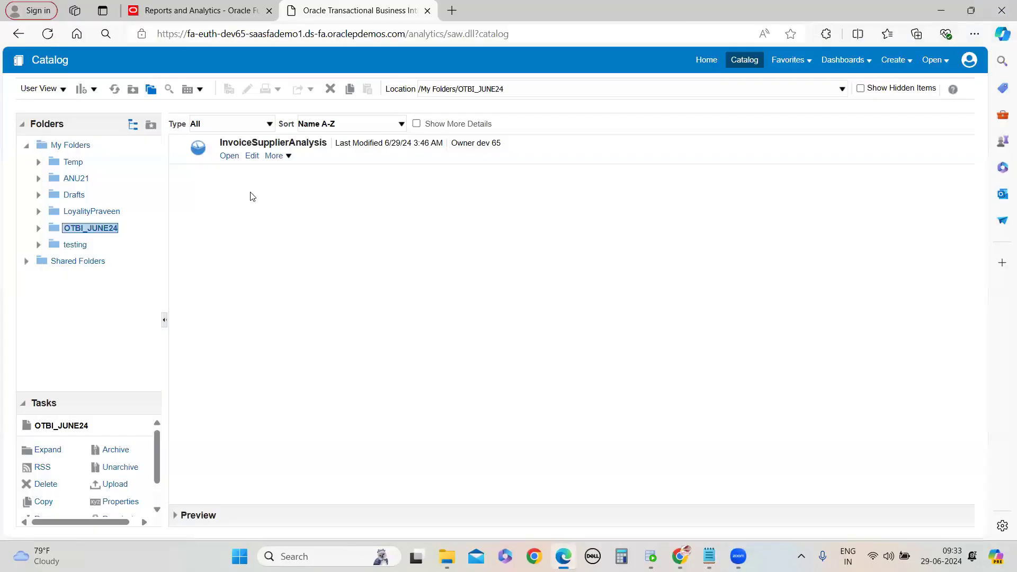
left_click(252, 156)
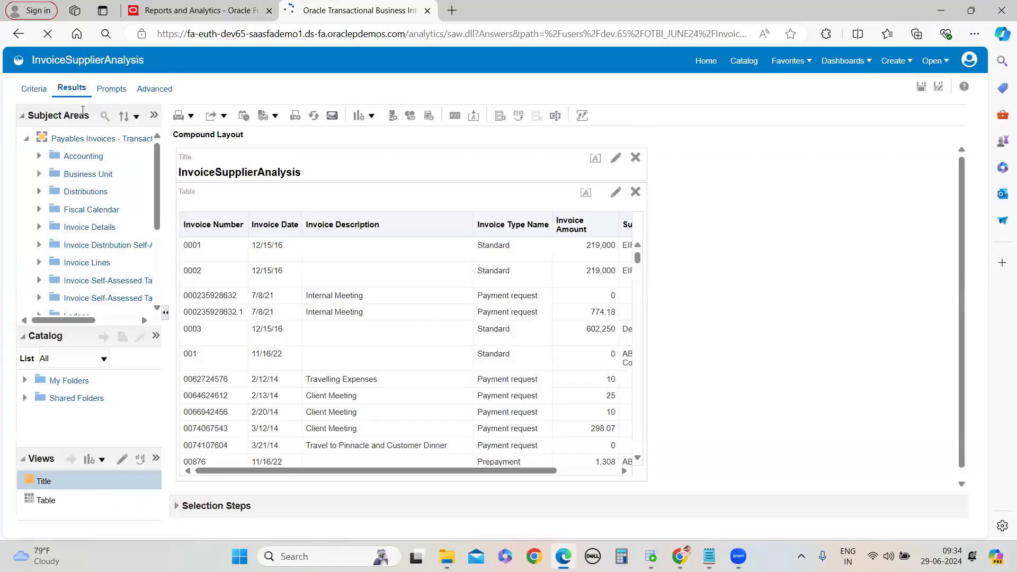
scroll(554, 281, "down", 1)
scroll(554, 281, "up", 1)
scroll(581, 270, "down", 2)
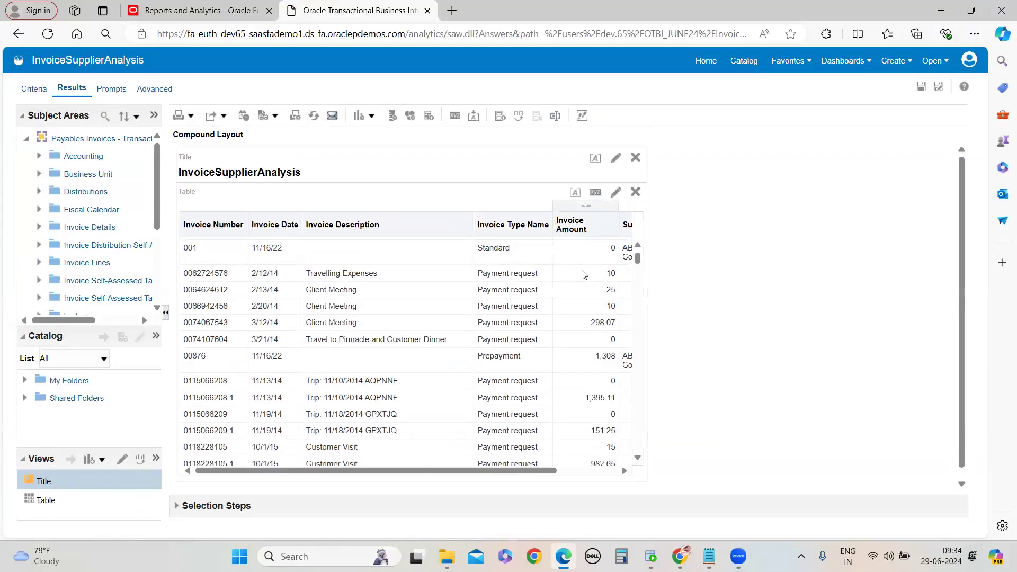
scroll(581, 270, "up", 2)
left_click_drag(527, 471, 310, 457)
scroll(431, 313, "down", 2)
scroll(436, 315, "up", 2)
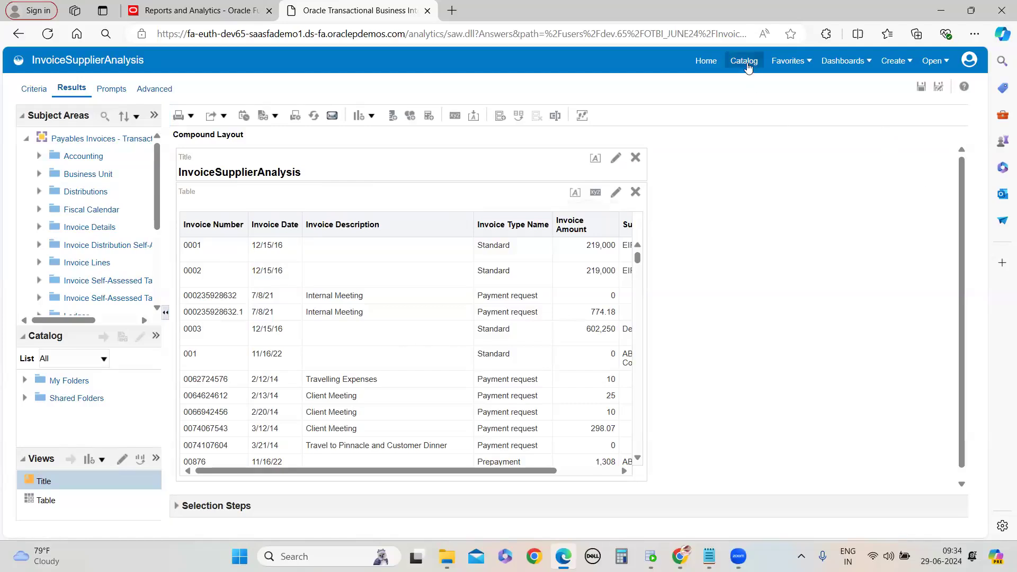
Return to the catalog, open InvoiceSupplierAnalysis again and scroll through its invoice table
left_click(744, 61)
left_click(553, 105)
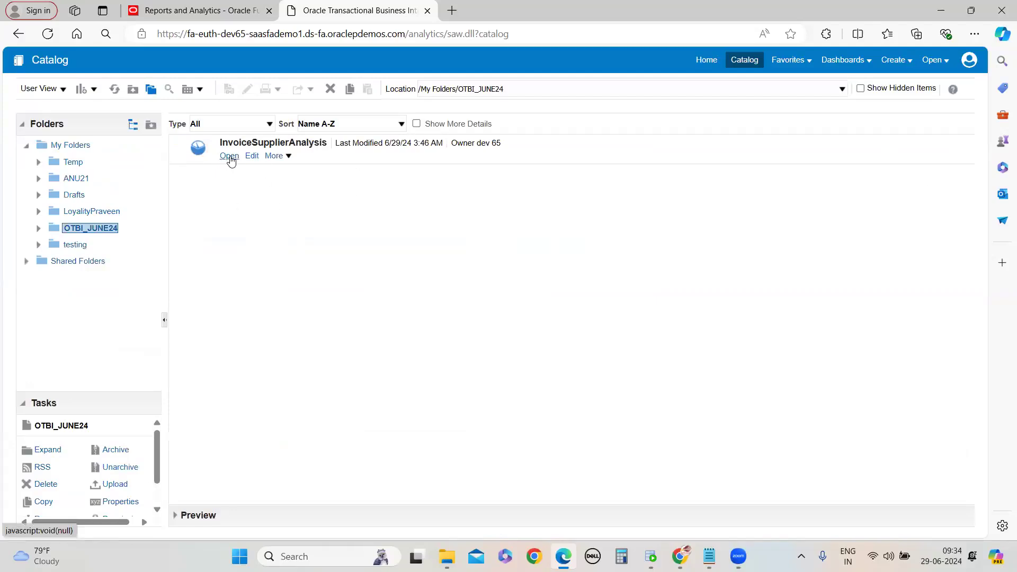
left_click(231, 158)
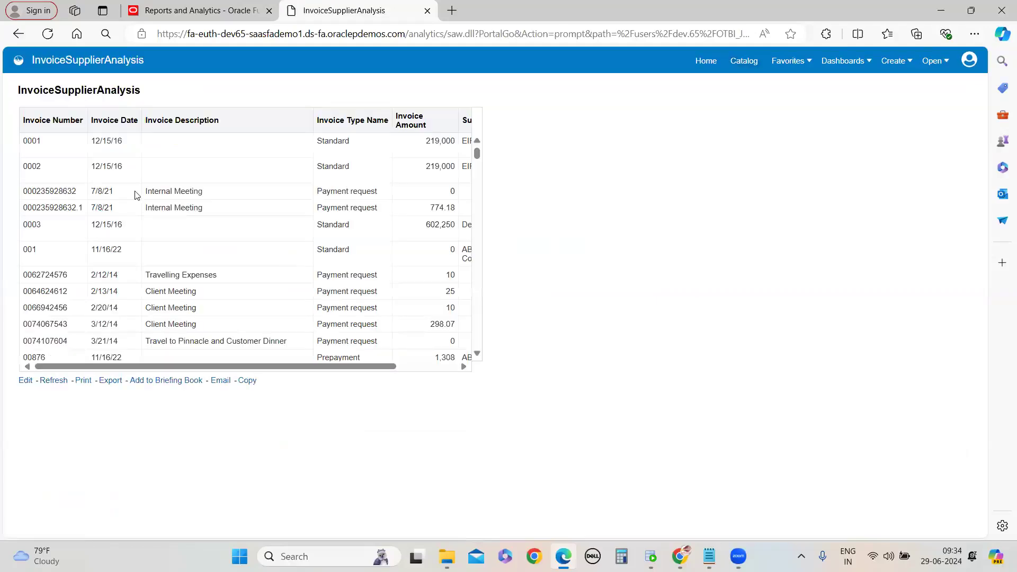
left_click_drag(318, 369, 121, 359)
left_click_drag(247, 369, 236, 320)
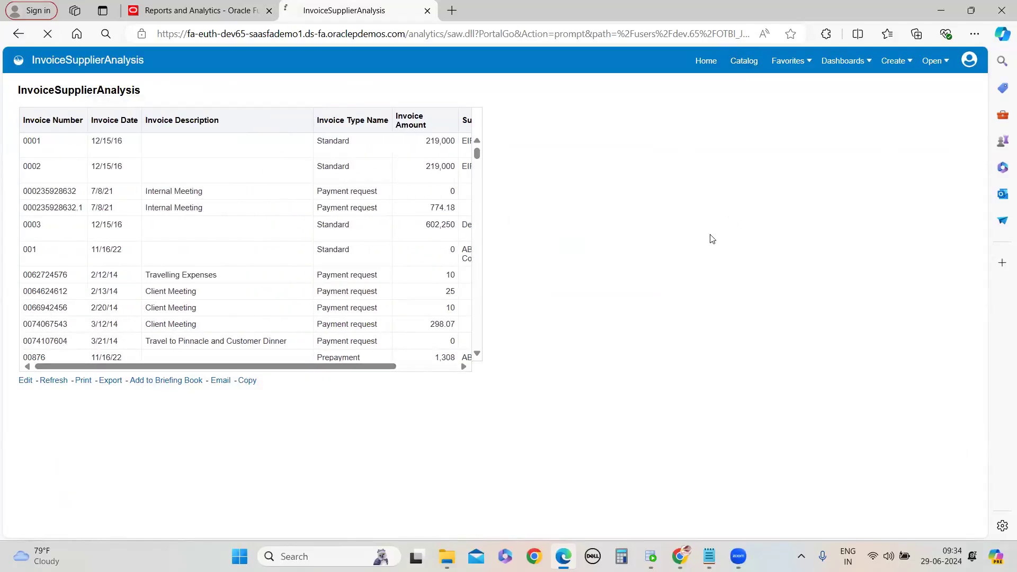
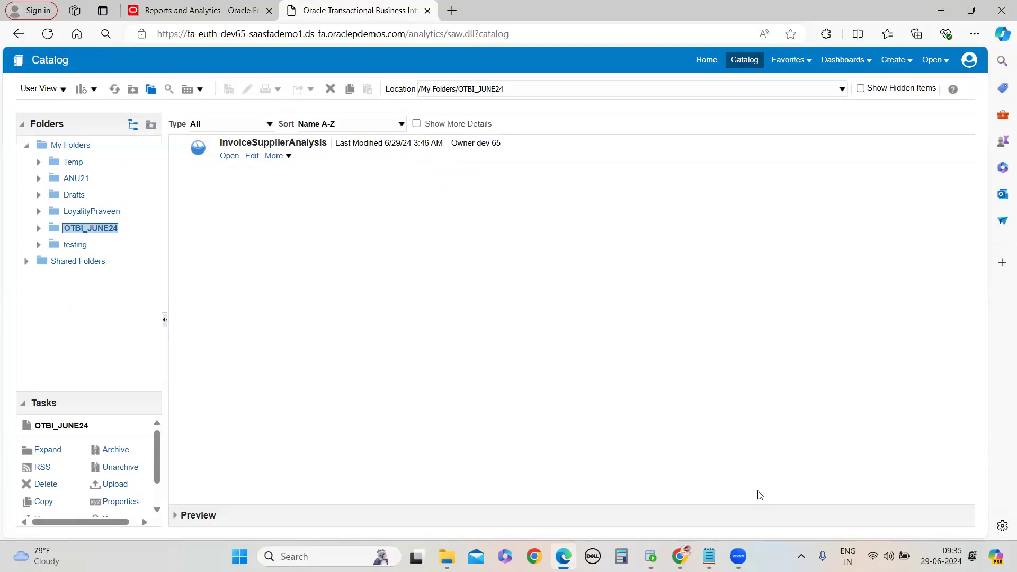
Review the Notepad list of the four Payables roles, then return to the browser catalog
key("alt+Tab")
left_click(161, 219)
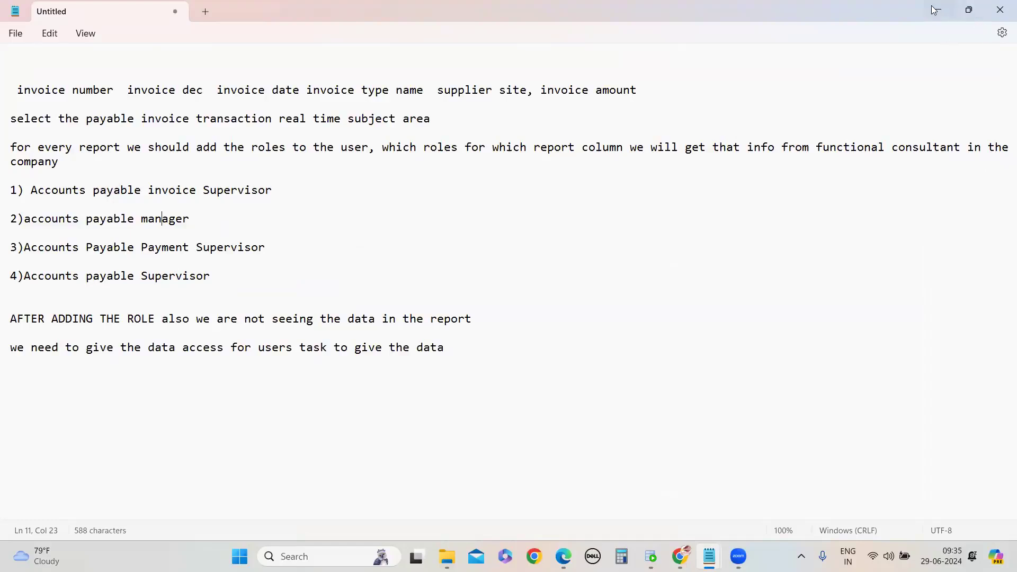
left_click_drag(12, 177, 289, 291)
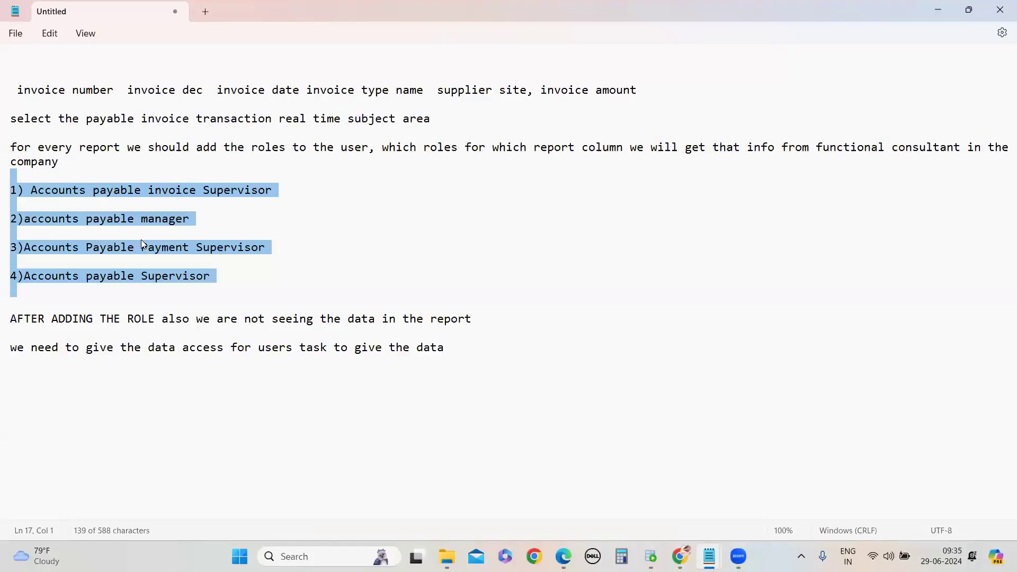
left_click(936, 11)
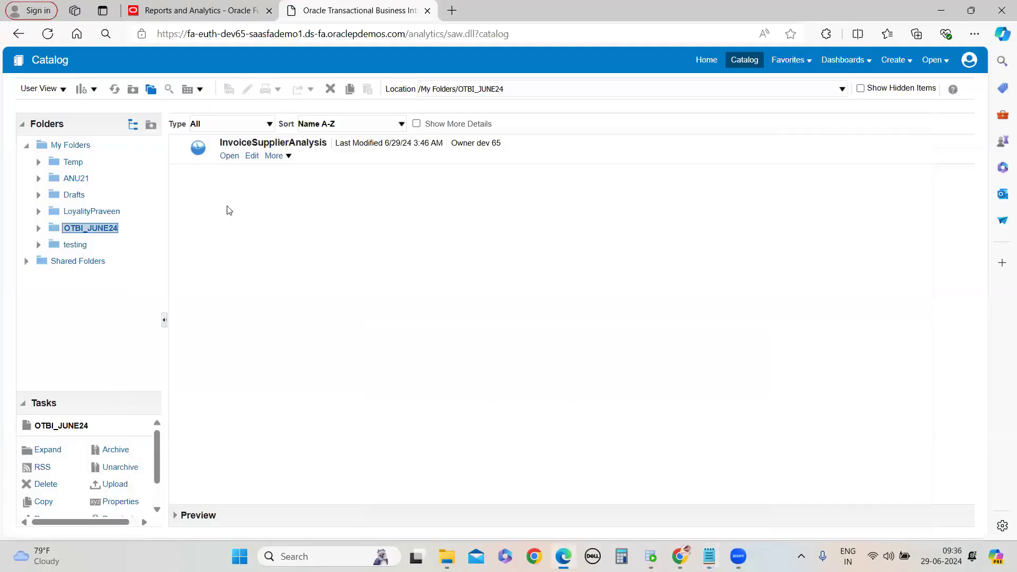
Open InvoiceSupplierAnalysis for editing, glance at the Notepad notes, and scroll the results table sideways
left_click(232, 156)
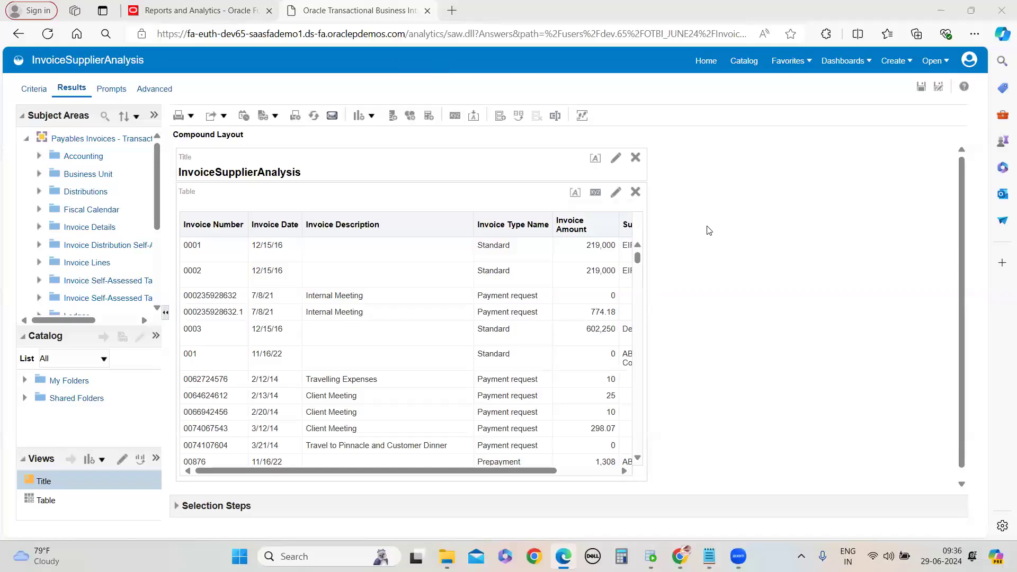
mouse_move(709, 556)
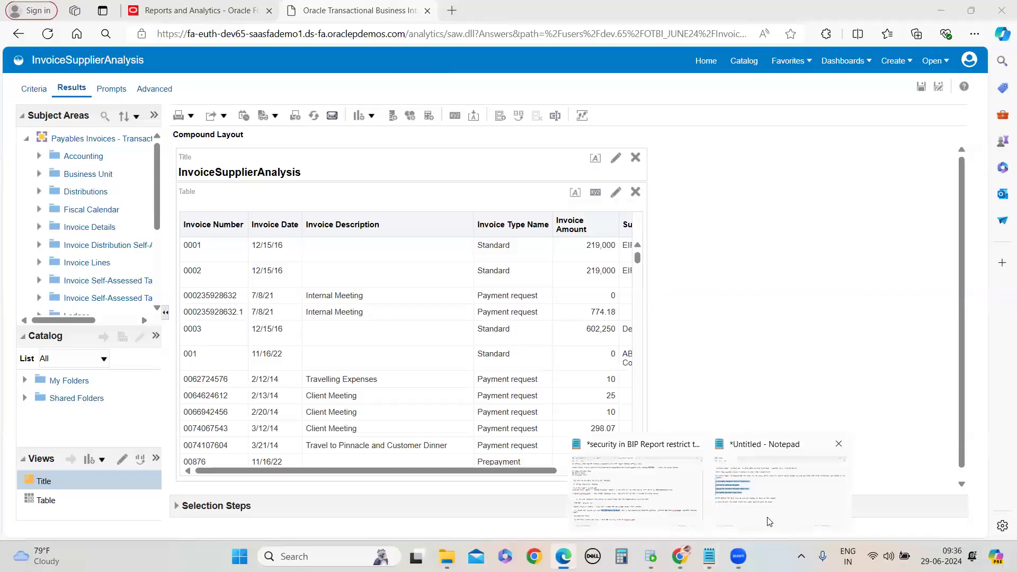
left_click(773, 477)
left_click(179, 297)
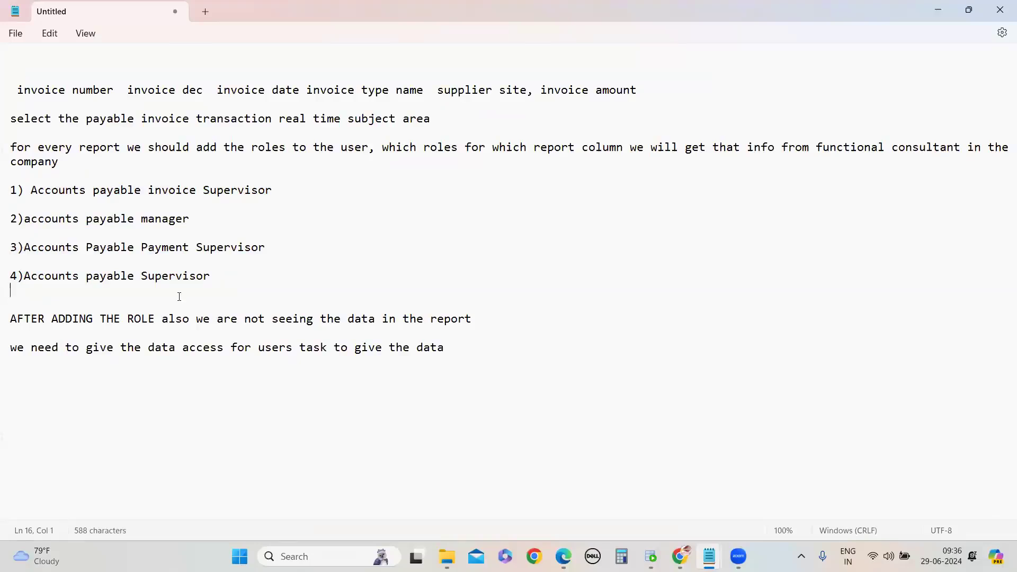
key("alt+Tab")
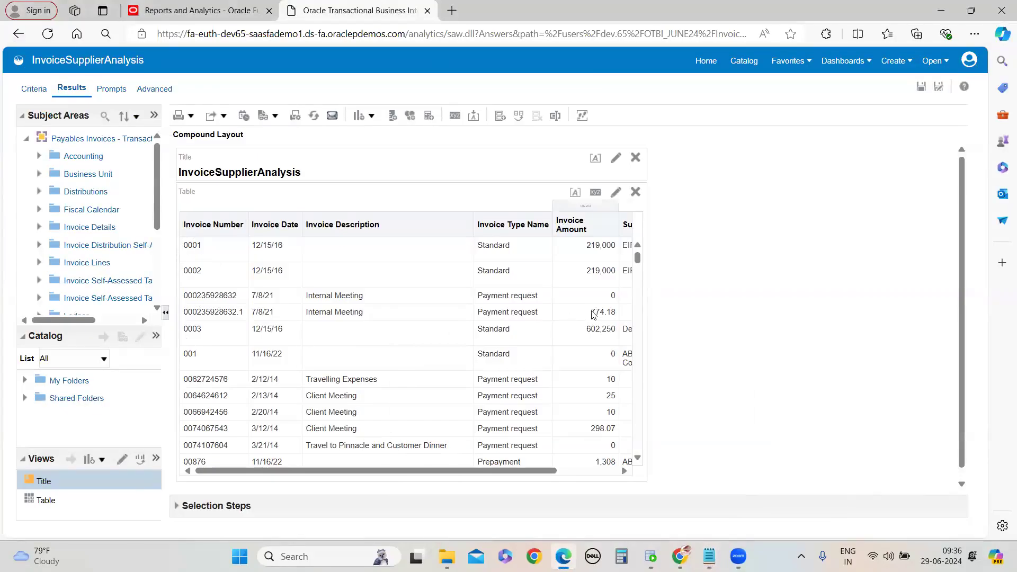
left_click_drag(575, 475, 336, 468)
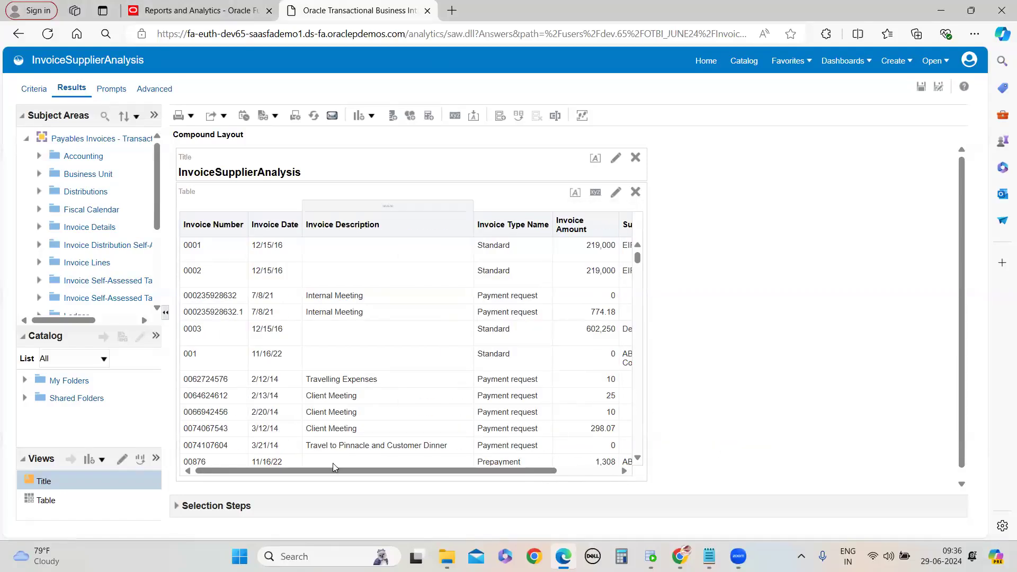
Check the selected columns on the Criteria tab, then scroll the results table horizontally
left_click(38, 90)
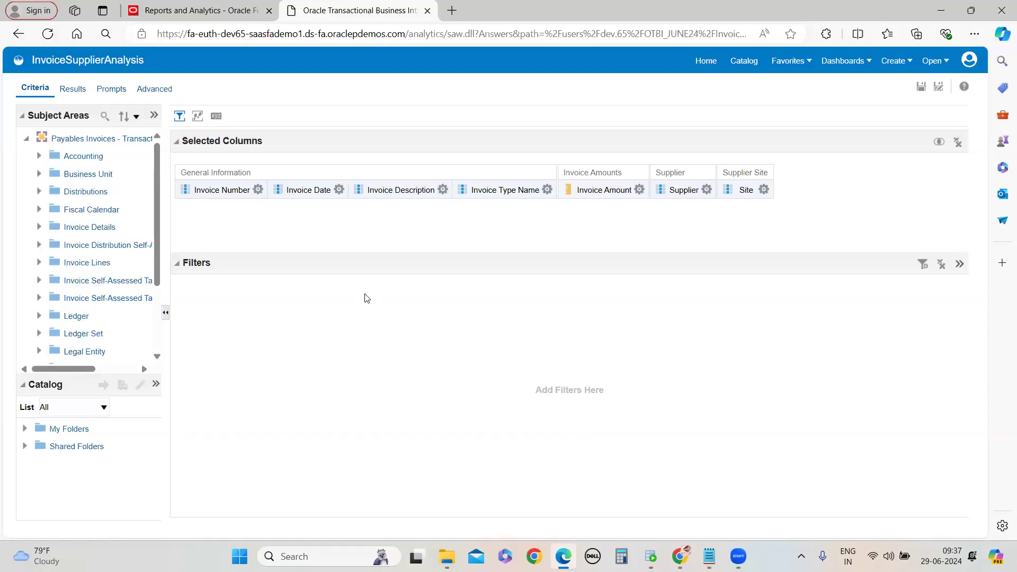
left_click(72, 90)
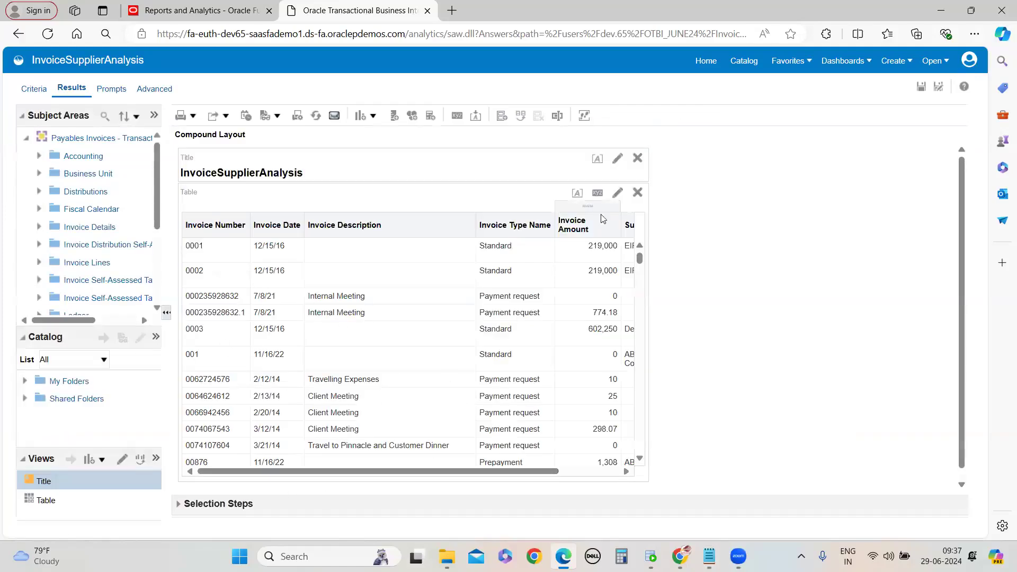
left_click_drag(640, 263, 646, 226)
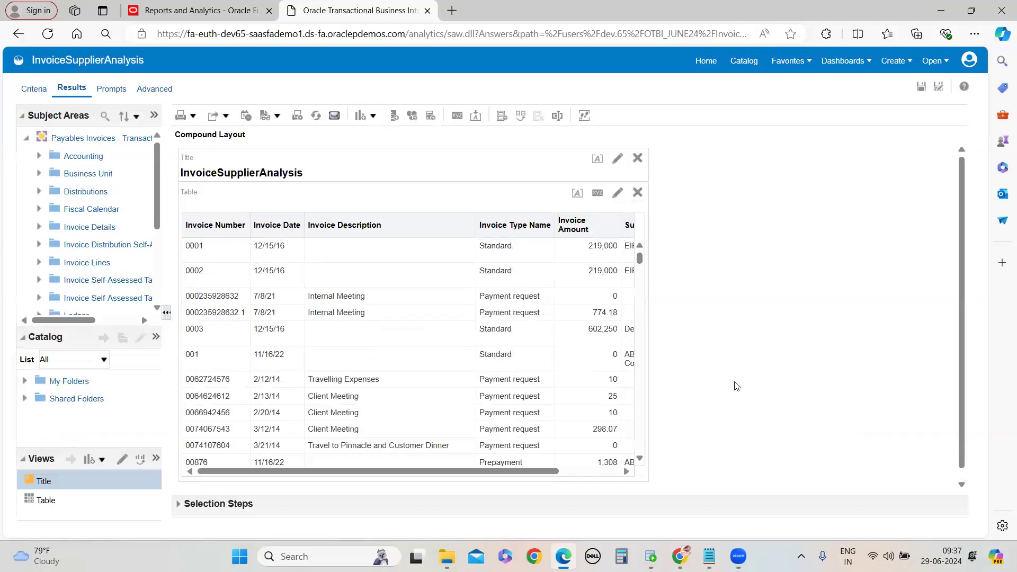
left_click_drag(541, 472, 719, 458)
mouse_move(639, 262)
left_mouse_down()
mouse_move(655, 272)
mouse_move(649, 259)
left_mouse_up()
left_click_drag(563, 478, 220, 456)
In Notepad, add the note 'select the user name, role name, security context and value' below the existing text
mouse_move(709, 557)
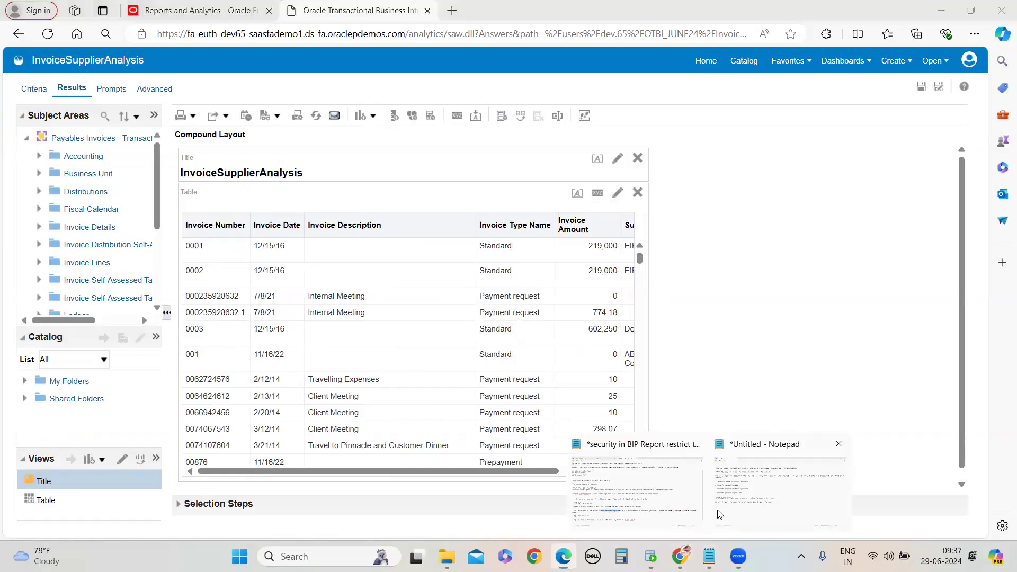
left_click(719, 514)
key("Return")
key("Return")
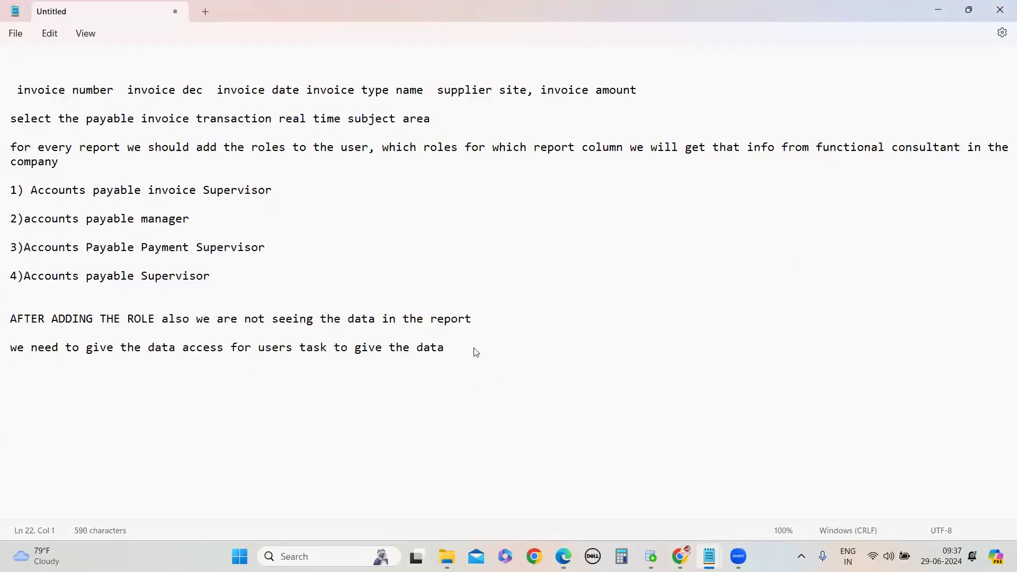
type("sele")
key("BackSpace")
key("BackSpace")
type("elect the user anem")
key("BackSpace")
key("BackSpace")
key("BackSpace")
key("BackSpace")
type("name, role name,")
type("se")
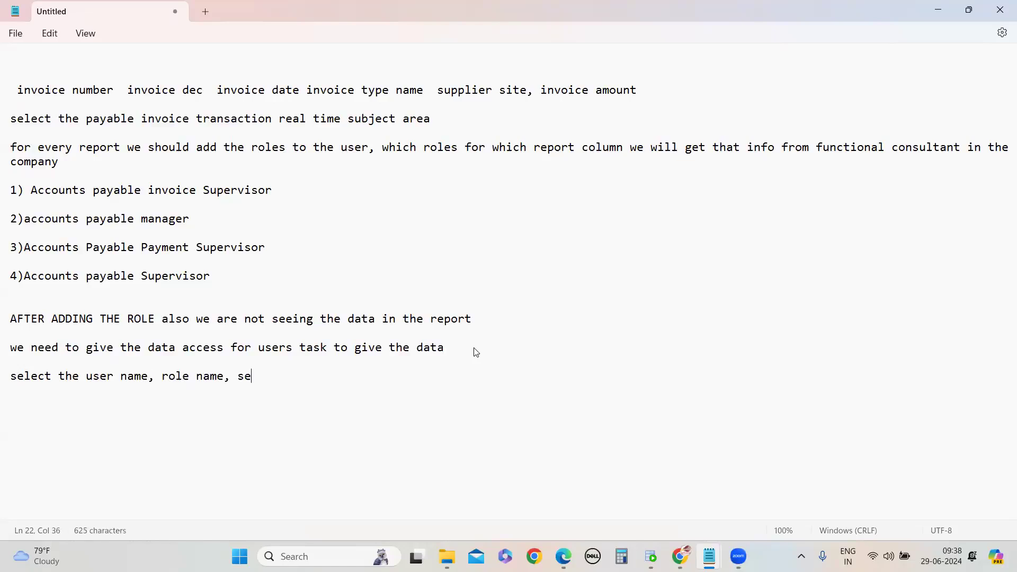
type("curity context  value")
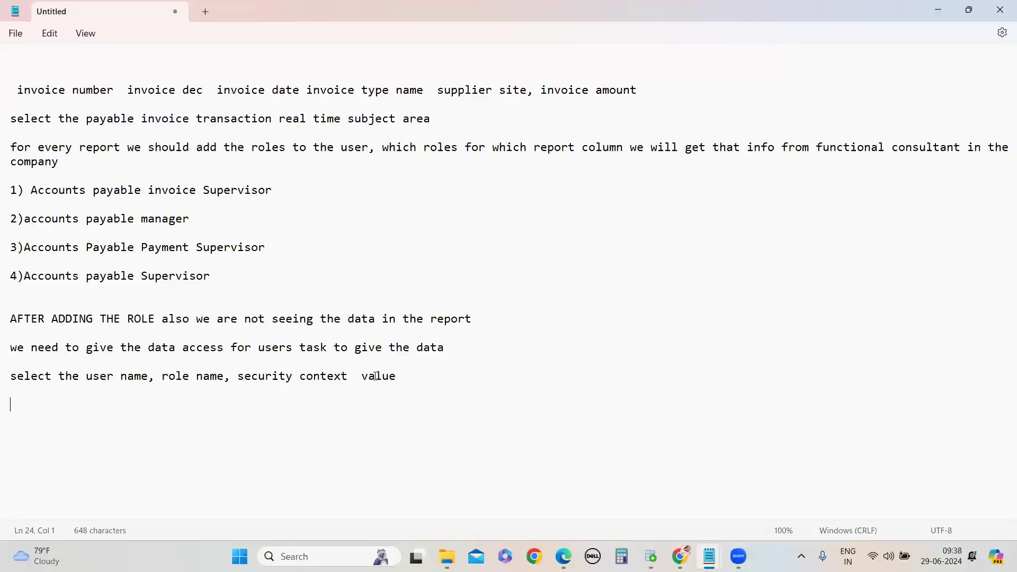
left_click(357, 379)
type("n")
type("nd")
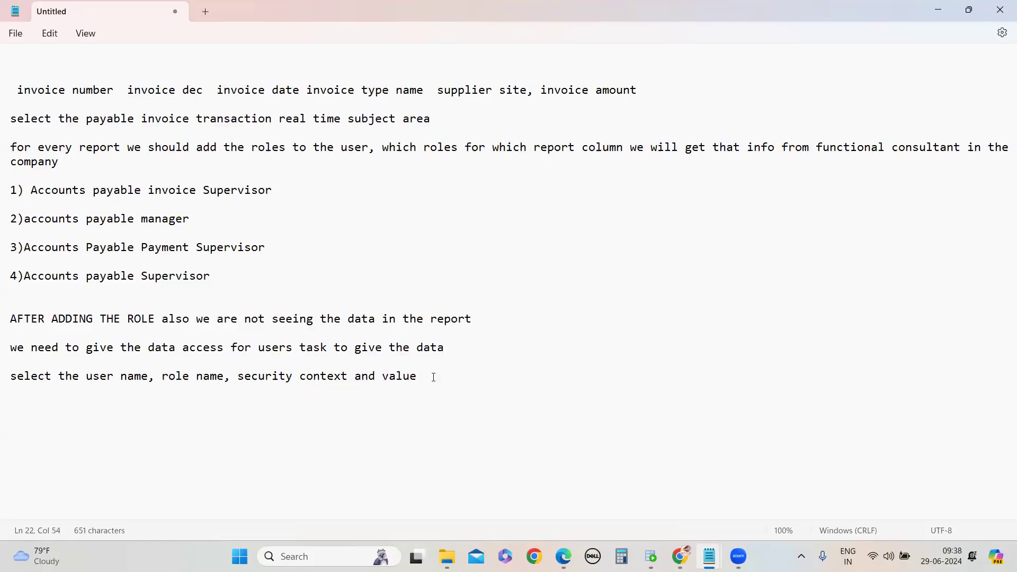
Add the note 'we observed that data wil be display in the report' on a new line
key("Return")
key("Return")
type("we observed")
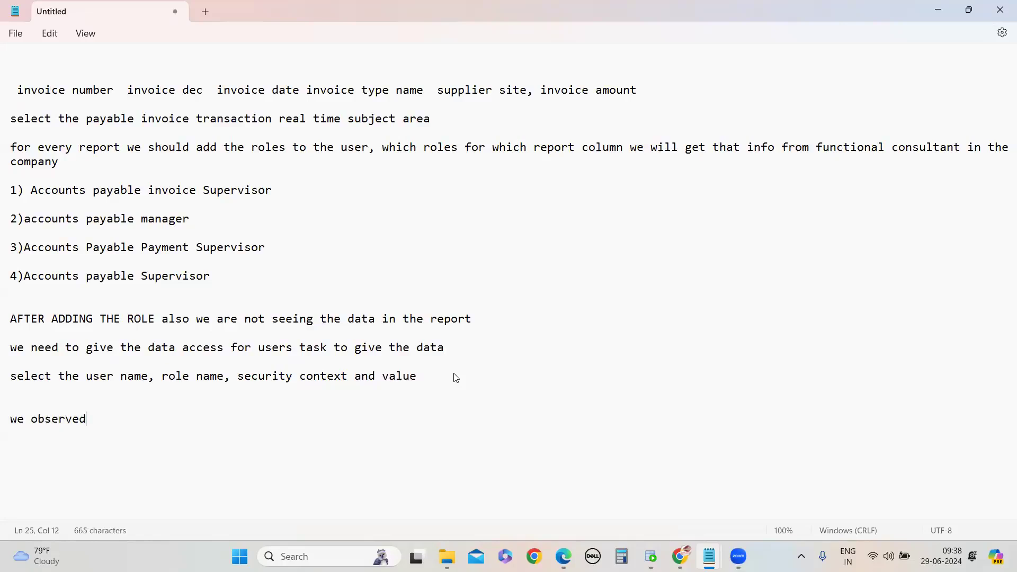
type(" that data wil be display in the report")
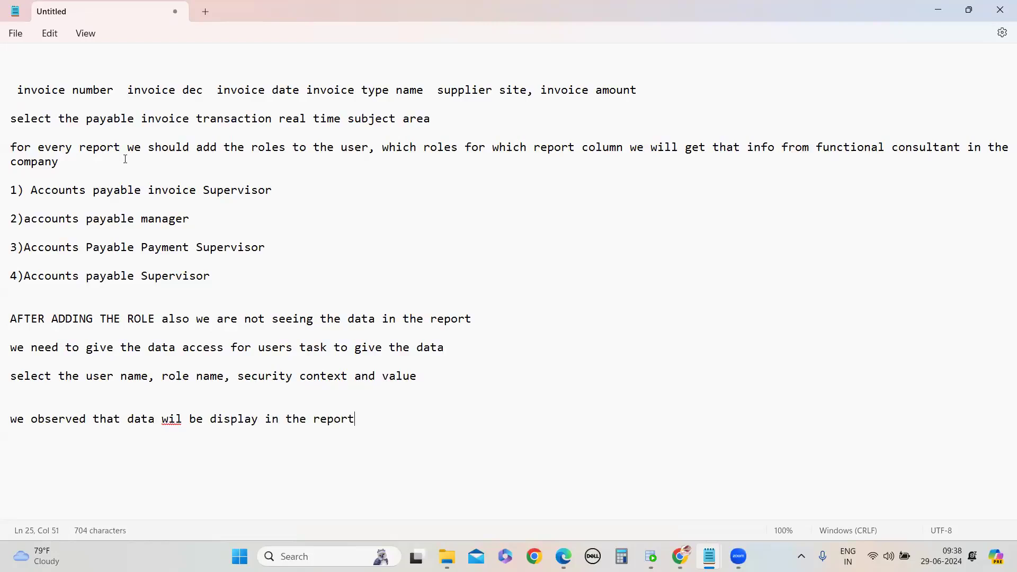
Add the note 'remove the scrolling in the report' at the end of the notes
left_click_drag(12, 150, 483, 439)
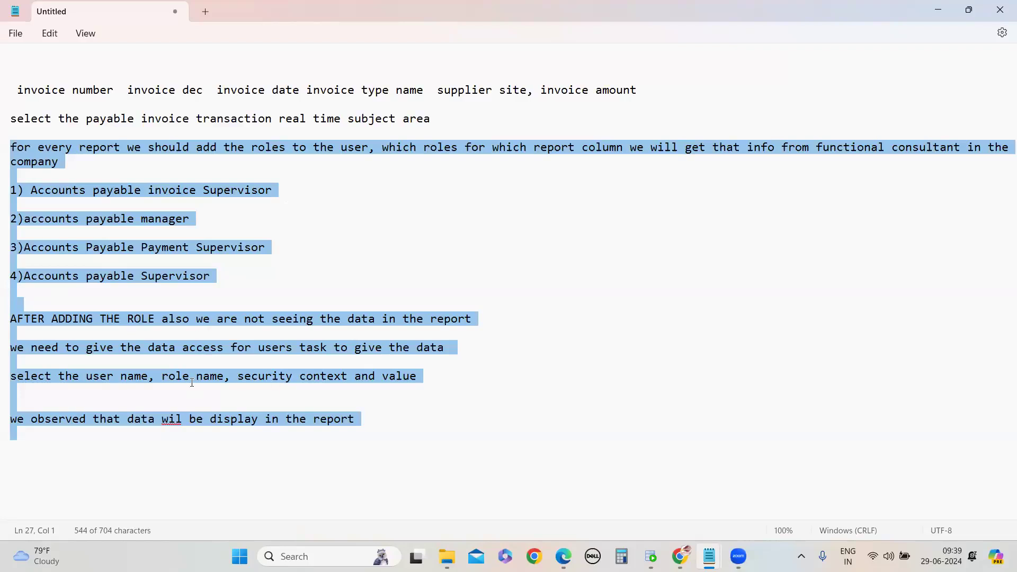
left_click(192, 464)
left_click_drag(11, 147, 313, 477)
left_click(315, 476)
type("remove the scrolling in th")
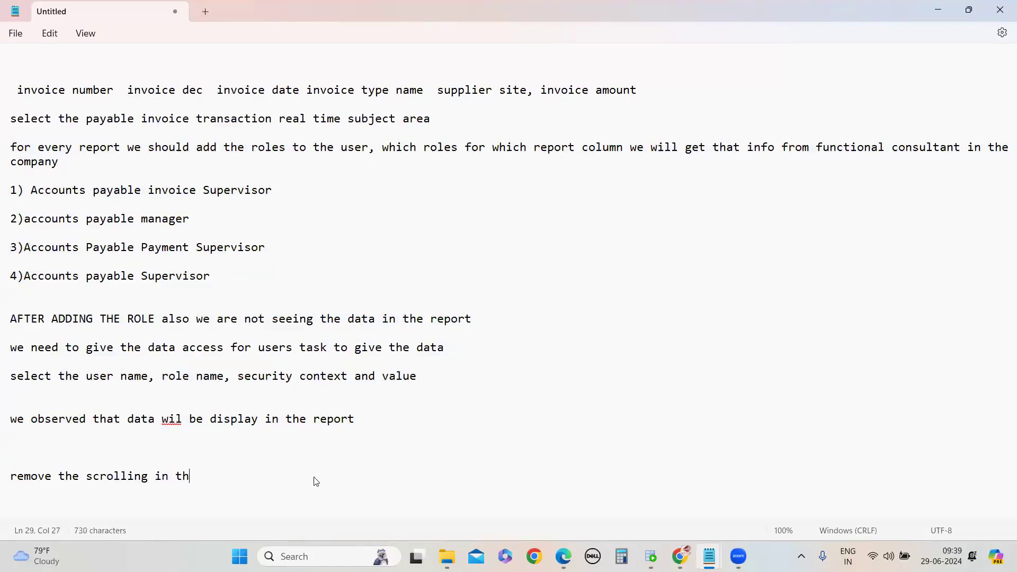
type("e report")
key("Return")
Check the analysis results in the other browser window, then return to the Edge window
left_click(680, 556)
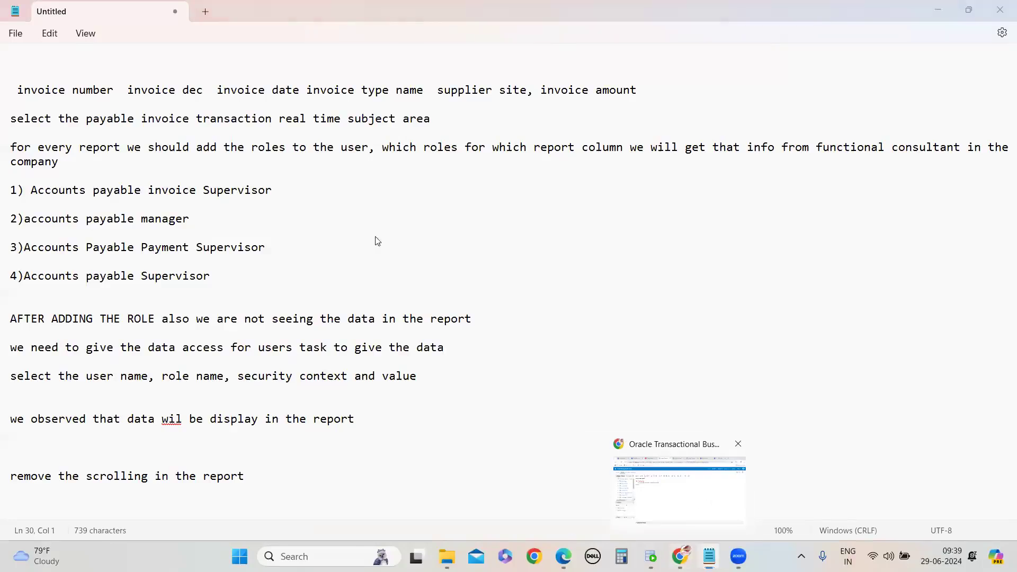
left_click(31, 123)
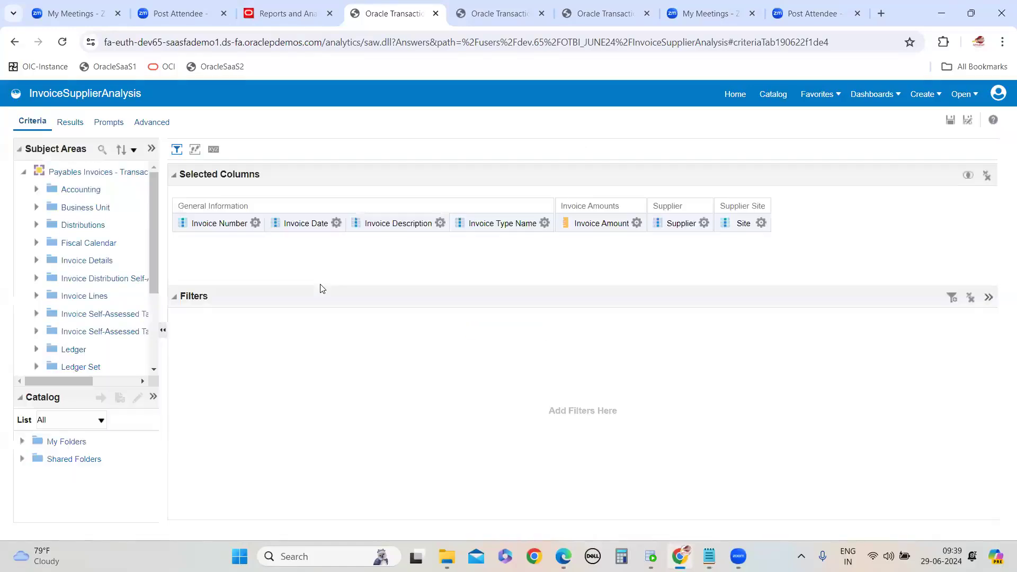
left_click(68, 122)
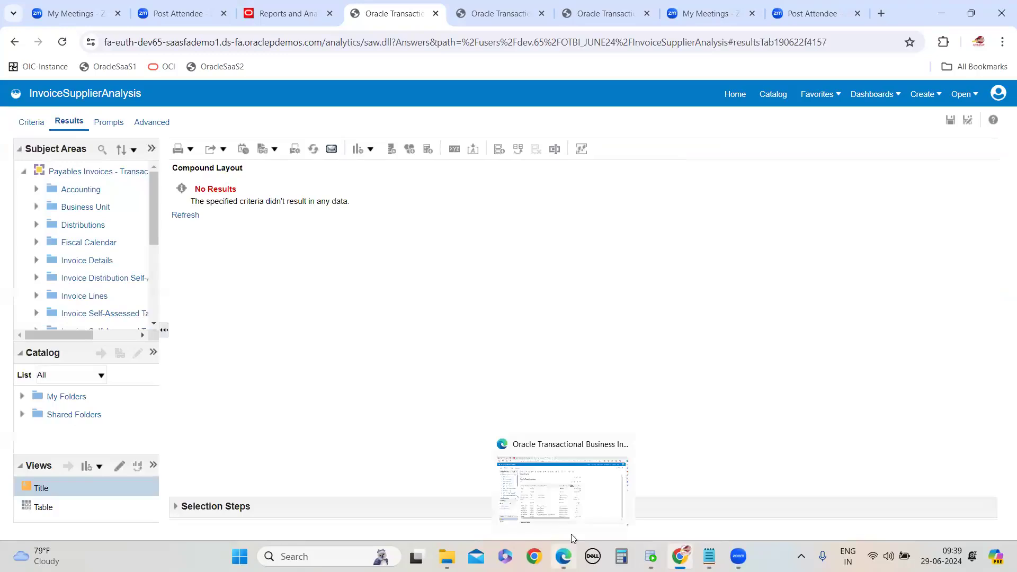
left_click(563, 556)
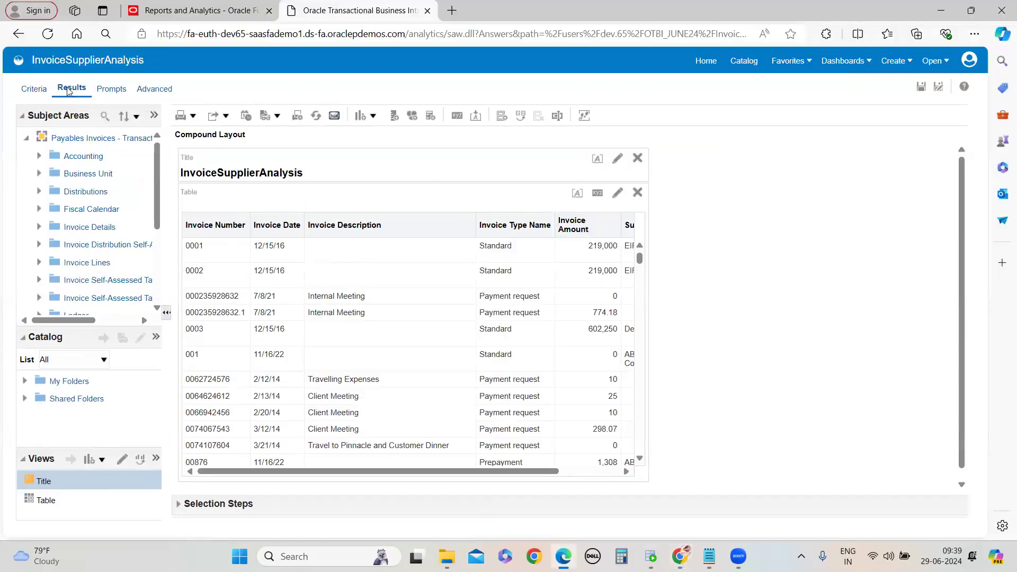
mouse_move(680, 556)
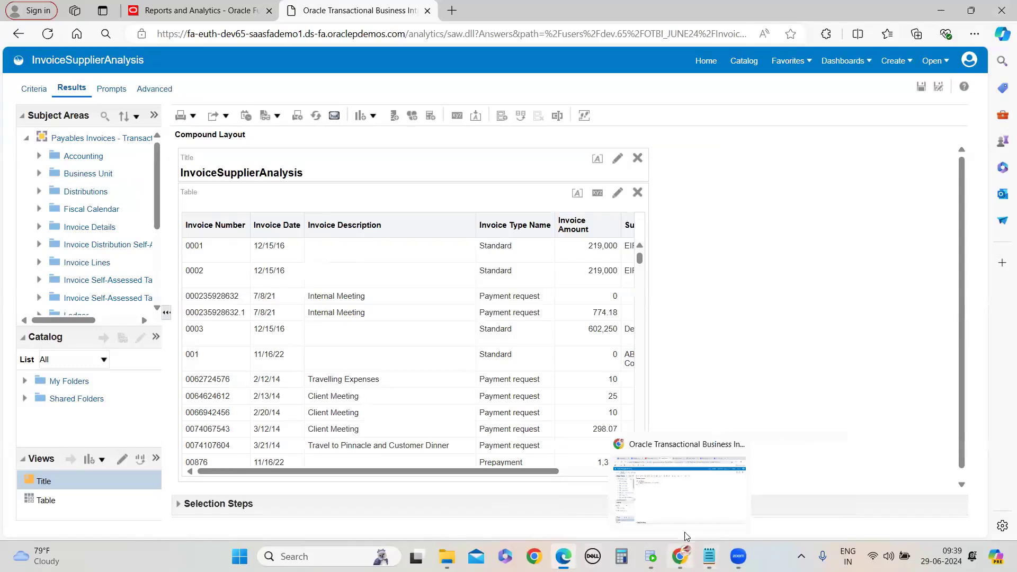
left_click(683, 506)
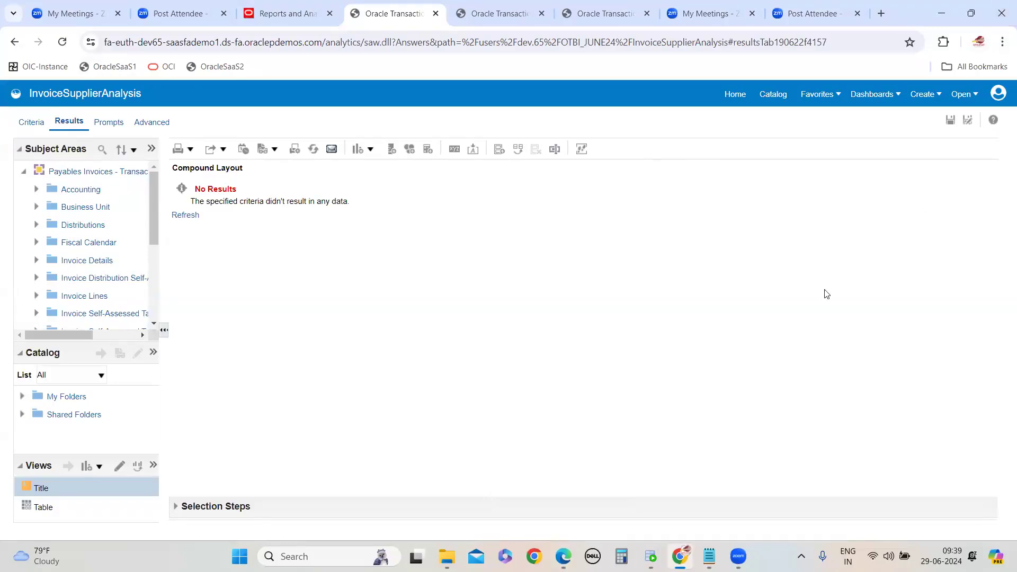
left_click(572, 134)
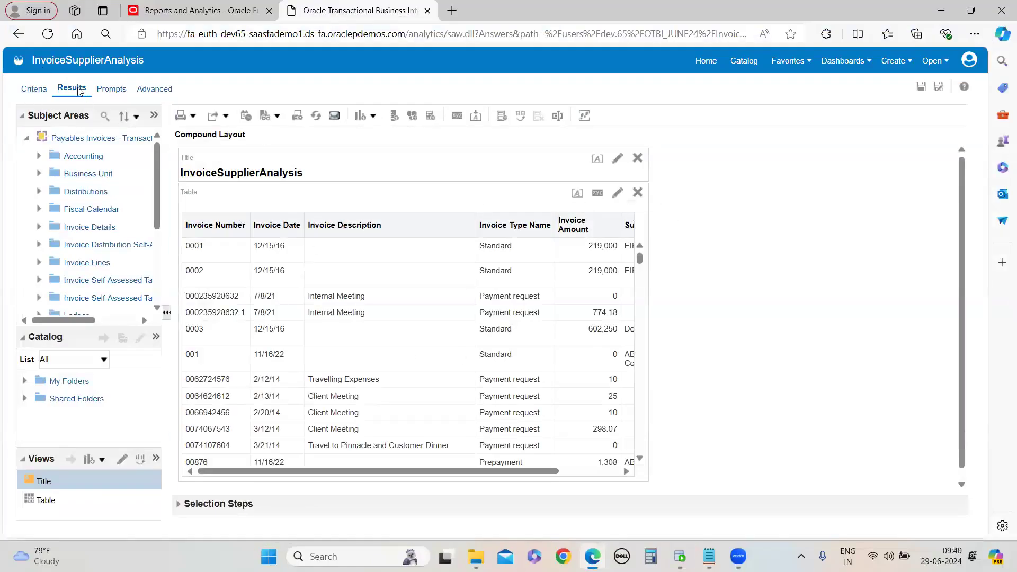
Set the table's data viewing to Content paging in Table Properties
left_click(598, 194)
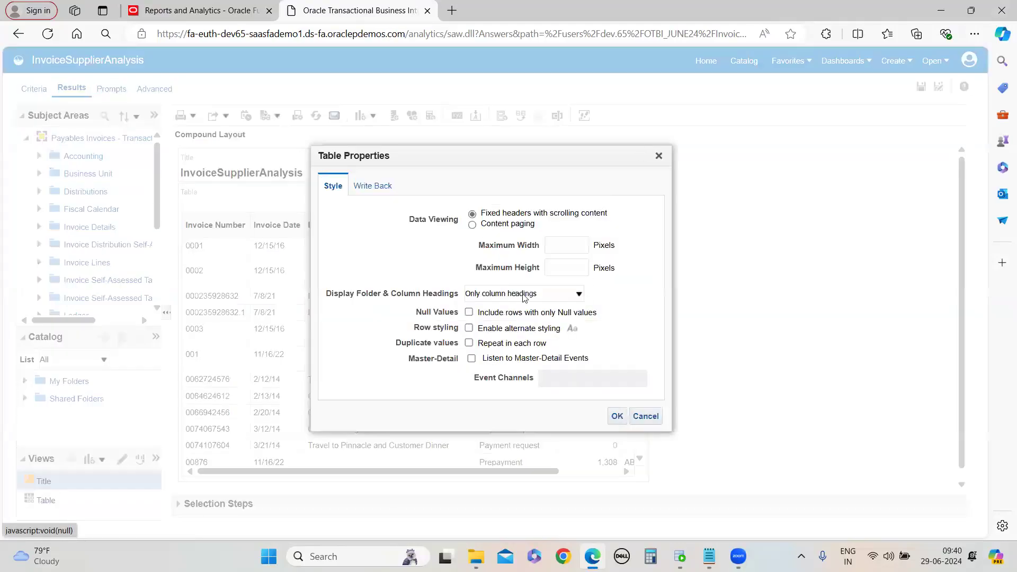
left_click(472, 225)
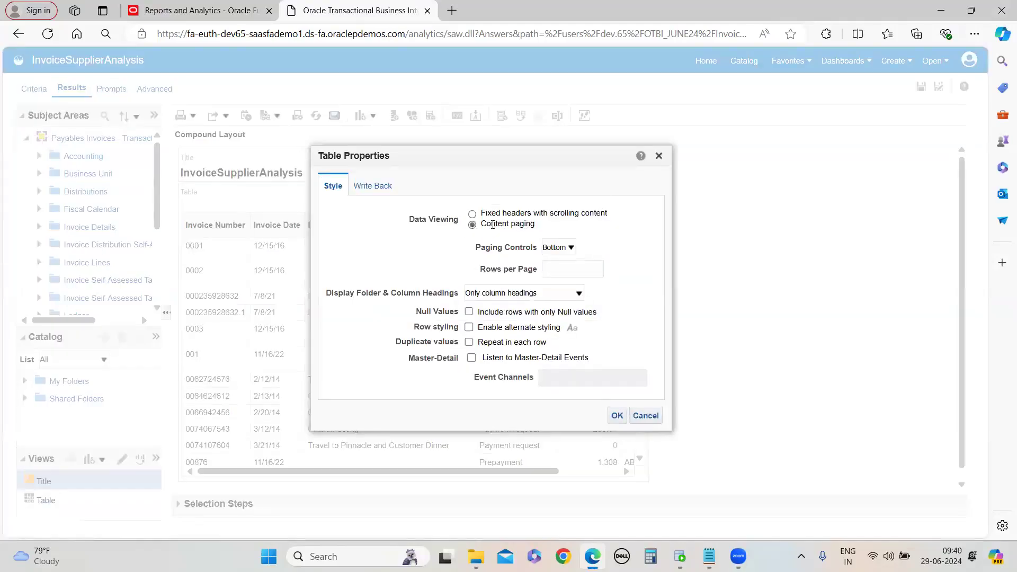
left_click(472, 214)
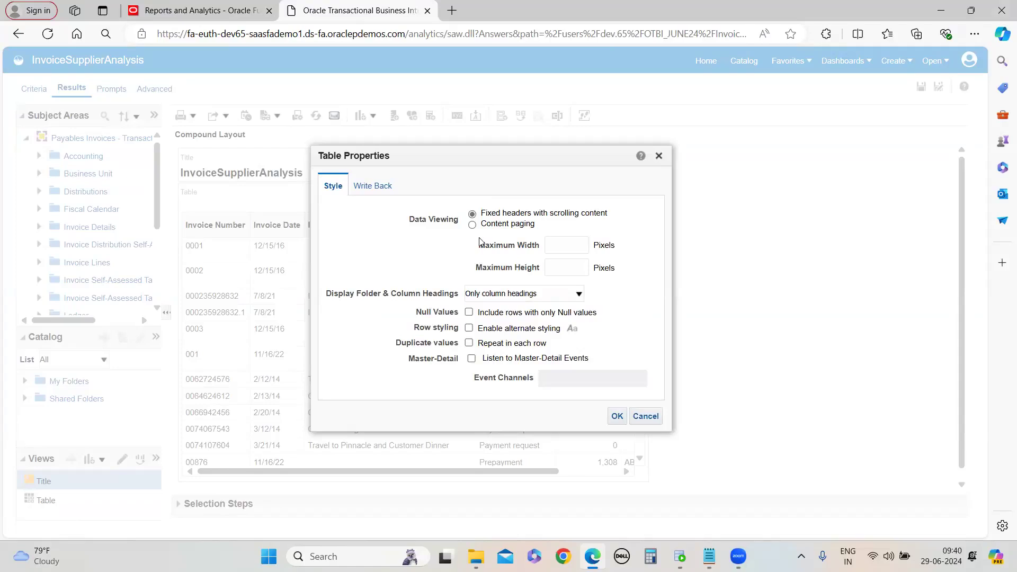
left_click(472, 224)
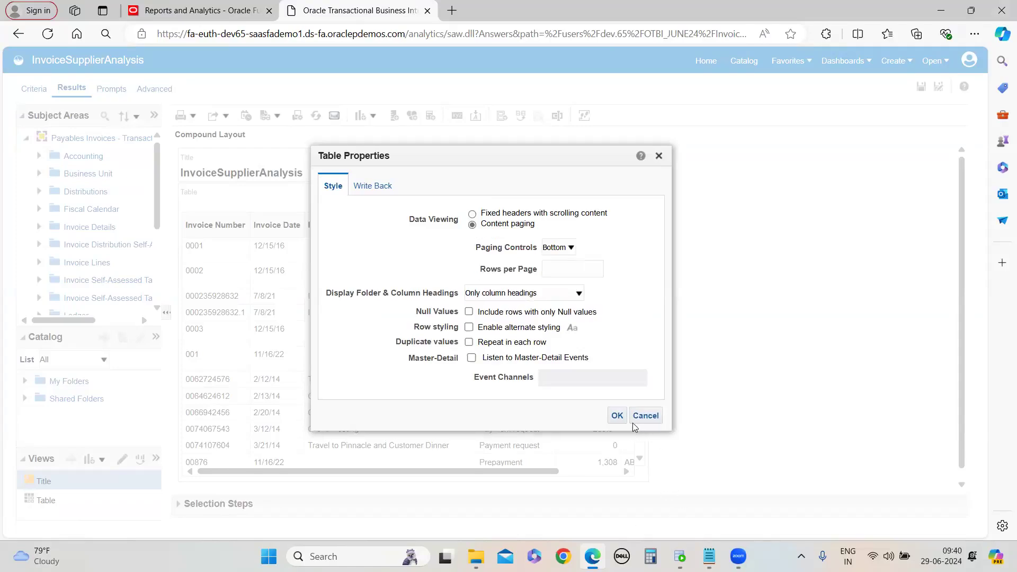
left_click(617, 415)
Review the table results and recheck that the table's data viewing is set to Content paging in Table Properties
scroll(766, 389, "down", 5)
scroll(755, 409, "up", 1)
scroll(750, 394, "up", 4)
scroll(749, 394, "down", 5)
scroll(749, 395, "up", 5)
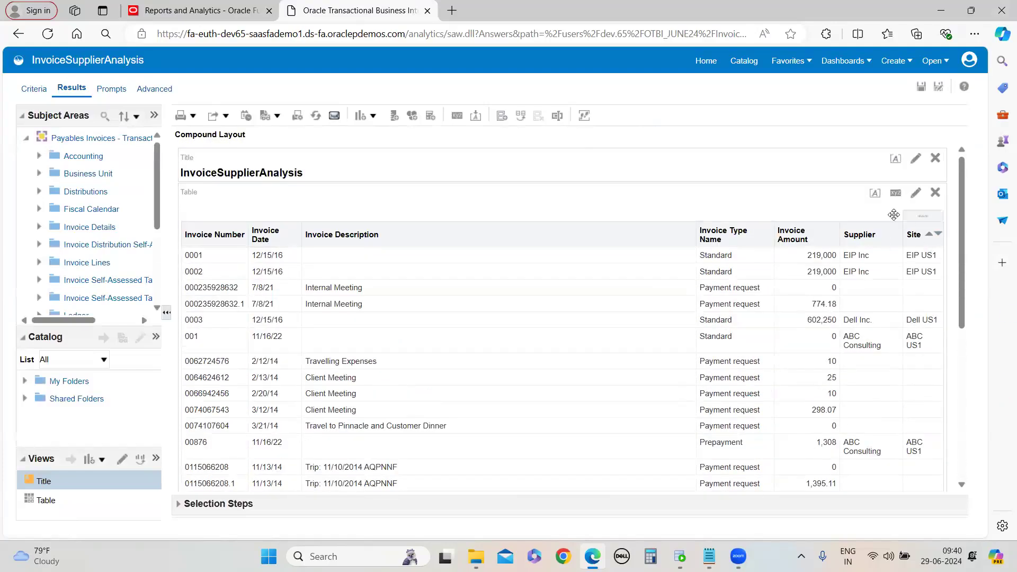
left_click(895, 196)
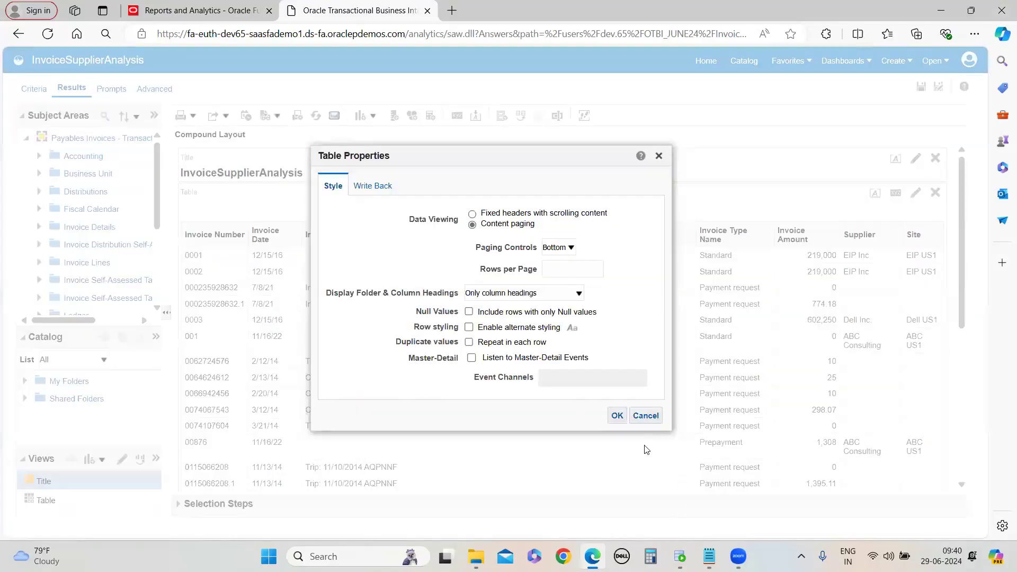
left_click(617, 415)
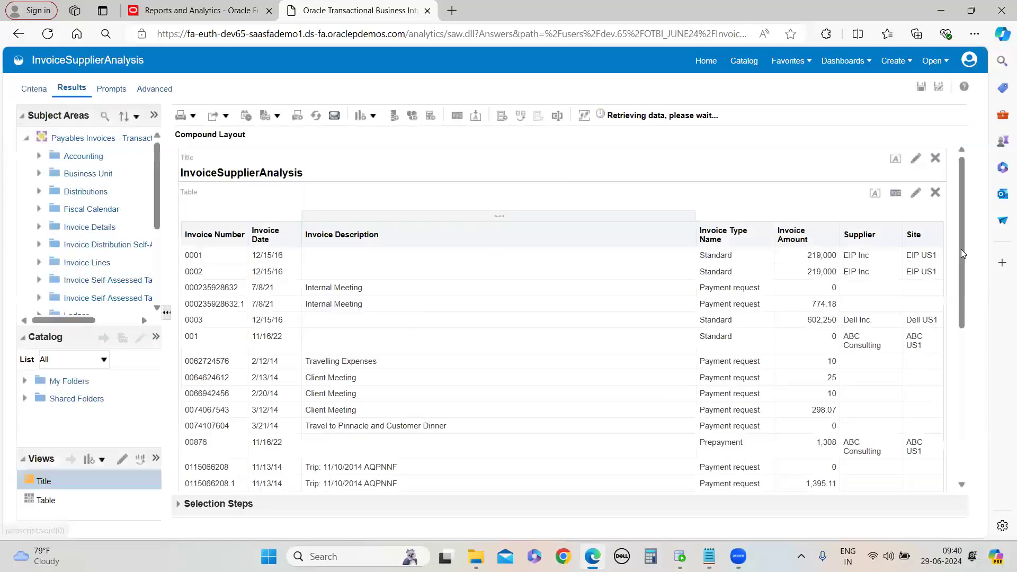
left_click(896, 194)
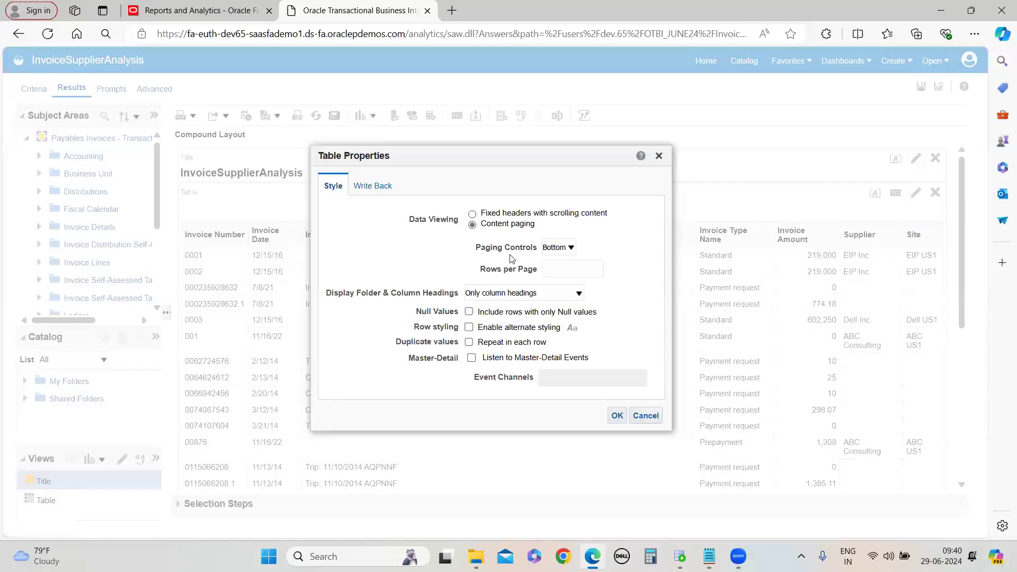
left_click(472, 214)
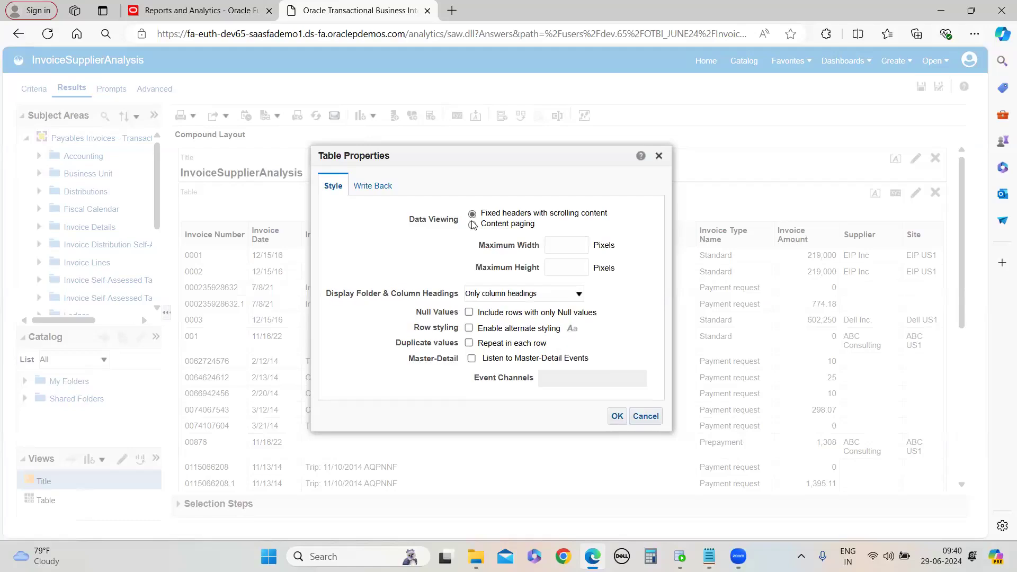
left_click(472, 224)
left_click(616, 415)
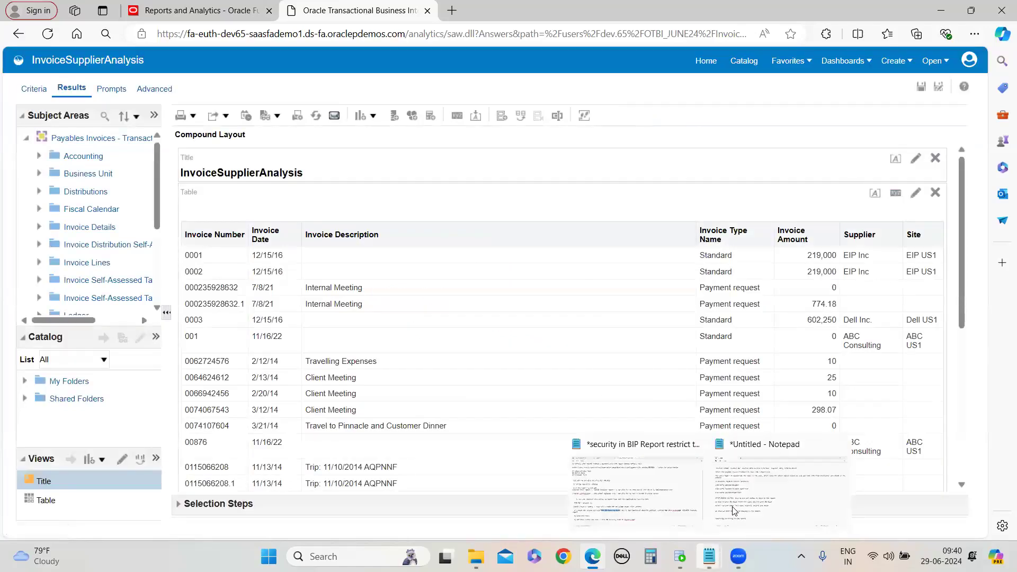
Switch to the Notepad notes, add a blank line at the end, and minimize Notepad
left_click(734, 507)
key("Return")
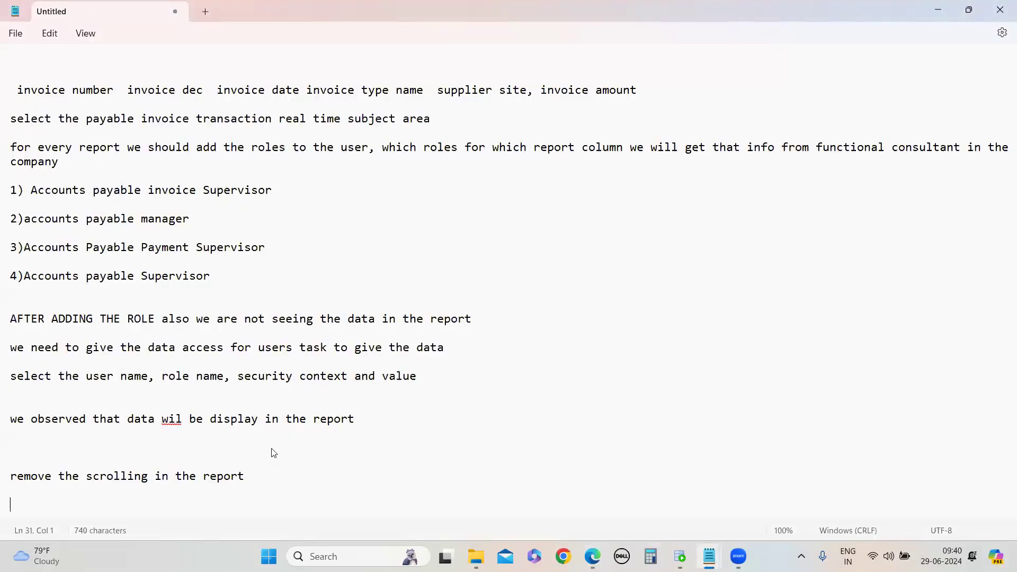
left_click(937, 11)
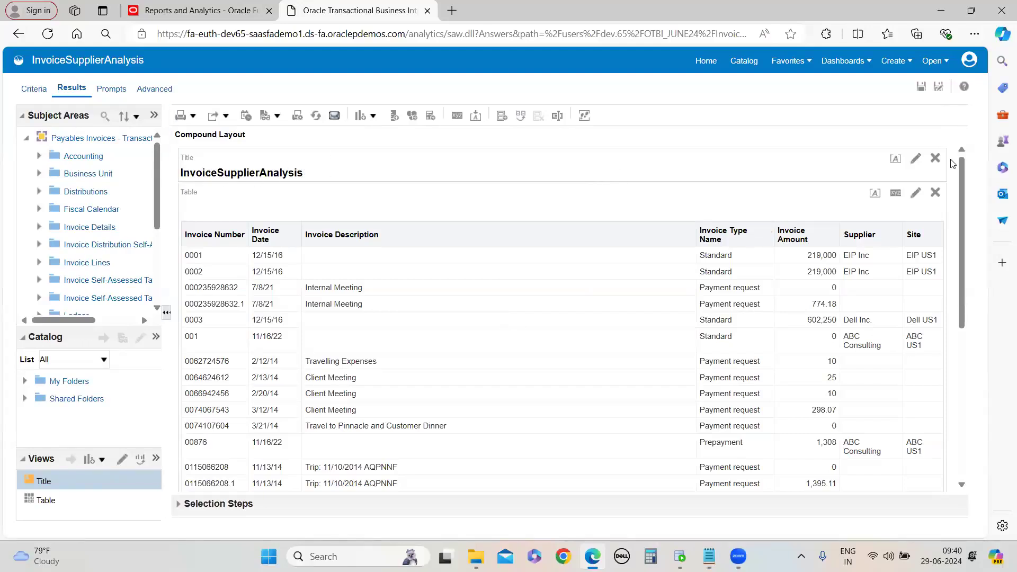
Edit the title view and set its title to Invoice Supplier Report
left_click(916, 158)
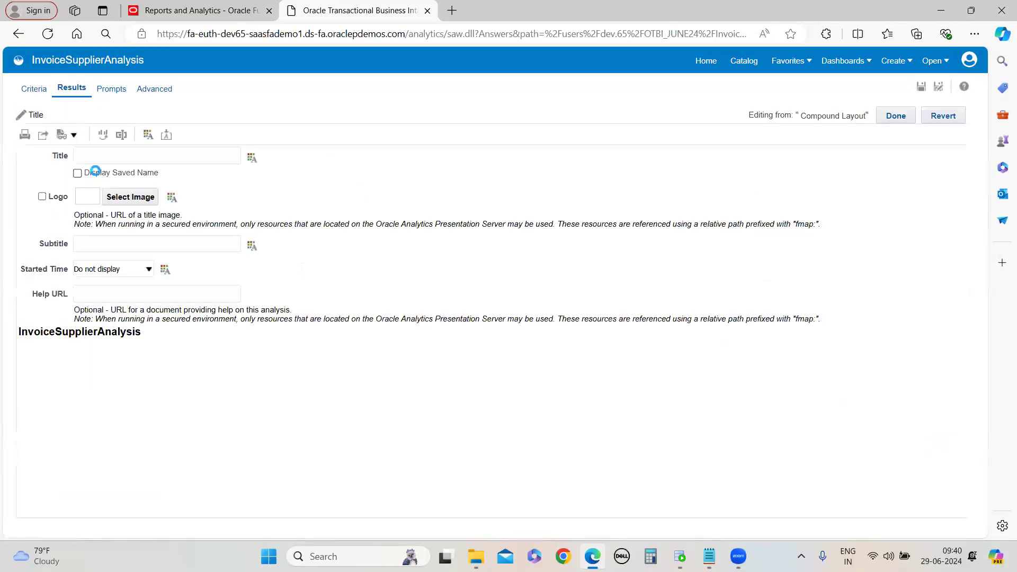
left_click(110, 160)
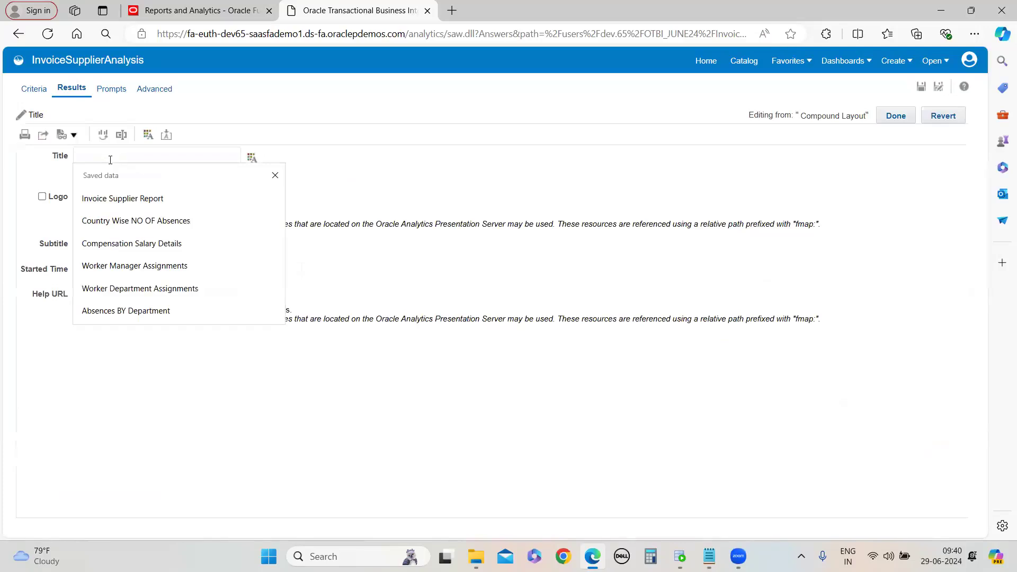
type("Invoice Supplier Report")
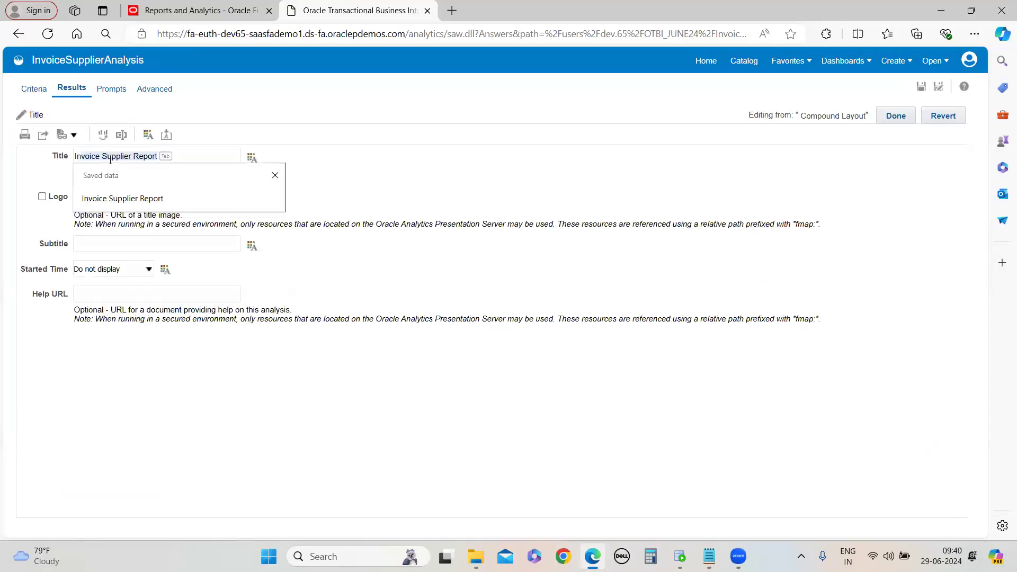
left_click(389, 198)
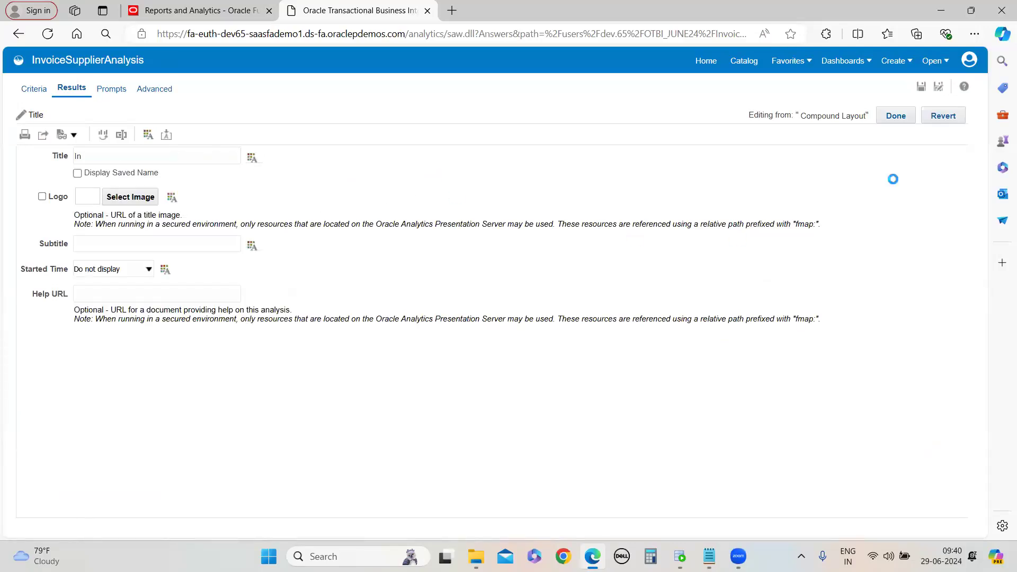
left_click(182, 159)
left_click(103, 198)
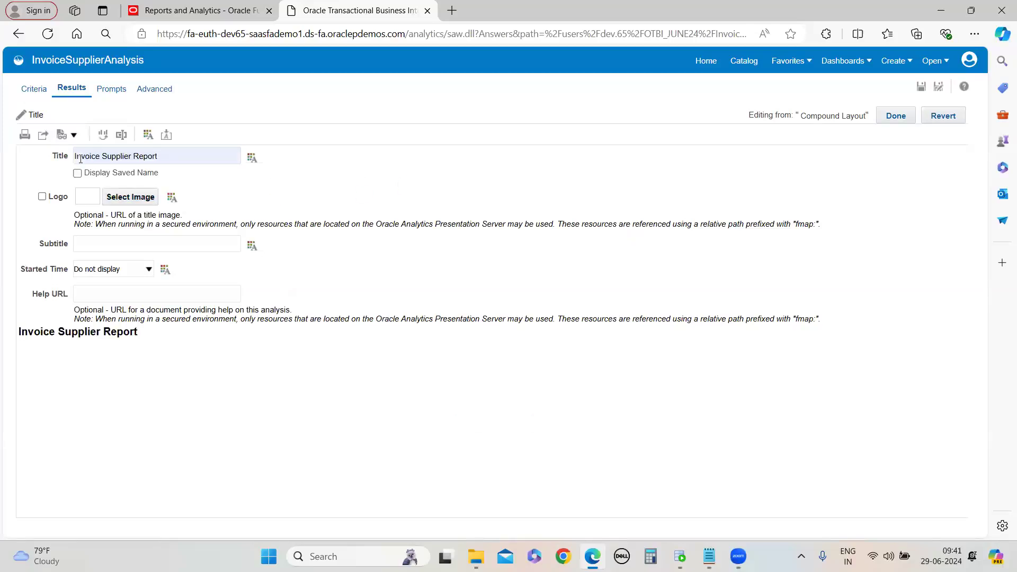
Format the title caption with a blue font color and return to the compound layout
left_click(252, 158)
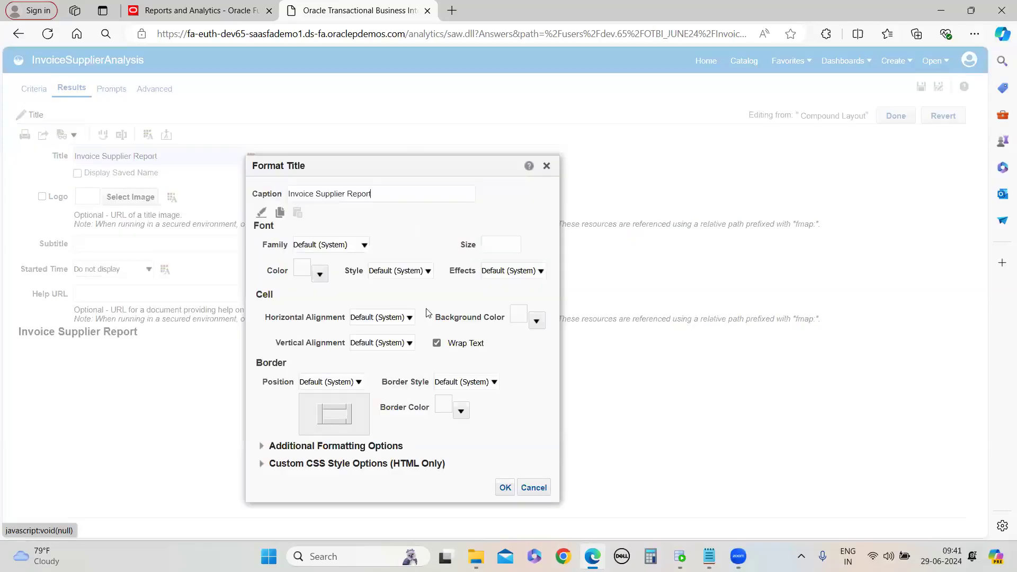
left_click(320, 274)
left_click(406, 324)
left_click(405, 443)
left_click(506, 487)
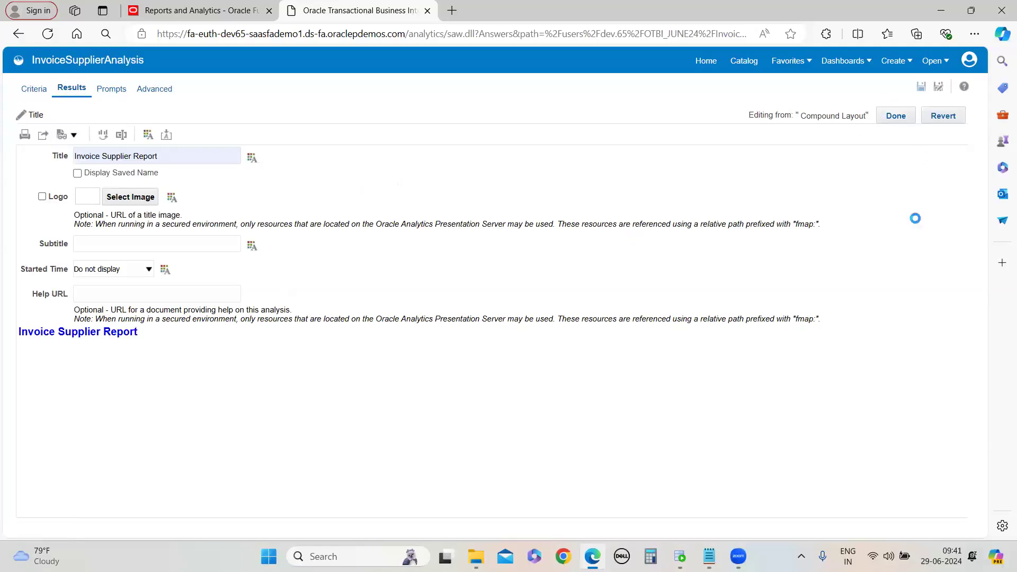
left_click(896, 116)
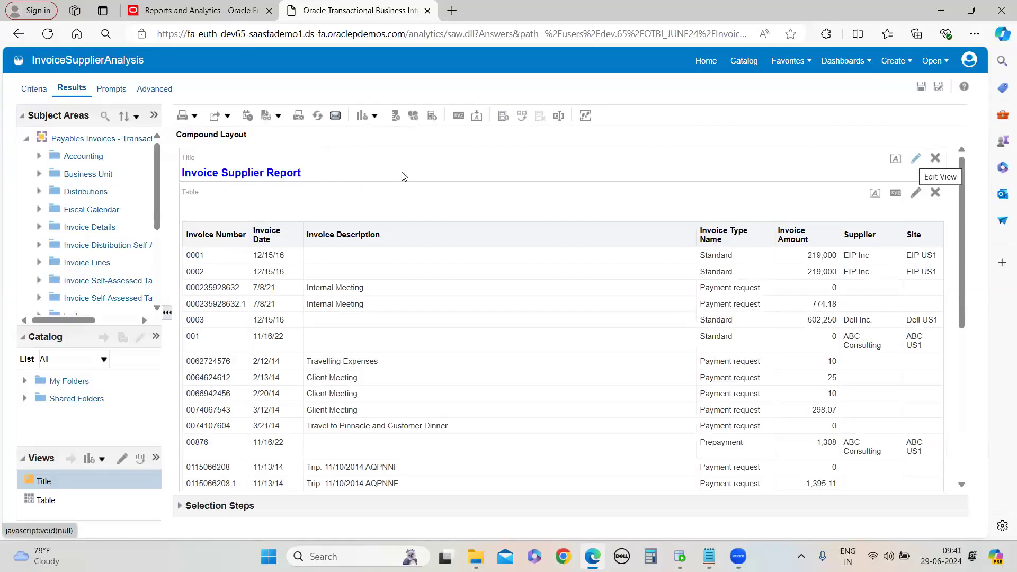
Reopen the title's Format Title dialog, confirm it, and return to the compound layout
left_click(917, 158)
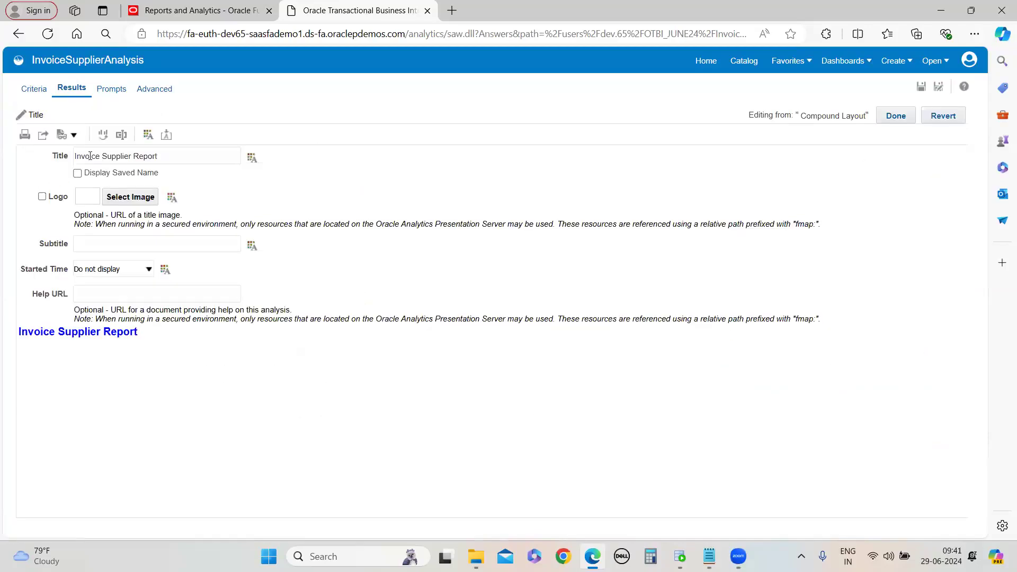
double_click(129, 157)
left_click(251, 157)
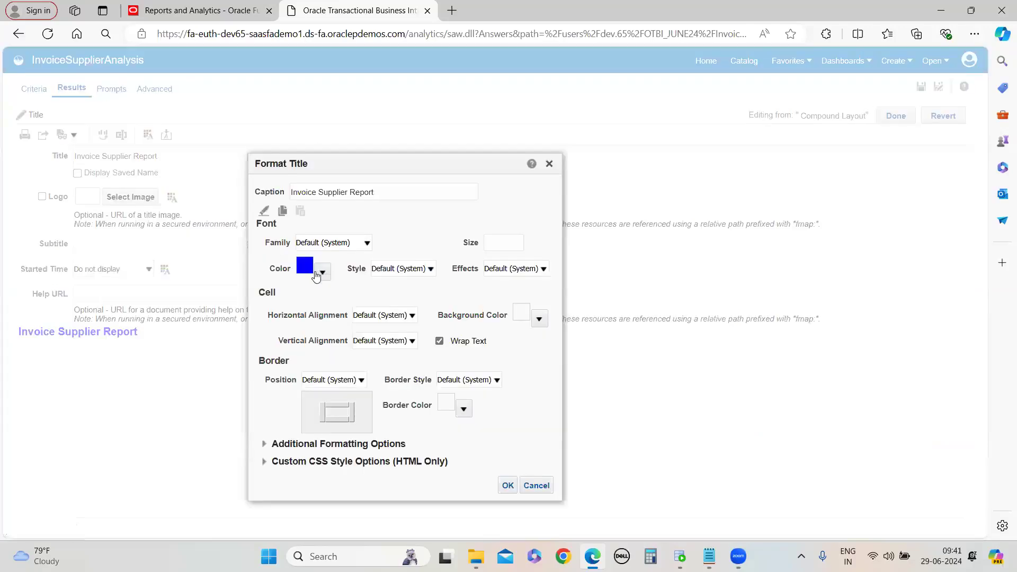
left_click(508, 485)
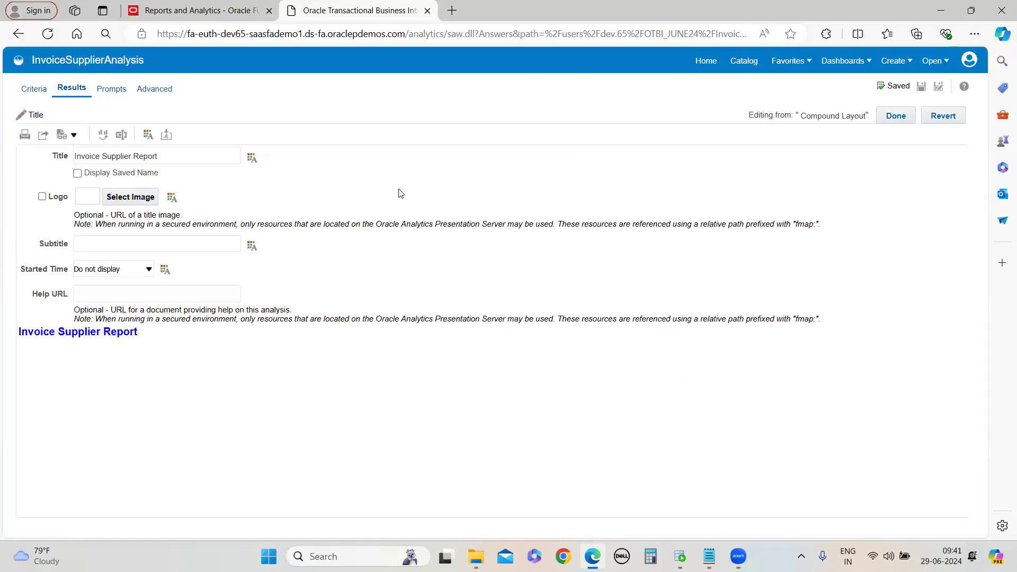
left_click(909, 122)
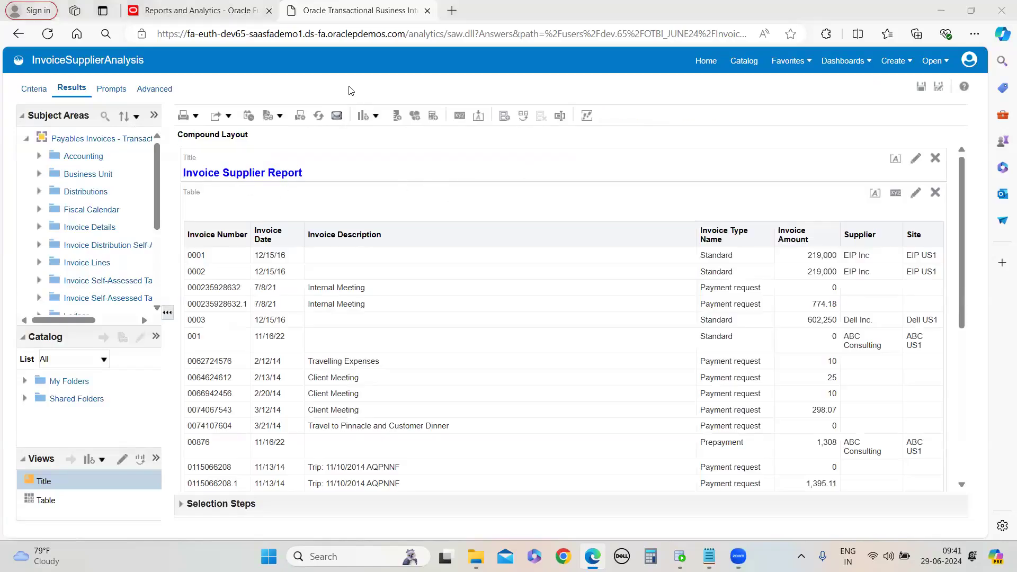
Confirm the table's properties and scroll through the table to check its paging controls
left_click(896, 194)
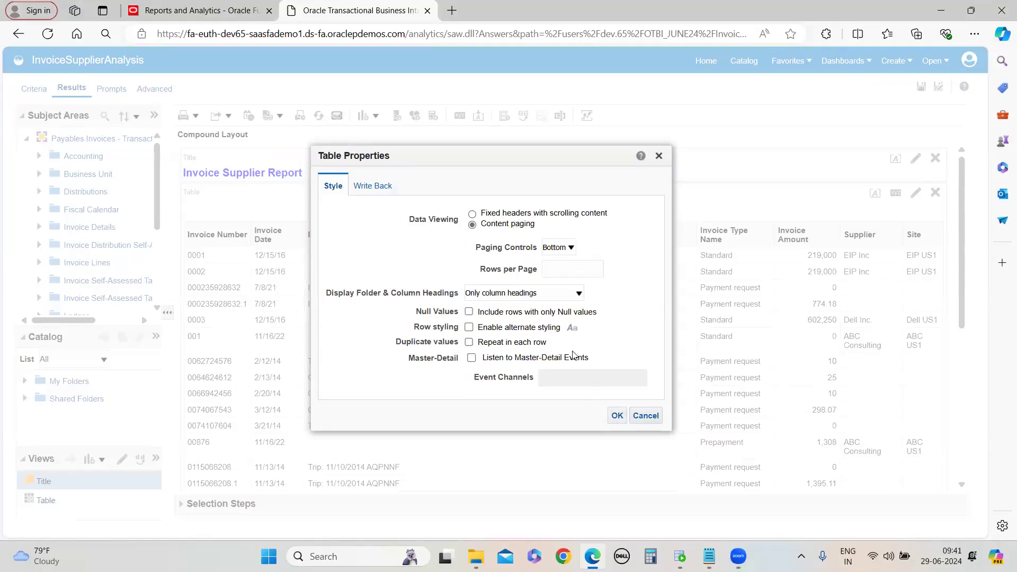
left_click(615, 418)
scroll(916, 314, "down", 5)
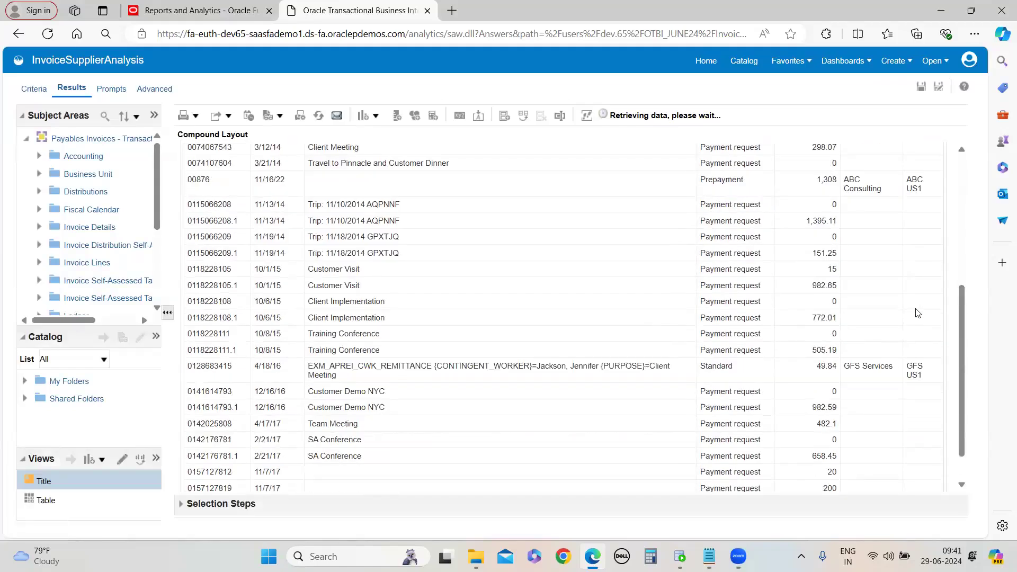
scroll(916, 314, "up", 5)
scroll(670, 366, "down", 5)
scroll(645, 333, "up", 5)
scroll(741, 360, "down", 5)
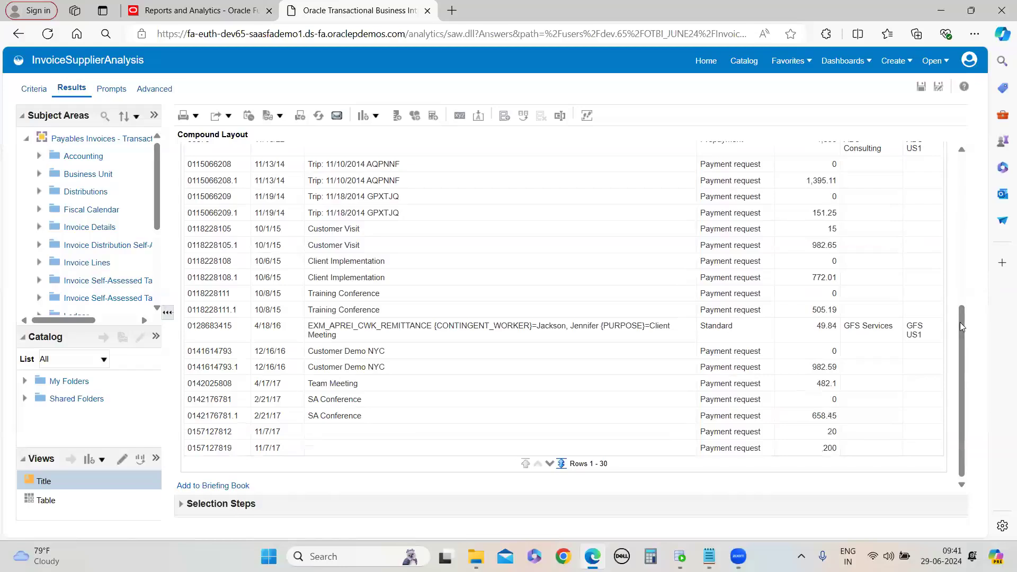
scroll(961, 331, "up", 5)
scroll(970, 370, "down", 5)
scroll(961, 371, "up", 5)
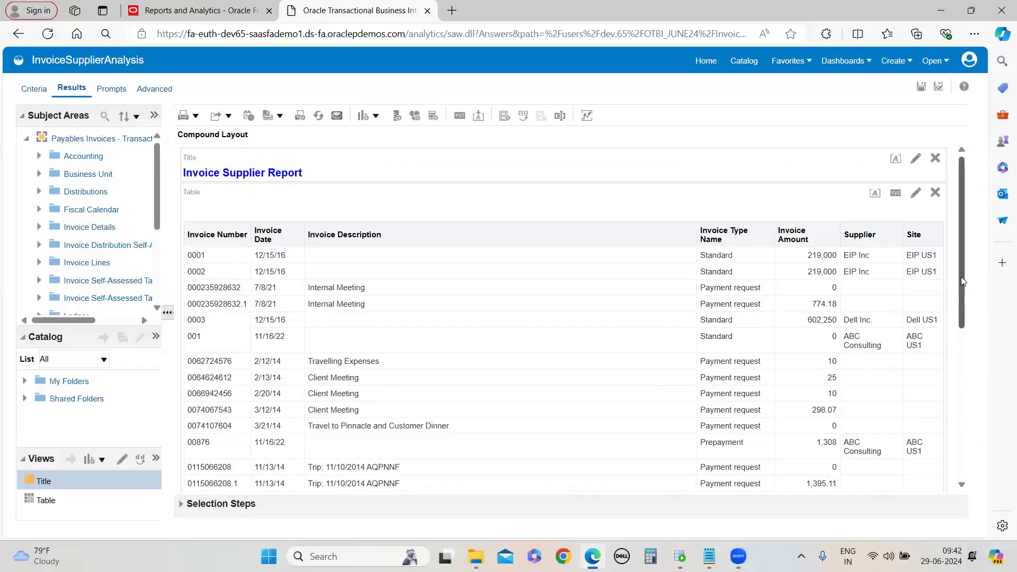
scroll(962, 280, "down", 5)
scroll(963, 484, "up", 5)
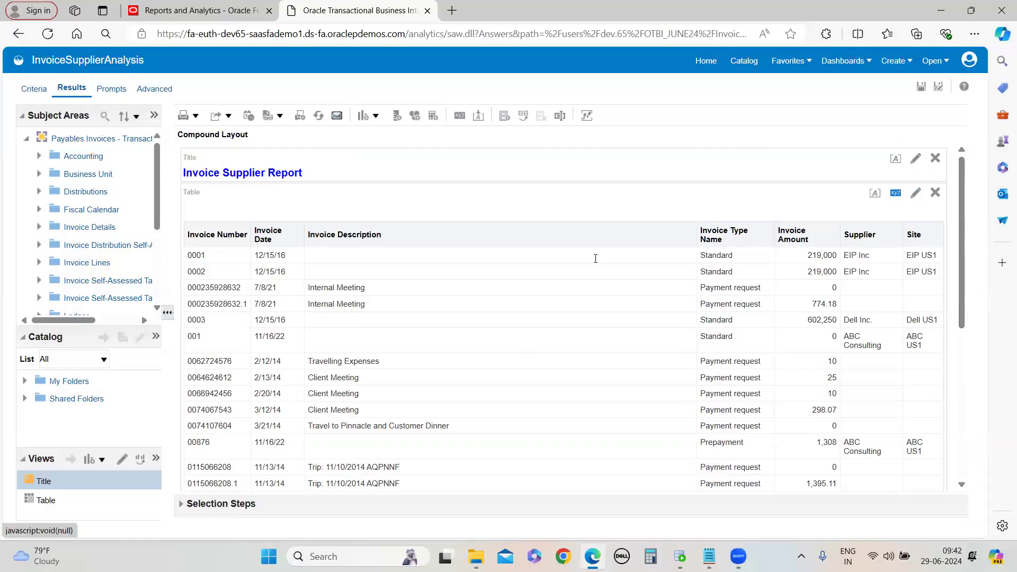
Set the table's data viewing back to Content paging in Table Properties
left_click(895, 194)
left_click(616, 416)
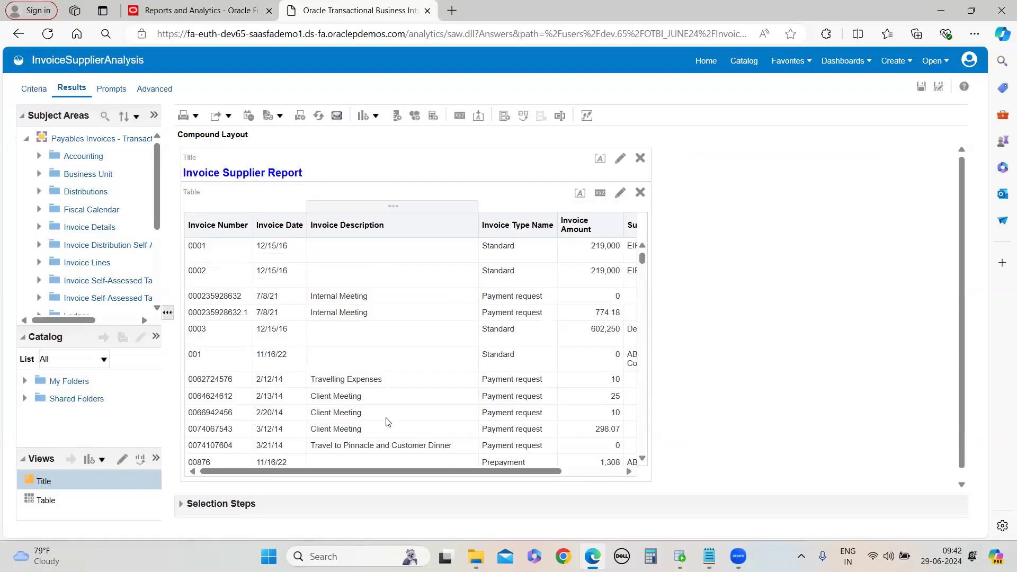
left_click(602, 194)
left_click(472, 225)
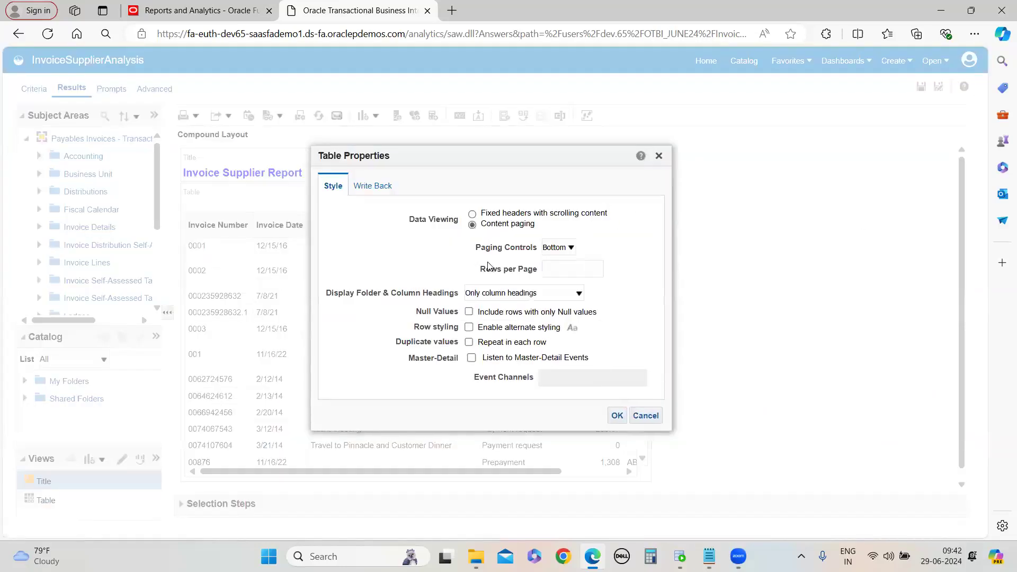
left_click(616, 416)
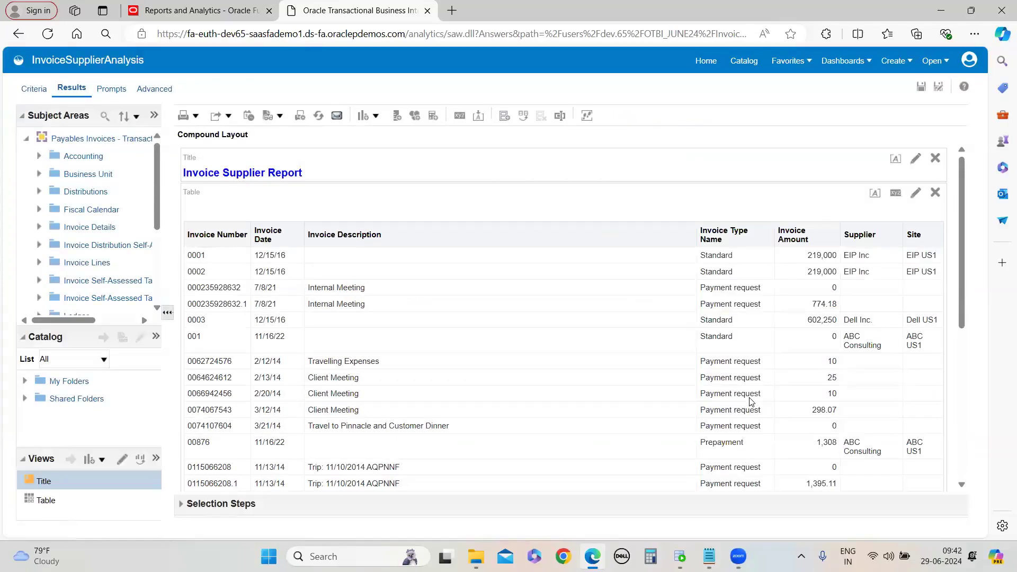
Scroll through the table to examine the paging controls below the rows
scroll(691, 365, "down", 5)
scroll(691, 364, "up", 3)
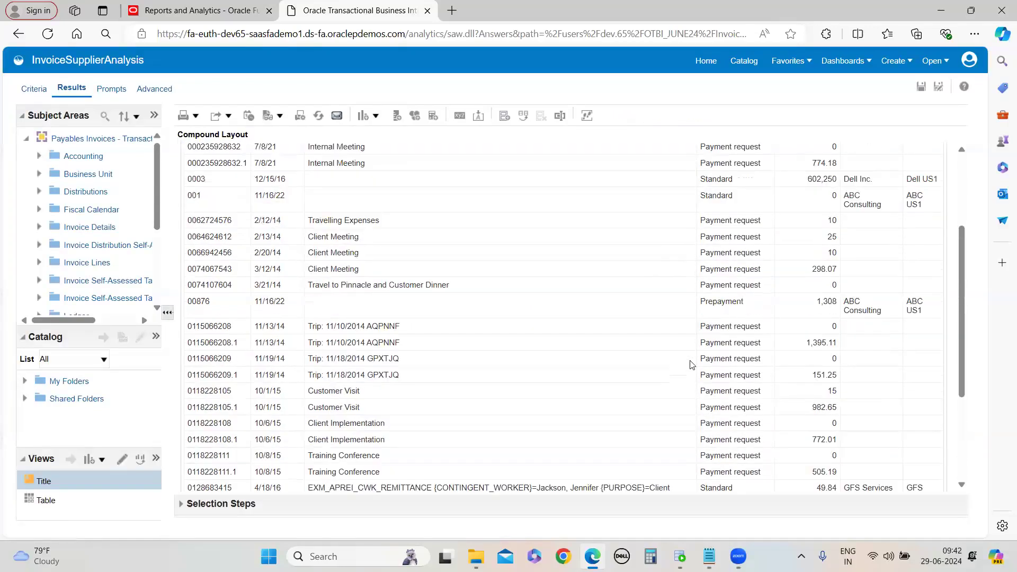
scroll(691, 364, "up", 3)
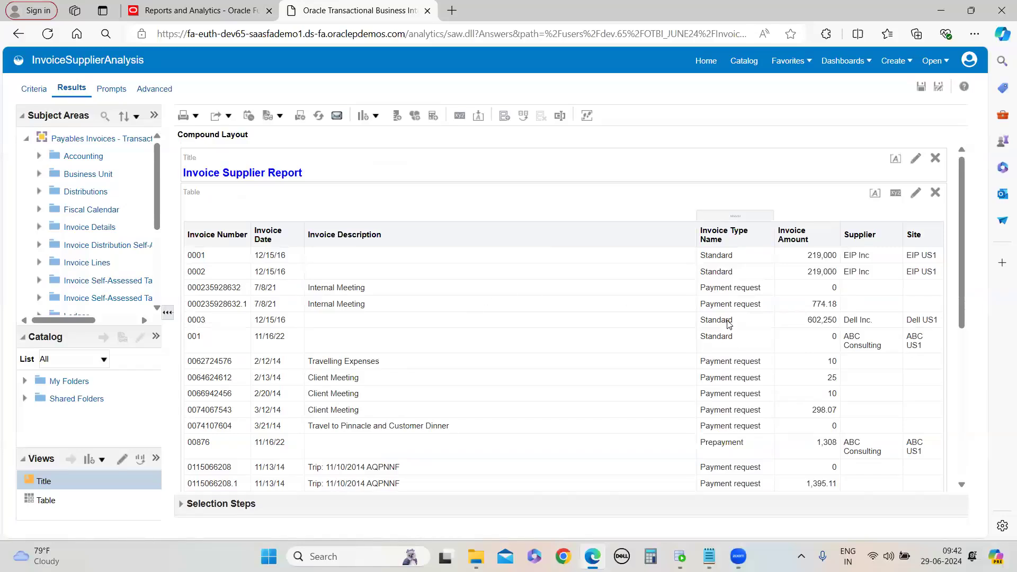
scroll(863, 345, "down", 5)
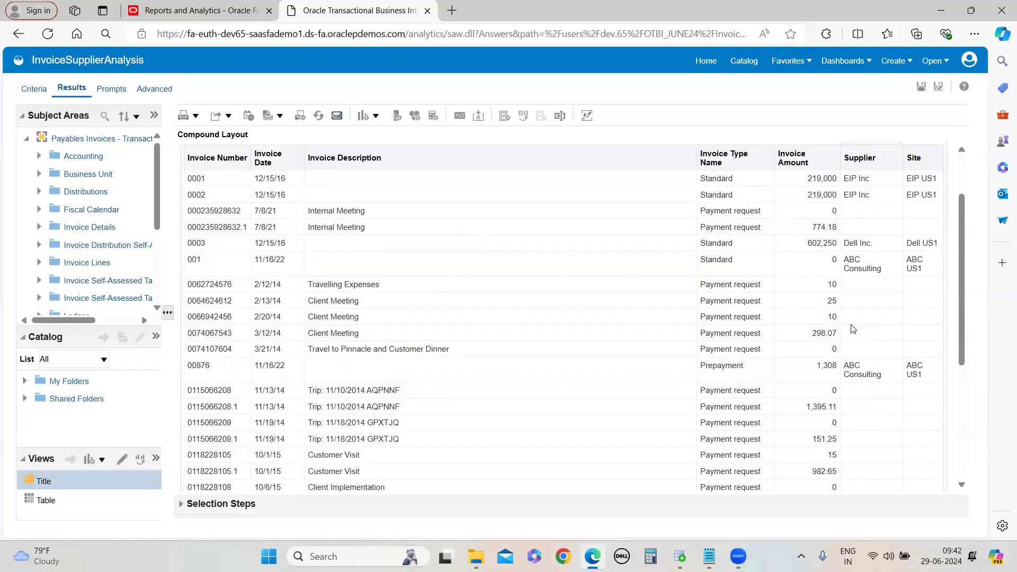
scroll(376, 262, "up", 5)
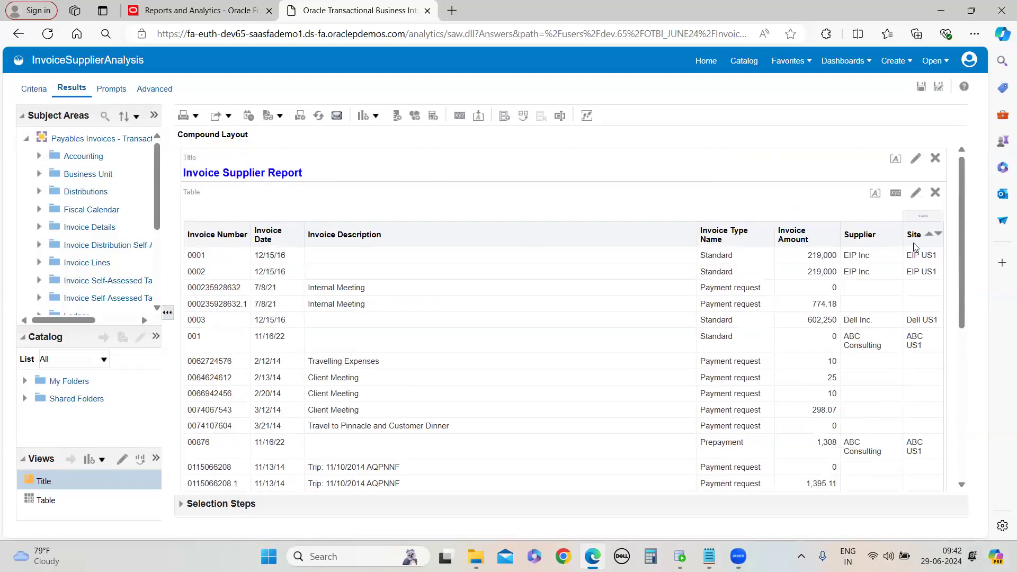
scroll(869, 421, "down", 5)
scroll(845, 419, "up", 5)
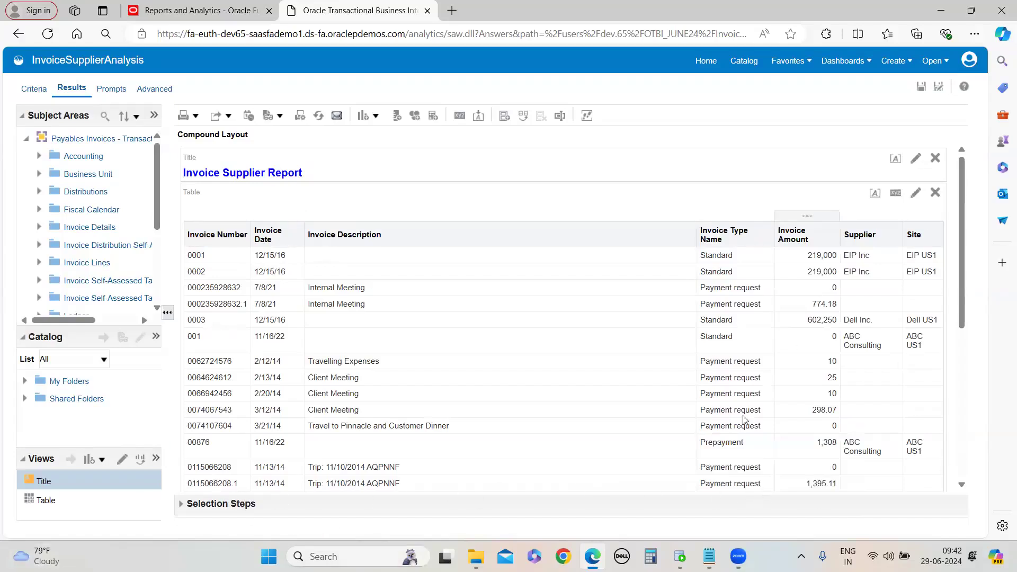
scroll(341, 392, "down", 5)
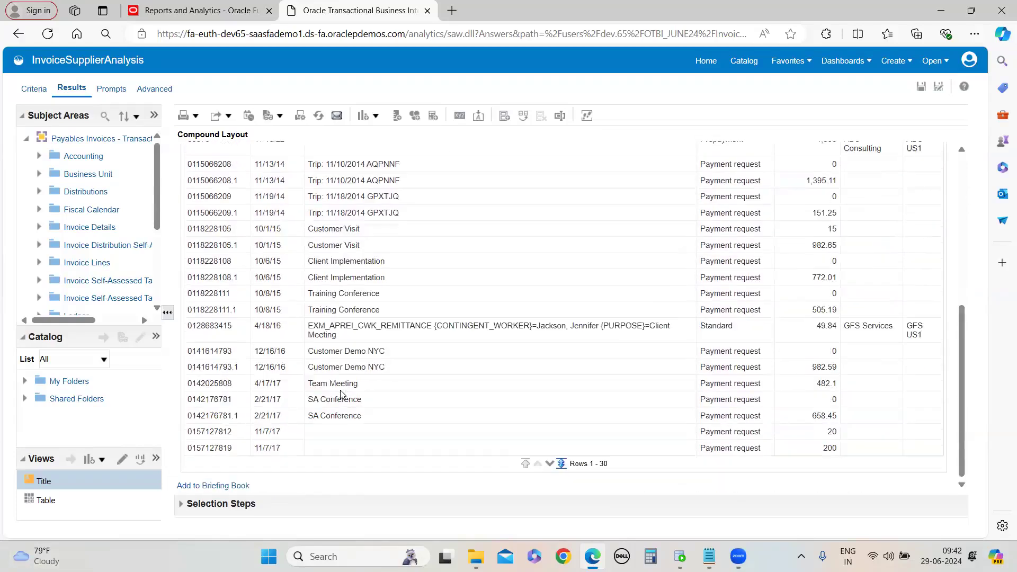
scroll(342, 392, "up", 5)
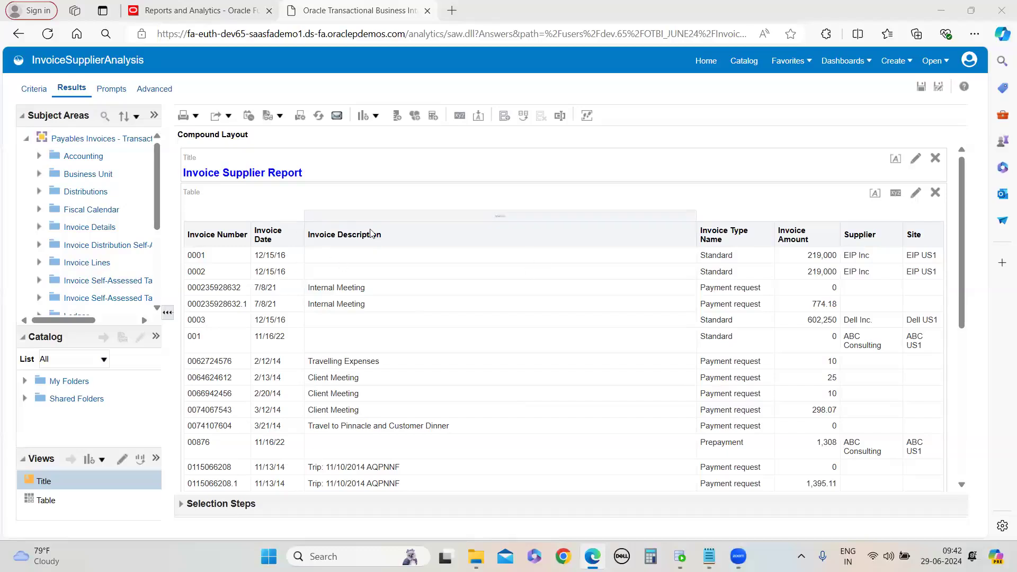
Review the Invoice Description column's properties across its format tabs and cancel the dialog
left_click(34, 91)
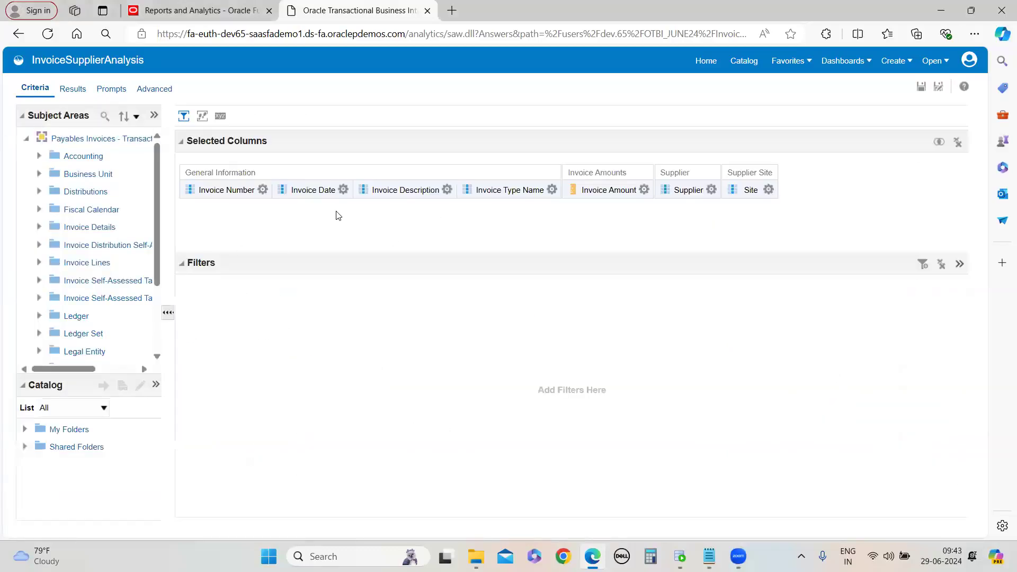
left_click(447, 190)
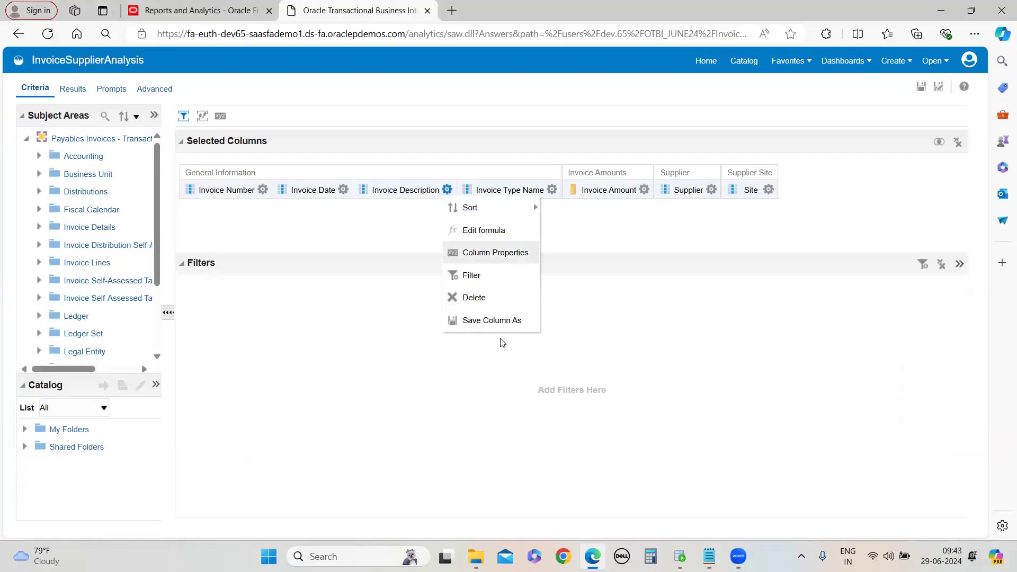
left_click(360, 132)
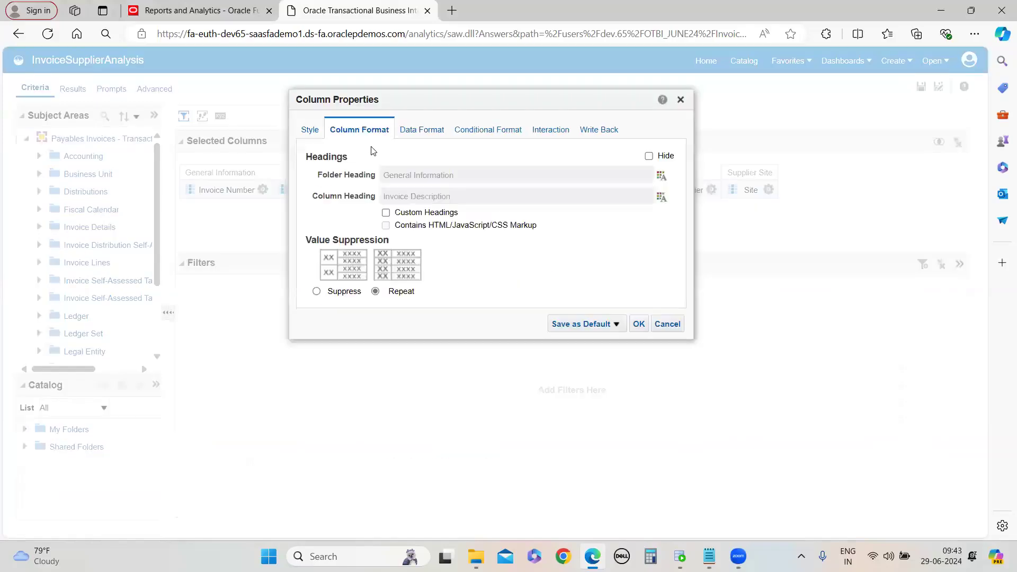
left_click(422, 130)
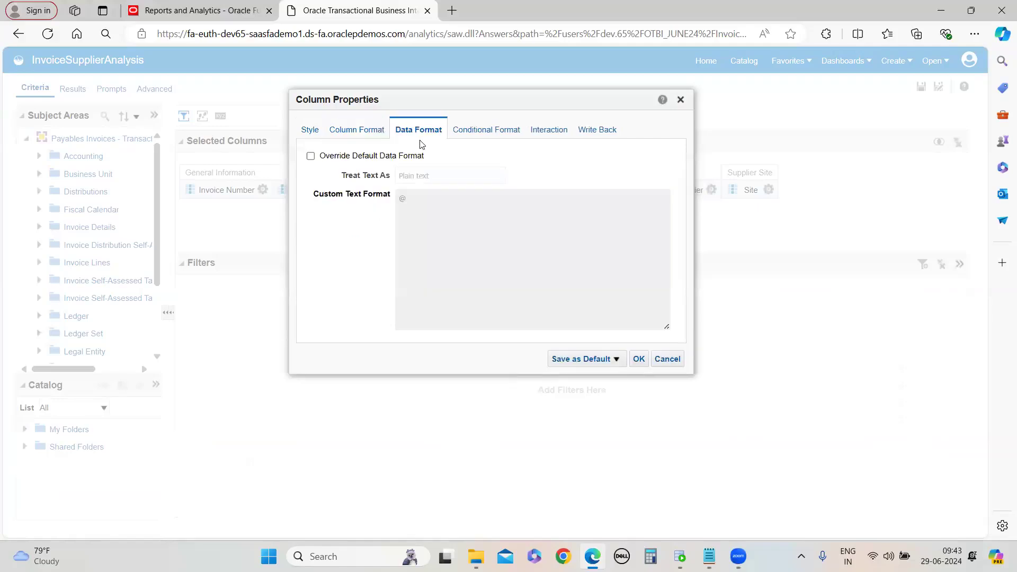
left_click(311, 130)
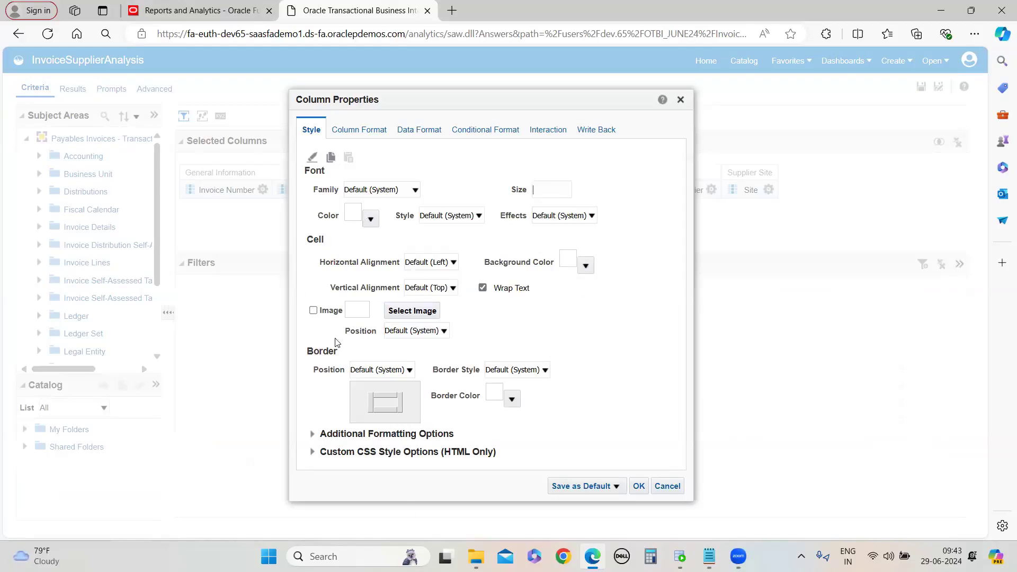
left_click(667, 485)
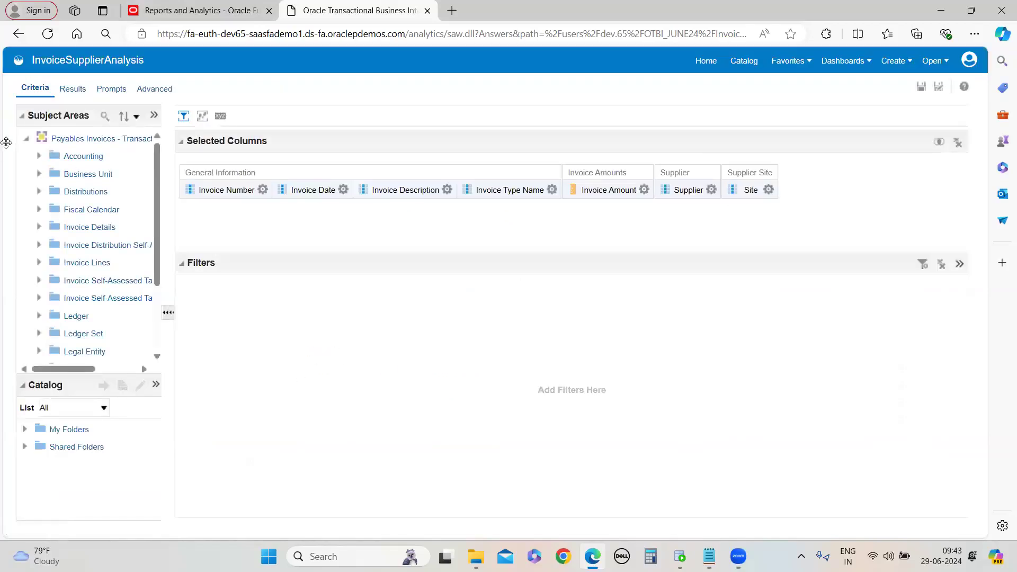
Return to the results, scroll through the table, and save the analysis
left_click(74, 90)
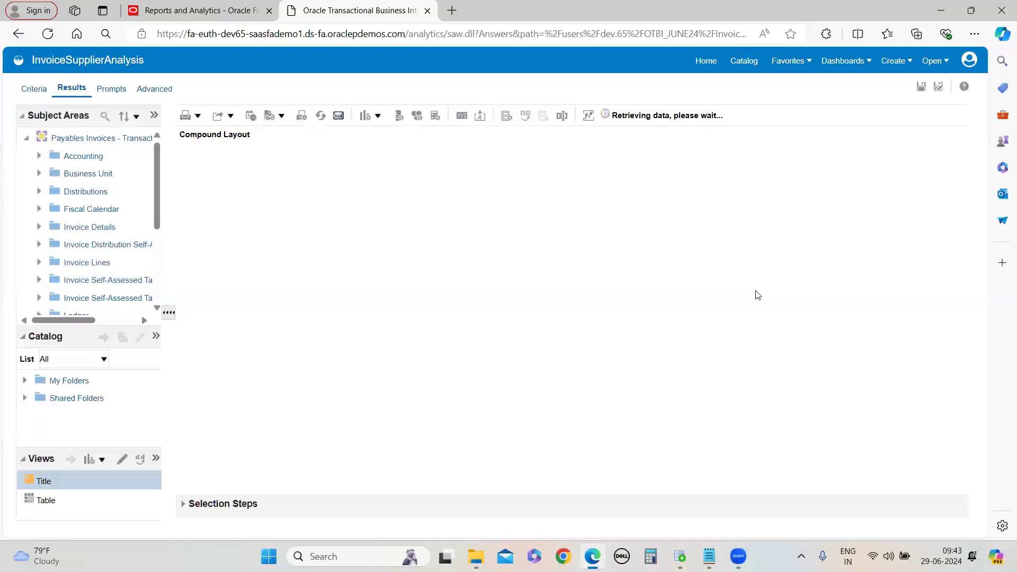
scroll(645, 351, "down", 5)
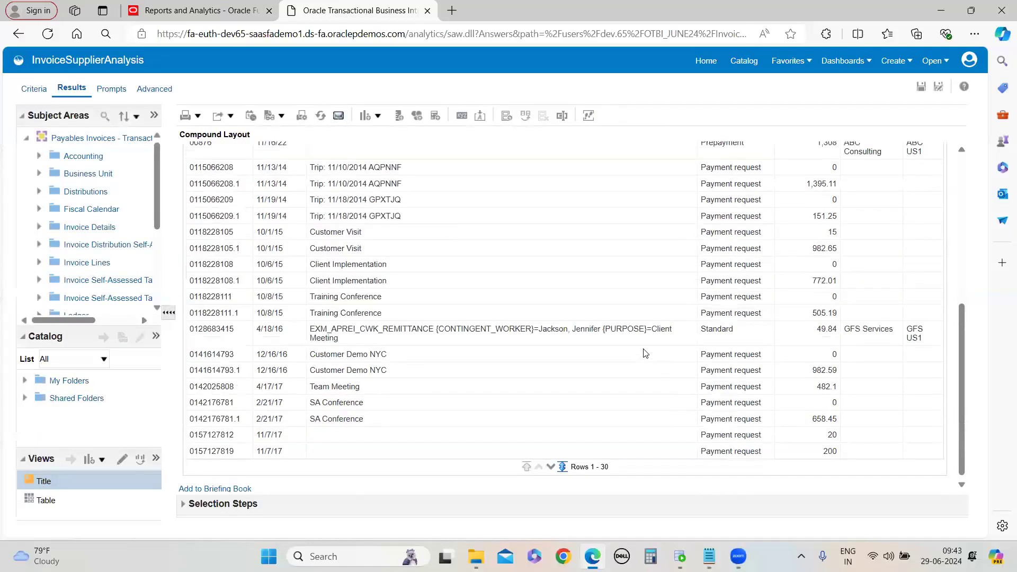
scroll(645, 353, "up", 5)
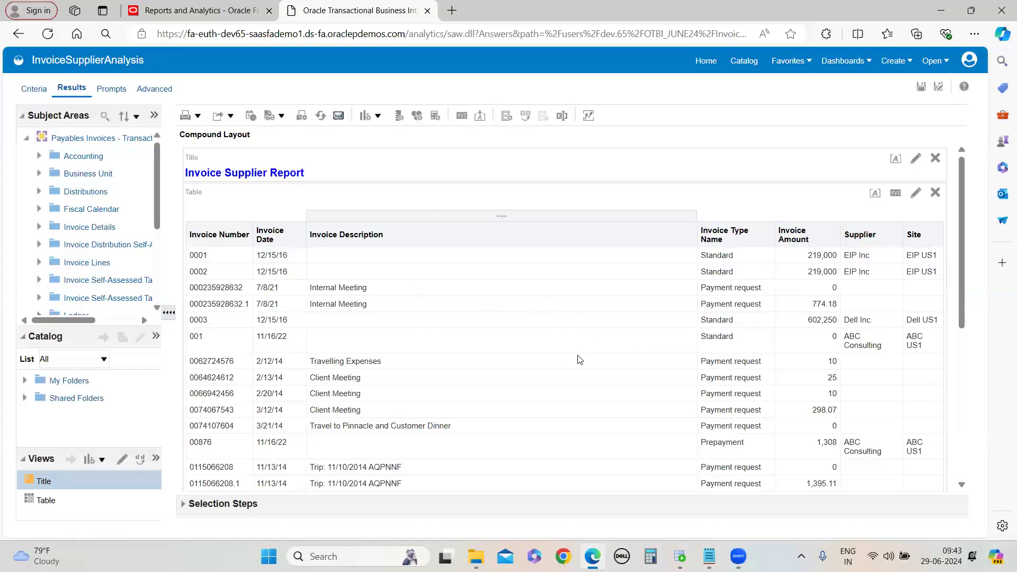
scroll(590, 375, "down", 5)
scroll(595, 386, "up", 5)
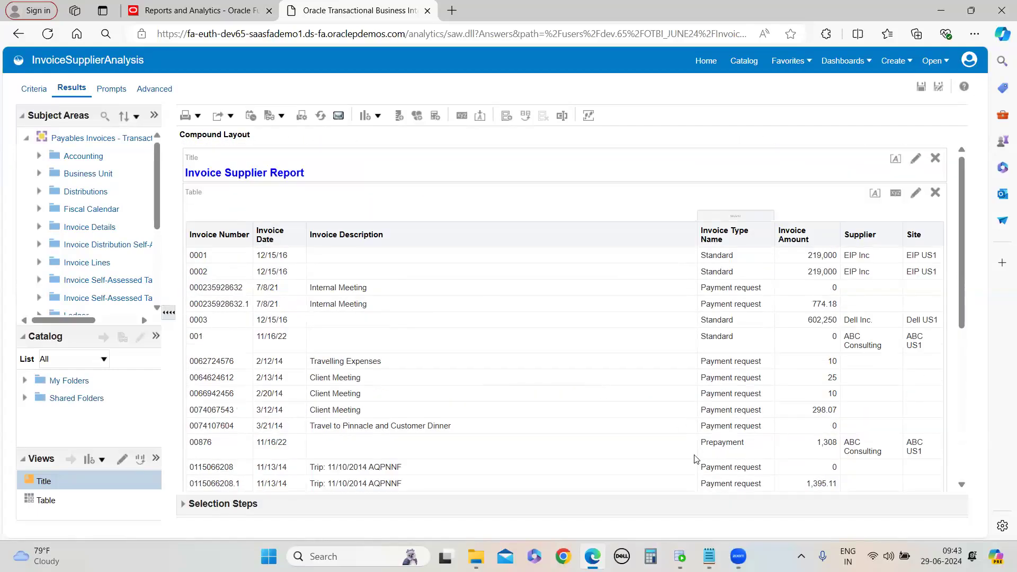
left_click(921, 86)
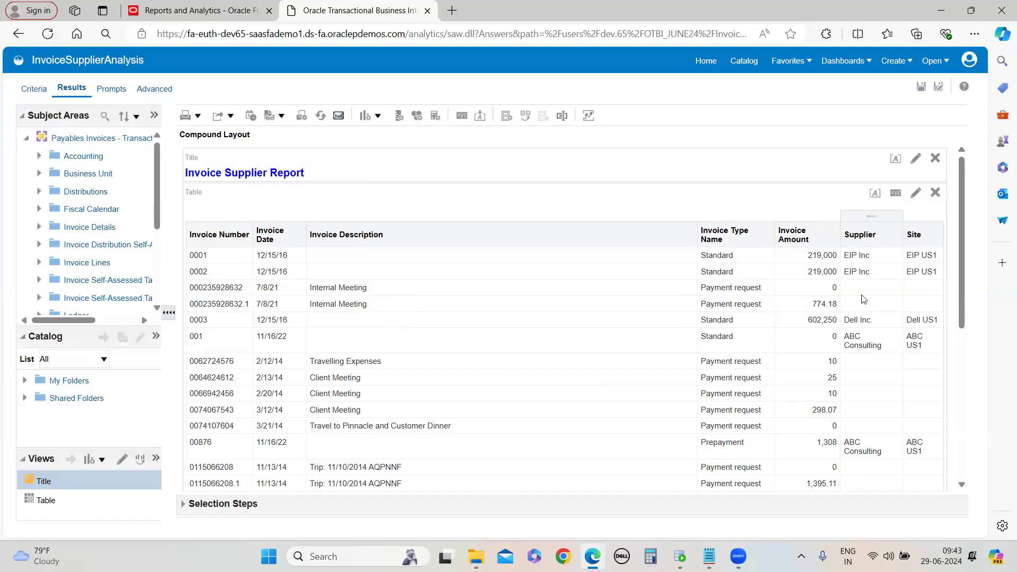
scroll(863, 397, "down", 6)
scroll(858, 371, "up", 6)
mouse_move(709, 556)
left_click(780, 500)
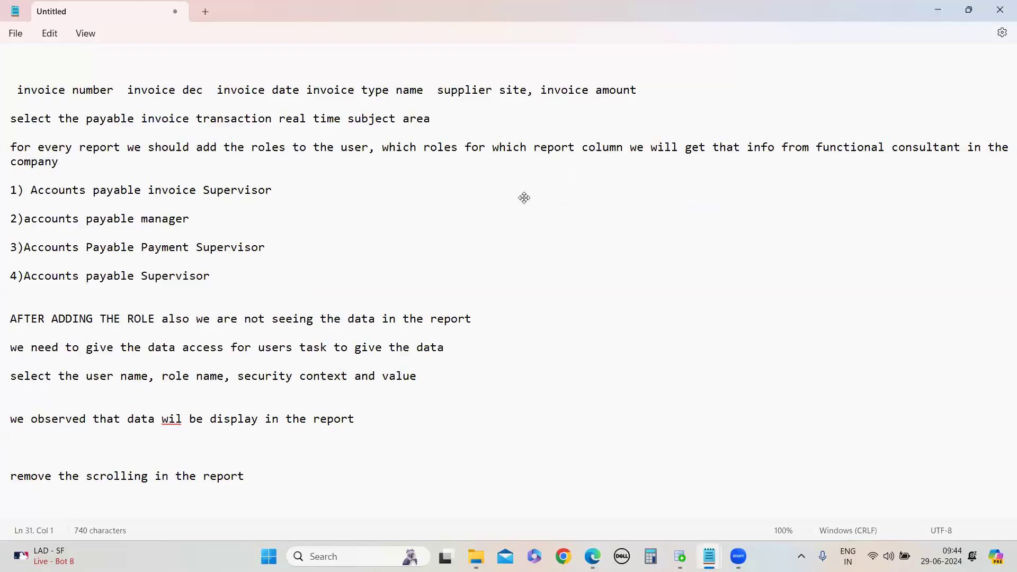
key("alt+Tab")
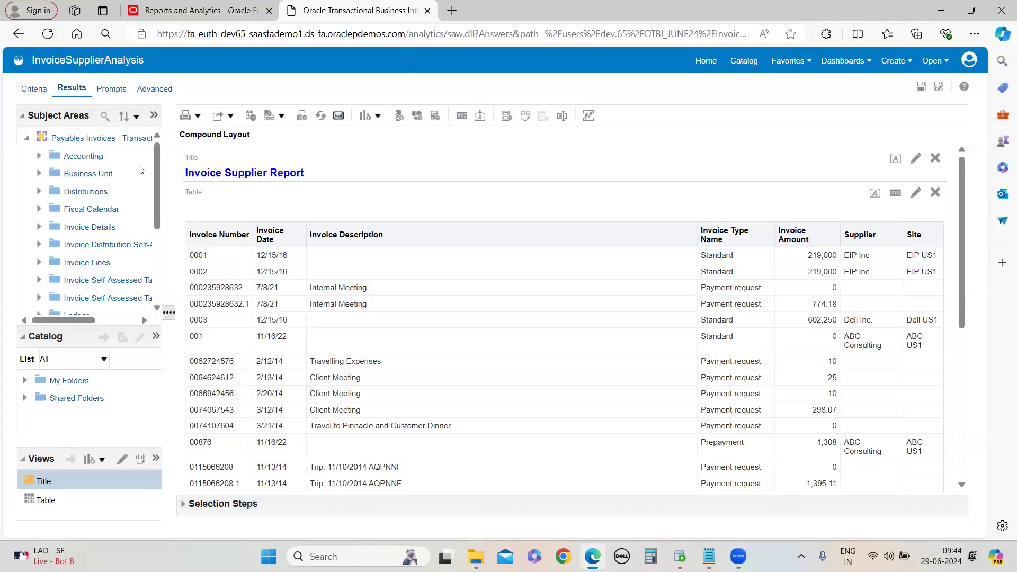
Add a filter on the Supplier column with the operator is not null
left_click(34, 91)
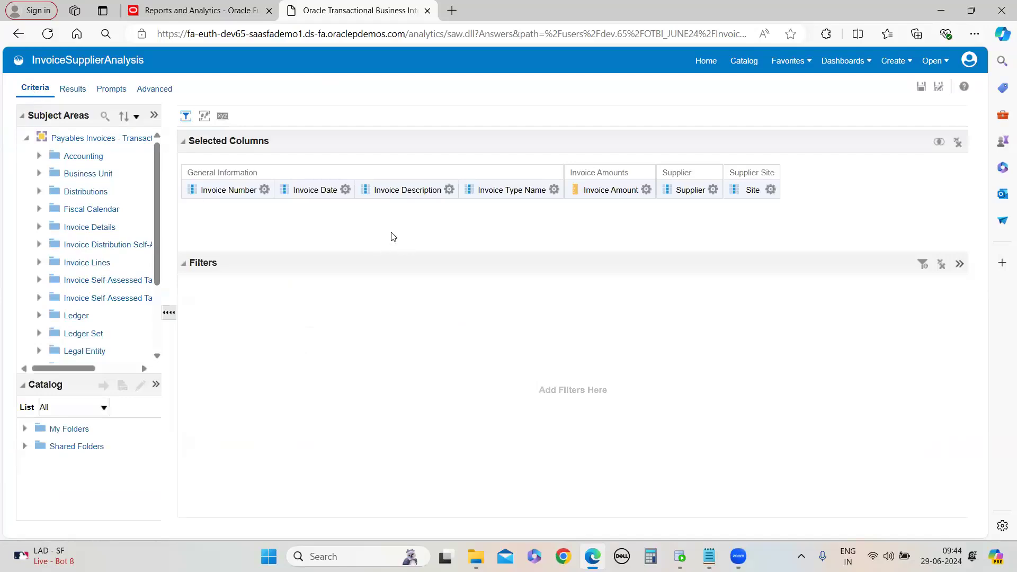
left_click(771, 190)
left_click(554, 190)
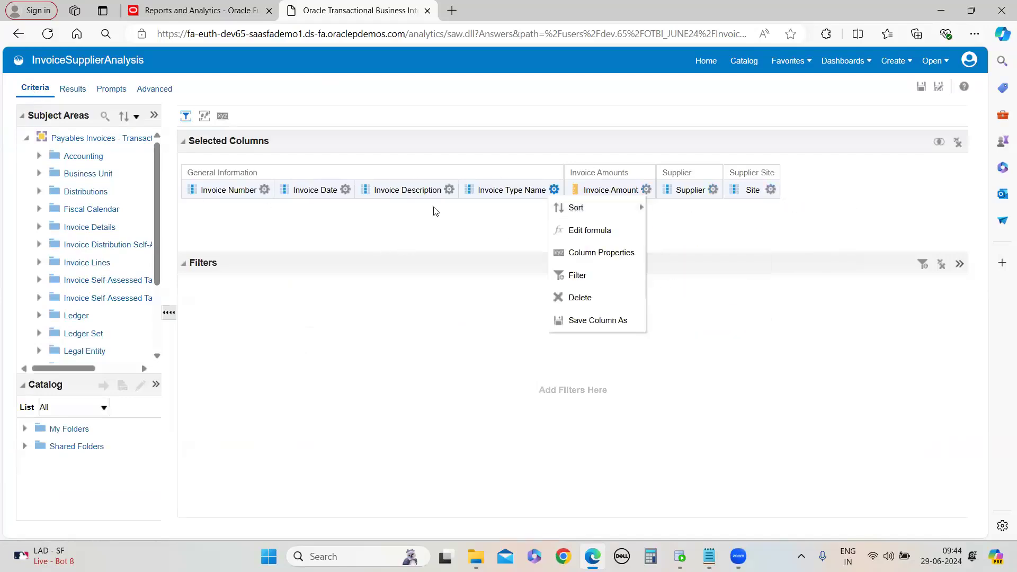
left_click(646, 190)
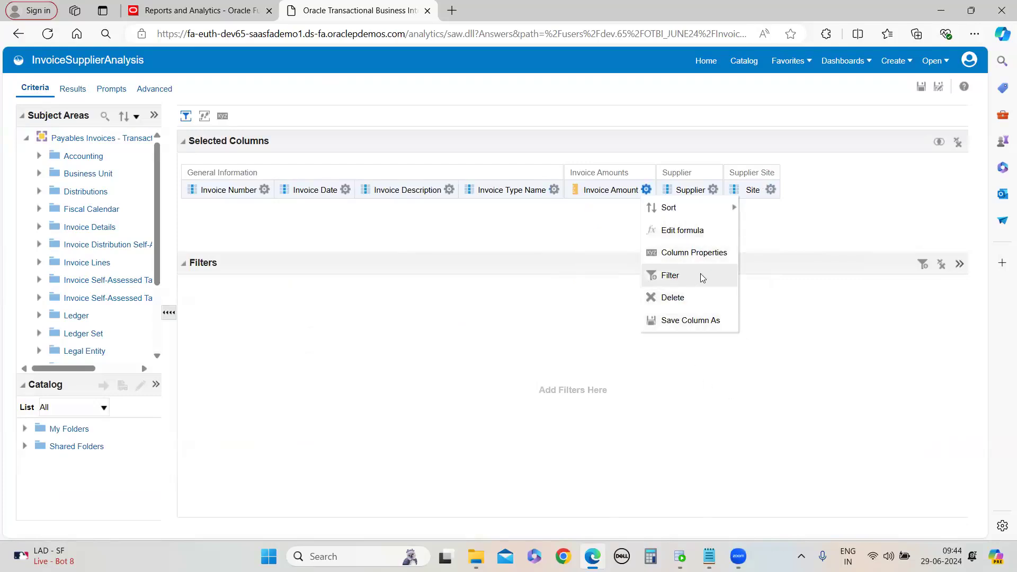
left_click(713, 190)
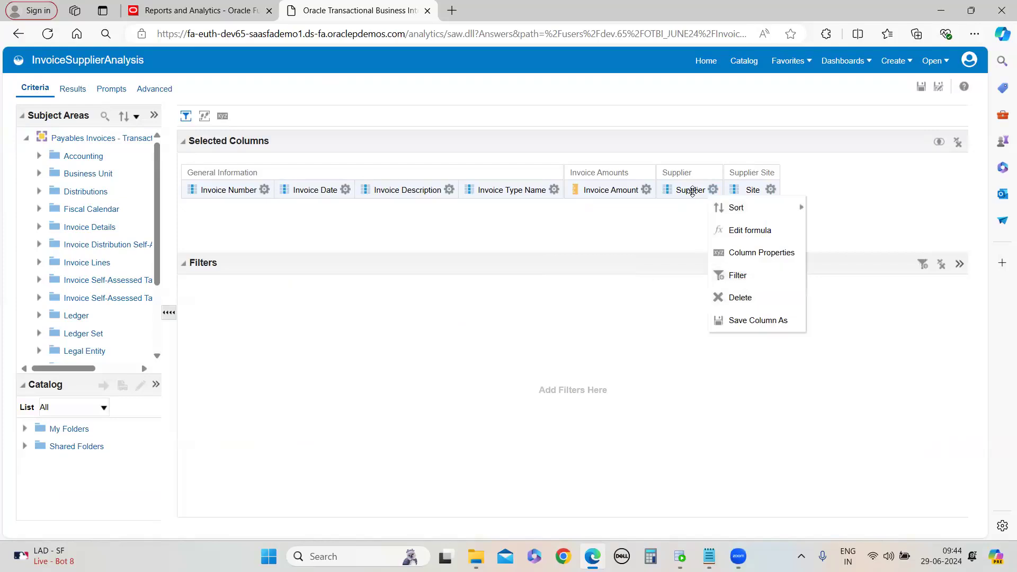
left_click(736, 275)
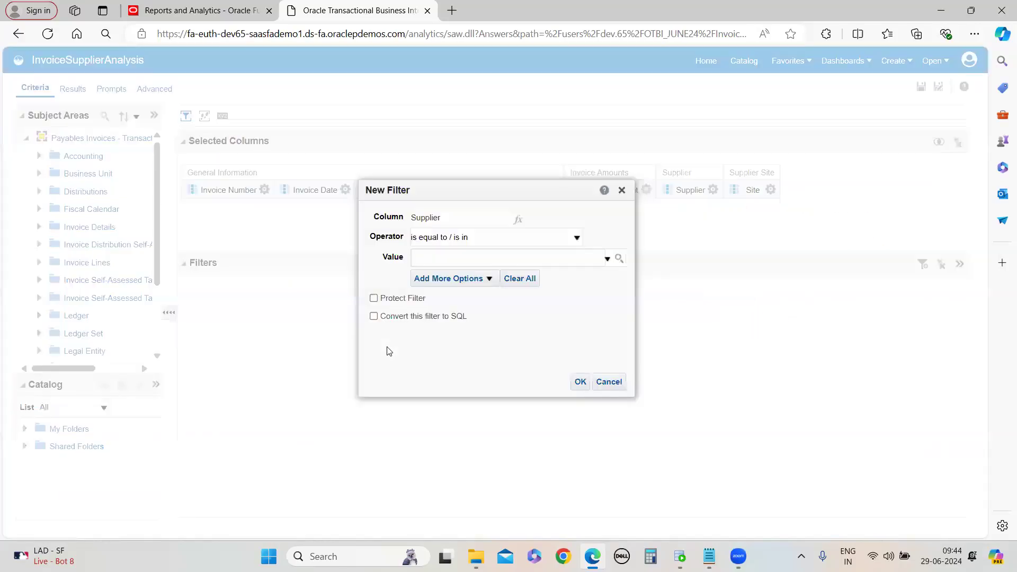
left_click(456, 240)
left_click(443, 337)
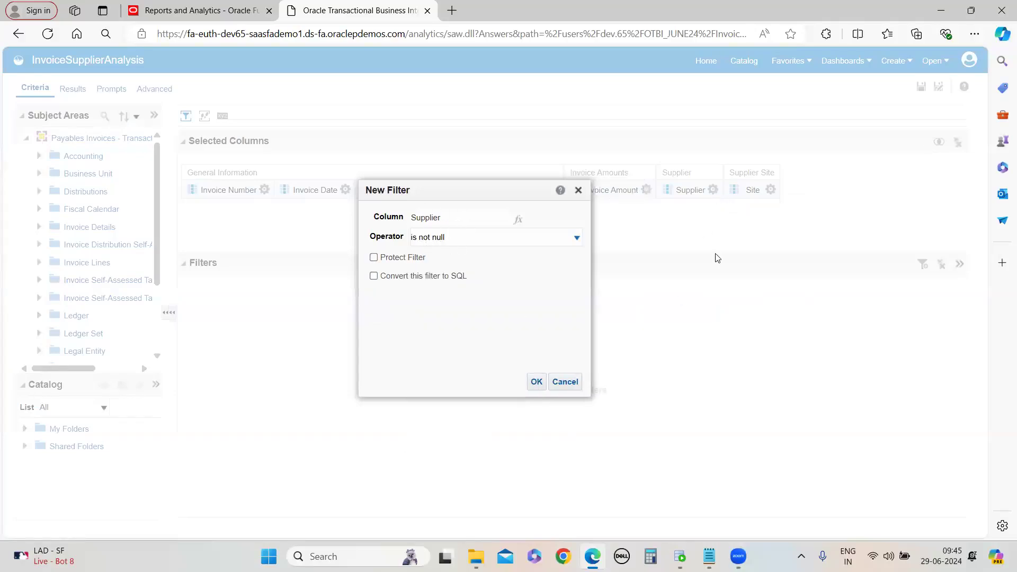
left_click(536, 383)
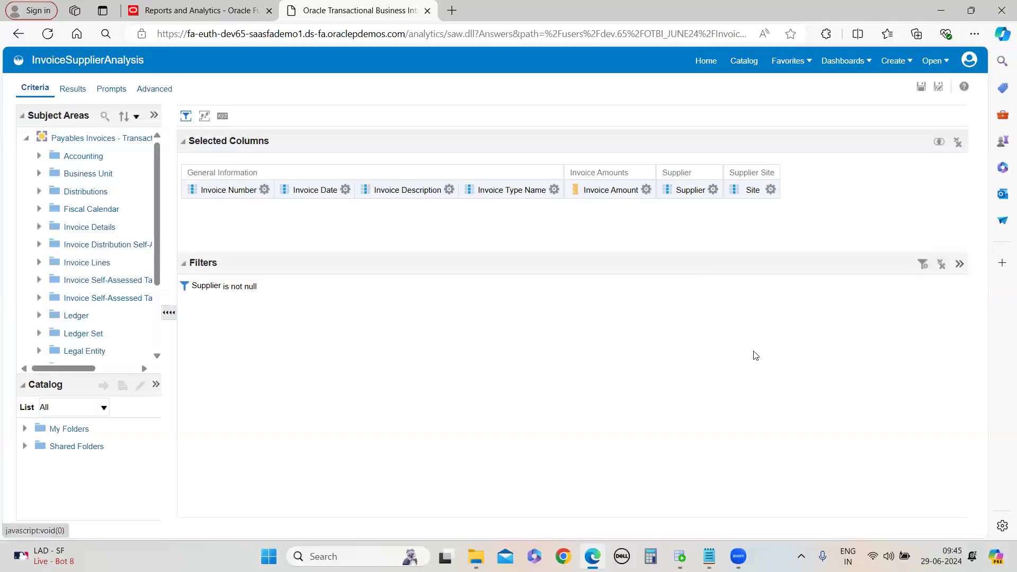
Review the filtered results table and save the analysis
left_click(72, 89)
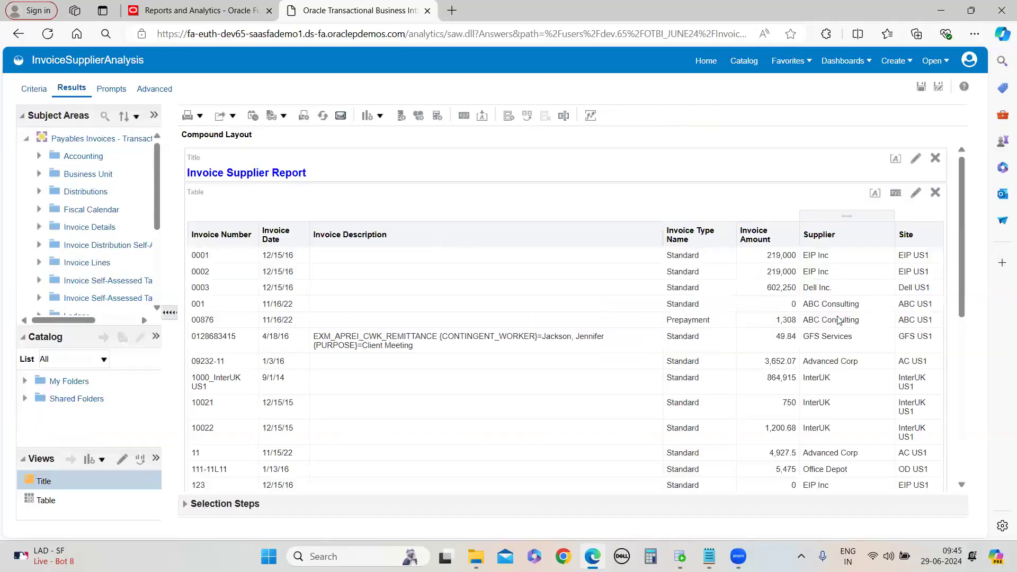
scroll(833, 311, "down", 5)
scroll(834, 311, "up", 10)
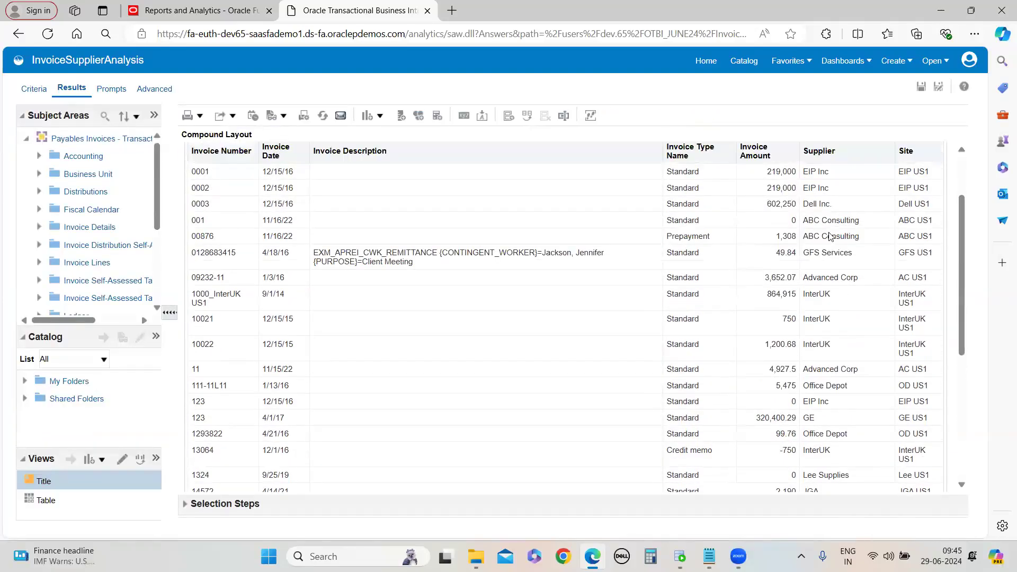
left_click(922, 88)
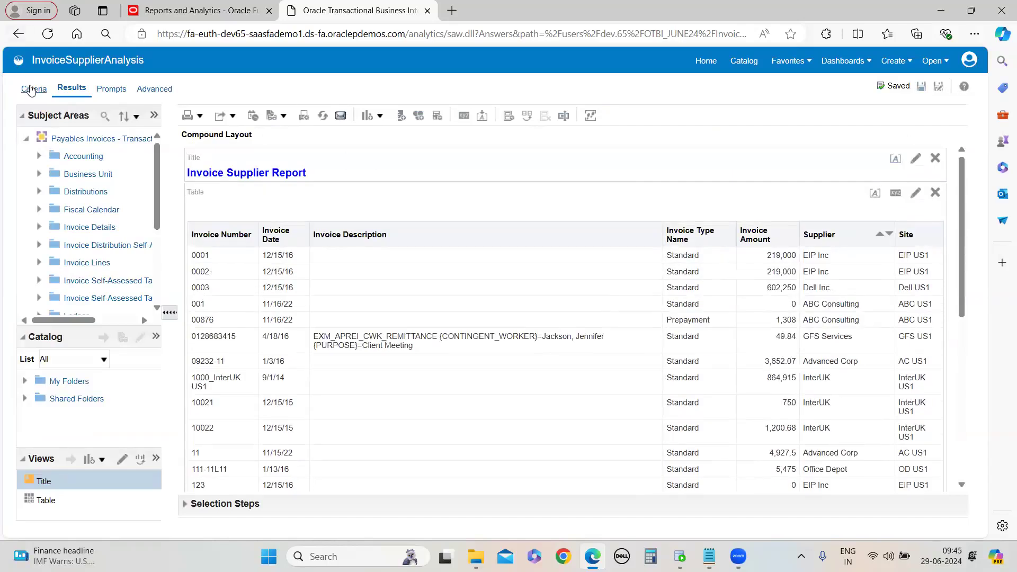
left_click(32, 89)
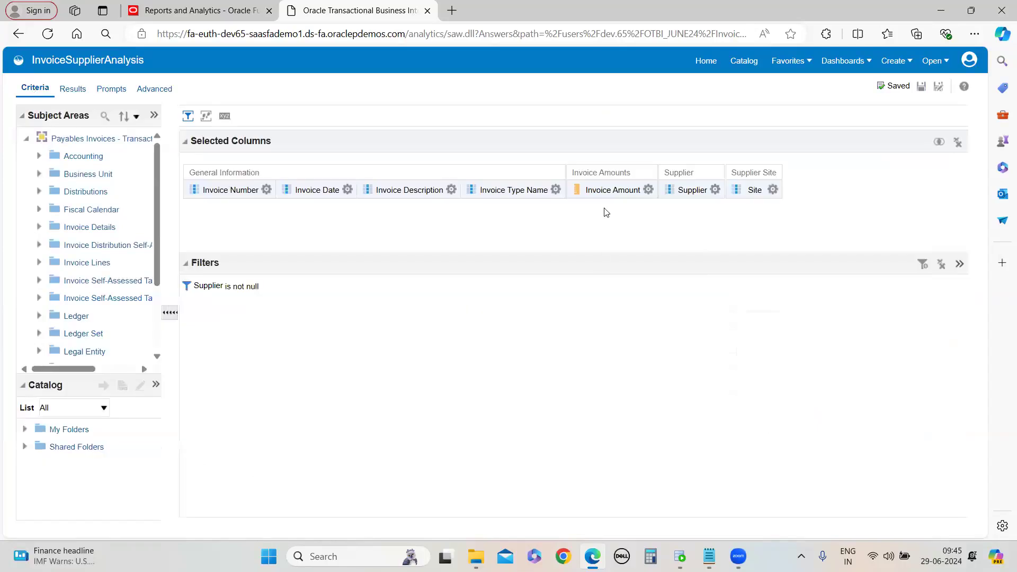
left_click(715, 191)
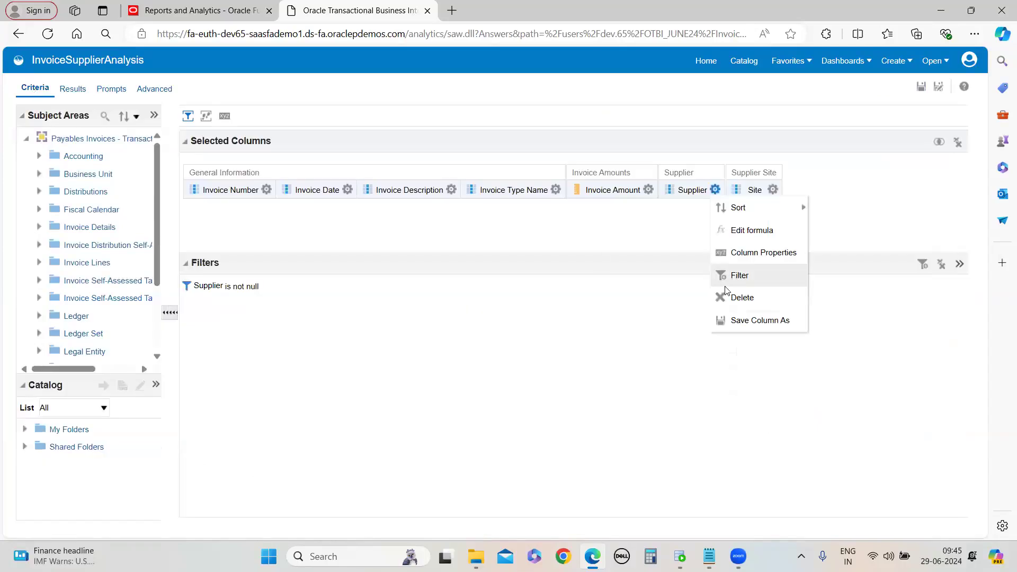
left_click(739, 275)
left_click(504, 238)
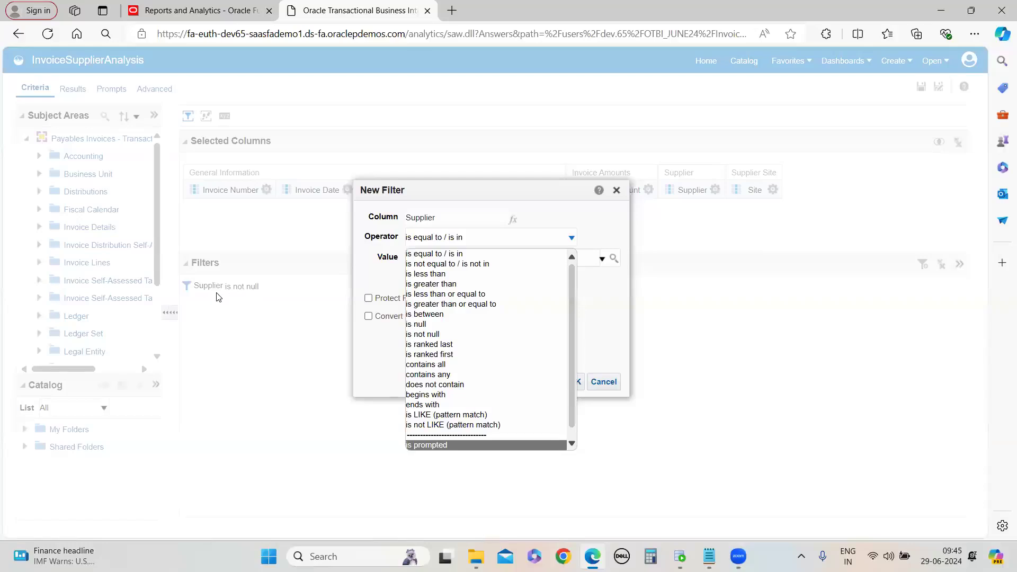
left_click(620, 415)
left_click(604, 381)
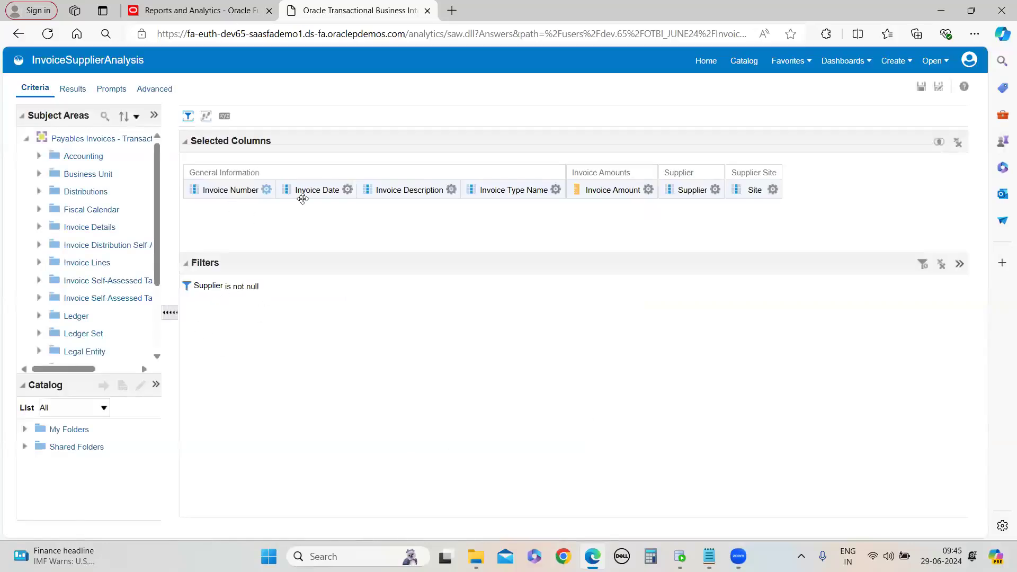
left_click(348, 190)
Scroll through the filtered results table to examine the rows
mouse_move(217, 285)
left_click(72, 89)
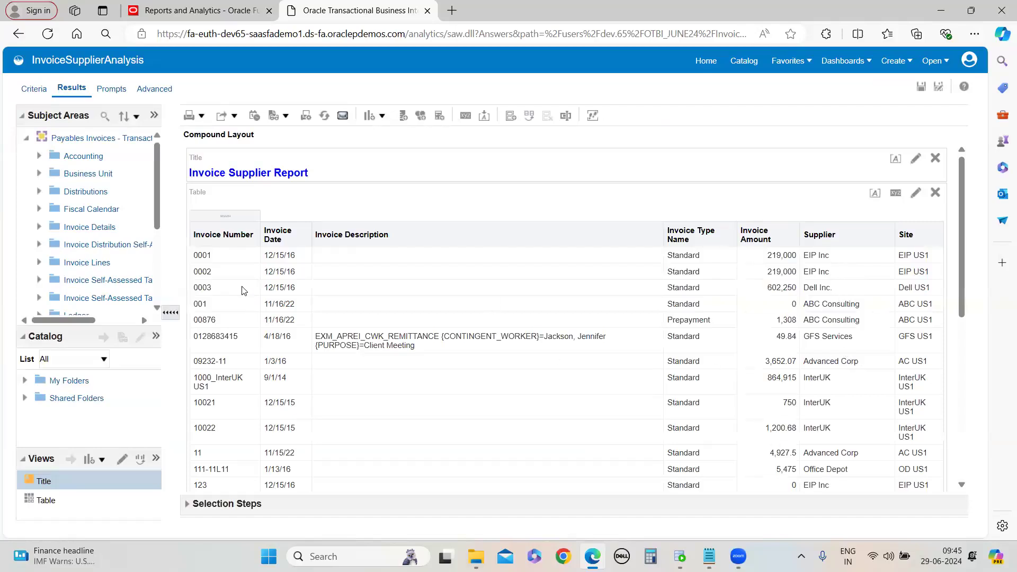
scroll(831, 382, "down", 10)
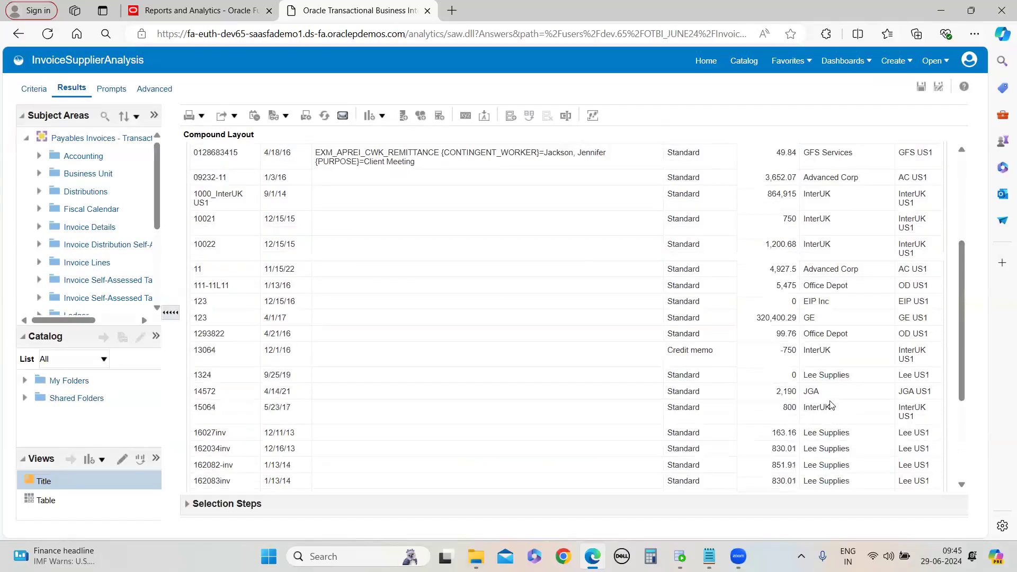
scroll(832, 421, "up", 10)
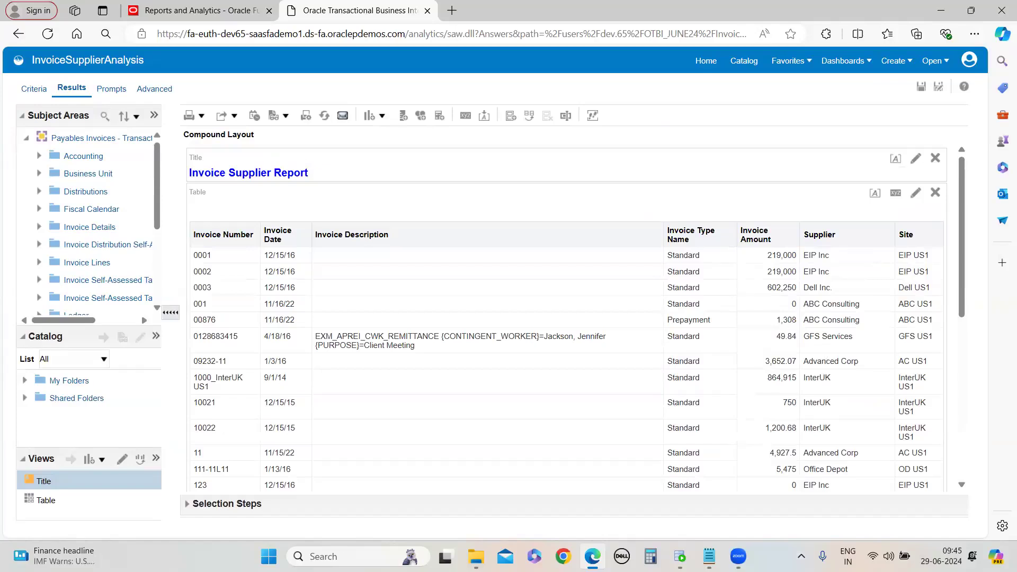
Switch to Notepad and add the note "supplier name should not be null" before minimizing it
mouse_move(709, 557)
left_click(815, 497)
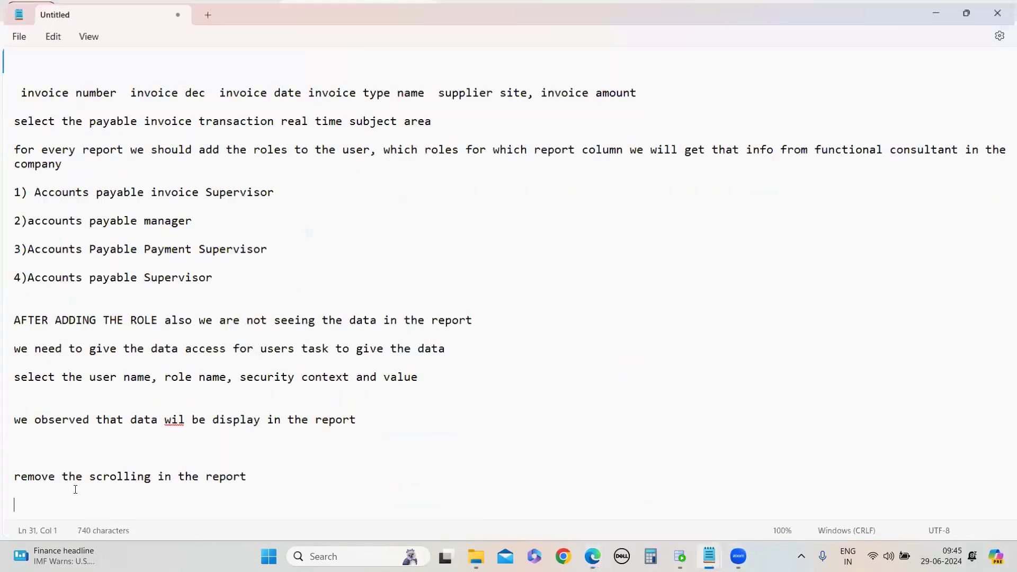
type("lie")
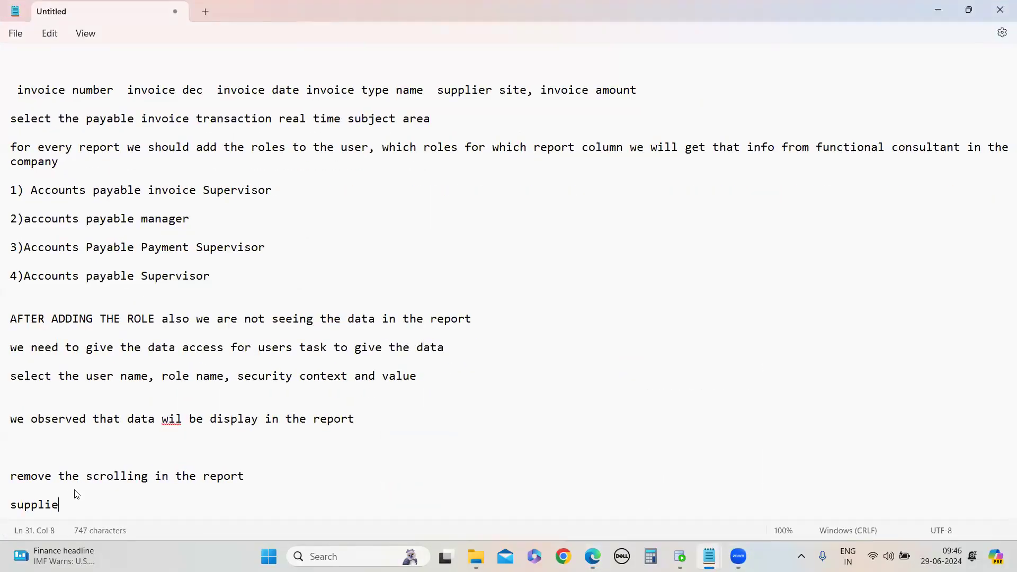
type("r shou")
key("BackSpace")
key("BackSpace")
key("BackSpace")
type("name should not be null")
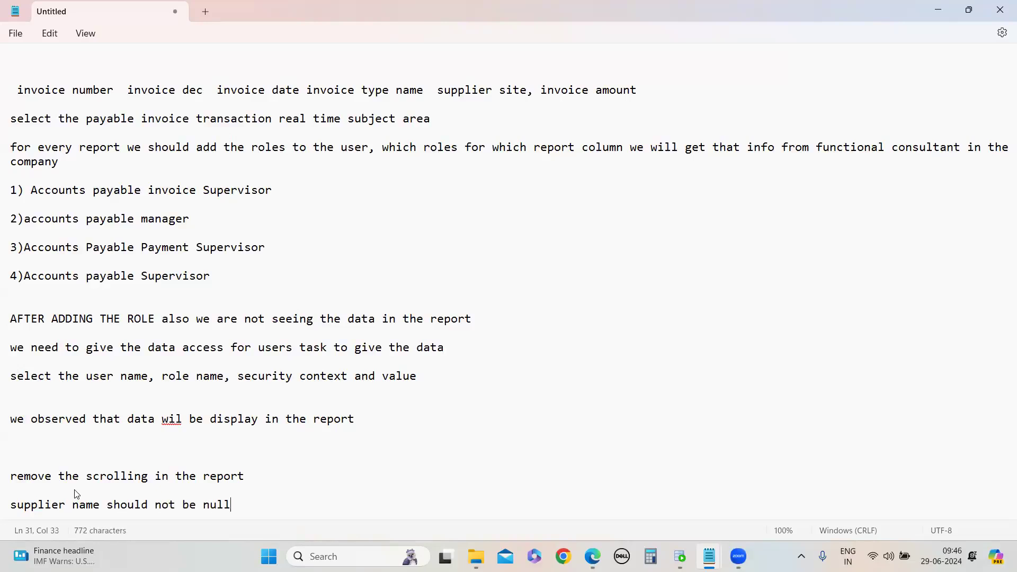
key("Return")
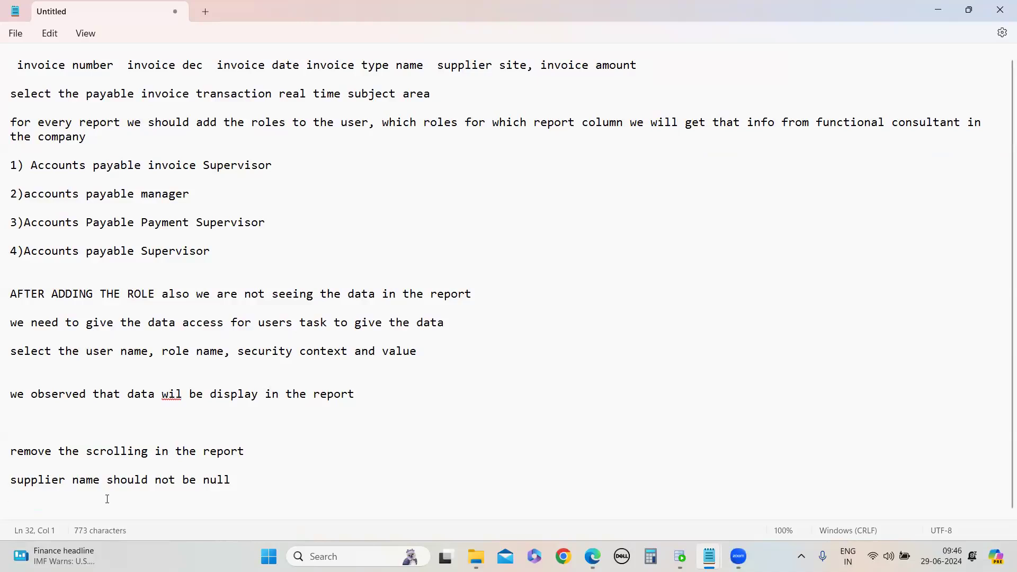
left_click(938, 10)
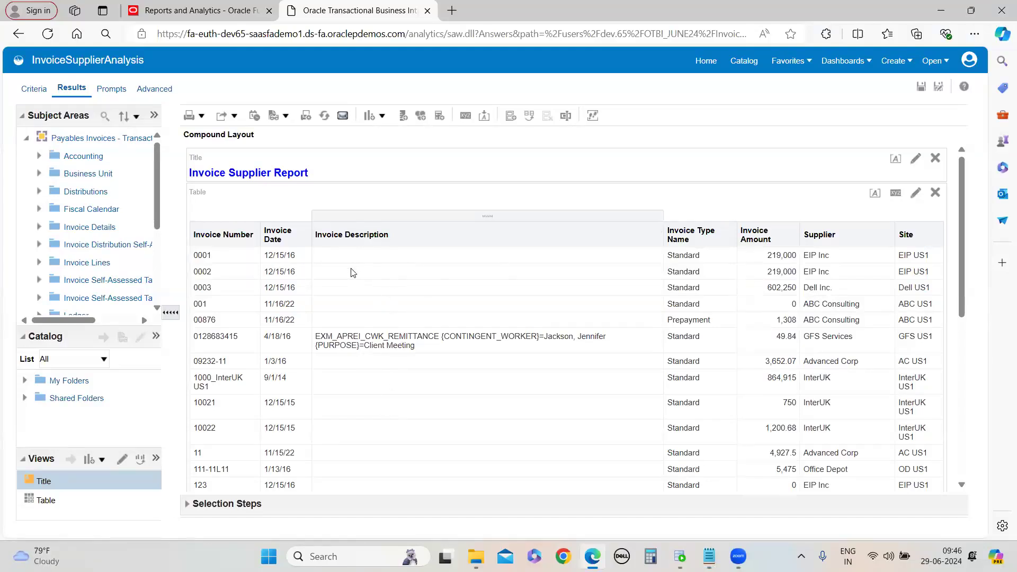
scroll(352, 272, "down", 1)
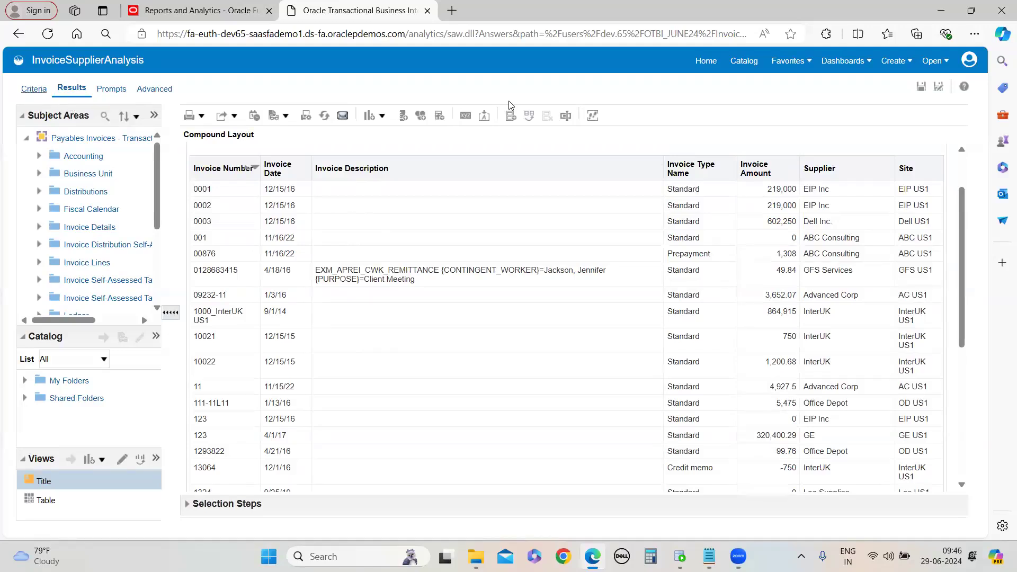
left_click(31, 91)
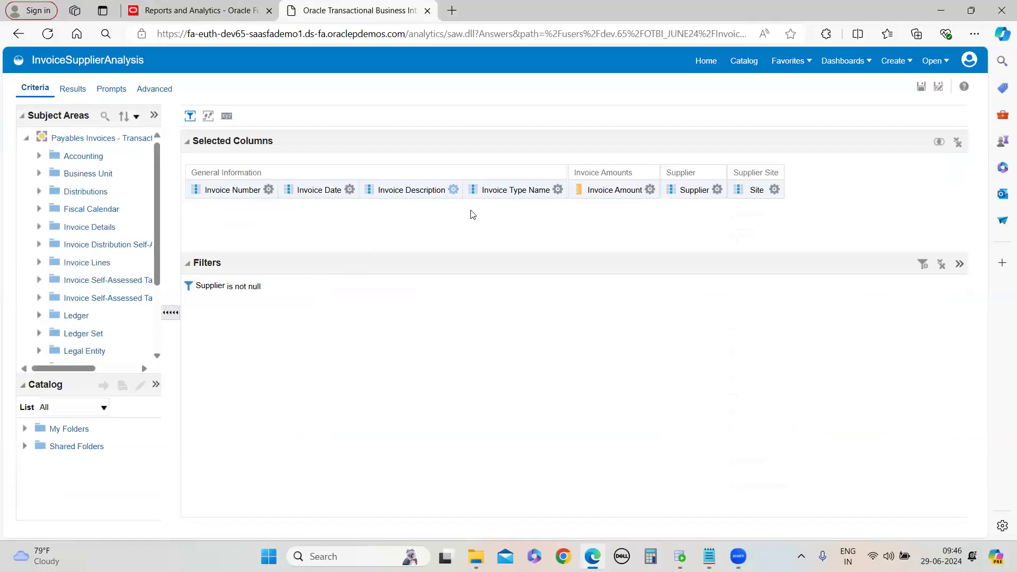
left_click(453, 190)
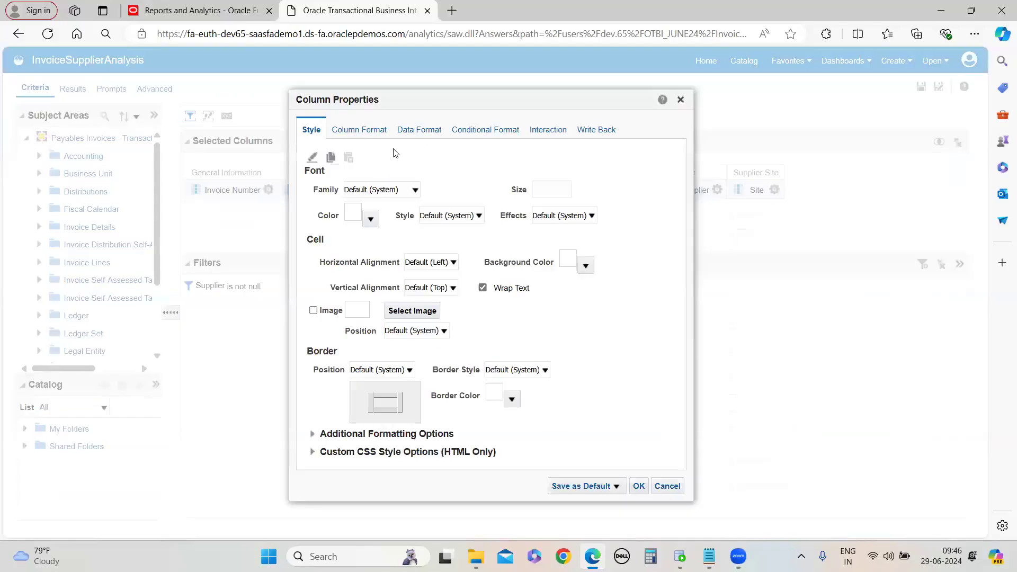
left_click(666, 486)
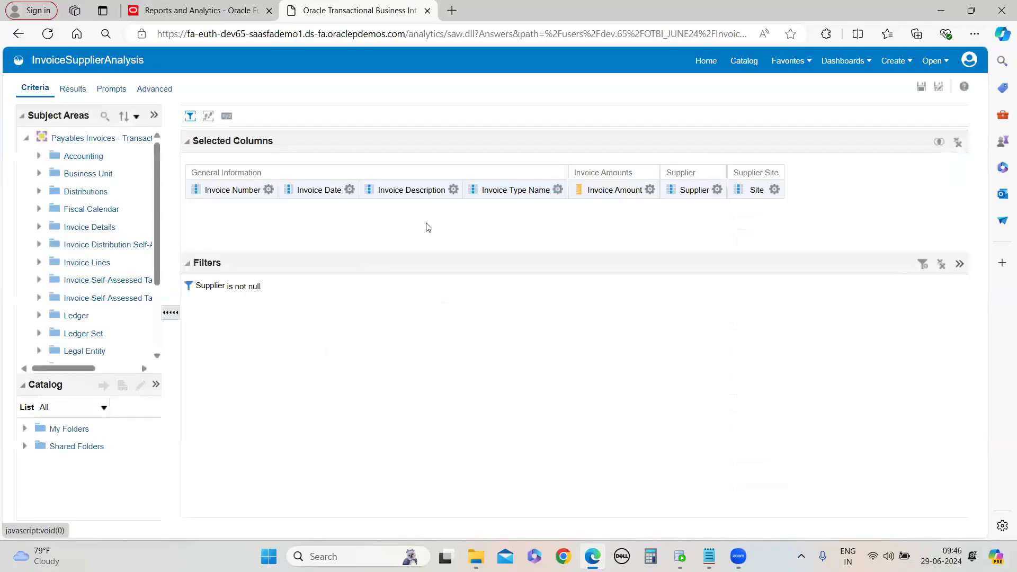
Add a second filter on the Invoice Description column with the operator is not null, combined with AND
left_click(453, 190)
left_click(493, 285)
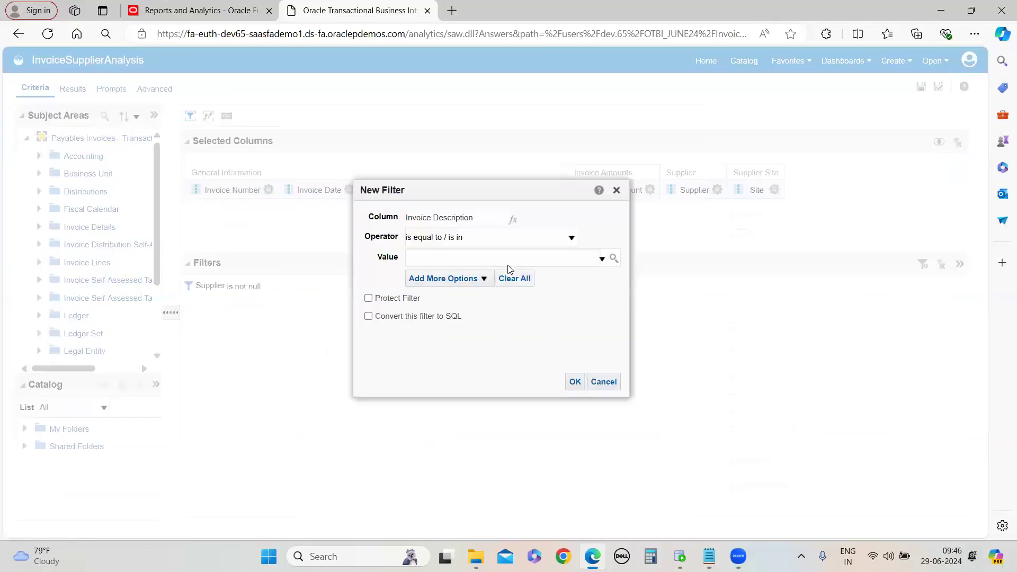
left_click(569, 238)
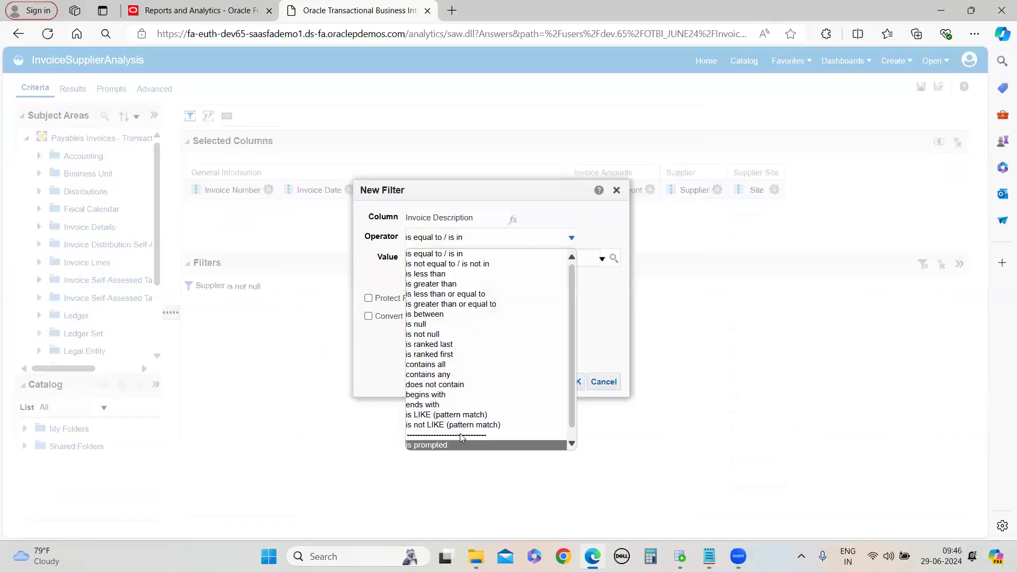
left_click(444, 334)
left_click(528, 383)
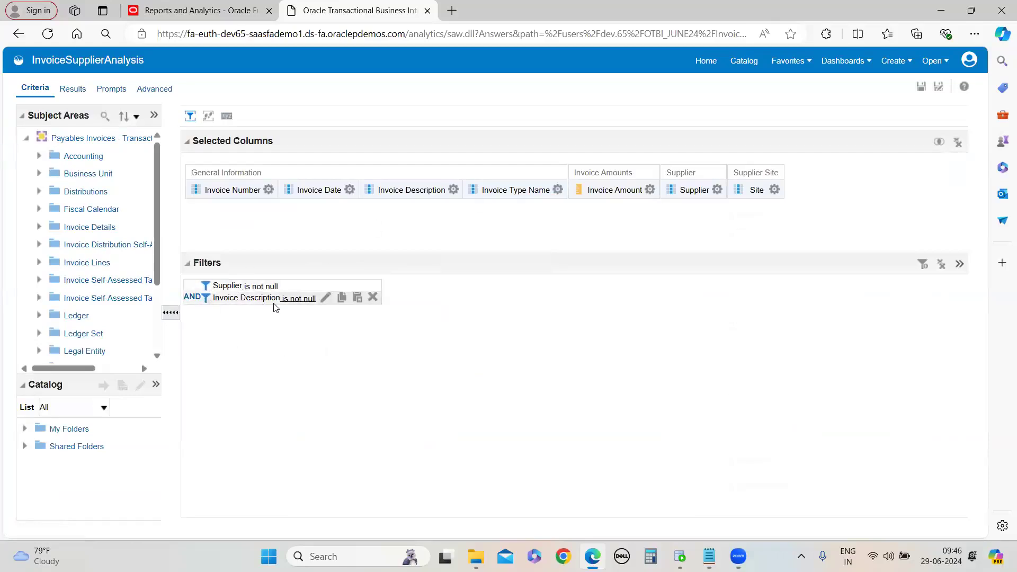
left_click(193, 300)
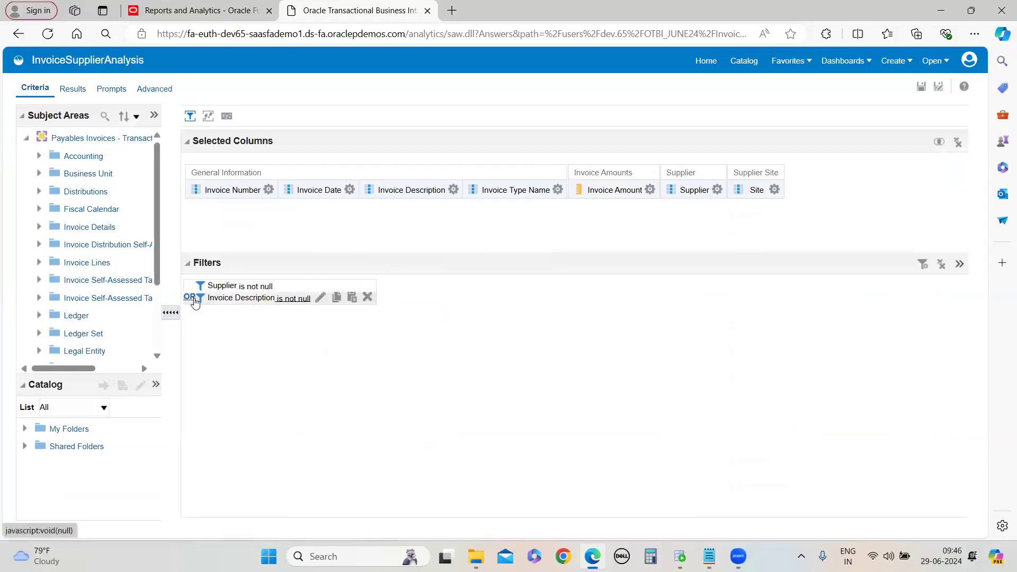
left_click(191, 298)
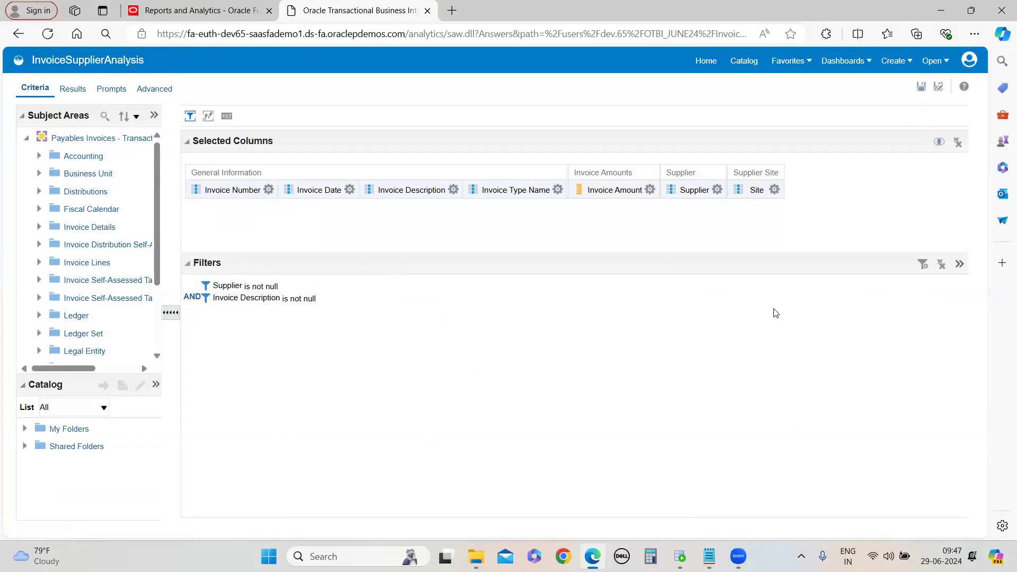
Review the results table with both not-null filters applied
left_click(72, 89)
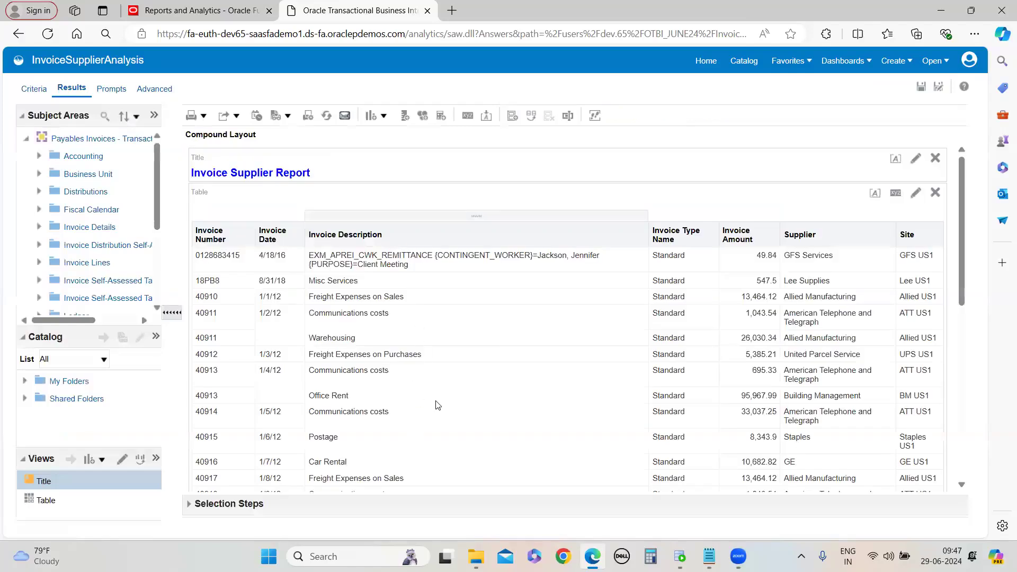
scroll(436, 408, "down", 10)
scroll(440, 424, "up", 10)
scroll(395, 415, "down", 3)
scroll(395, 428, "down", 3)
scroll(397, 430, "up", 10)
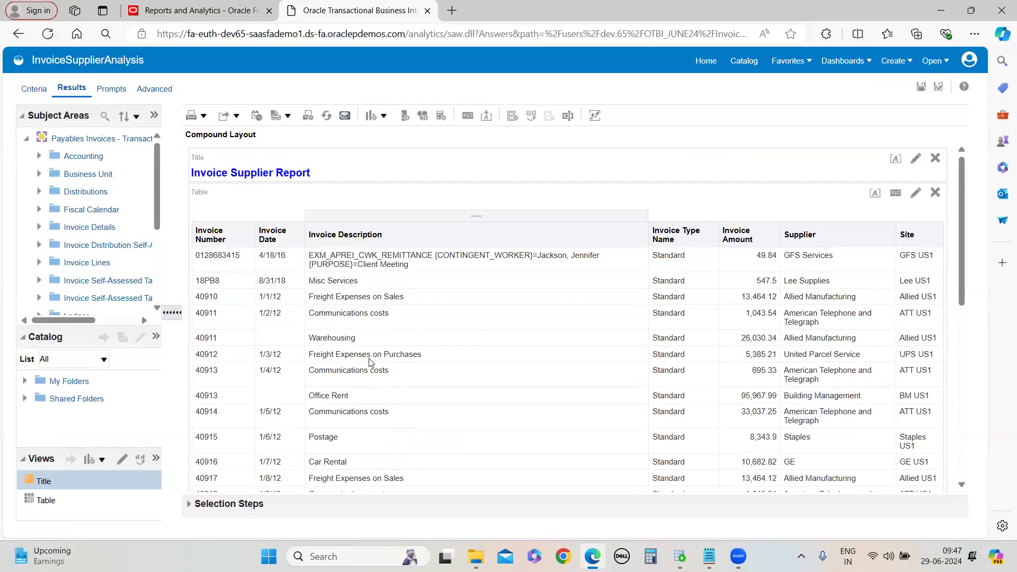
scroll(371, 362, "down", 10)
scroll(391, 385, "up", 10)
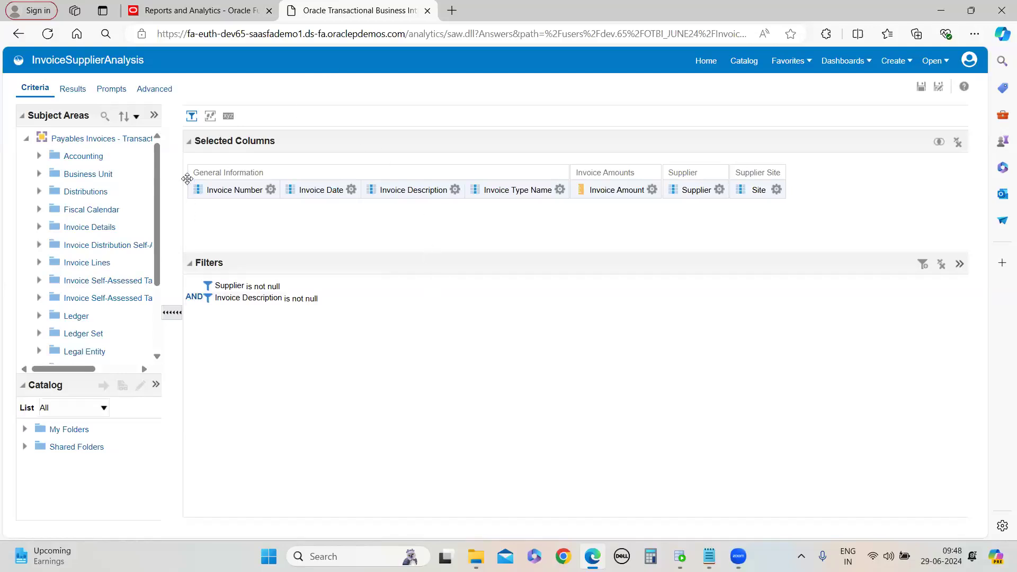
left_click(455, 189)
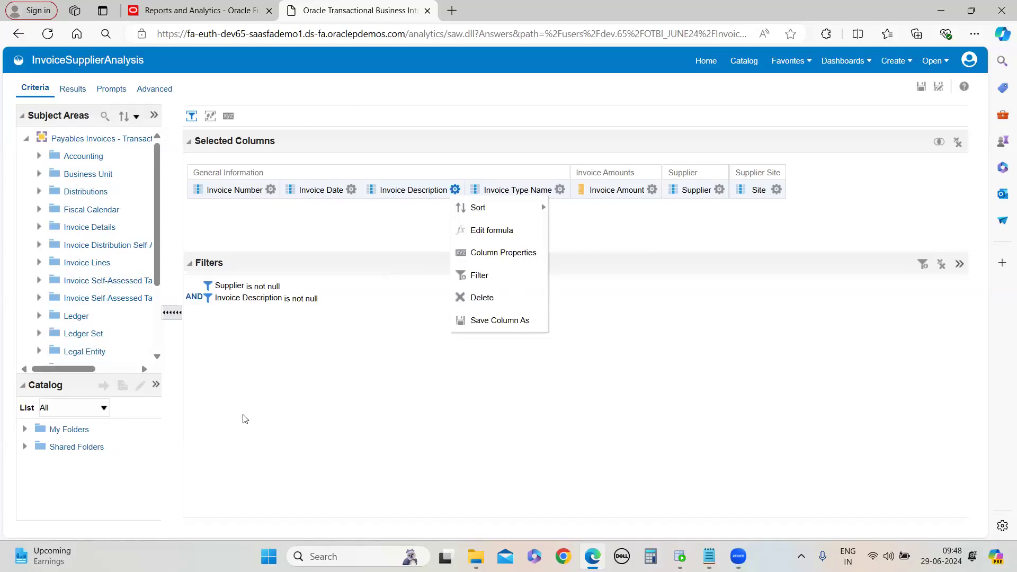
left_click(719, 190)
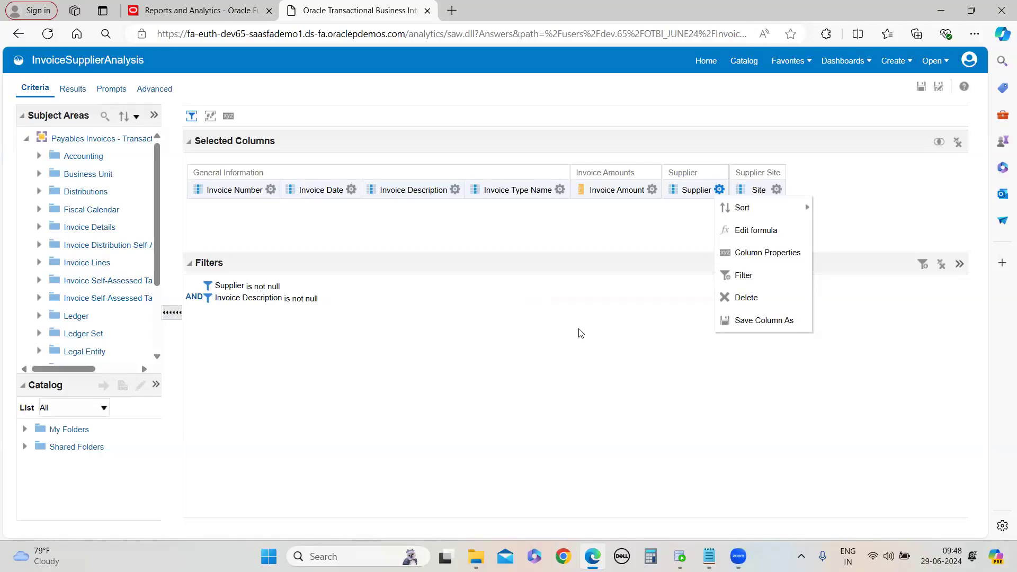
left_click(461, 390)
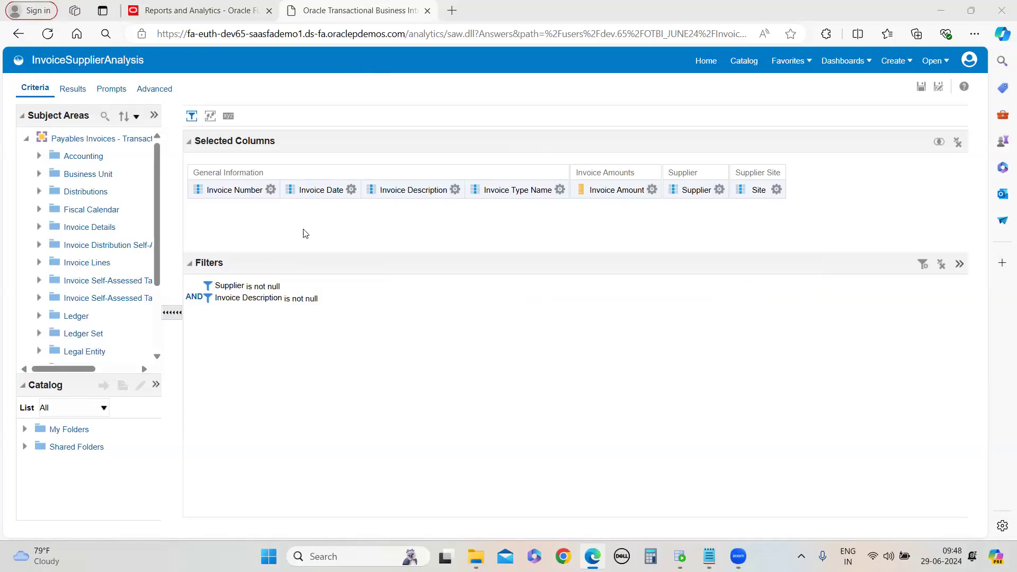
left_click(325, 287)
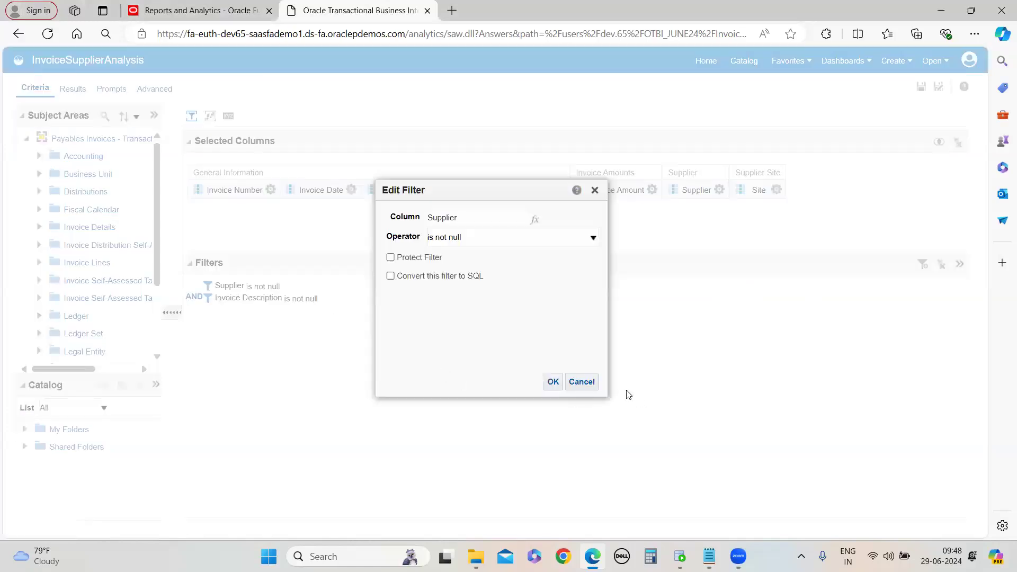
left_click(582, 381)
Browse the Supplier values offered in the Supplier filter's value list without keeping changes
left_click(72, 88)
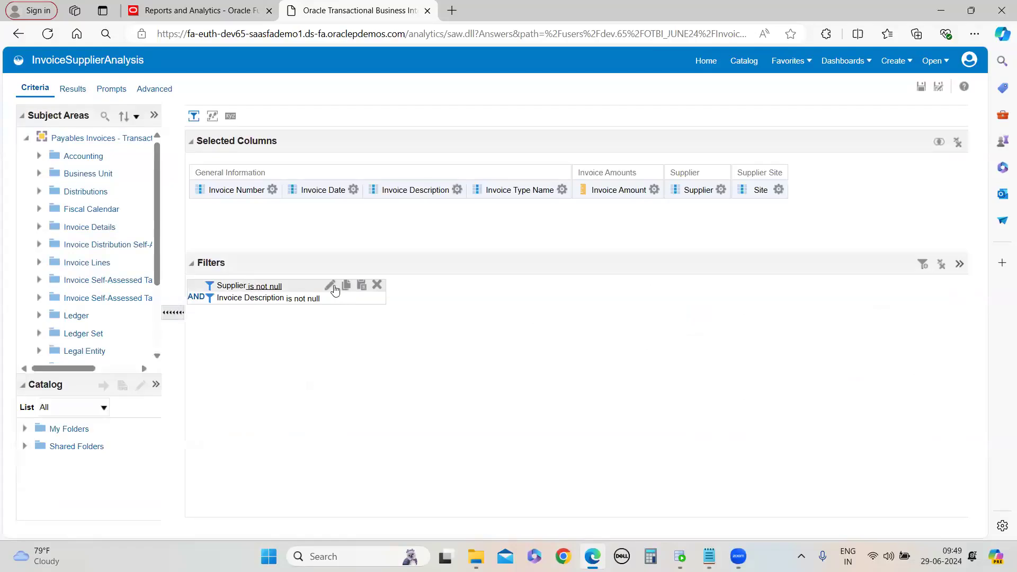
left_click(592, 237)
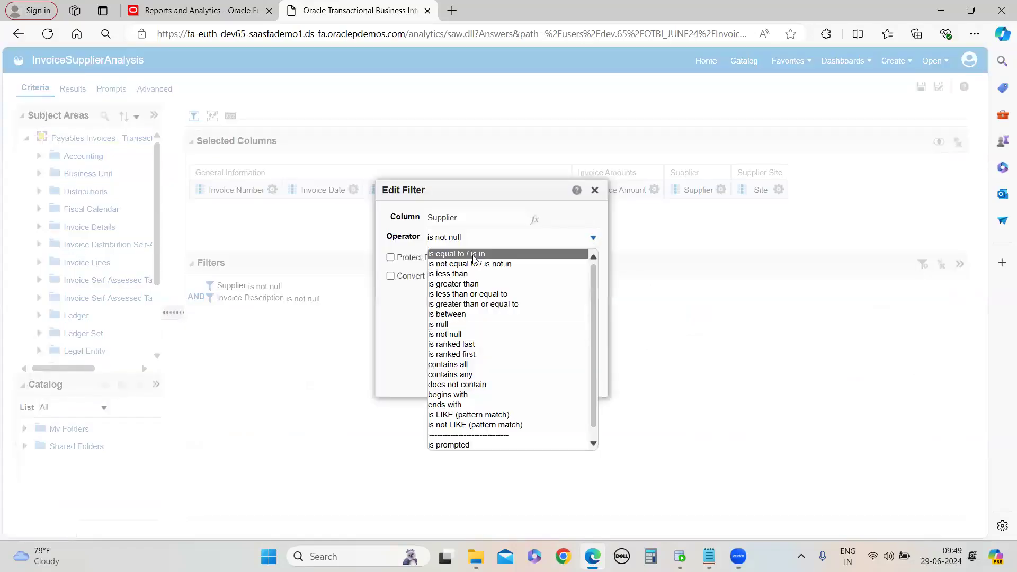
left_click(472, 256)
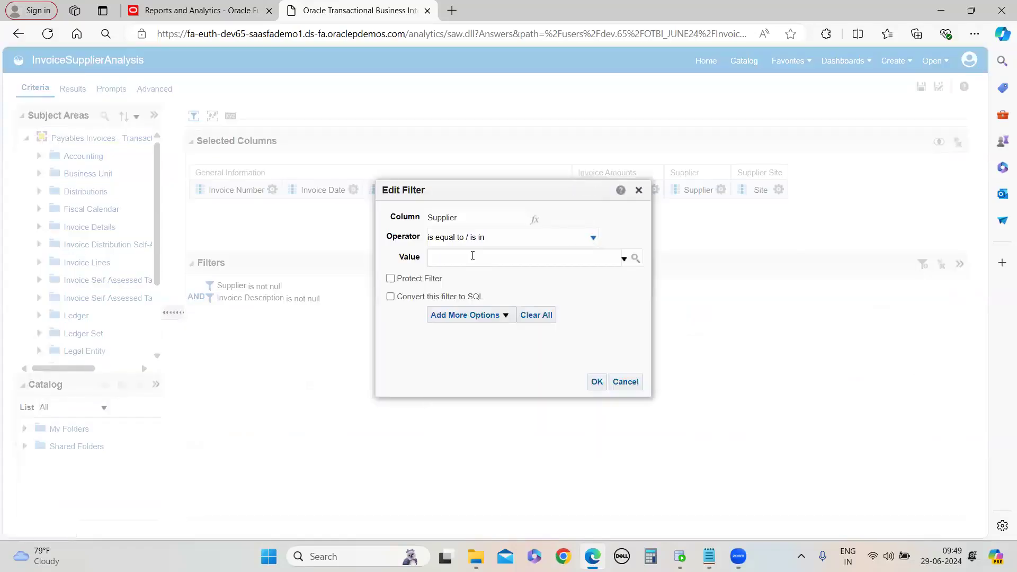
left_click(624, 258)
scroll(461, 323, "down", 5)
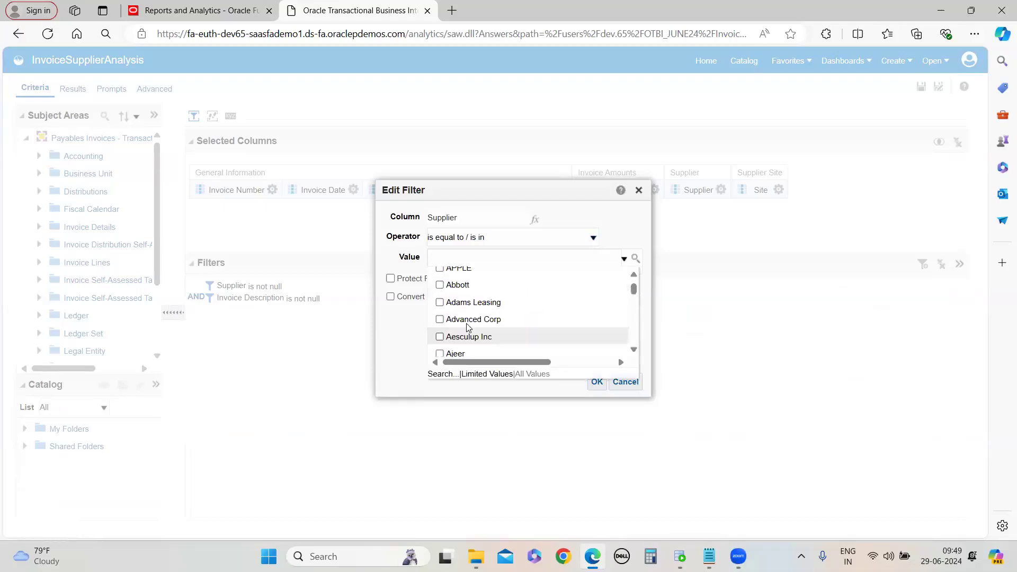
scroll(466, 329, "up", 3)
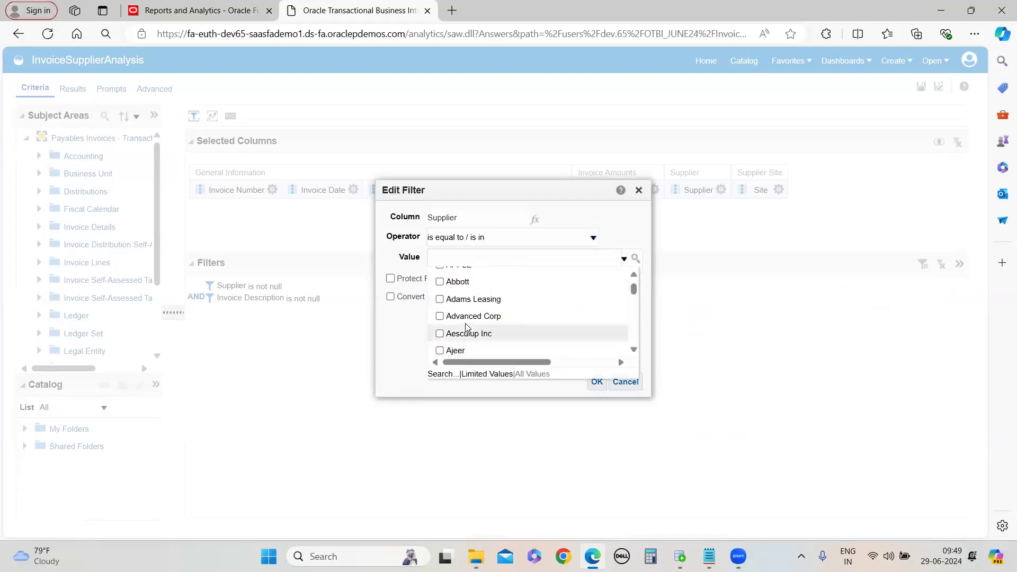
scroll(468, 324, "up", 2)
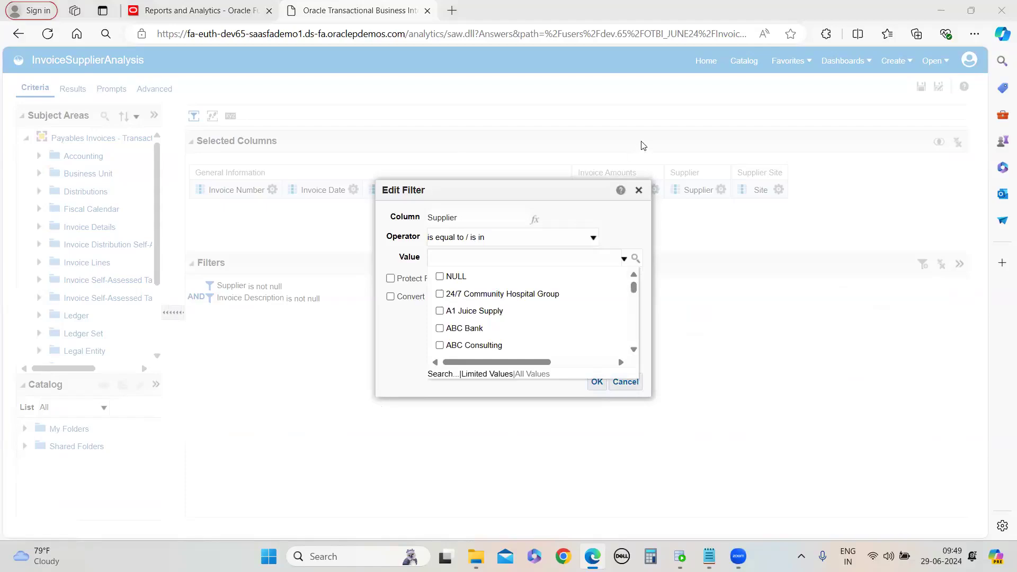
scroll(497, 302, "down", 3)
scroll(497, 302, "down", 3)
scroll(498, 302, "up", 5)
left_click(638, 194)
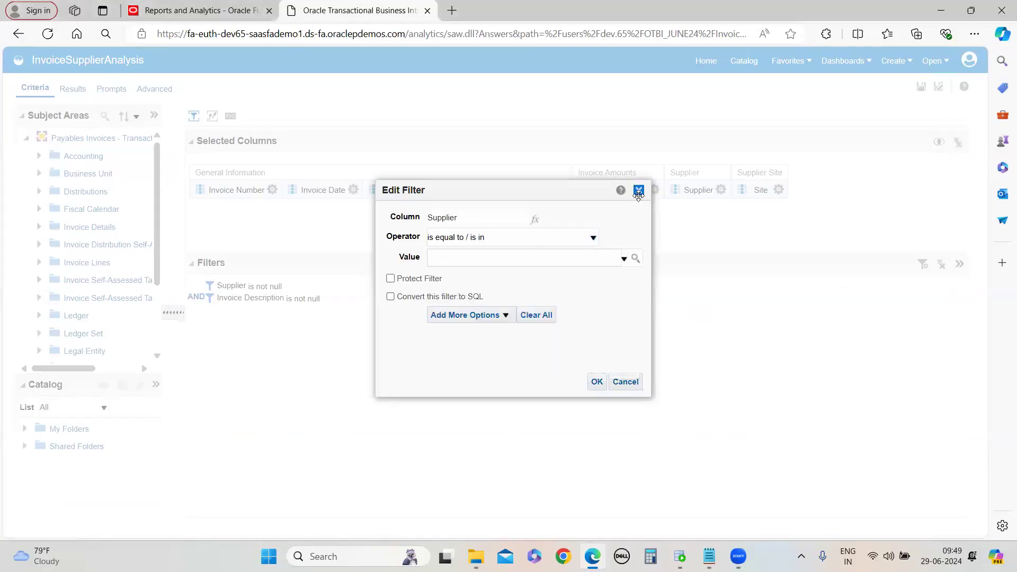
left_click(638, 191)
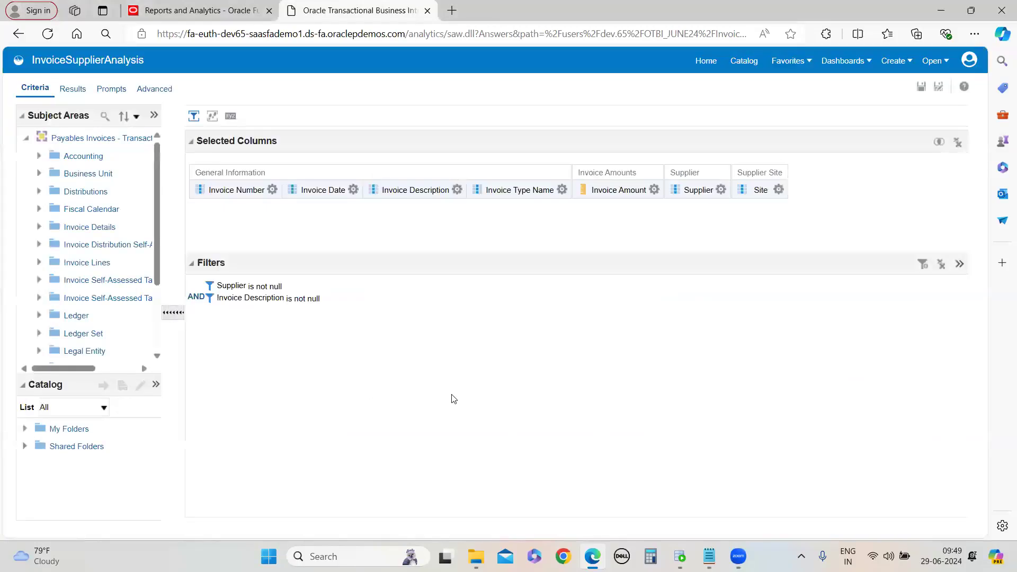
Inspect the Supplier column's formula and close it unchanged
left_click(721, 190)
left_click(742, 230)
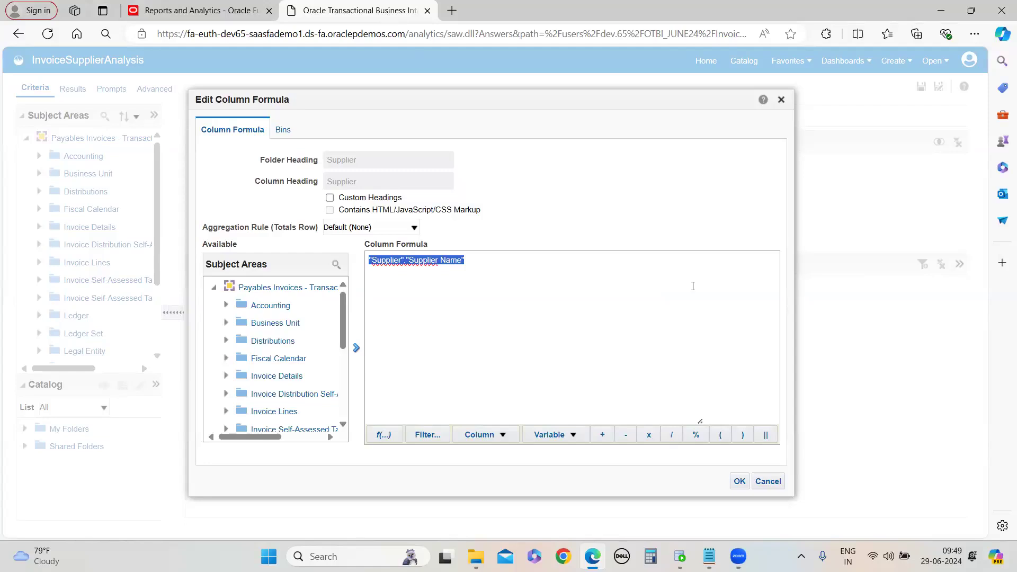
key("alt+Tab")
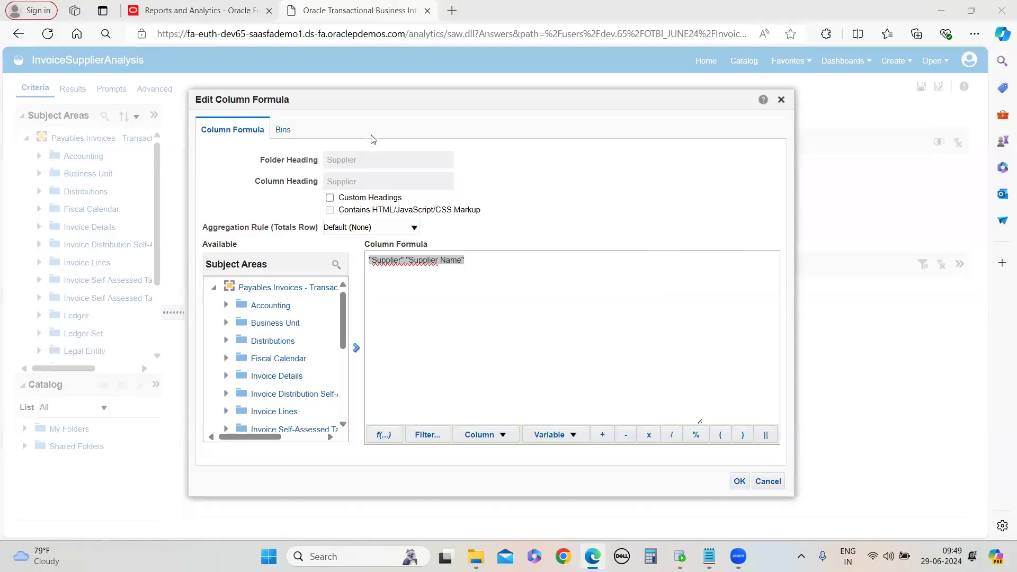
left_click(762, 481)
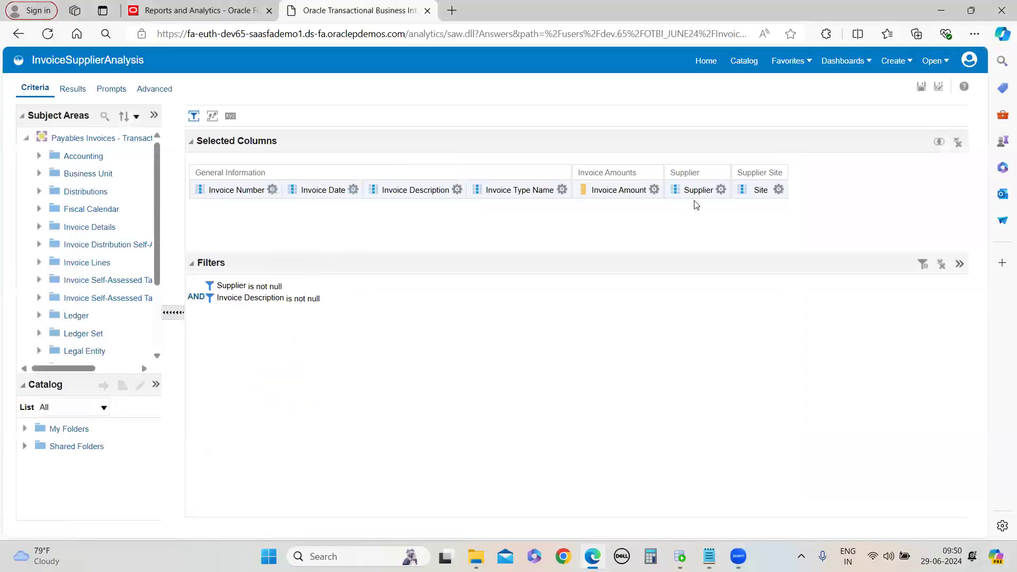
Save the analysis with the updated filters
left_click(272, 189)
left_click(72, 89)
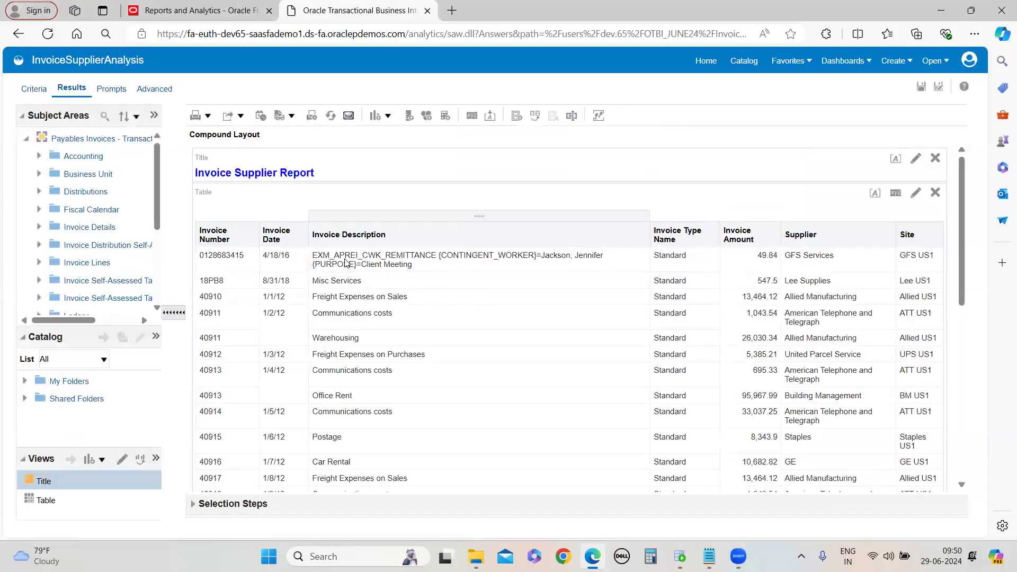
left_click(34, 89)
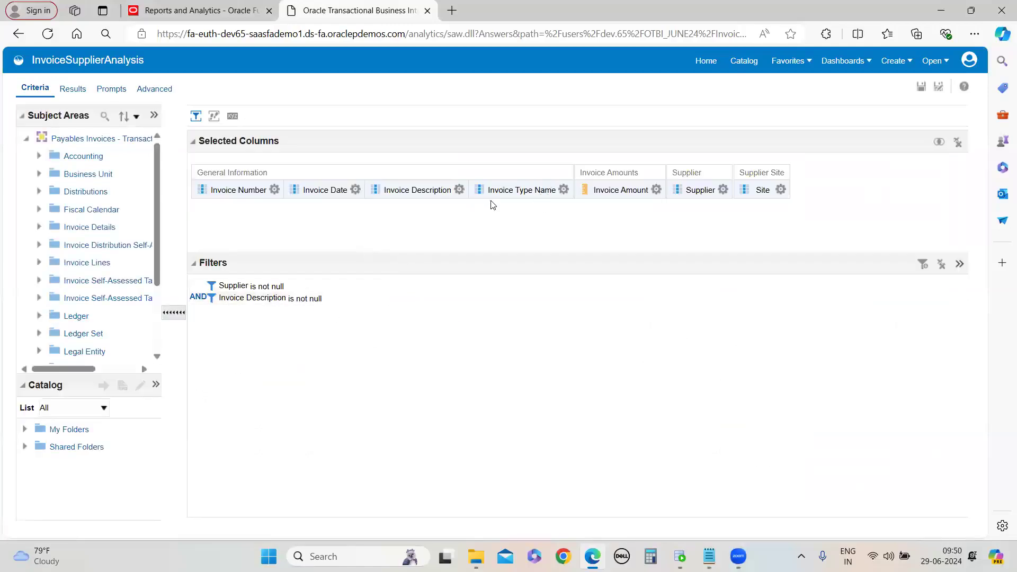
left_click(459, 189)
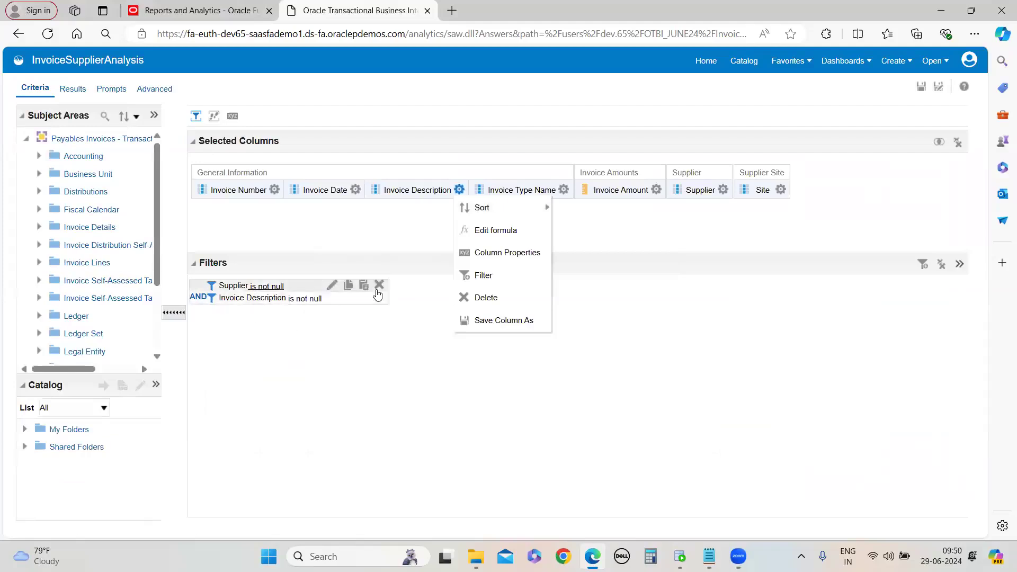
left_click(379, 299)
left_click(922, 86)
Scroll through the filtered results table to examine the rows
left_click(73, 88)
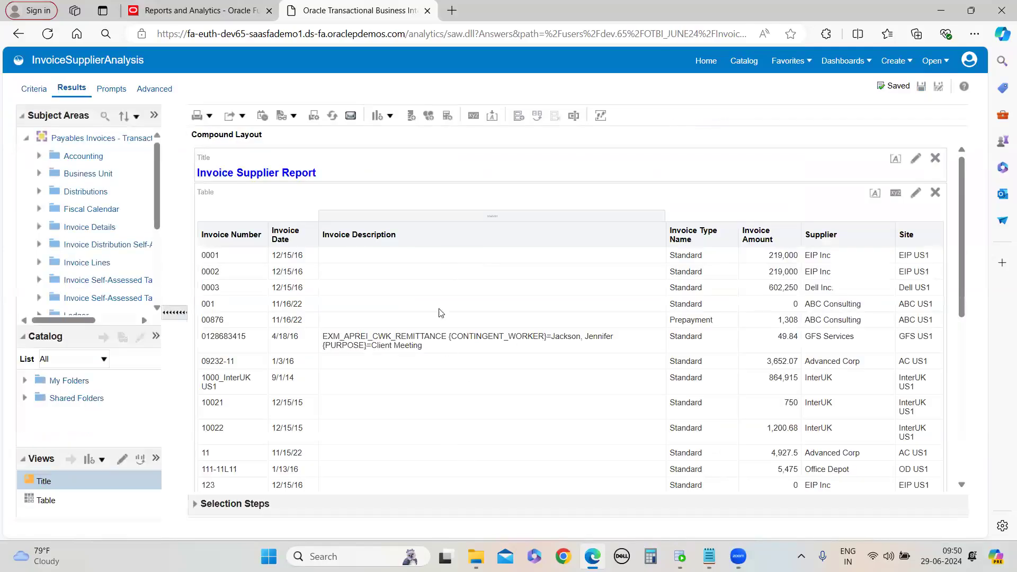
scroll(453, 315, "down", 10)
scroll(445, 363, "up", 8)
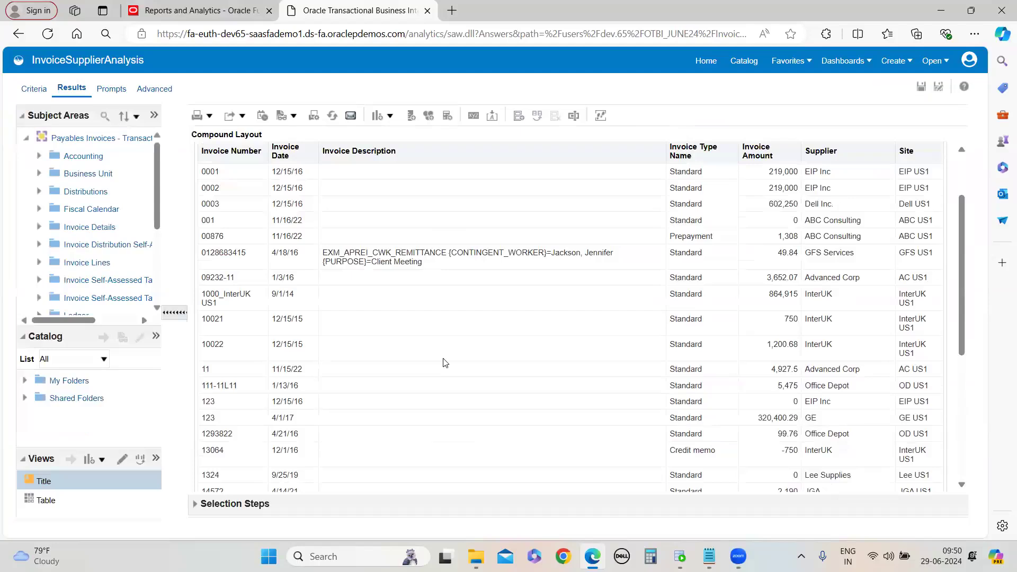
scroll(444, 360, "up", 2)
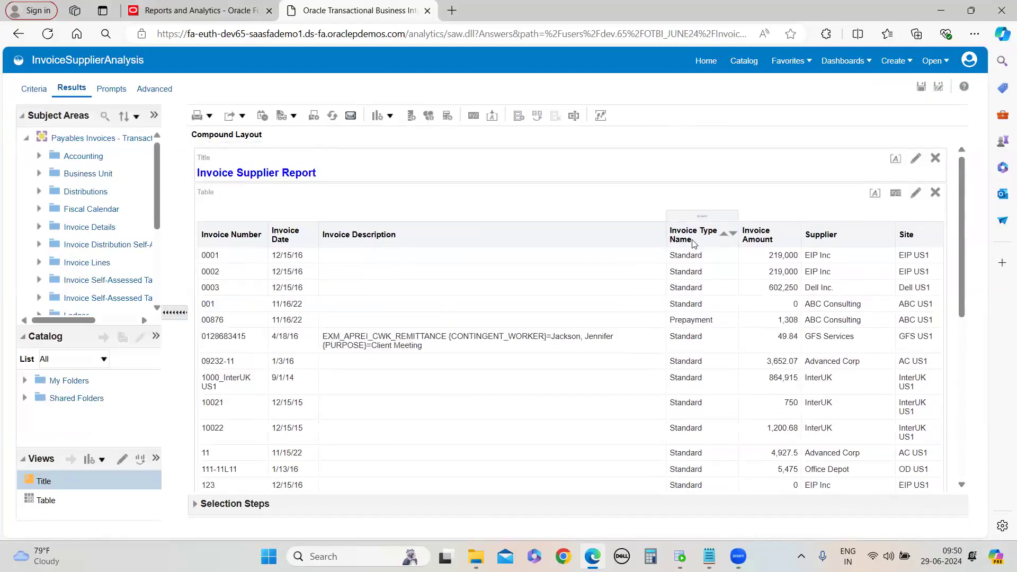
scroll(714, 339, "down", 1)
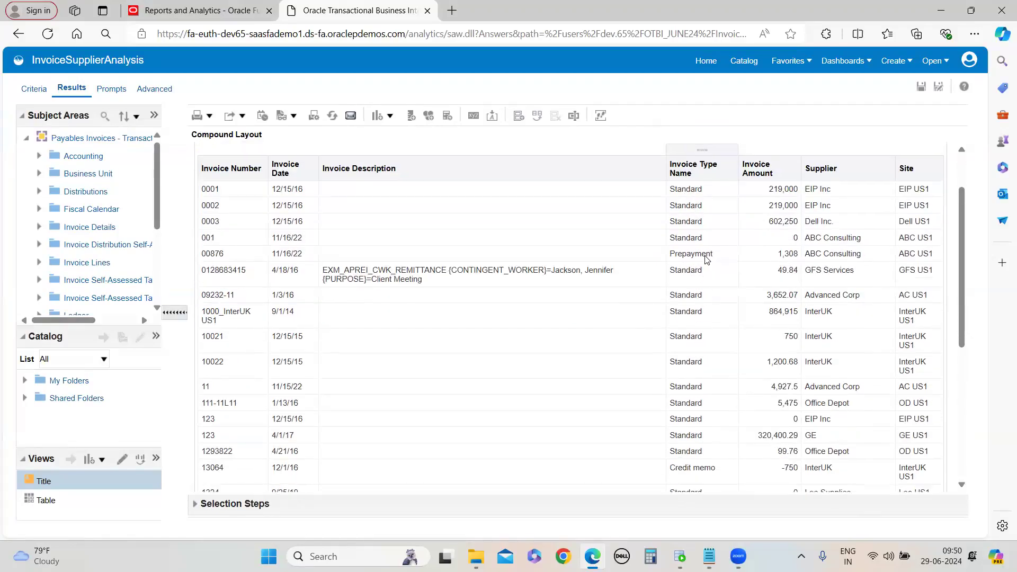
scroll(711, 401, "down", 1)
scroll(678, 411, "down", 3)
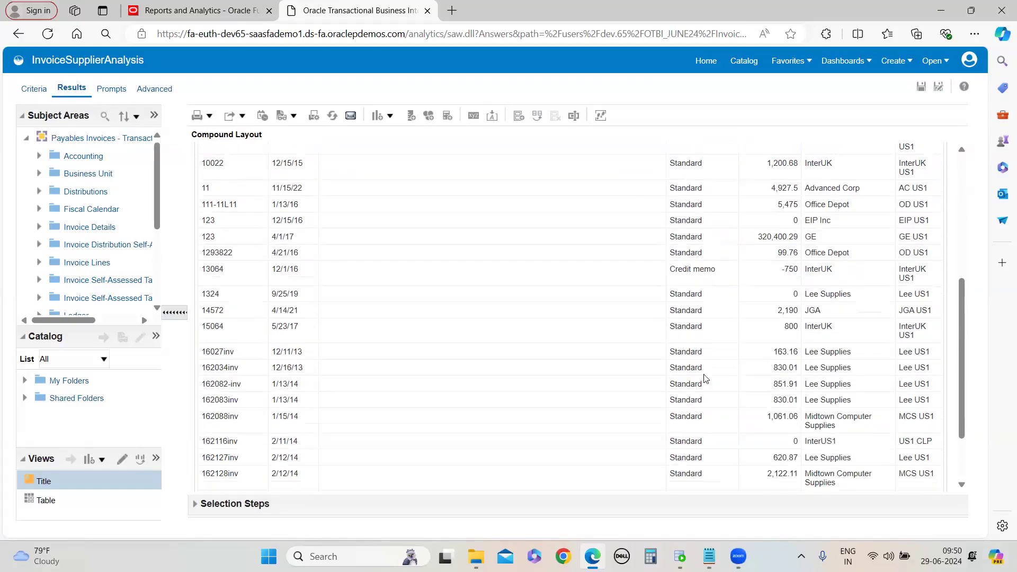
Add a filter limiting Invoice Type Name to Standard and save the analysis
scroll(695, 418, "up", 5)
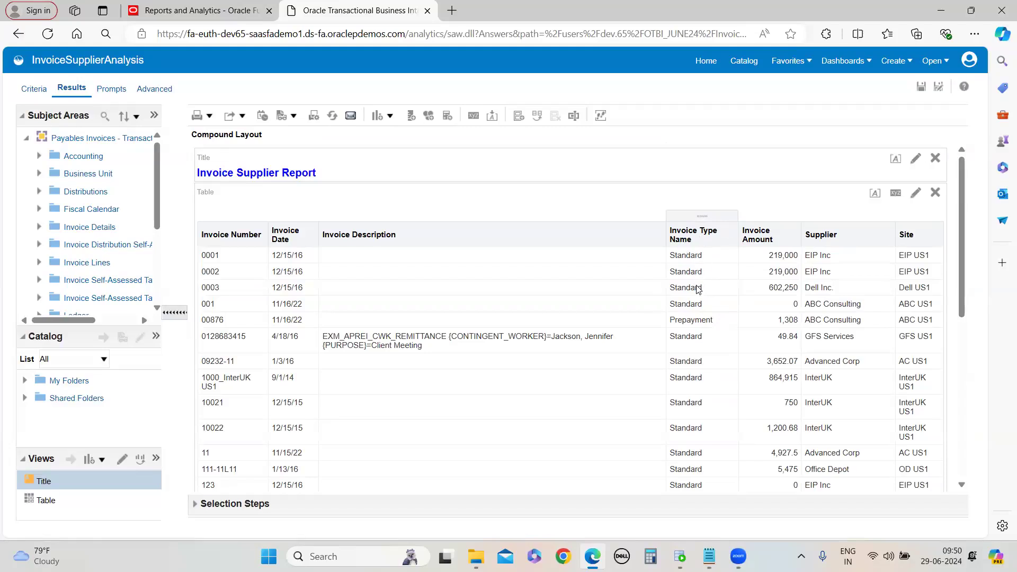
left_click(34, 89)
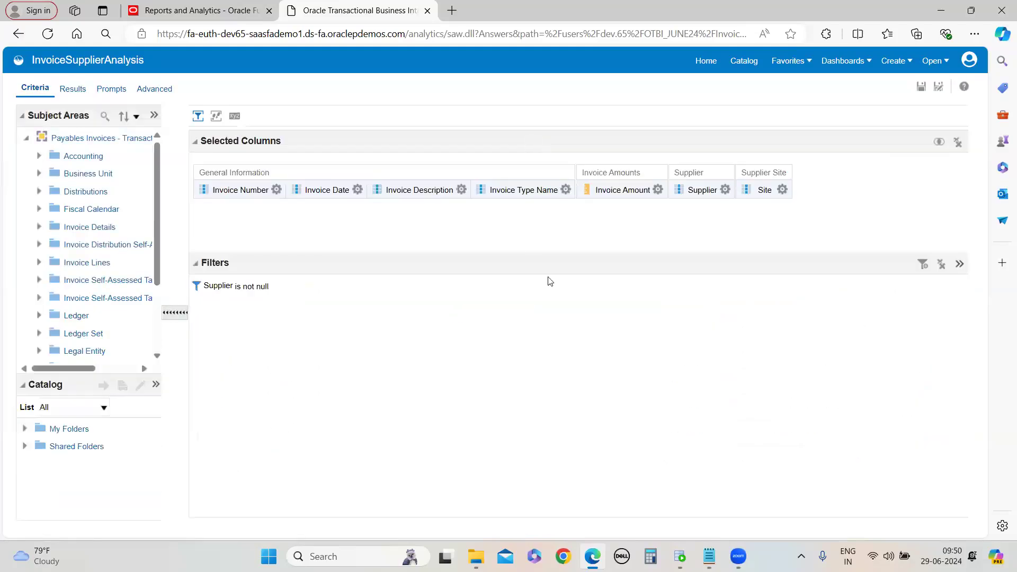
left_click(565, 190)
left_click(589, 275)
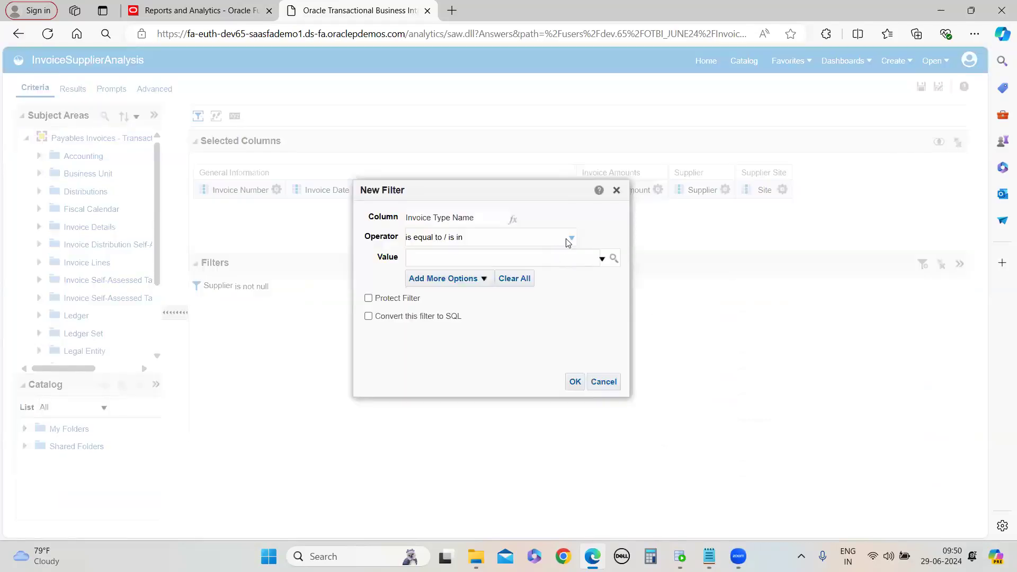
left_click(569, 239)
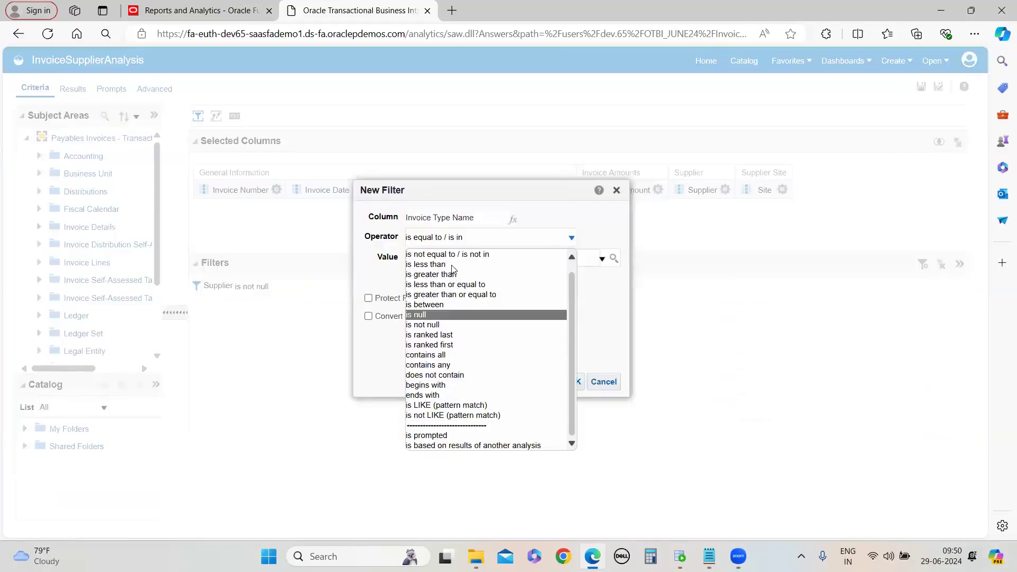
scroll(450, 356, "up", 1)
left_click(457, 254)
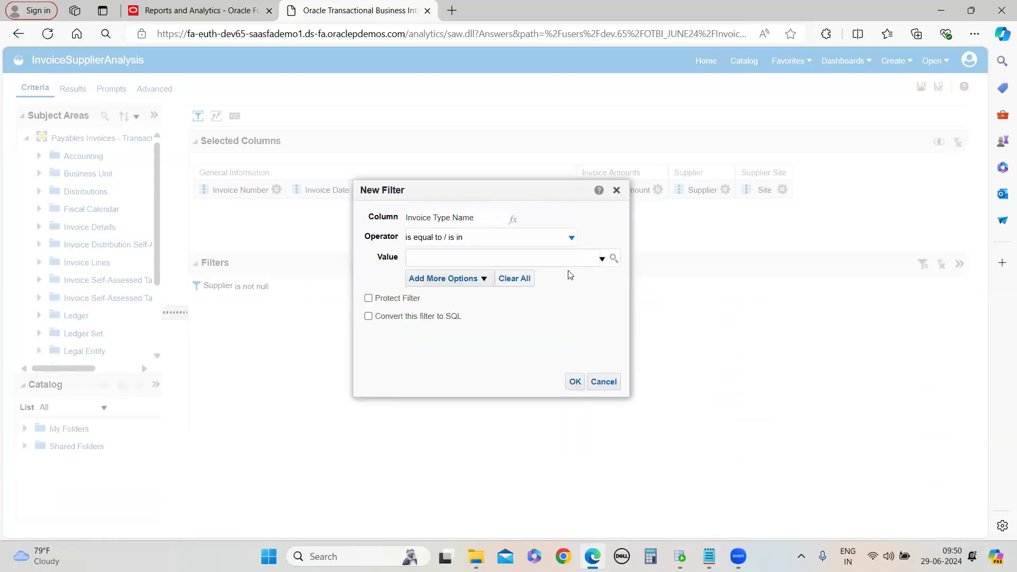
left_click(602, 259)
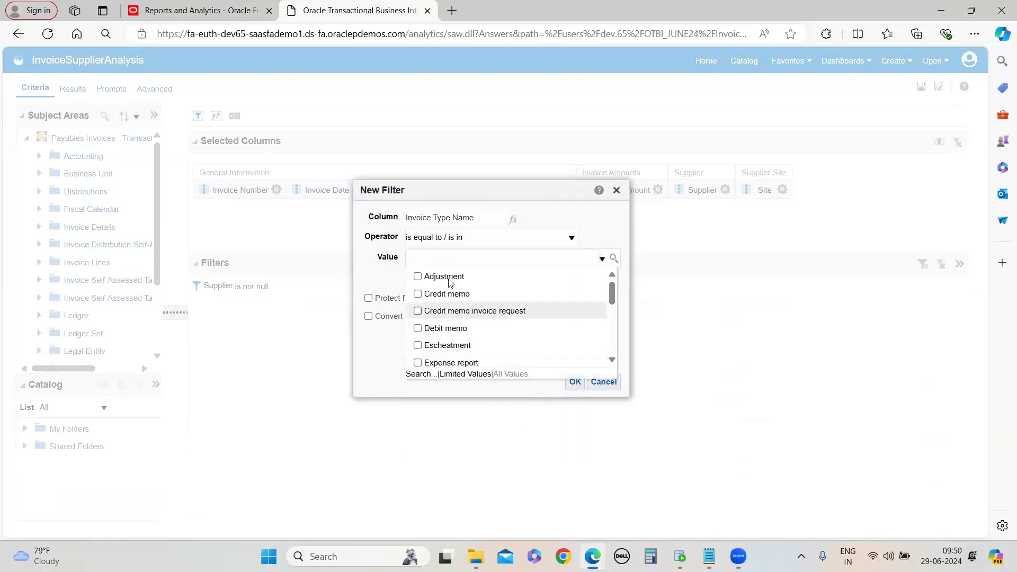
scroll(449, 282, "down", 5)
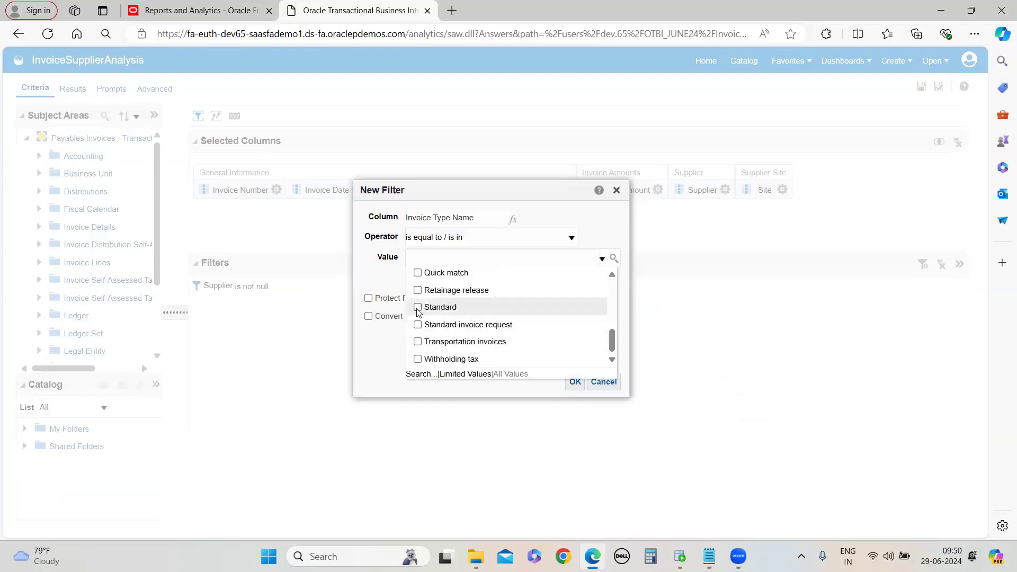
left_click(418, 307)
left_click(573, 383)
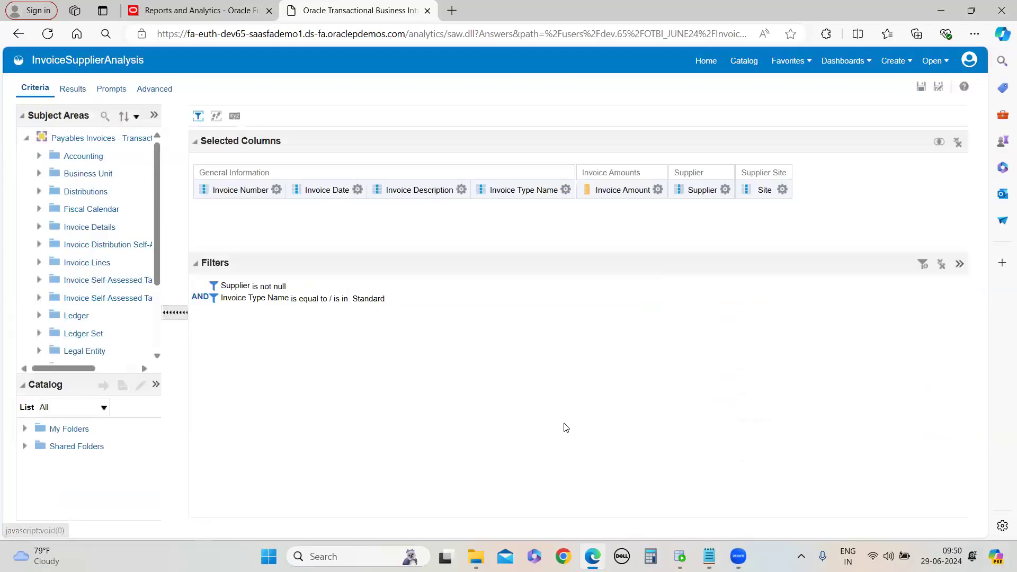
left_click(921, 86)
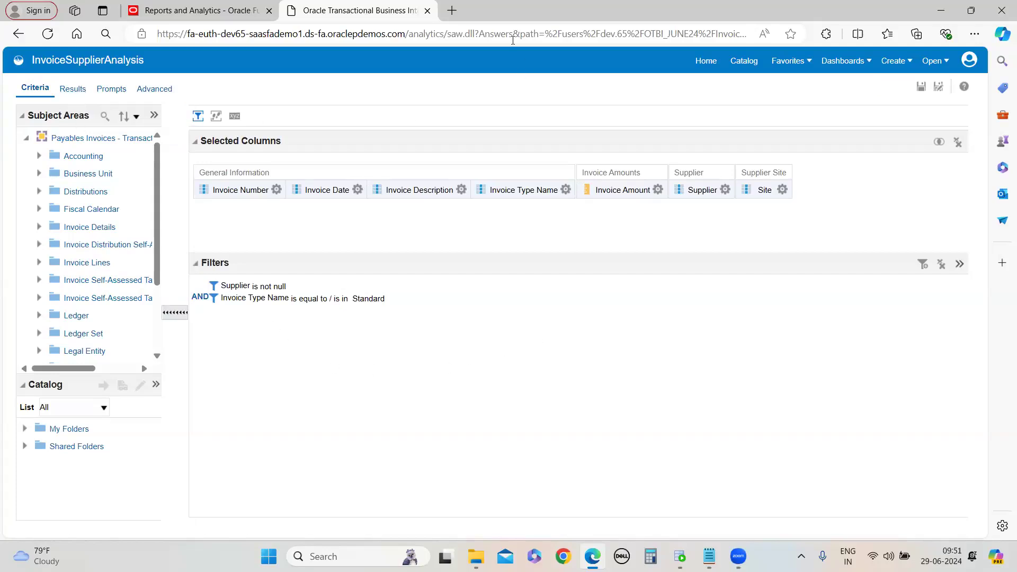
Scroll through the results table to examine the rows under the new filter
left_click(73, 89)
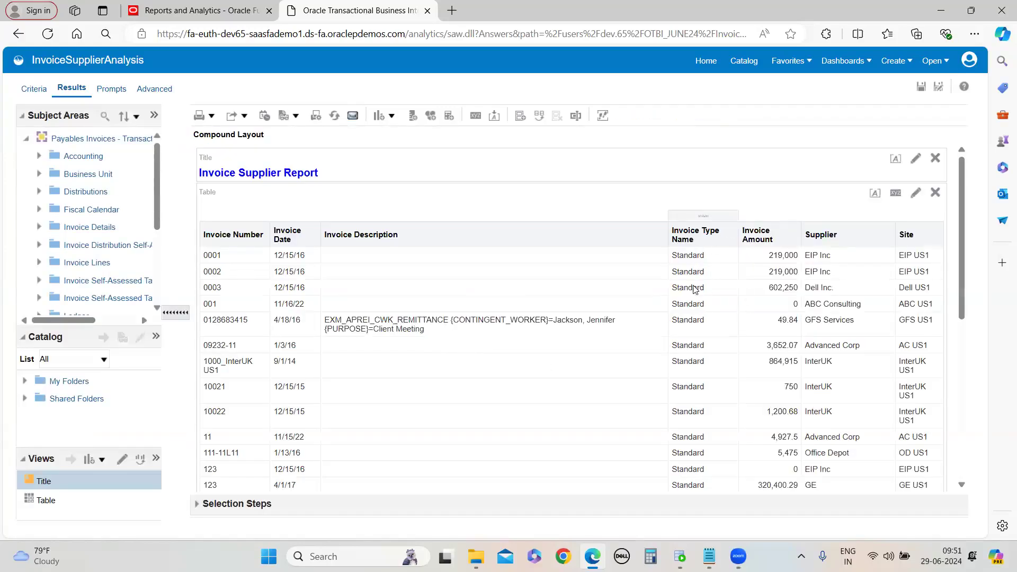
scroll(697, 296, "down", 5)
scroll(701, 327, "down", 2)
scroll(701, 351, "up", 6)
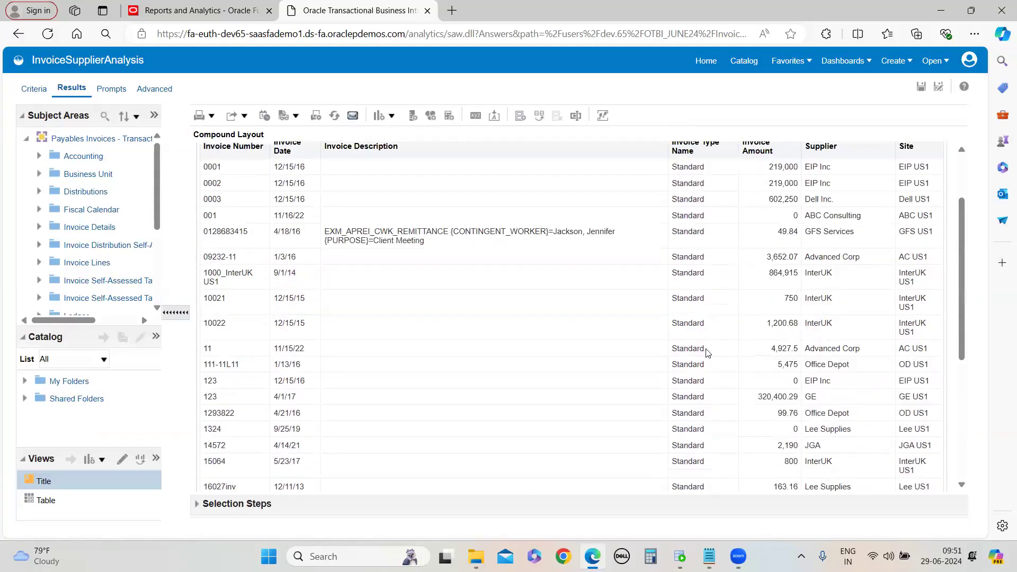
scroll(699, 366, "down", 3)
scroll(698, 366, "down", 3)
scroll(699, 416, "up", 5)
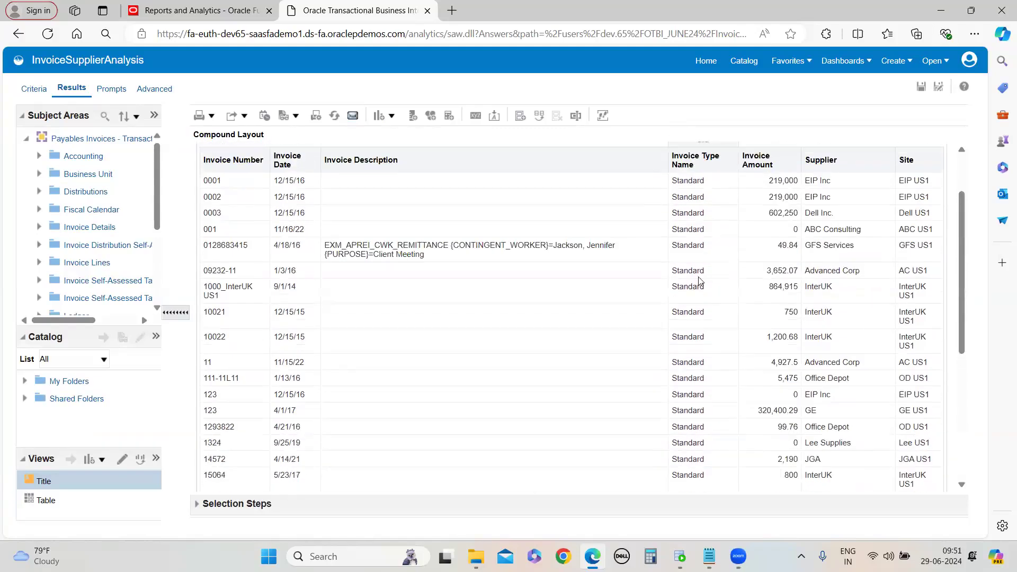
scroll(677, 339, "down", 4)
scroll(681, 410, "up", 8)
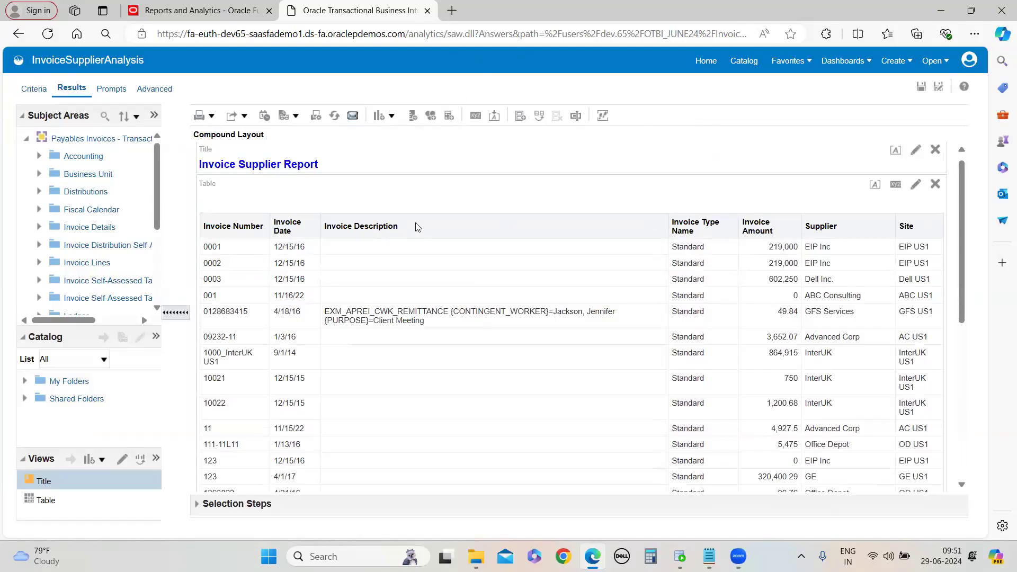
Add a filter requiring Invoice Description to be not null
left_click(34, 88)
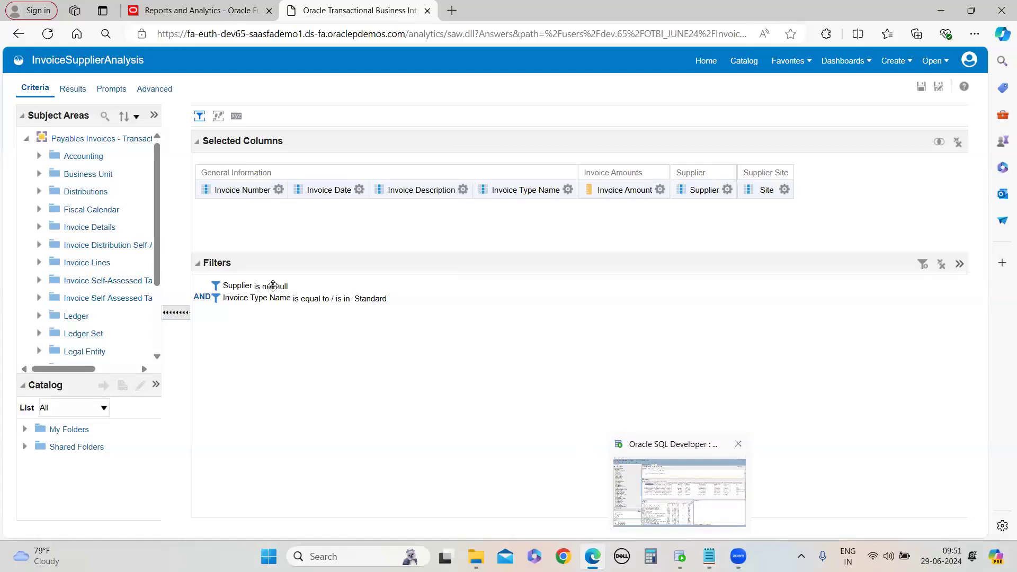
left_click(463, 190)
left_click(505, 276)
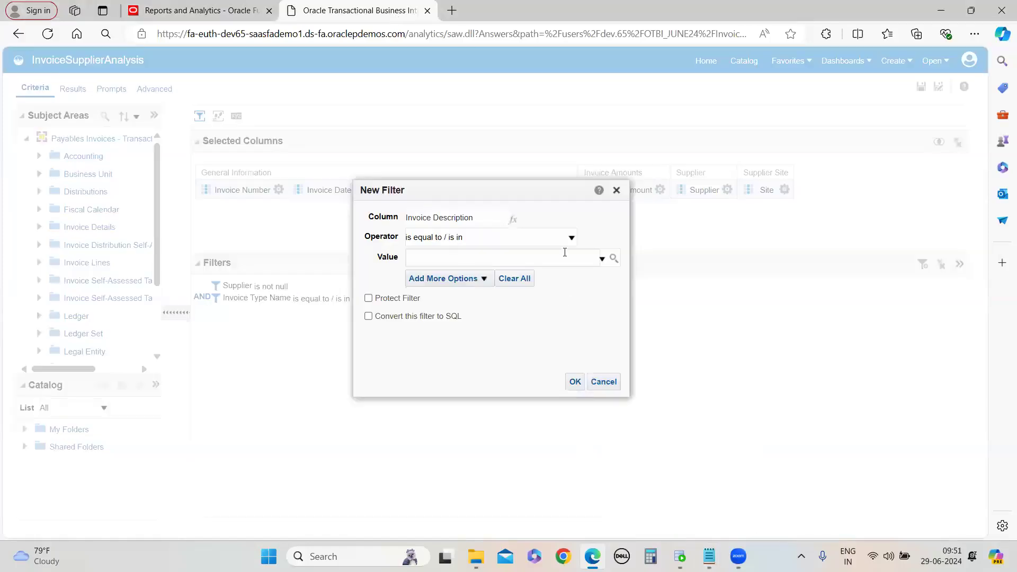
left_click(571, 237)
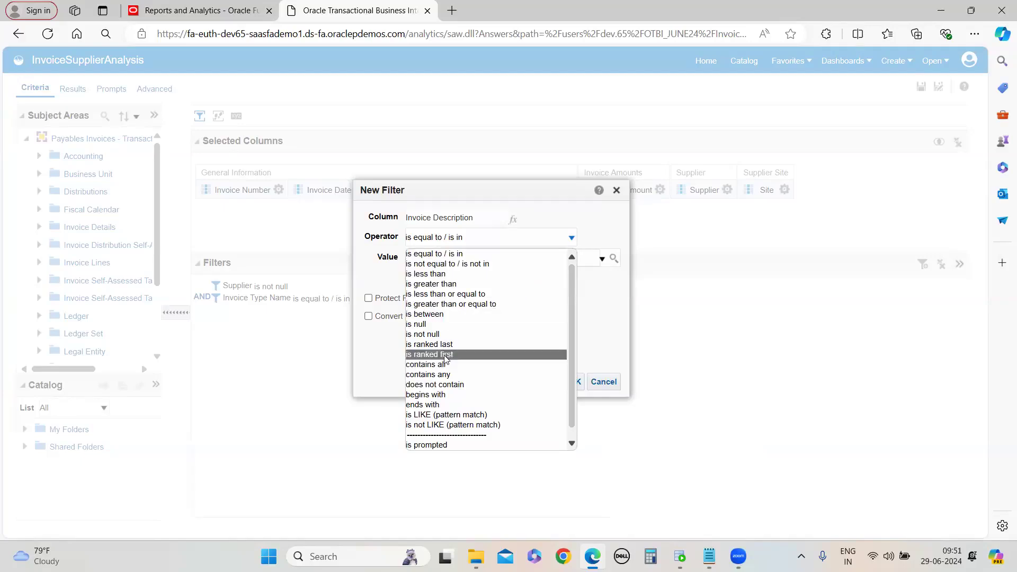
left_click(445, 334)
left_click(532, 382)
Preview the results and scroll through the filtered invoice rows
left_click(72, 87)
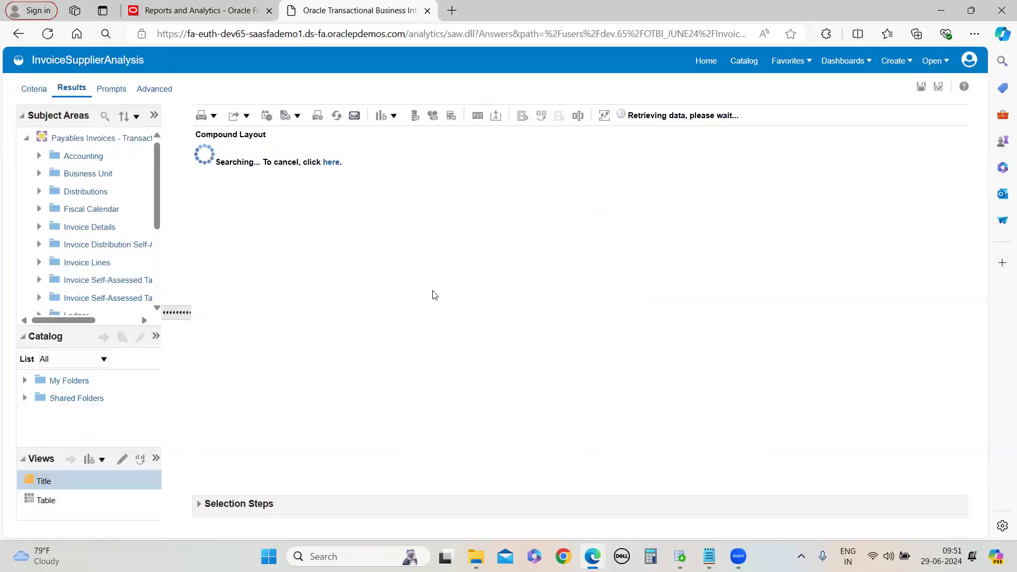
scroll(415, 371, "down", 5)
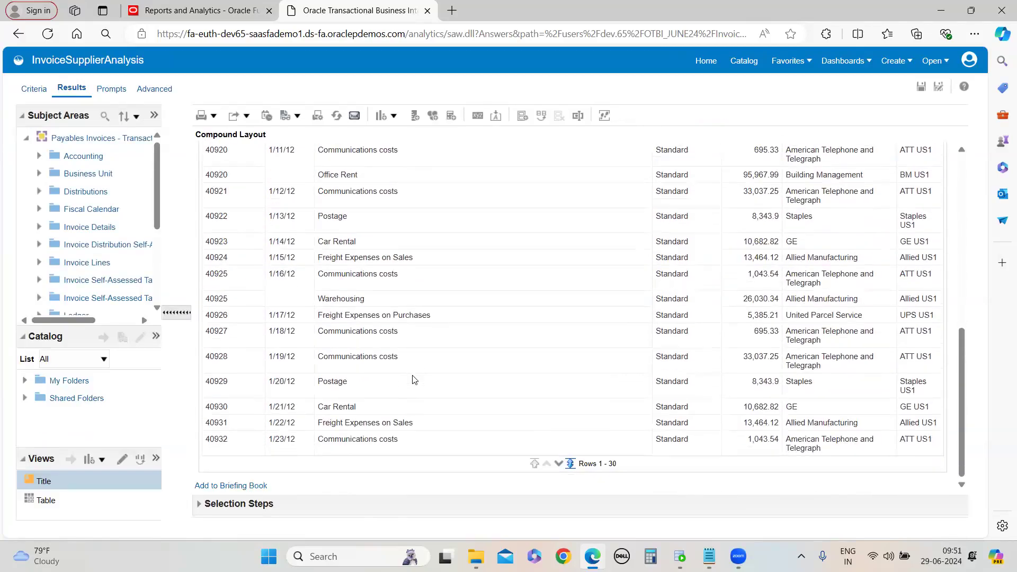
scroll(414, 380, "up", 5)
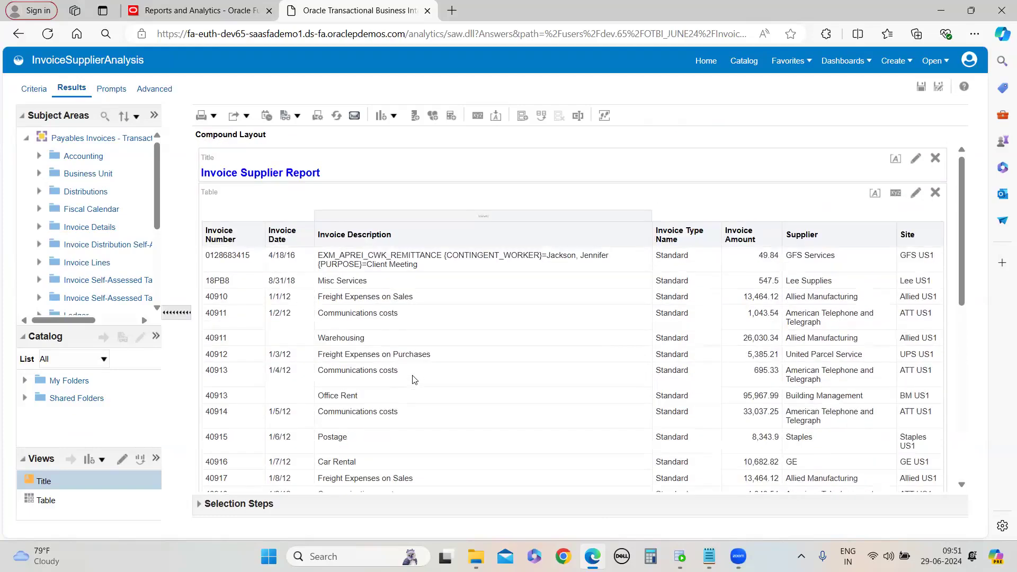
scroll(415, 376, "down", 10)
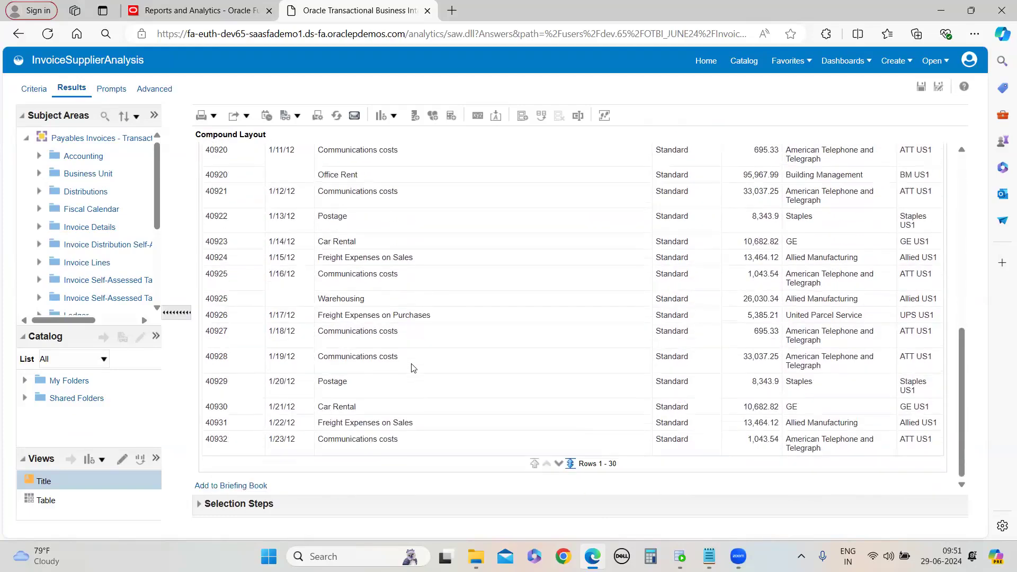
scroll(413, 368, "up", 10)
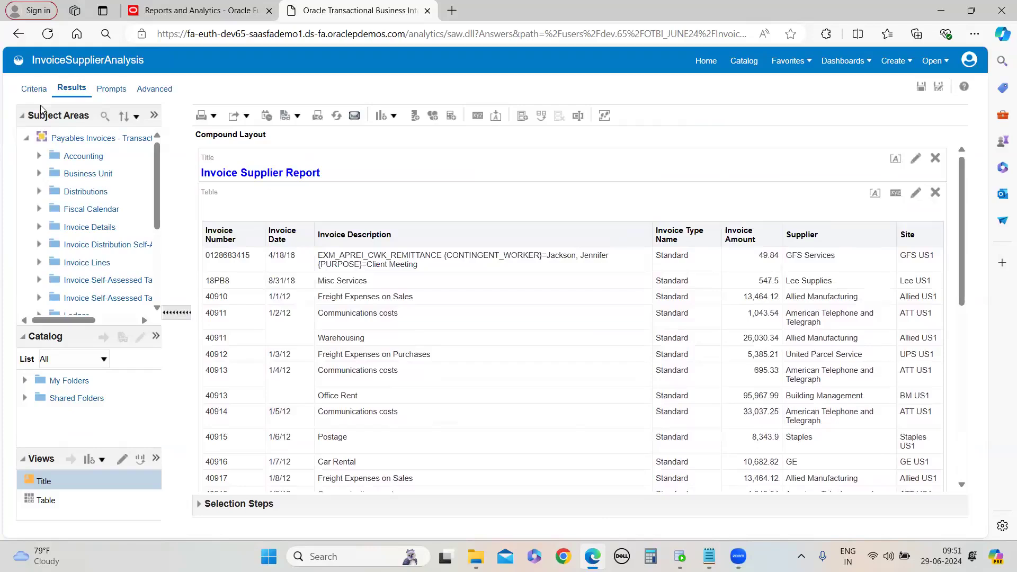
left_click(34, 88)
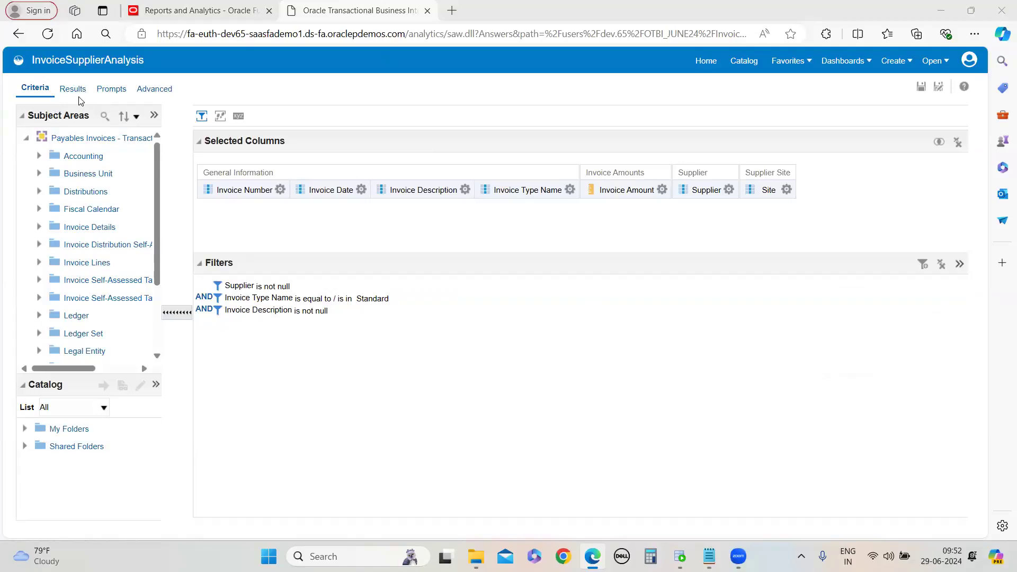
left_click(570, 190)
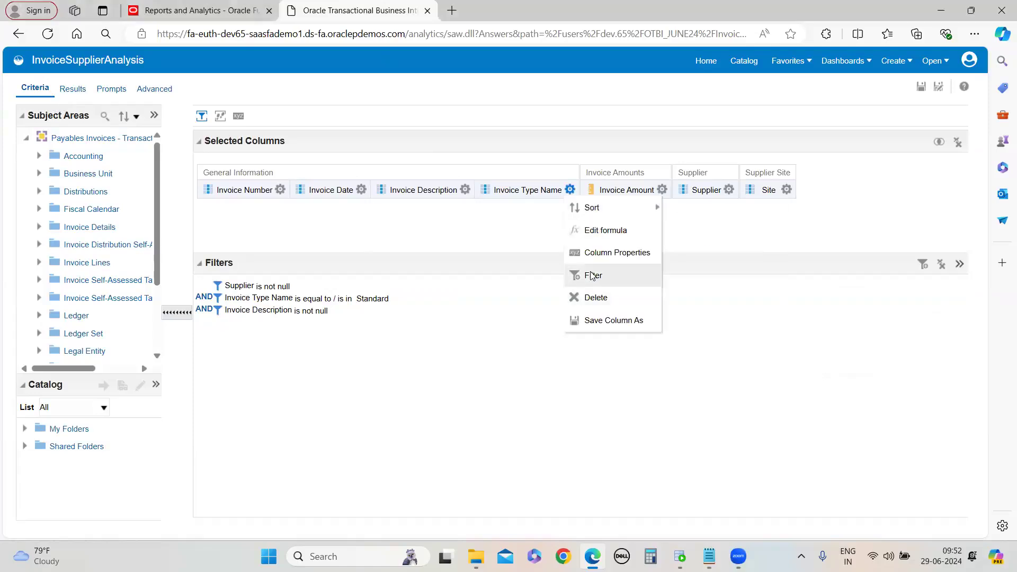
left_click(72, 89)
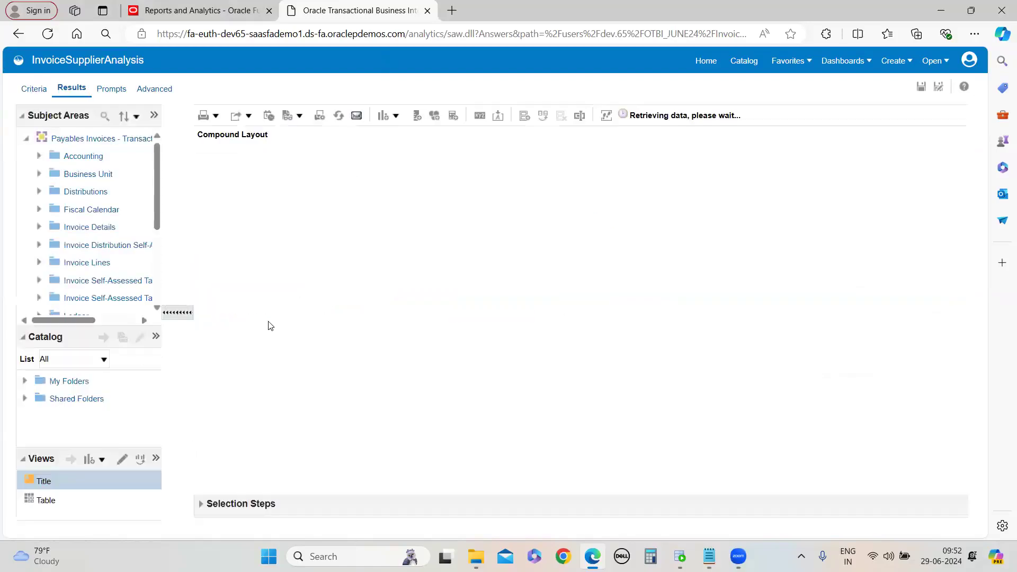
left_click(34, 88)
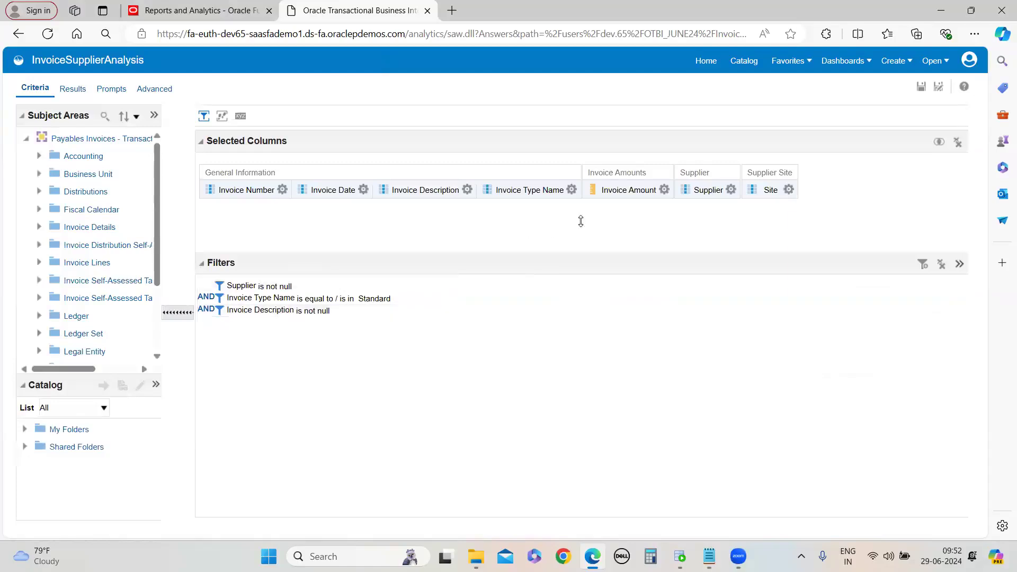
left_click(664, 190)
left_click(363, 190)
mouse_move(664, 190)
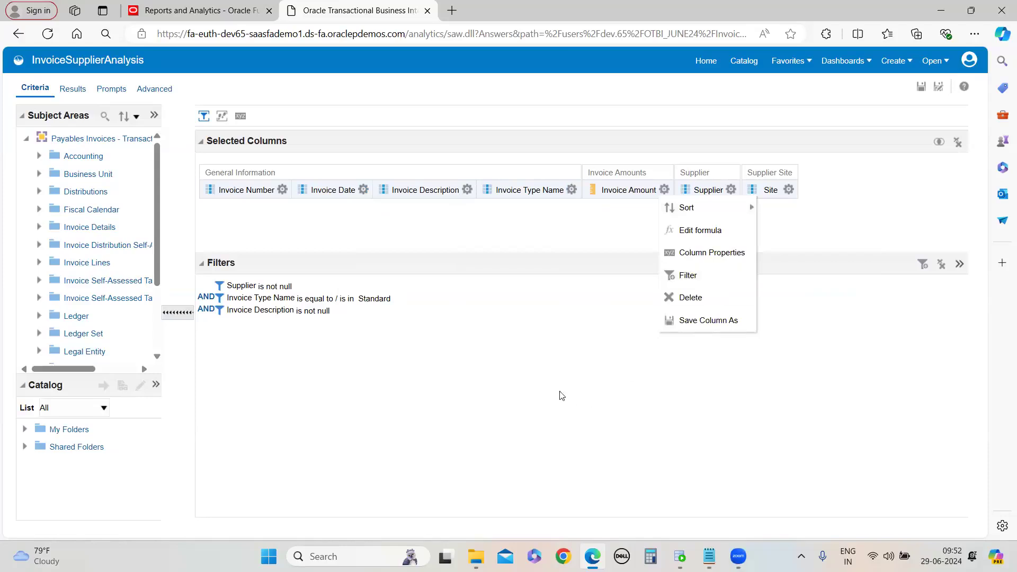
left_click(442, 403)
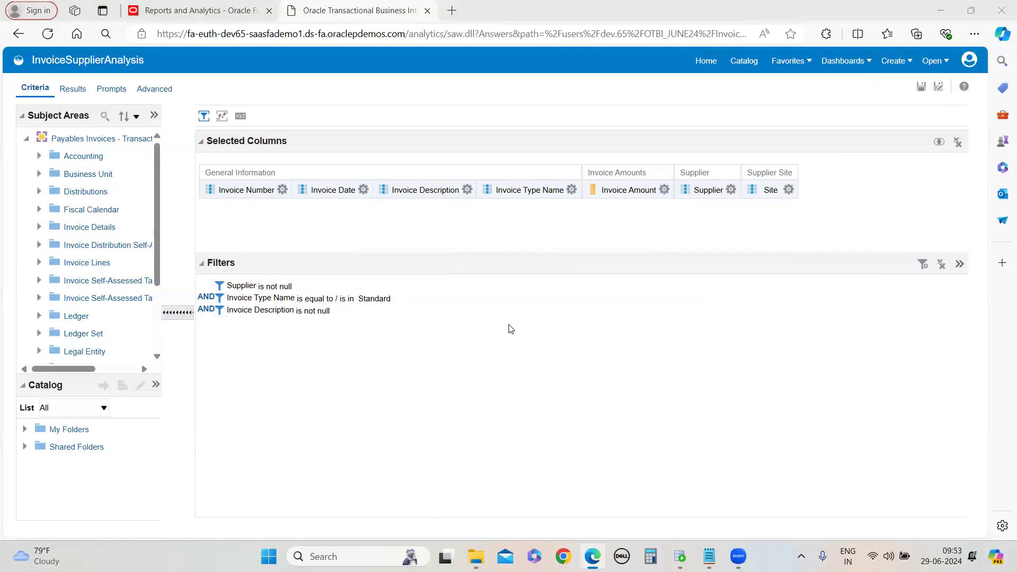
left_click(572, 190)
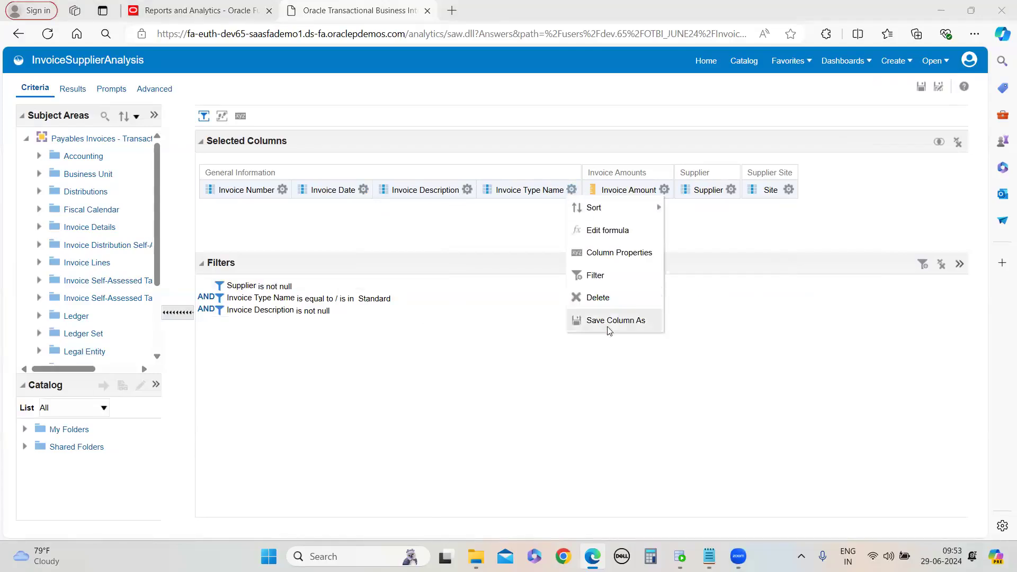
left_click(607, 274)
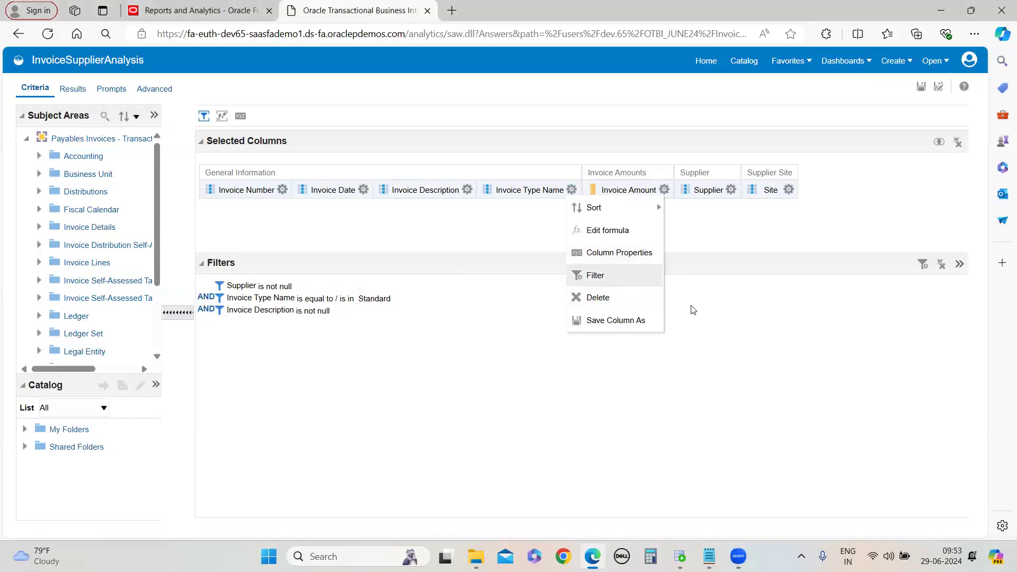
left_click(570, 239)
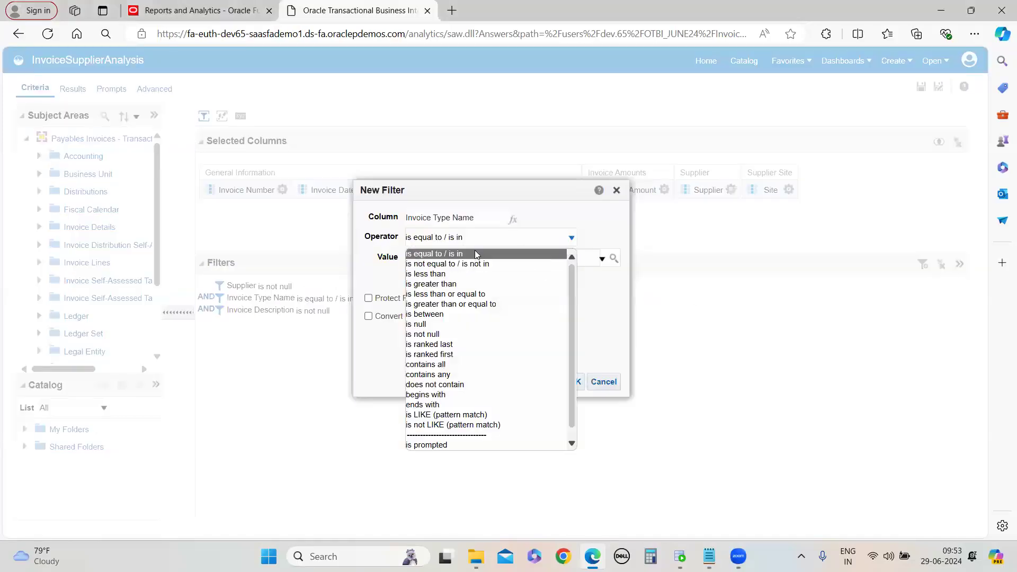
left_click(474, 251)
left_click(603, 259)
scroll(439, 339, "down", 5)
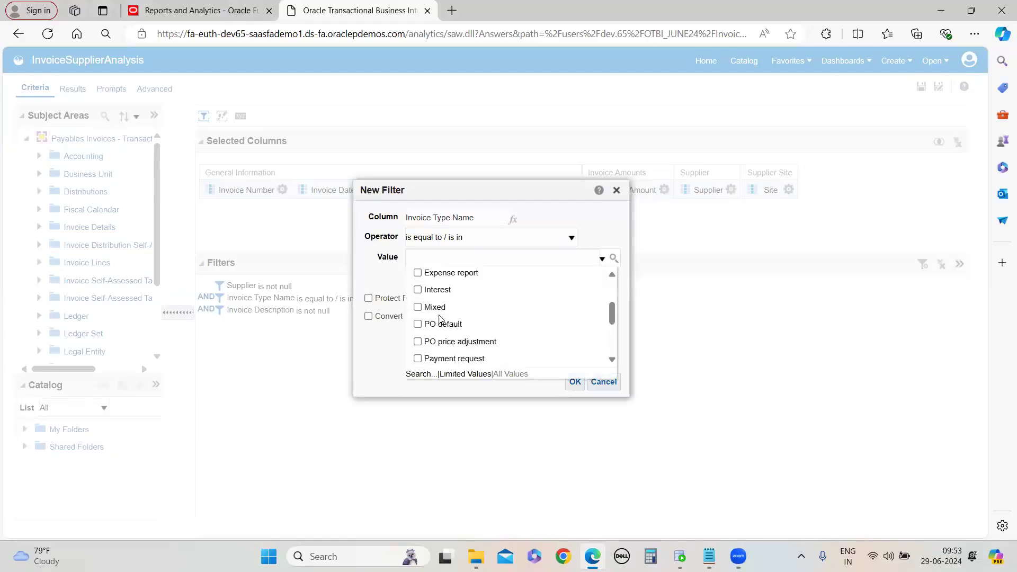
left_click(418, 307)
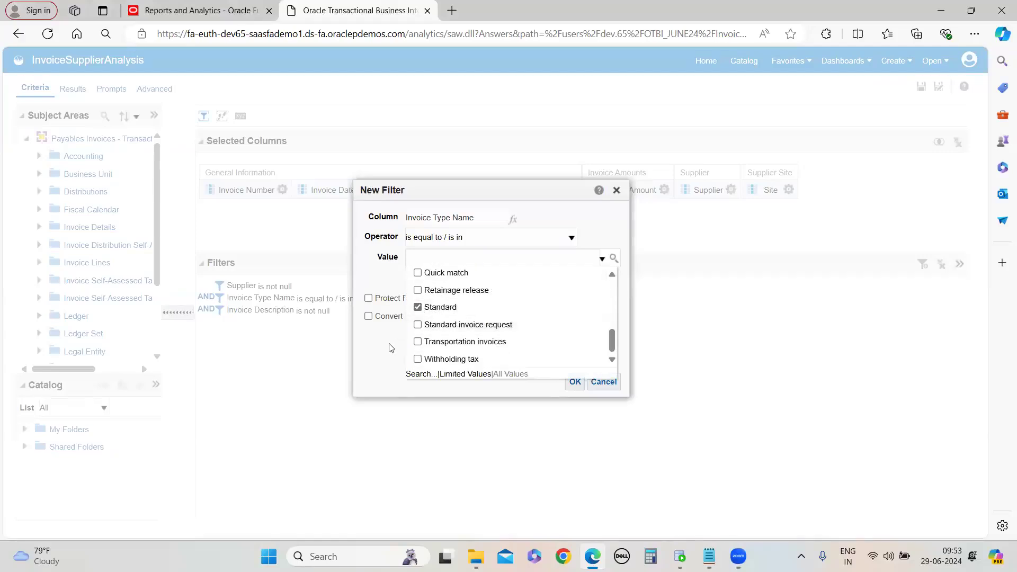
left_click(392, 348)
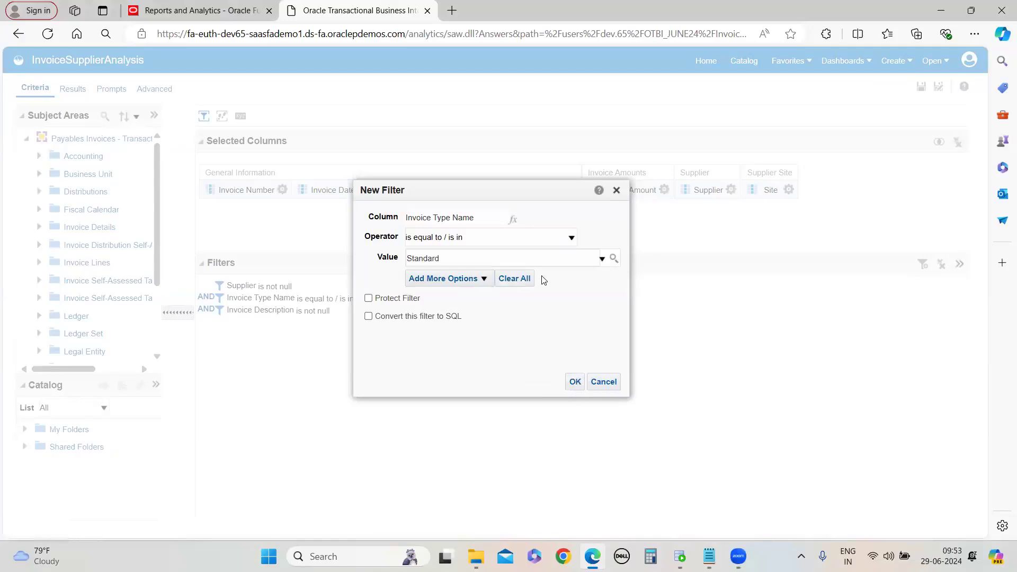
left_click(598, 382)
Save the analysis with the three filters
left_click(921, 86)
left_click(71, 87)
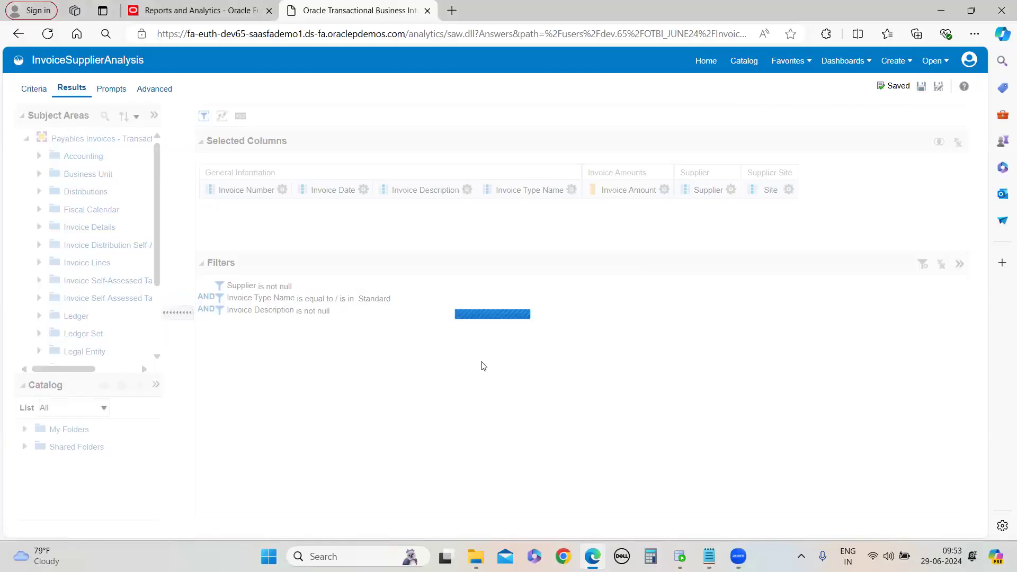
left_click(35, 88)
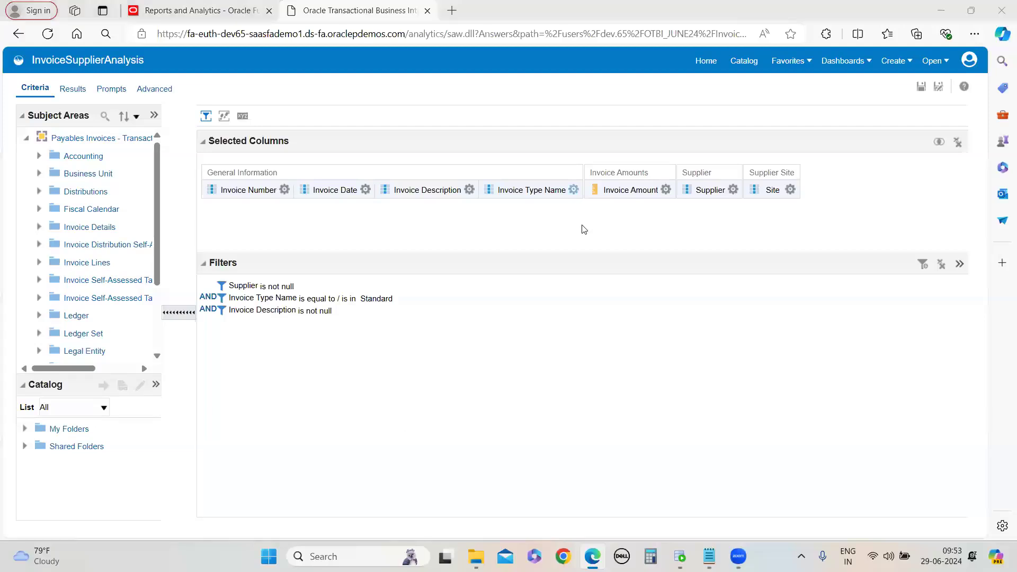
left_click(574, 189)
left_click(665, 190)
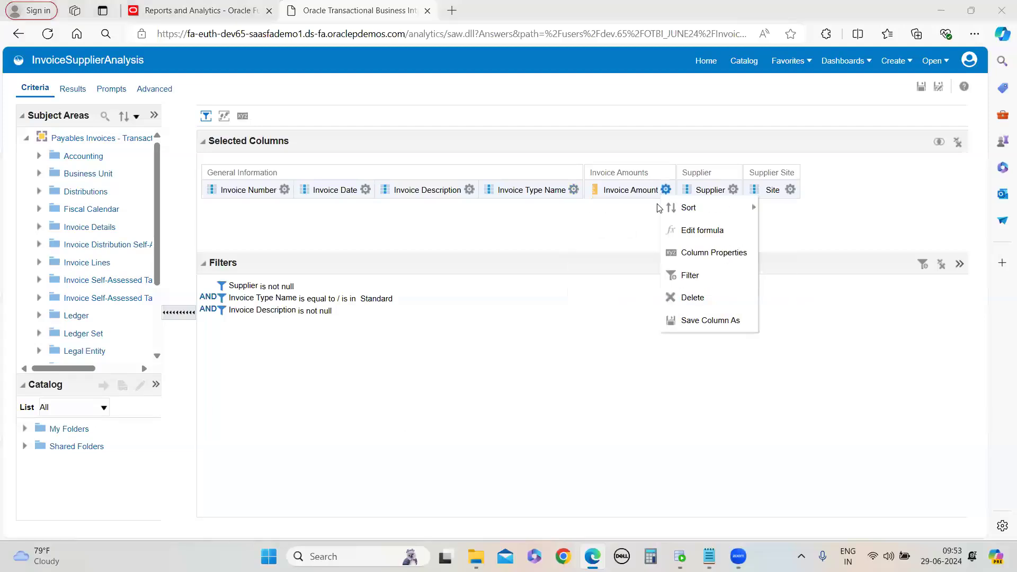
left_click(684, 276)
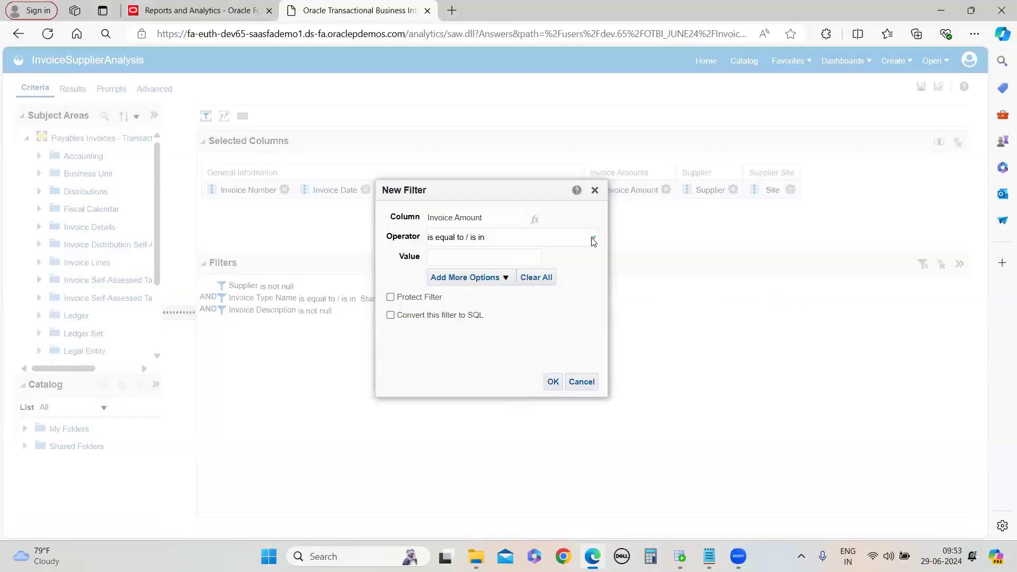
left_click(592, 239)
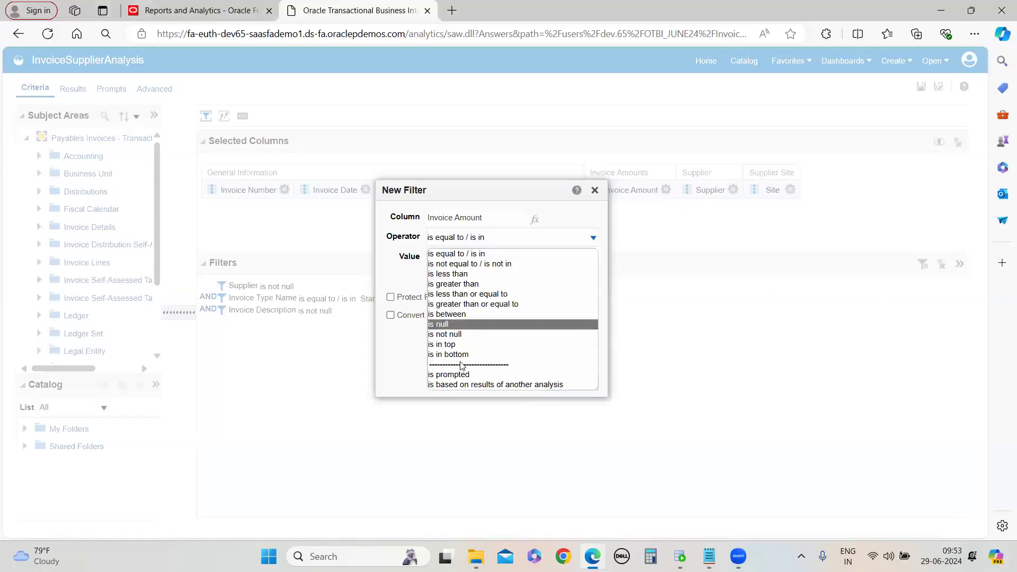
left_click(391, 378)
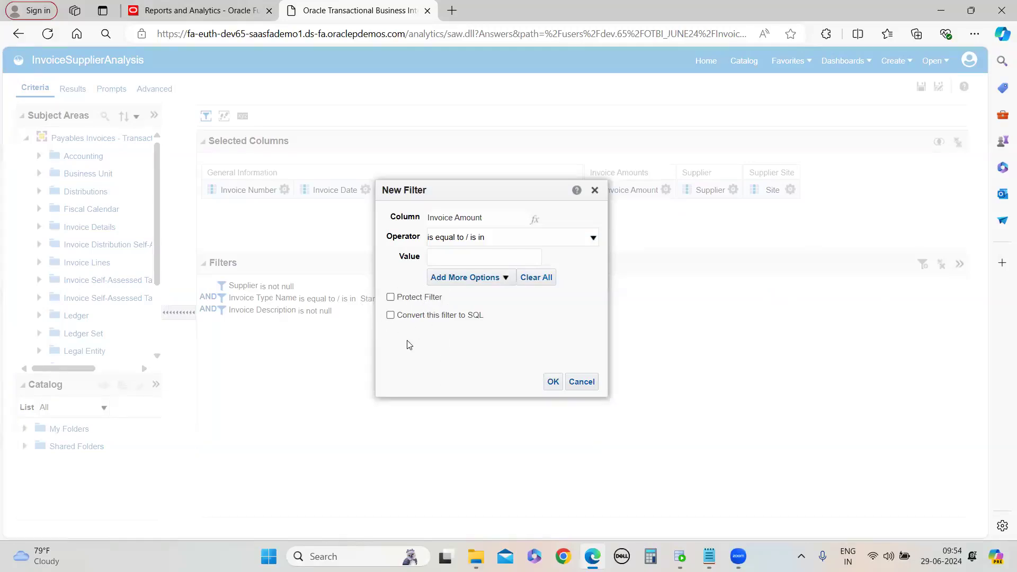
left_click(391, 297)
left_click(390, 315)
left_click(390, 298)
left_click(391, 315)
left_click(570, 379)
left_click(922, 85)
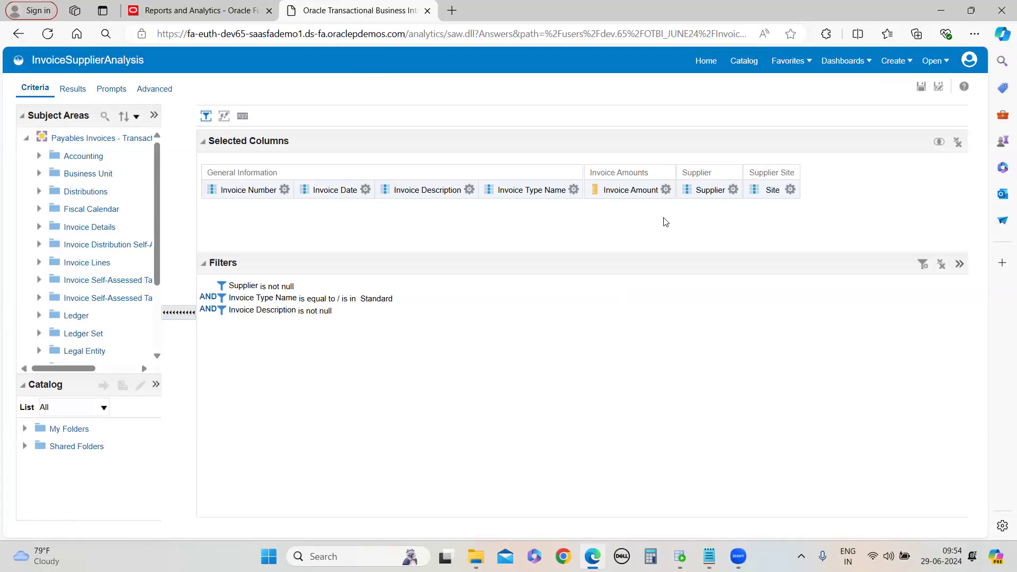
Browse the function categories available in the Invoice Amount column formula editor without changing it
left_click(666, 189)
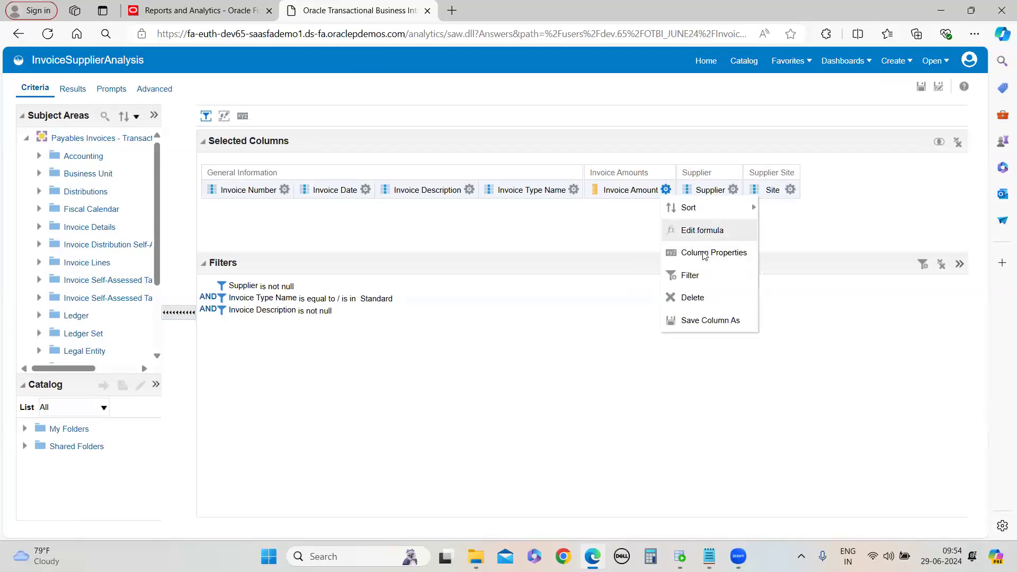
left_click(697, 234)
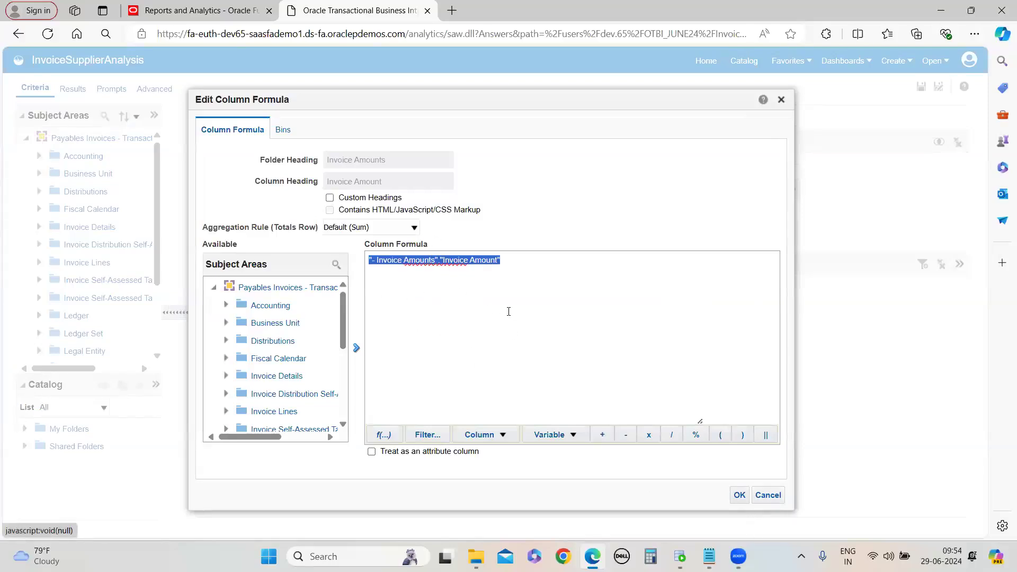
left_click(527, 264)
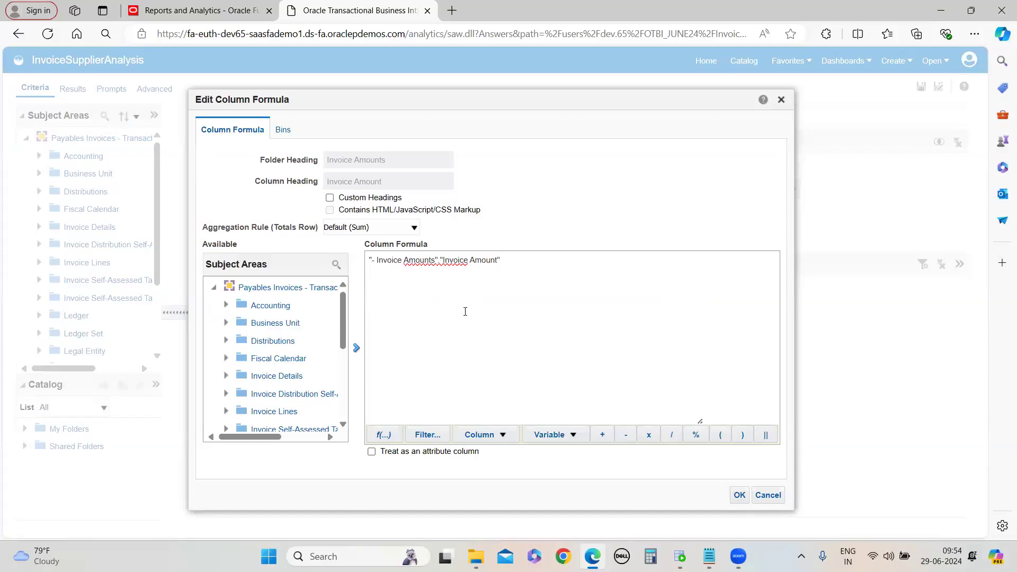
left_click(383, 435)
scroll(458, 251, "down", 3)
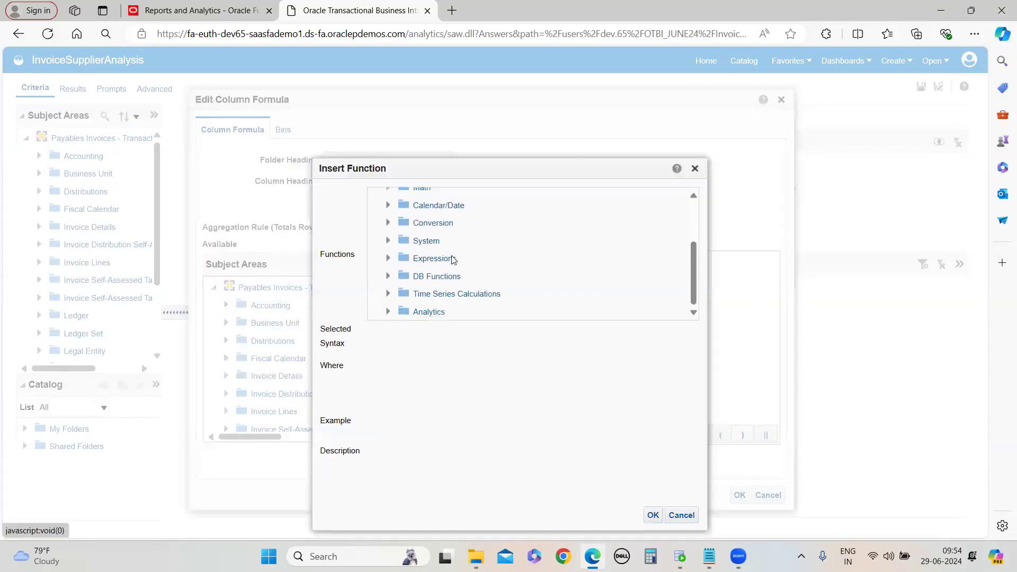
scroll(445, 254, "up", 4)
scroll(424, 256, "down", 3)
scroll(438, 238, "up", 3)
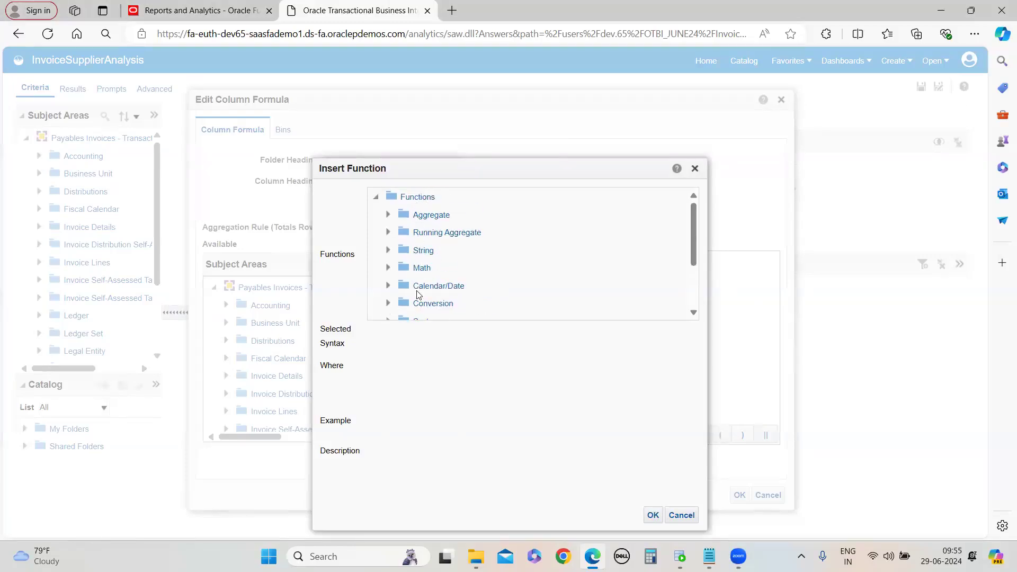
left_click(682, 516)
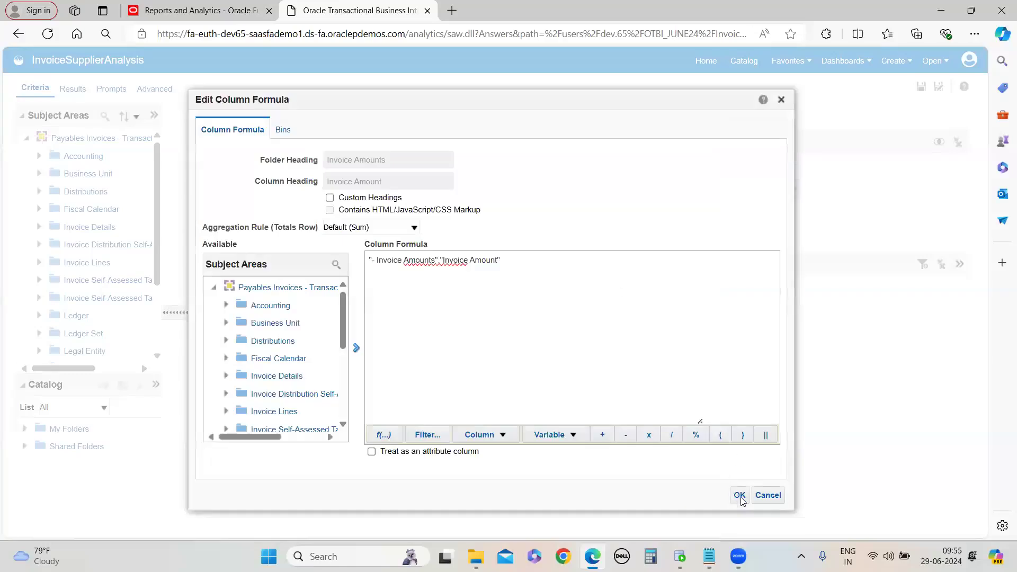
key("Escape")
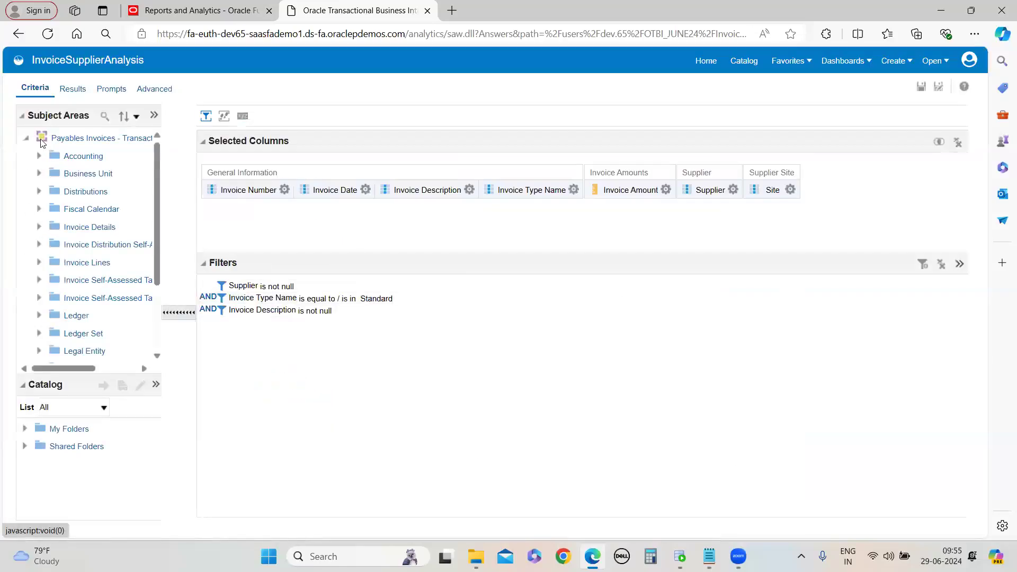
Preview the analysis results table
left_click(71, 91)
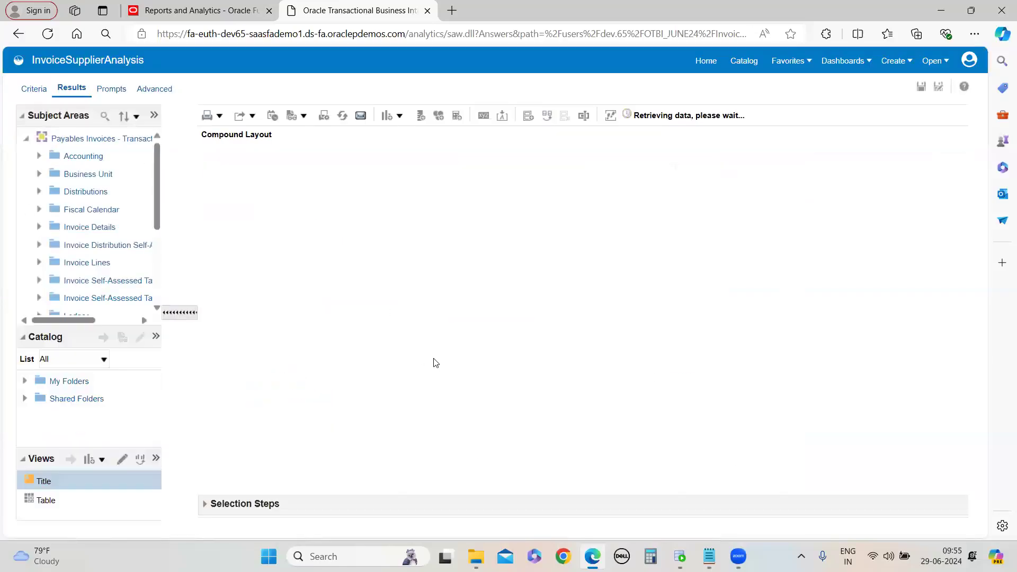
scroll(447, 395, "down", 7)
scroll(467, 394, "up", 7)
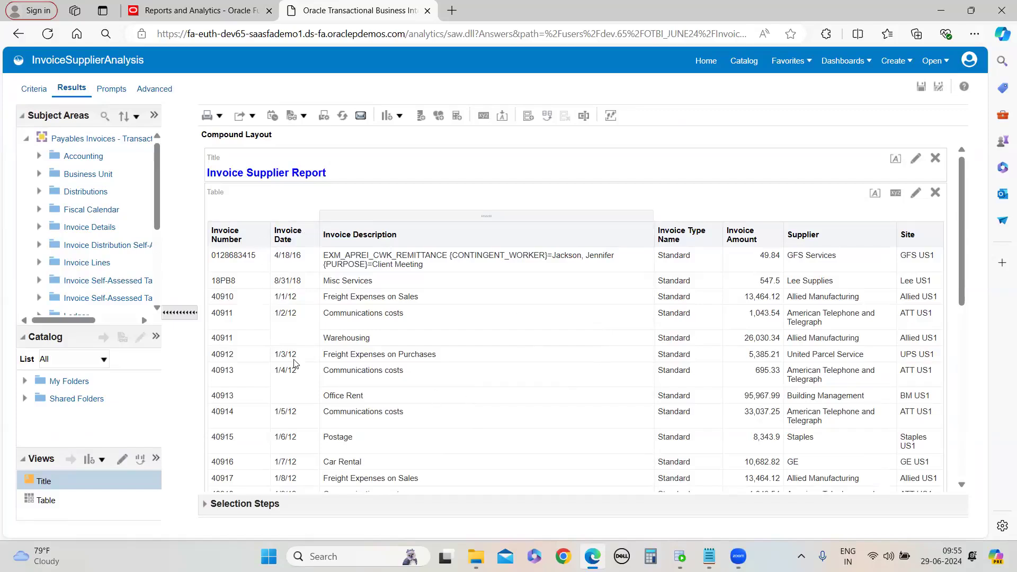
Add a filter requiring Invoice Date to be greater than 01/01/2020
left_click(35, 90)
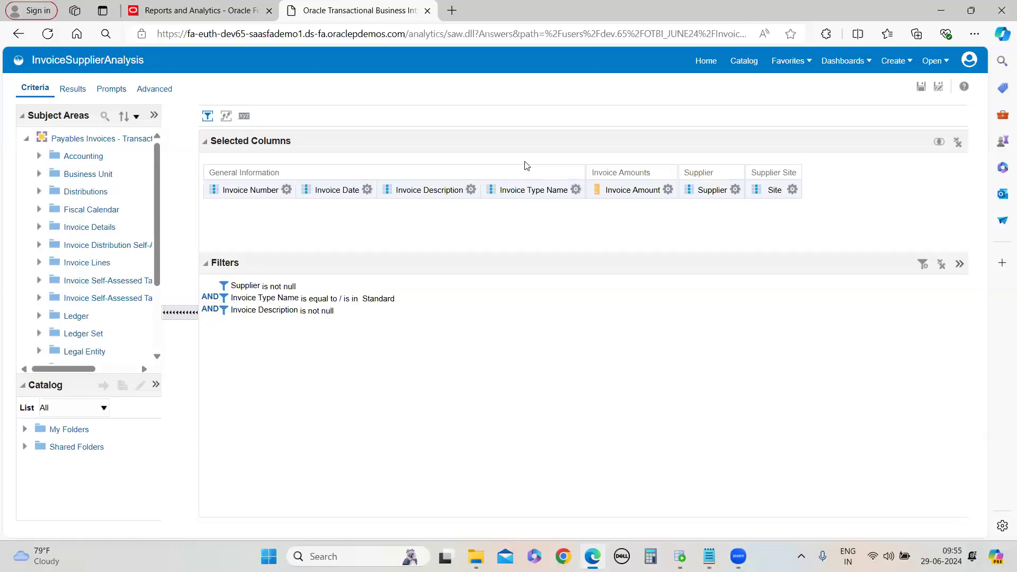
left_click(471, 189)
left_click(367, 189)
left_click(420, 279)
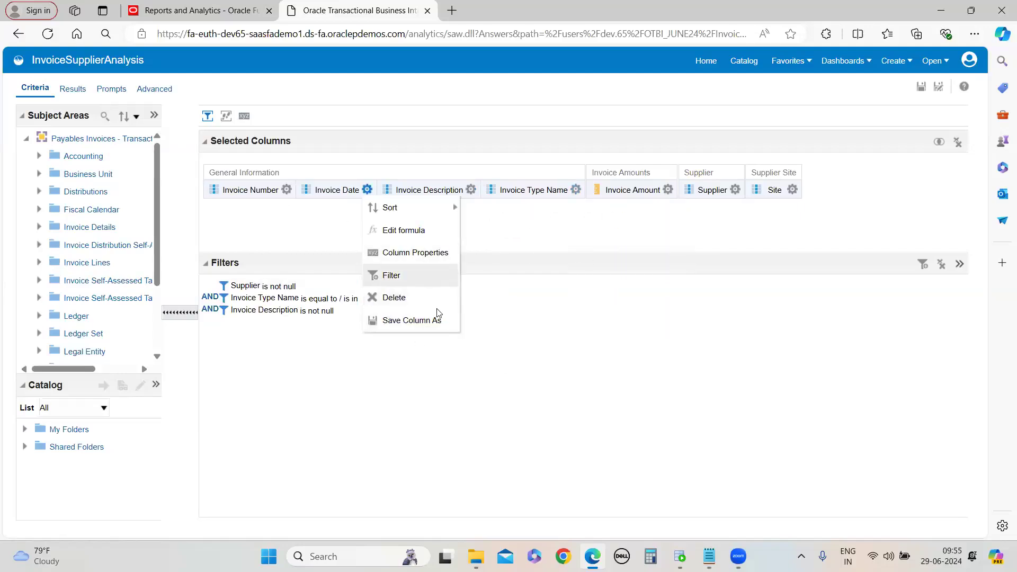
left_click(574, 240)
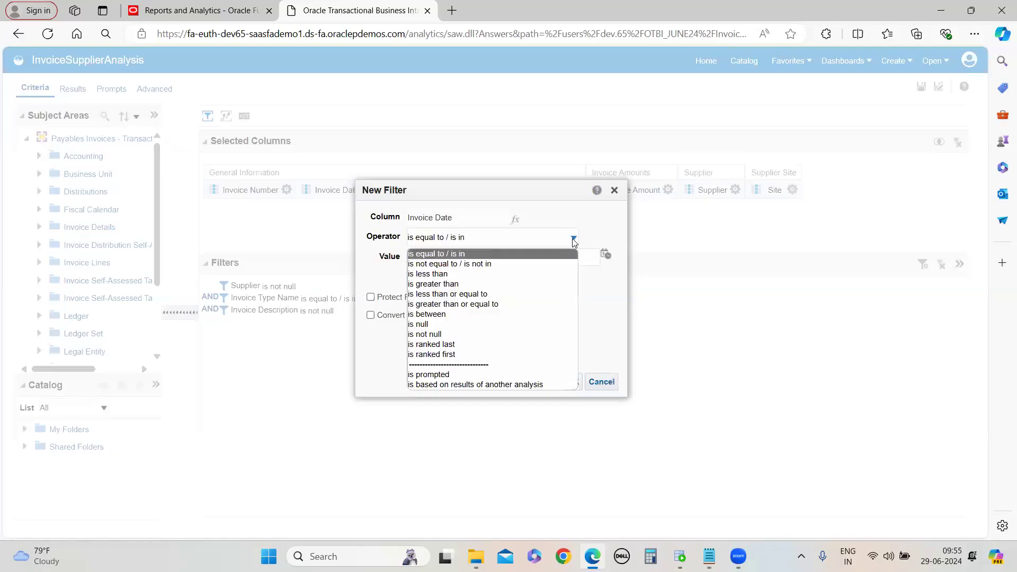
left_click(461, 286)
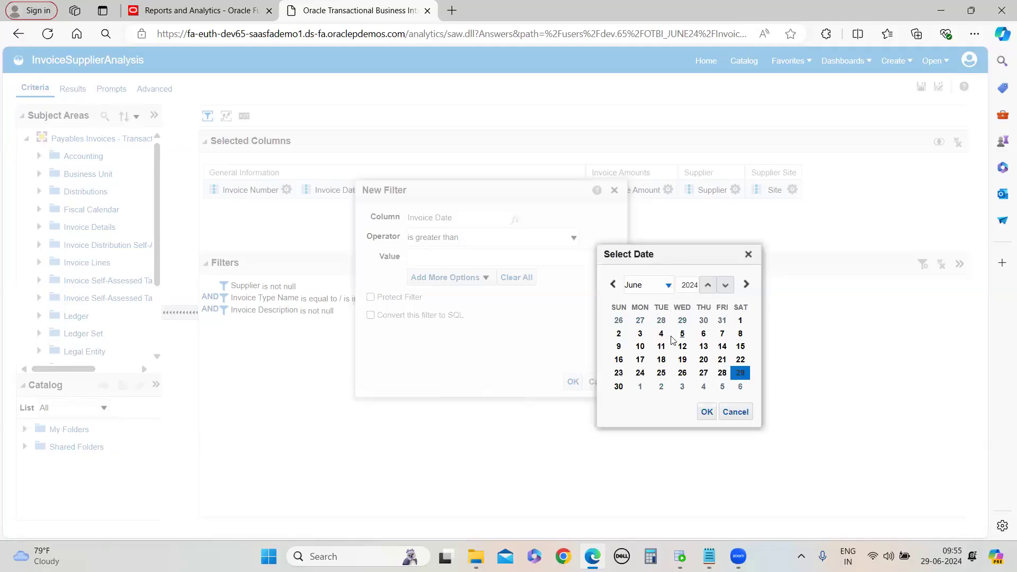
left_click(669, 287)
left_click(644, 299)
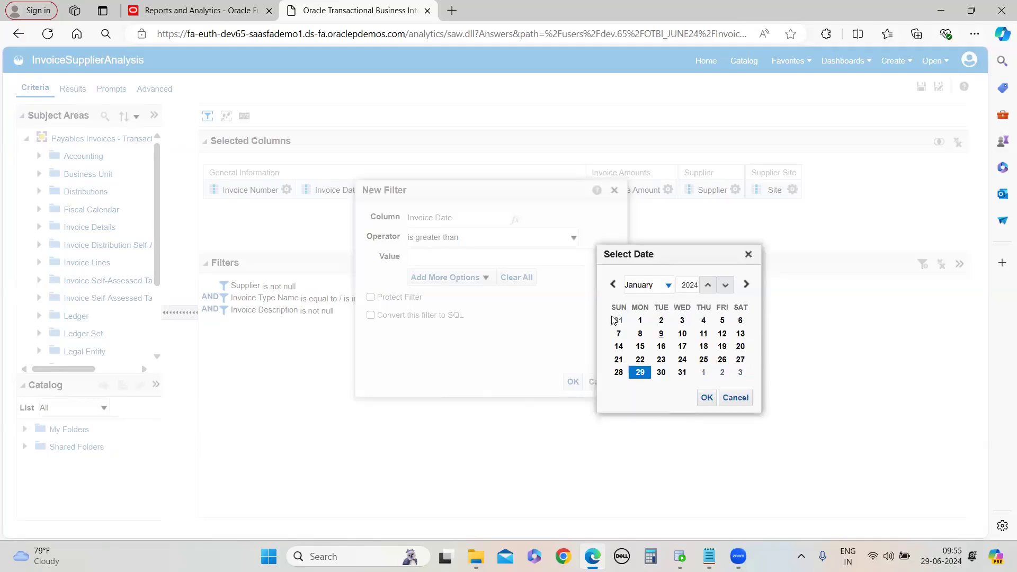
left_click(725, 286)
left_click(725, 286)
left_click(731, 290)
left_click(731, 290)
left_click(731, 290)
left_click(731, 289)
left_click(731, 289)
left_click(730, 289)
left_click(706, 397)
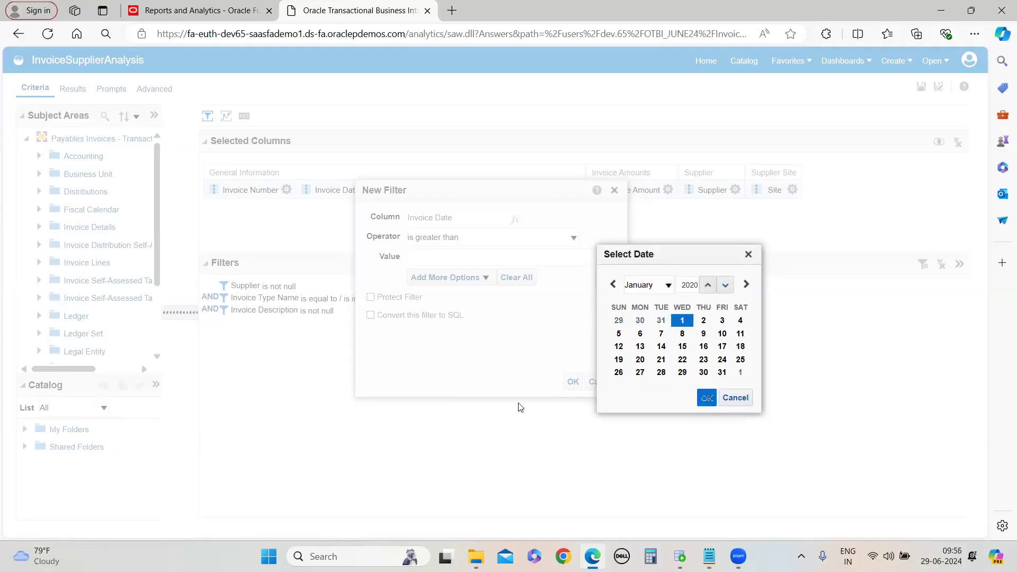
key("Return")
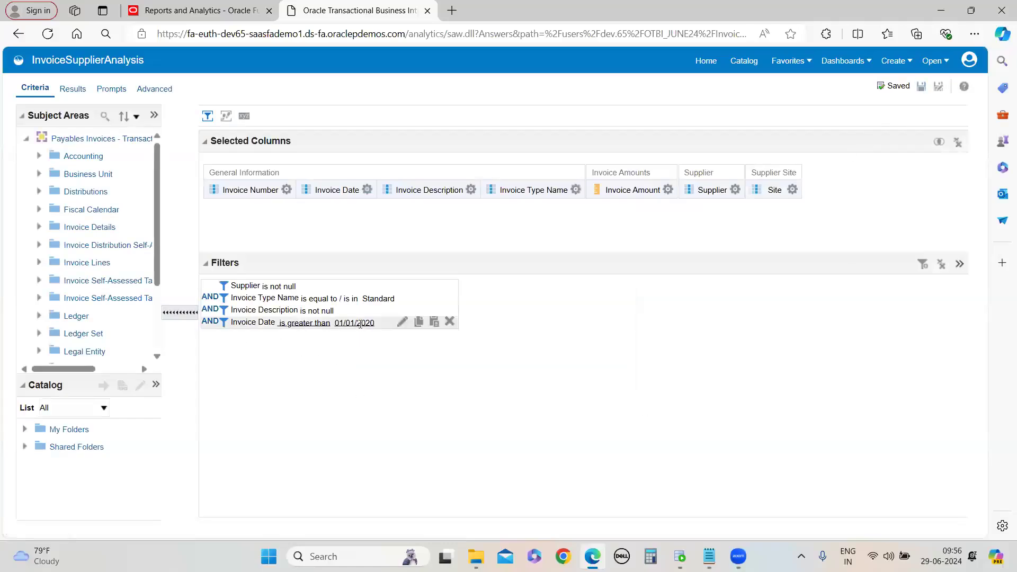
Preview the results and page through all invoice rows under the new date filter
left_click(73, 88)
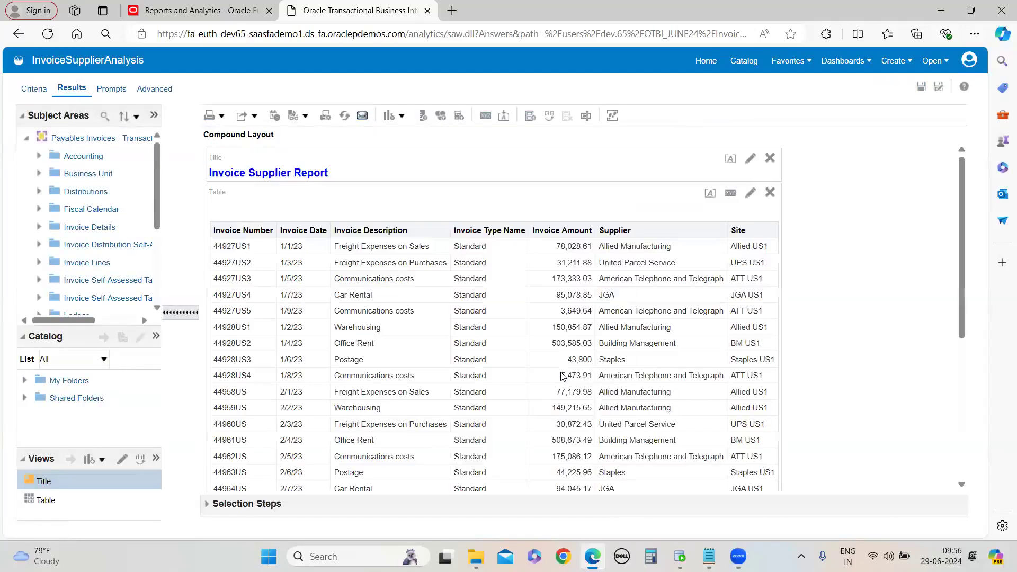
scroll(318, 360, "down", 1)
scroll(317, 361, "down", 5)
scroll(296, 259, "up", 5)
scroll(294, 328, "down", 5)
left_click(492, 463)
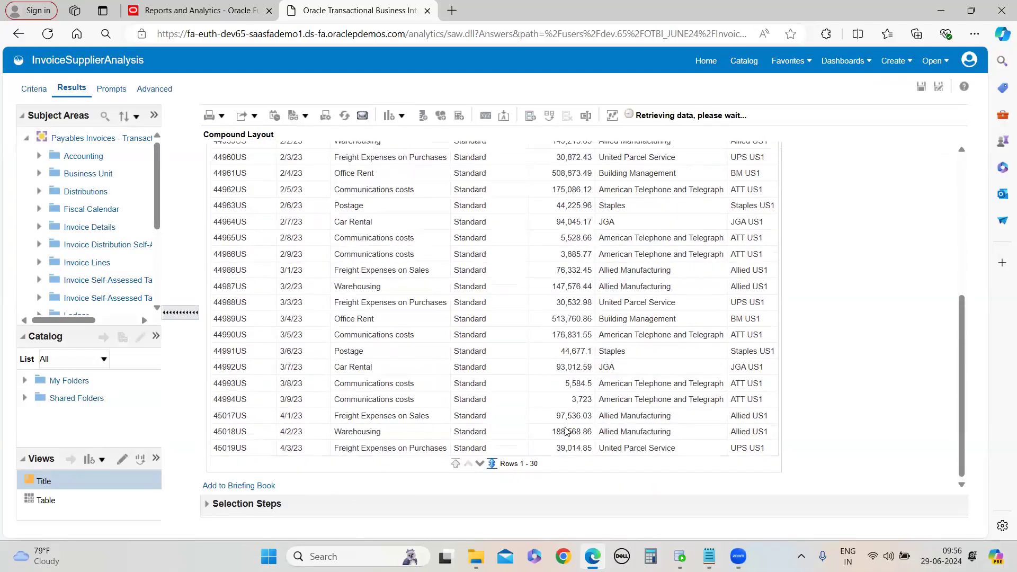
scroll(339, 289, "down", 15)
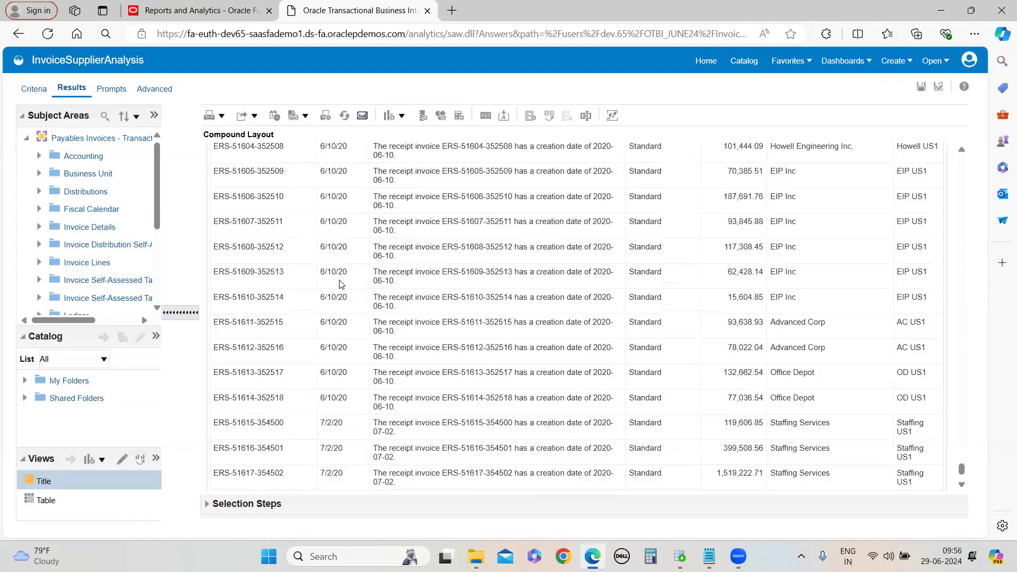
scroll(339, 285, "up", 20)
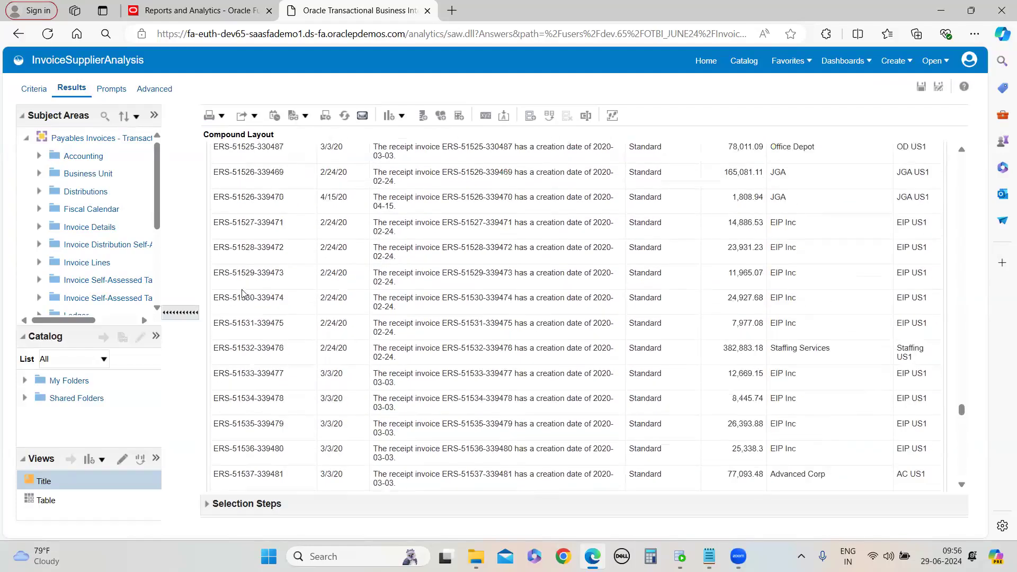
scroll(243, 211, "up", 15)
left_click(34, 88)
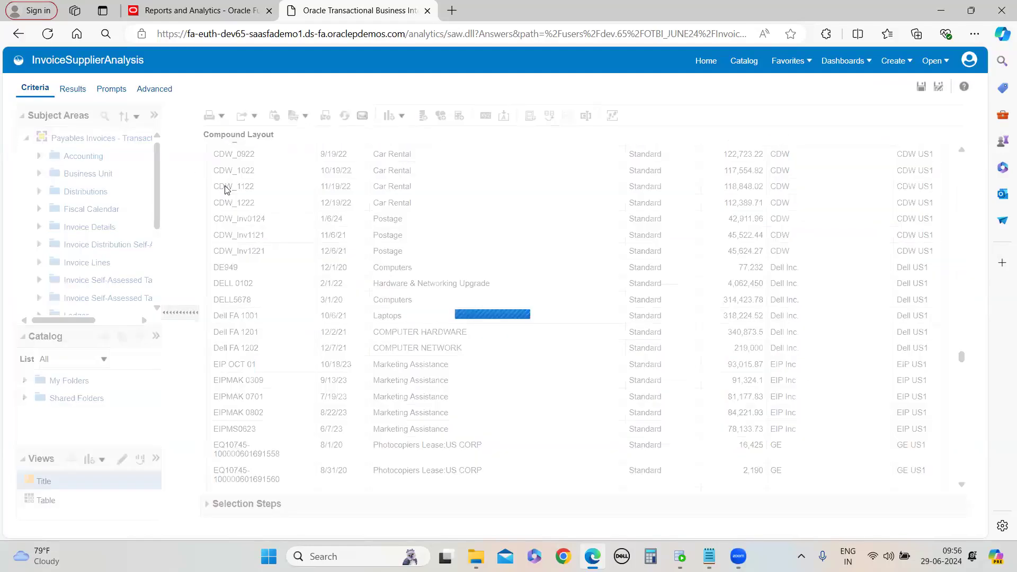
left_click(370, 189)
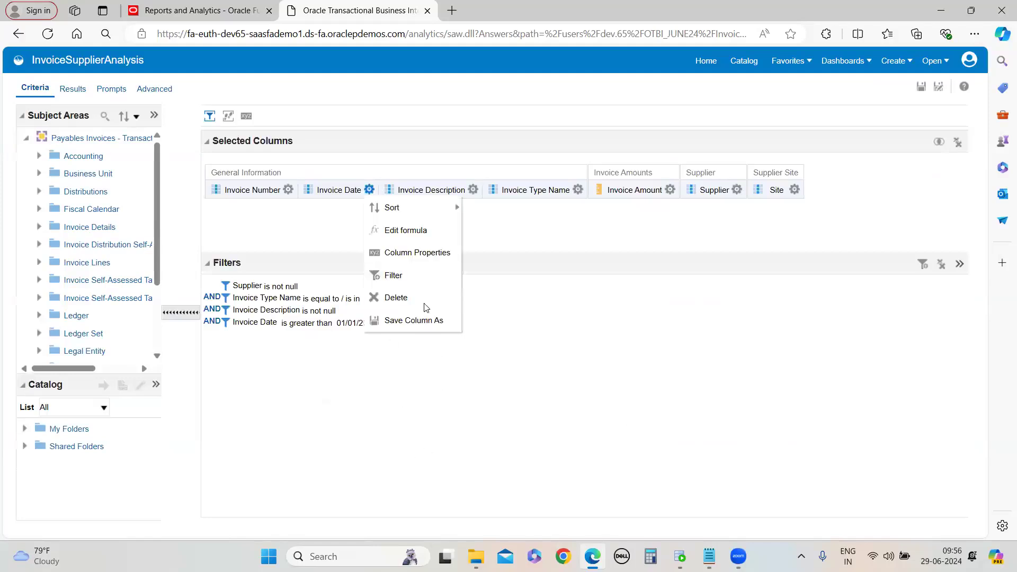
left_click(417, 254)
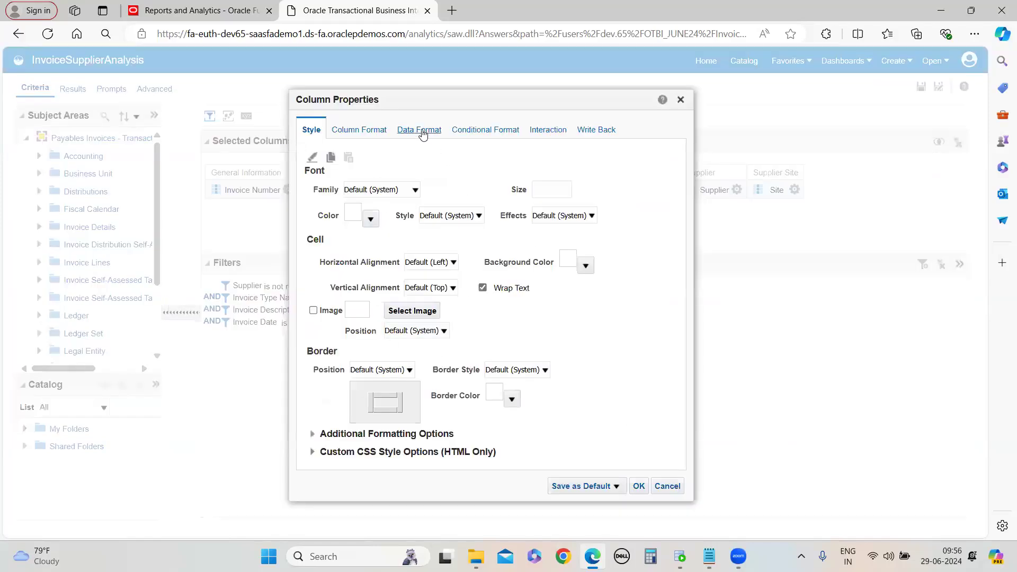
left_click(422, 131)
left_click(311, 157)
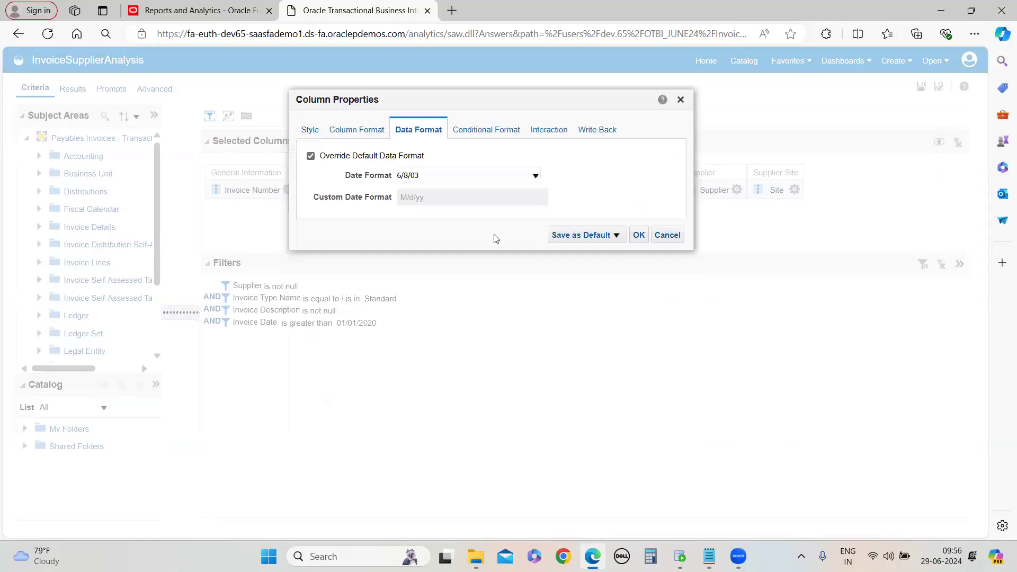
left_click(535, 175)
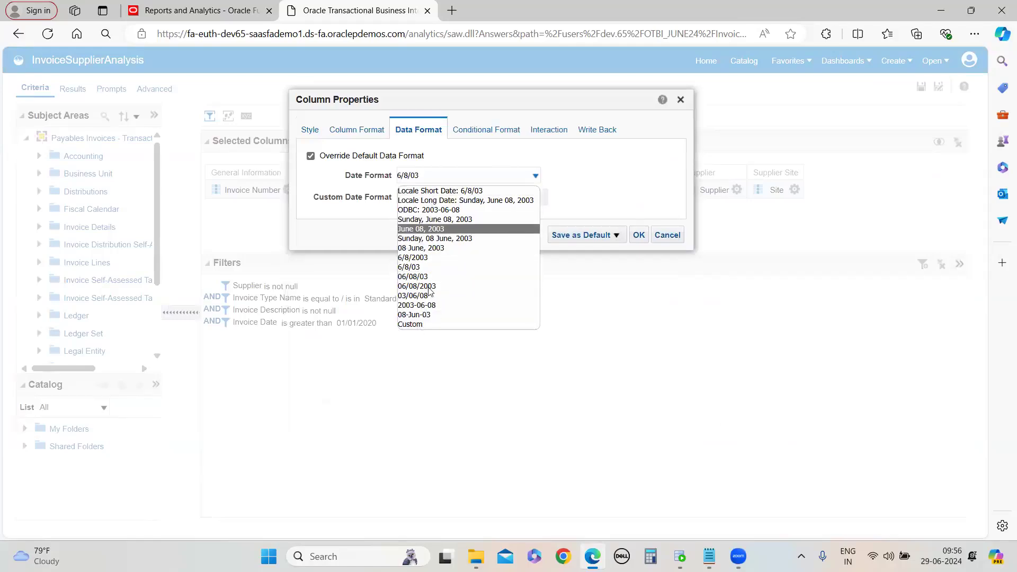
left_click(565, 386)
left_click(667, 236)
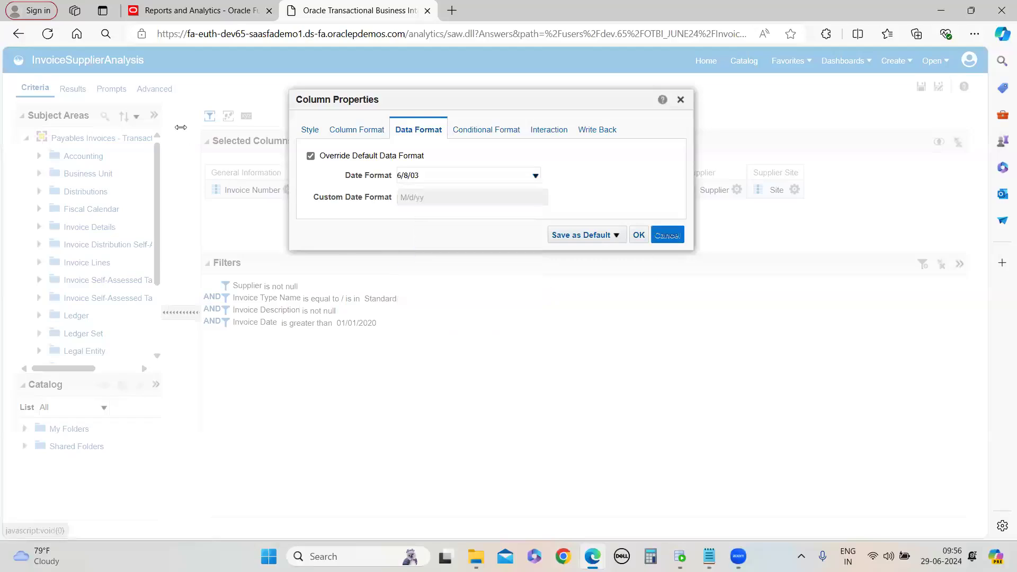
Preview the results again and scroll through the invoice rows
left_click(71, 88)
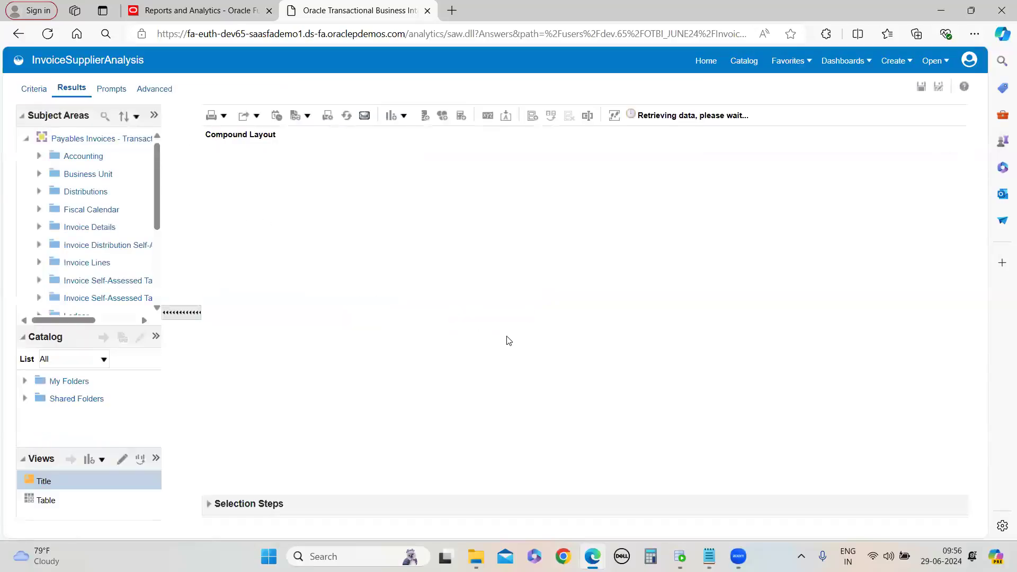
scroll(494, 429, "down", 5)
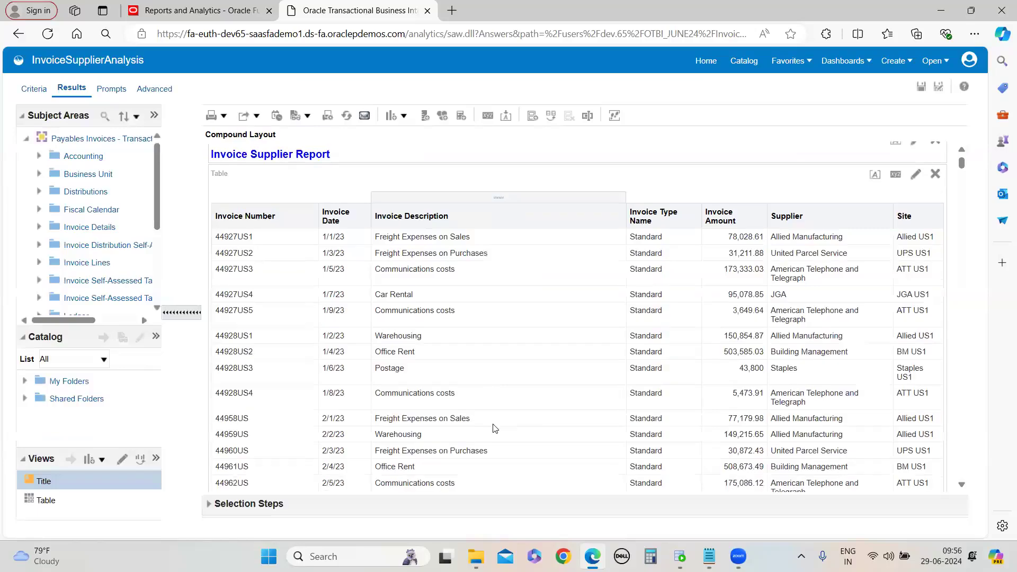
scroll(494, 439, "down", 10)
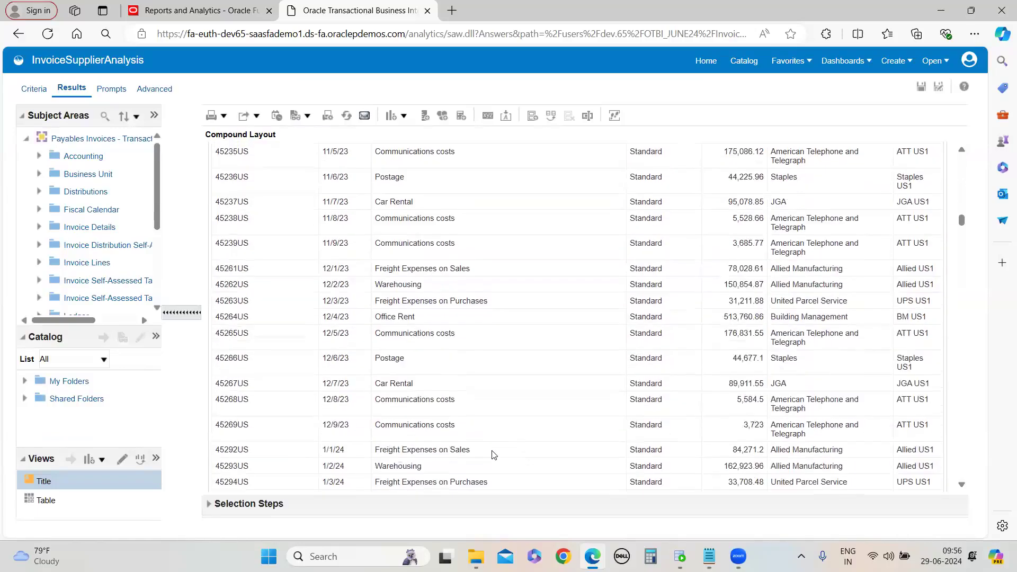
scroll(496, 450, "up", 15)
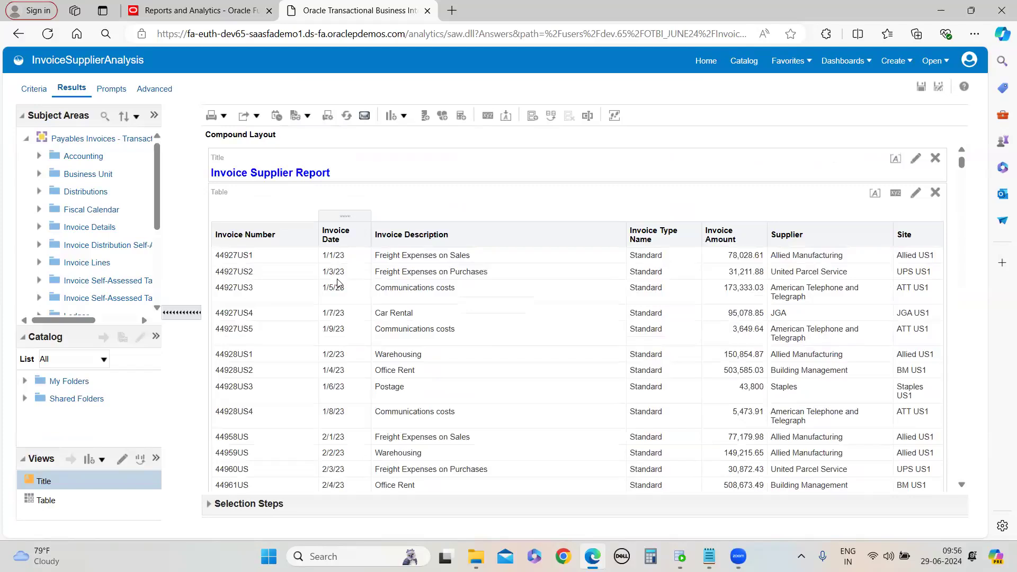
scroll(565, 337, "down", 10)
scroll(561, 357, "up", 11)
left_click(33, 89)
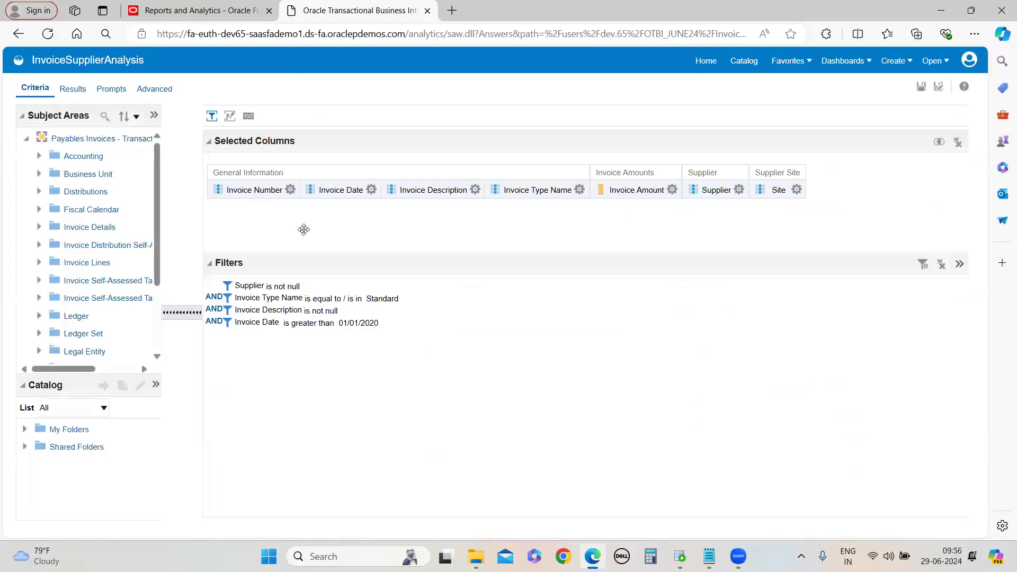
left_click(371, 189)
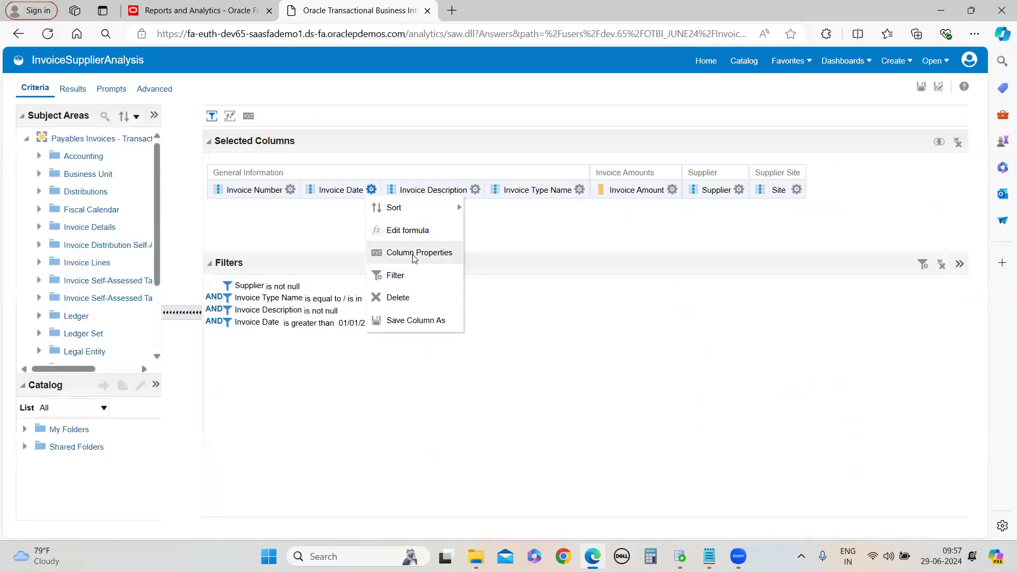
left_click(413, 253)
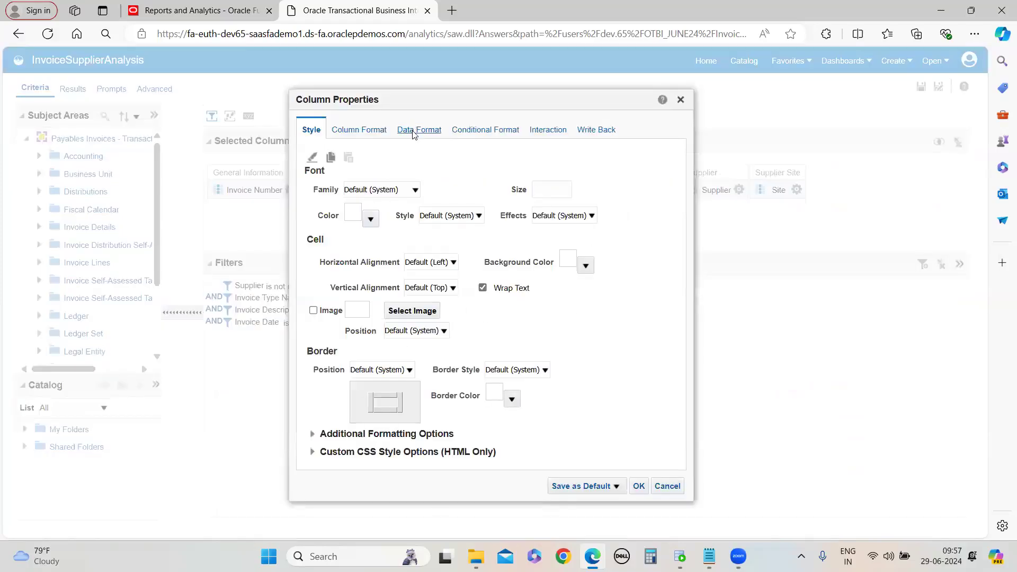
left_click(410, 129)
left_click(311, 156)
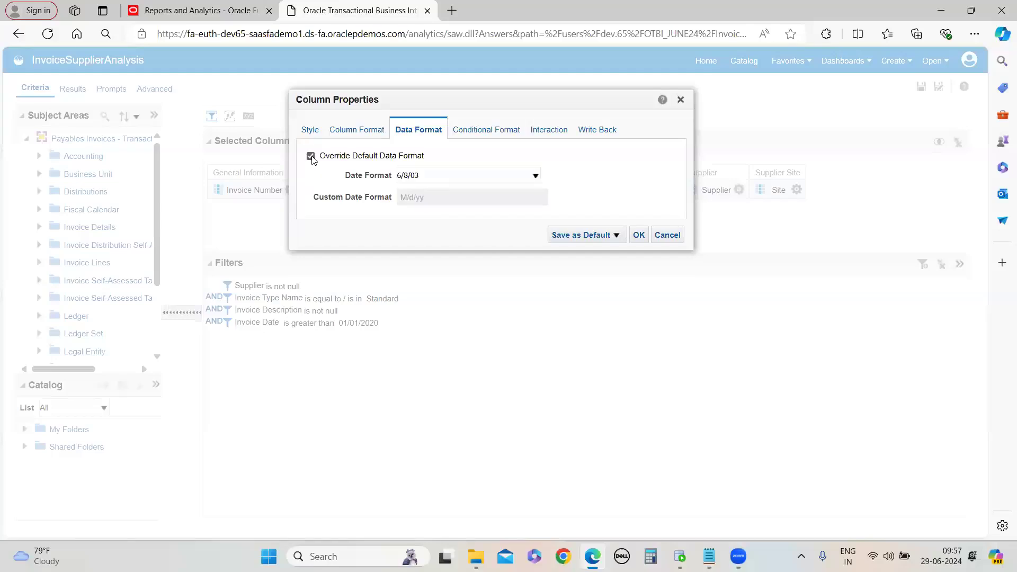
left_click(487, 175)
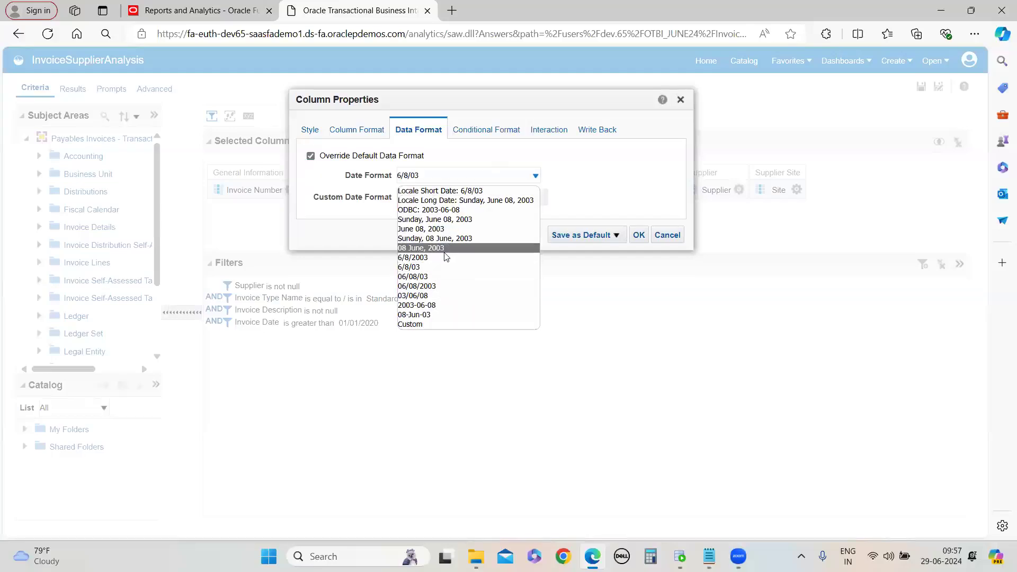
left_click(424, 326)
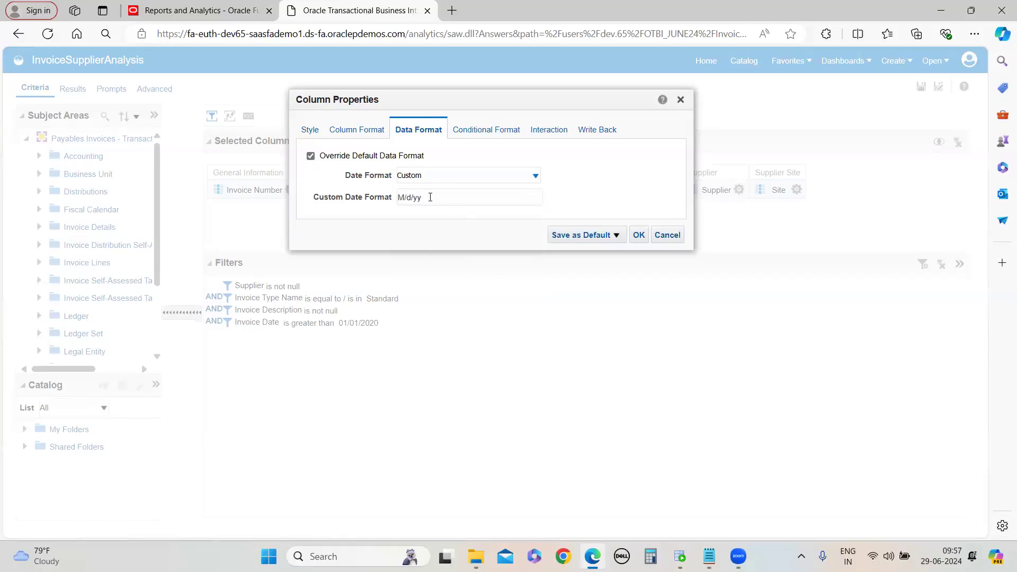
left_click(402, 204)
left_click(419, 181)
left_click(676, 352)
left_click(677, 239)
Return to the results preview and scroll through the invoice table
left_click(69, 87)
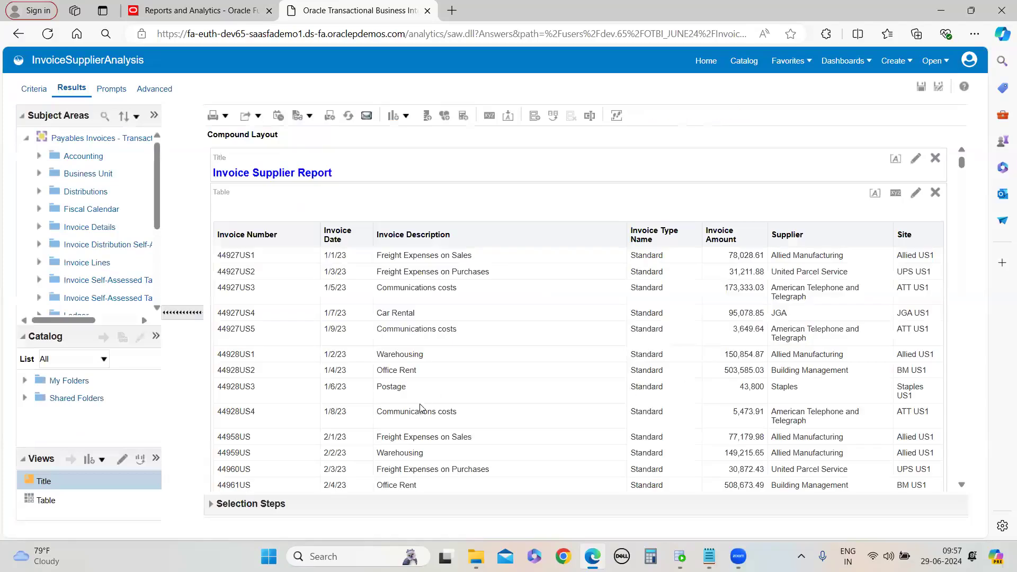
scroll(418, 413, "down", 6)
scroll(416, 421, "up", 7)
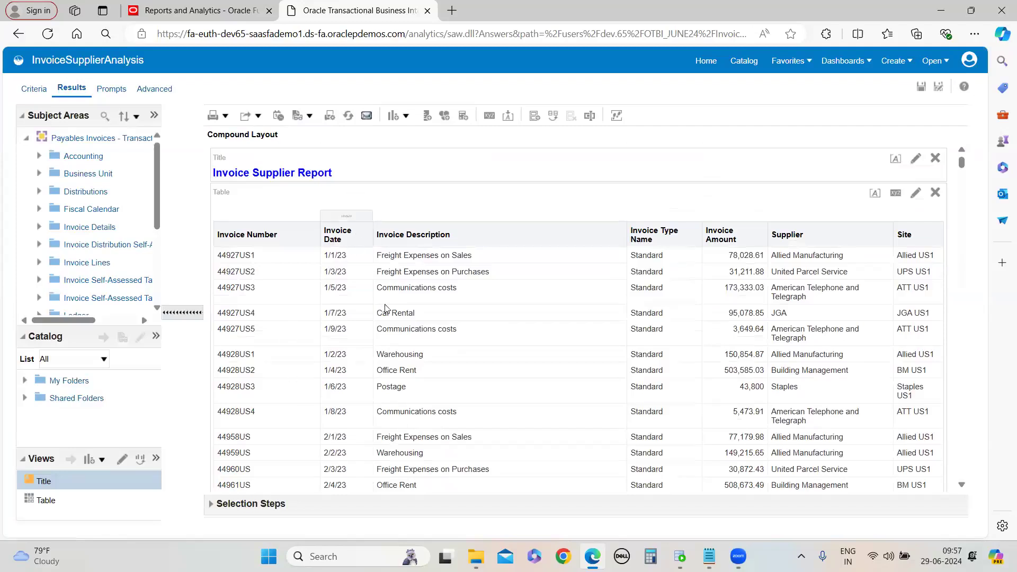
scroll(385, 328, "down", 10)
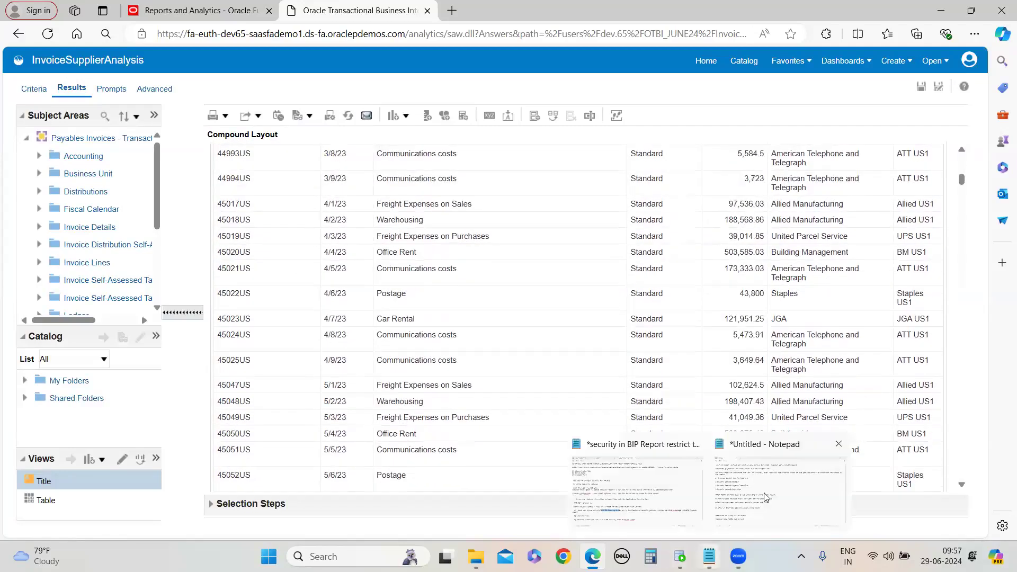
Switch to Notepad and add the note line 'invoice type should be only standard'
left_click(784, 464)
key("Return")
key("Return")
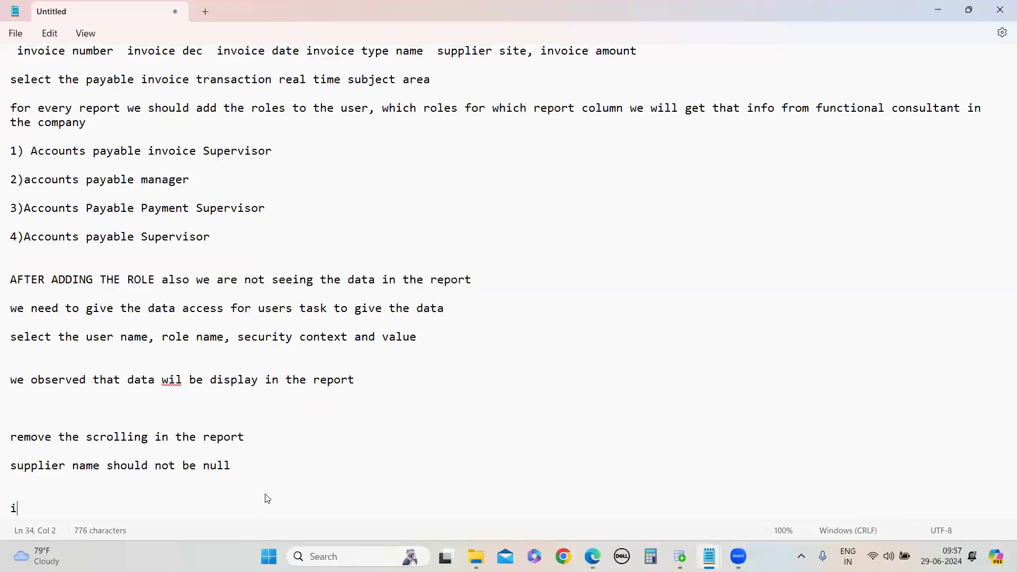
type("invoice type should be only standard")
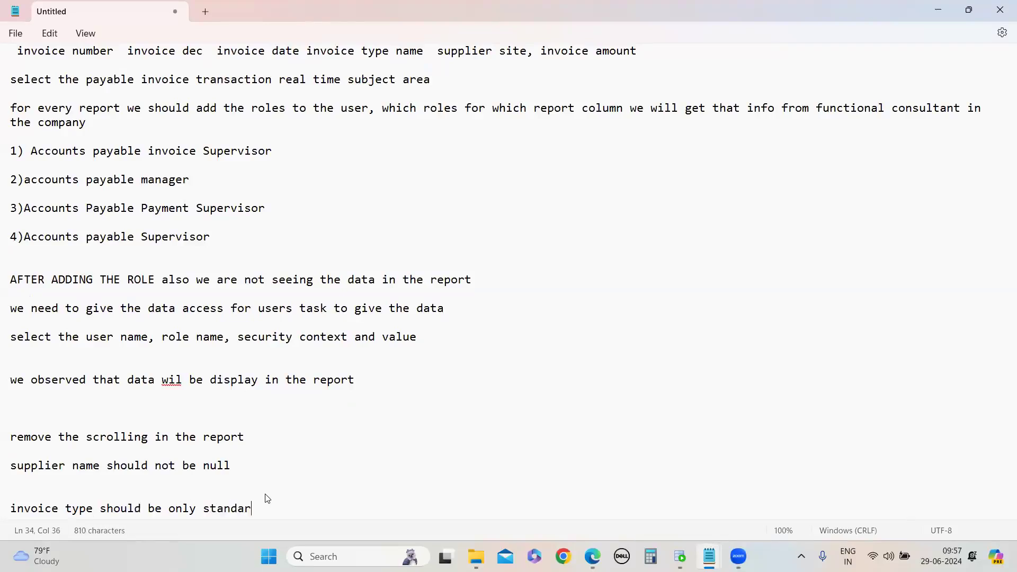
key("Return")
key("Return")
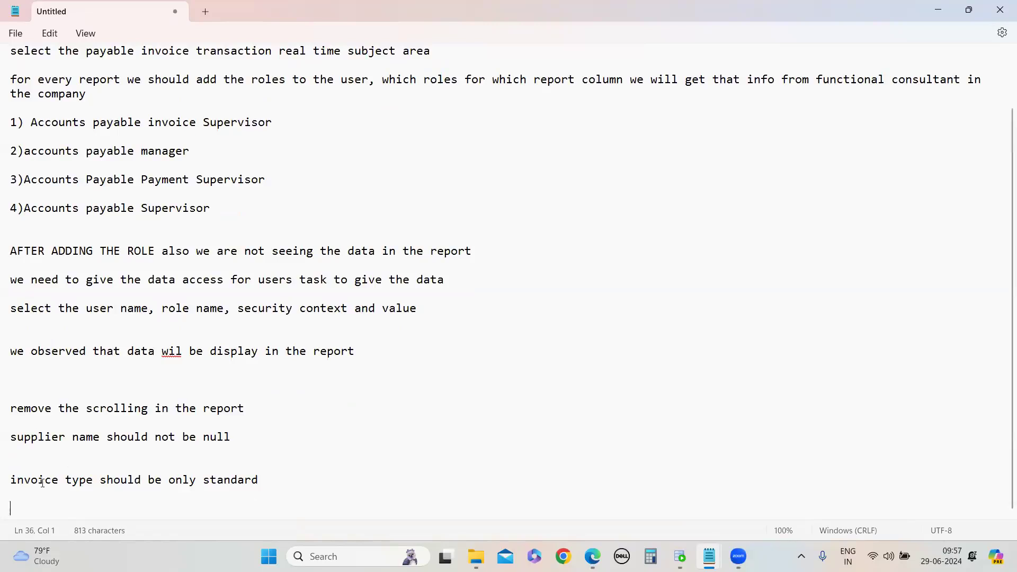
Duplicate that note line and edit the copy to read 'invoice description should not be null'
left_click(87, 504)
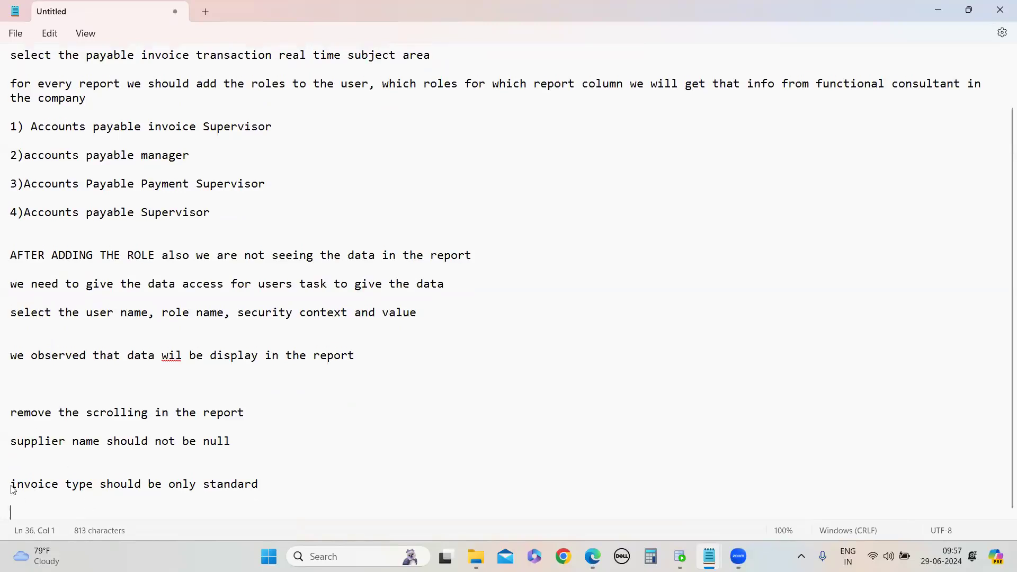
left_click_drag(13, 489, 383, 502)
key("ctrl+c")
left_click(136, 515)
key("ctrl+v")
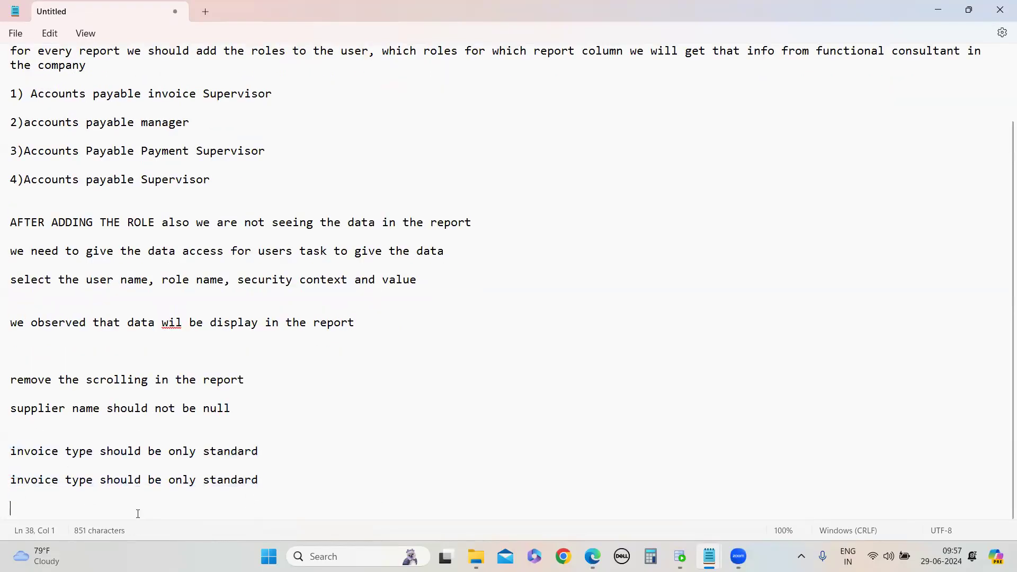
double_click(89, 481)
type("description should ")
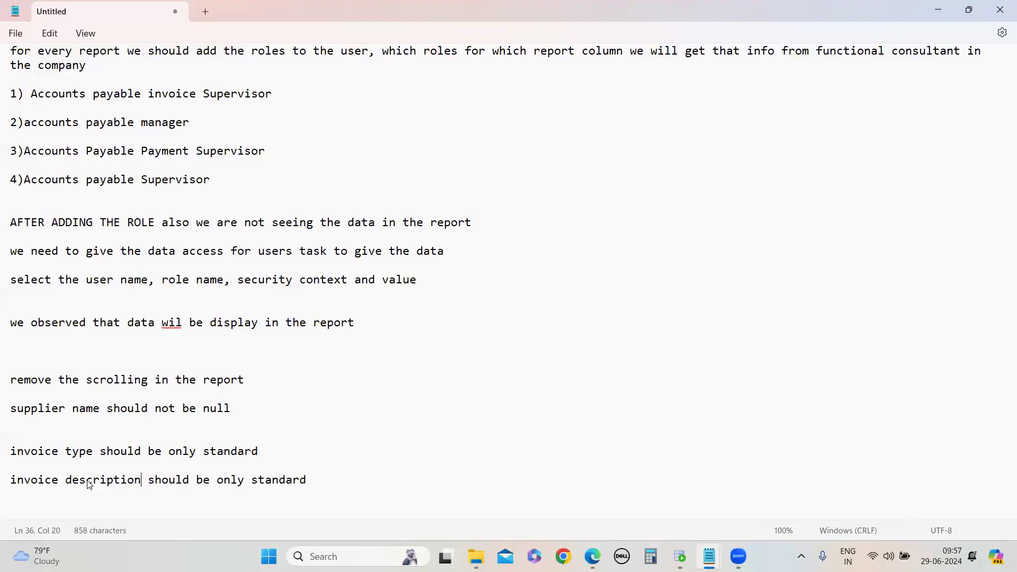
type("not")
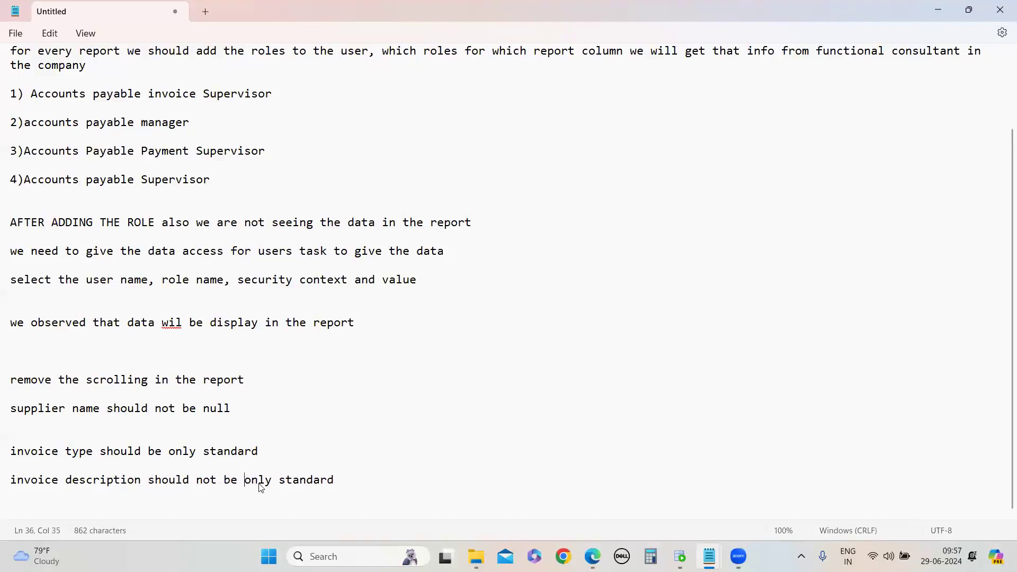
left_click_drag(260, 487, 373, 488)
type("null")
key("Return")
key("Return")
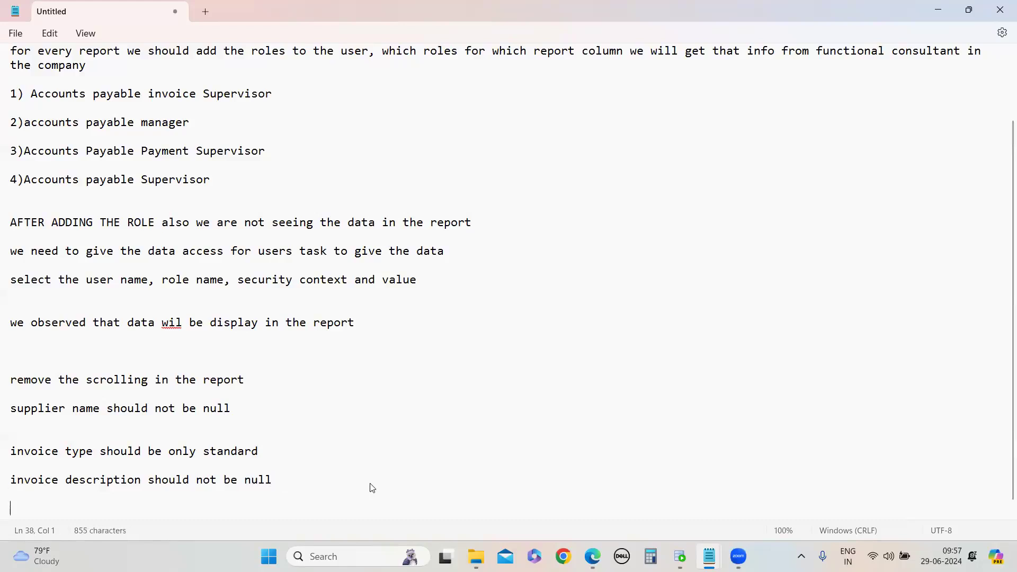
Add the note line 'invoice date range after 2020'
type("invoice date")
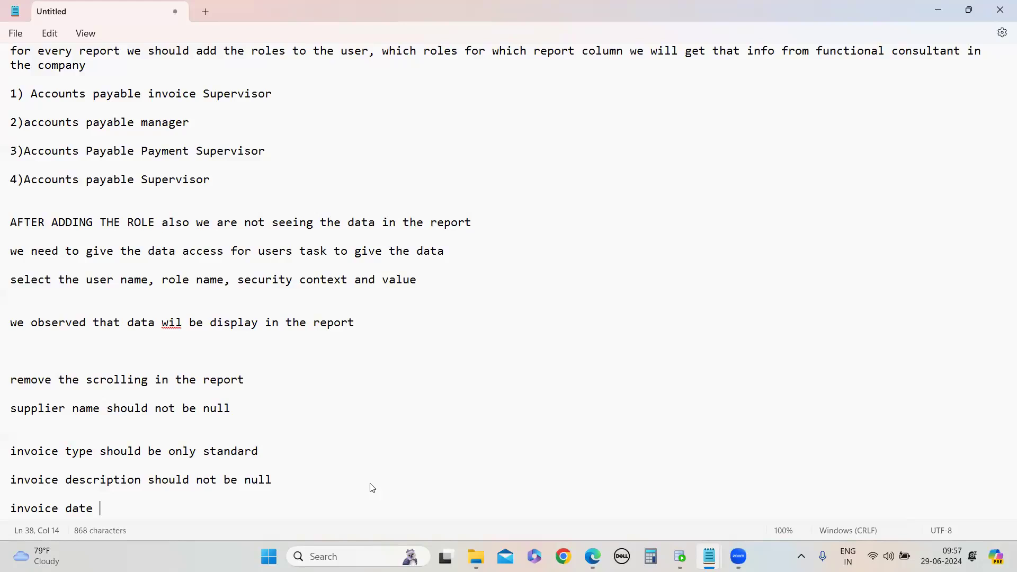
type(" range after 2022")
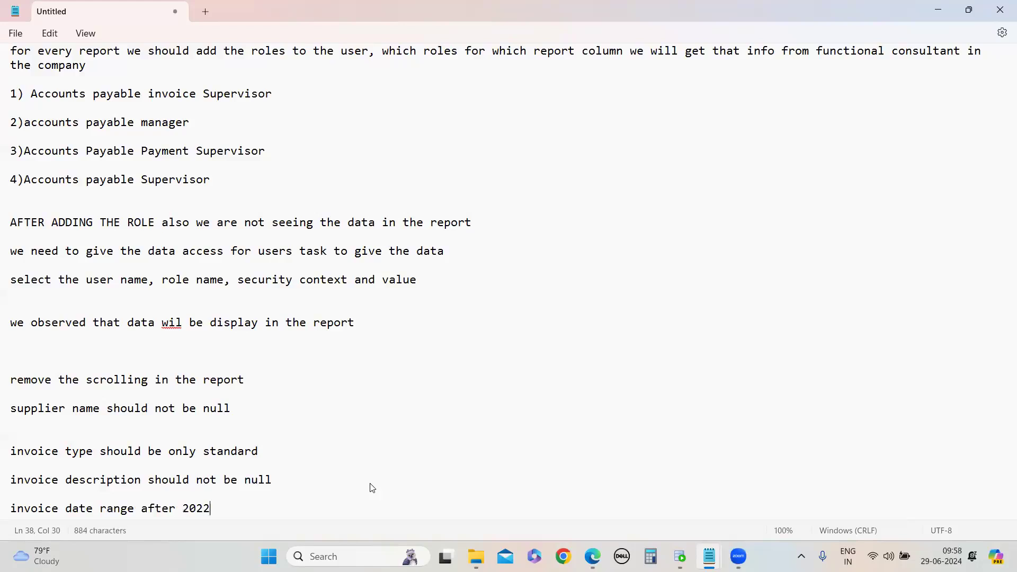
key("BackSpace")
key("BackSpace")
type("0")
key("Return")
key("Return")
key("Return")
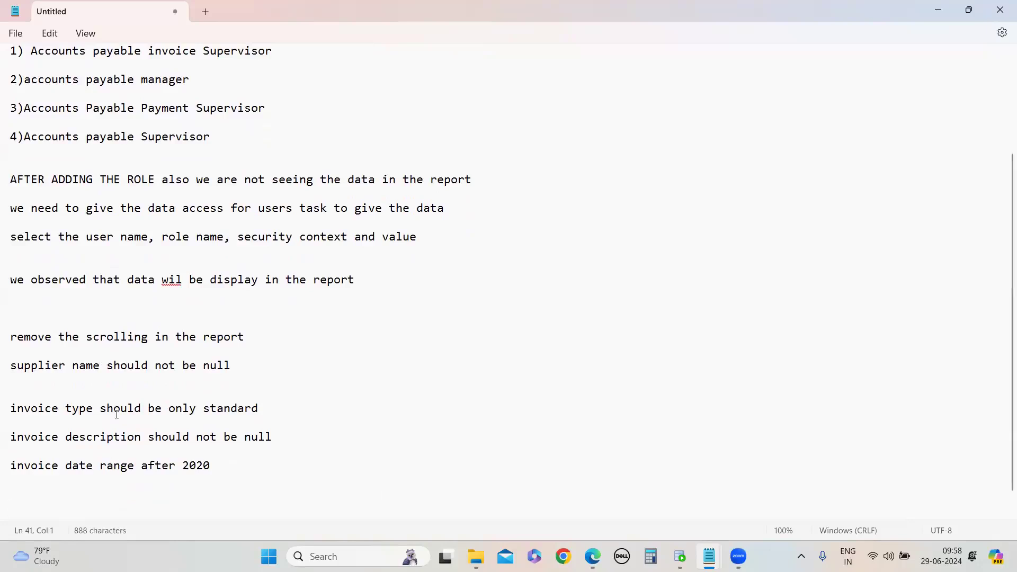
Add the note line 'how to download the report op'
type("how to download the repo")
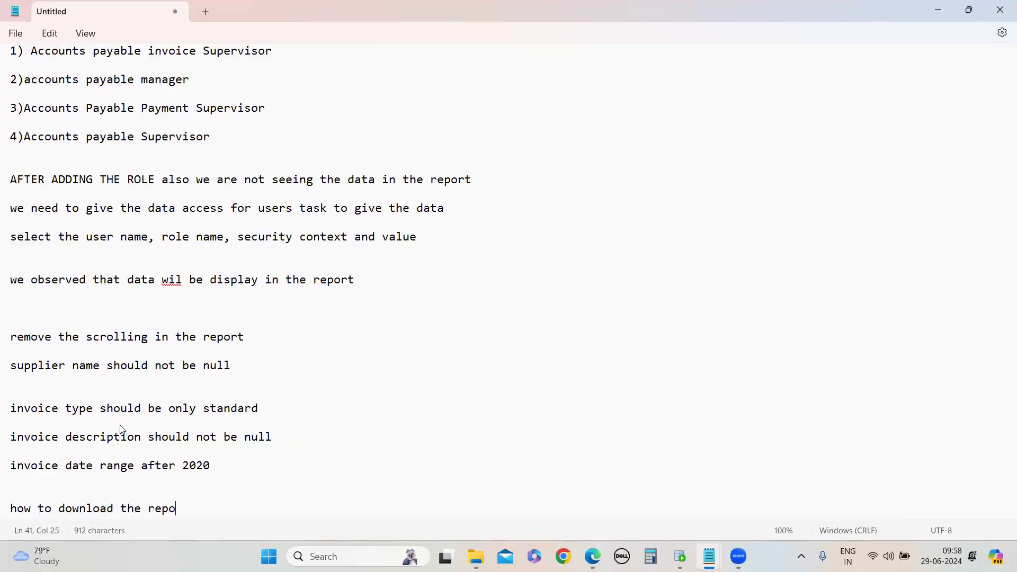
type("rt op")
key("Return")
key("Return")
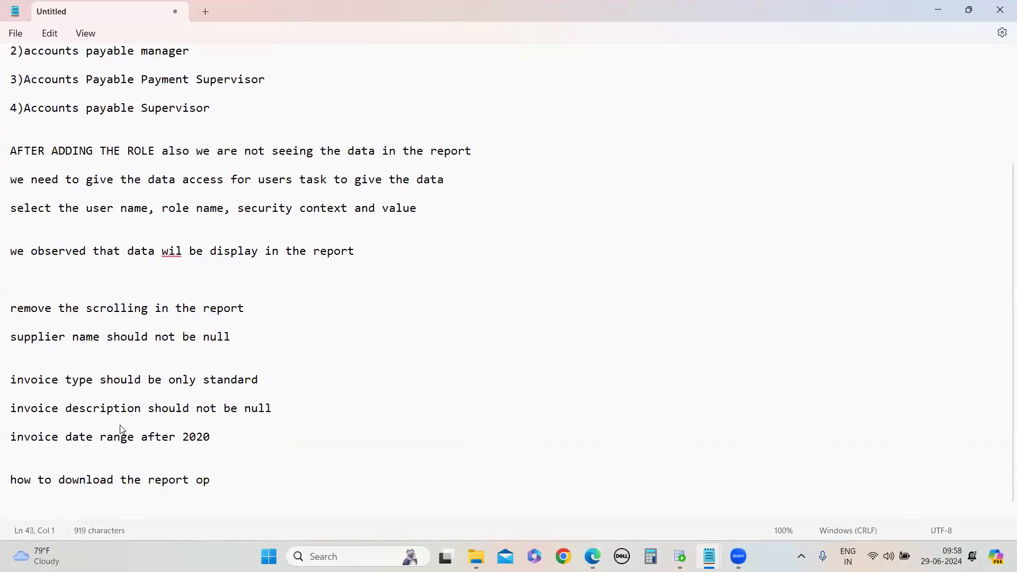
Switch back to the browser and open InvoiceSupplierAnalysis from the catalog's OTBI_JUNE24 folder
mouse_move(738, 556)
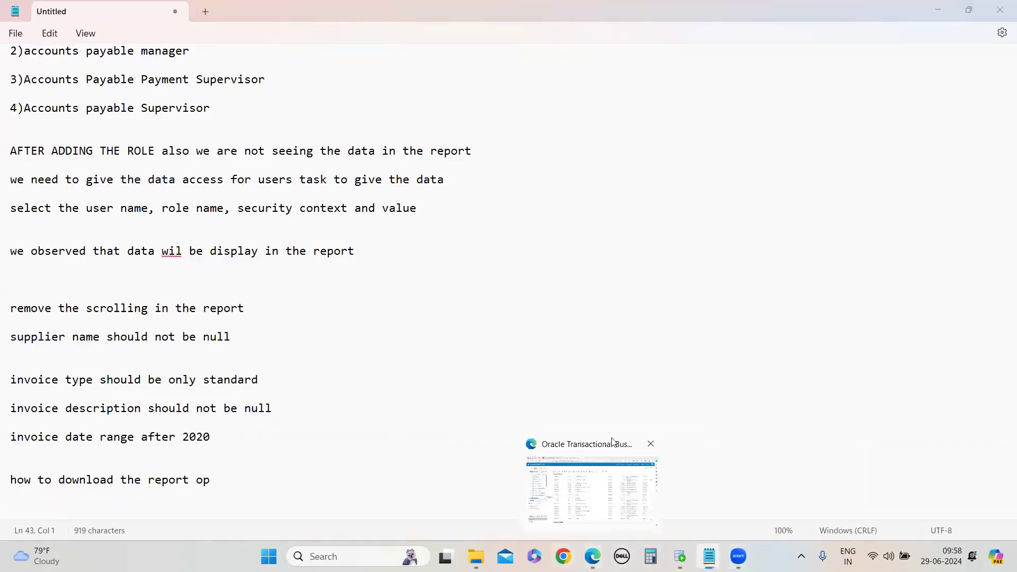
left_click(614, 444)
left_click(744, 61)
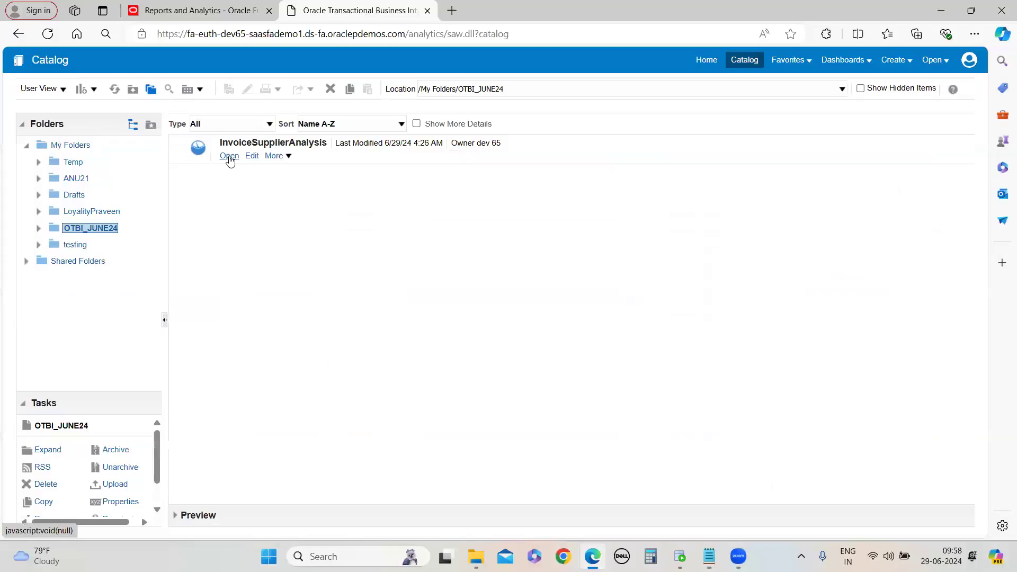
left_click(230, 157)
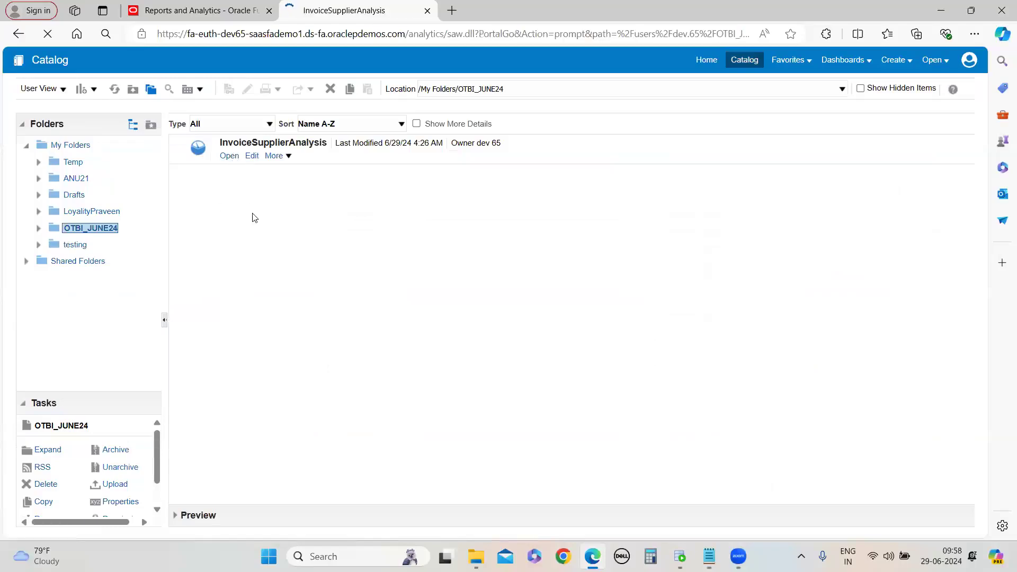
scroll(249, 349, "down", 3)
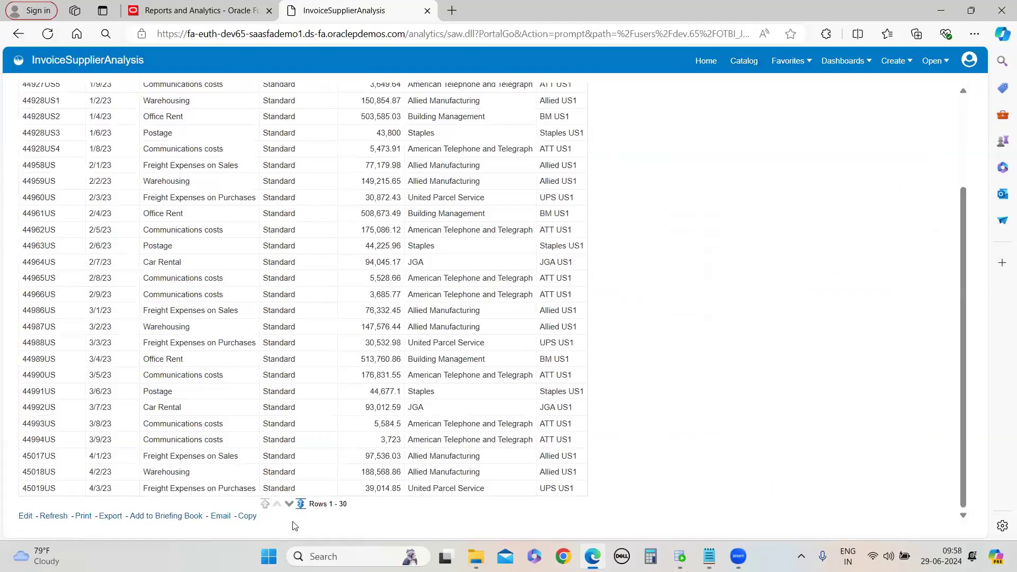
left_click(109, 517)
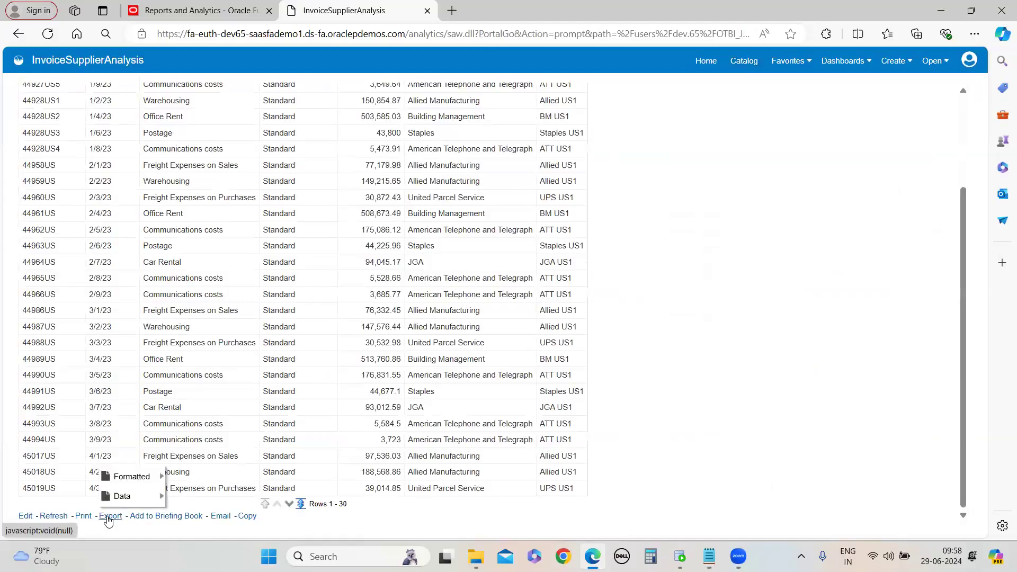
mouse_move(140, 476)
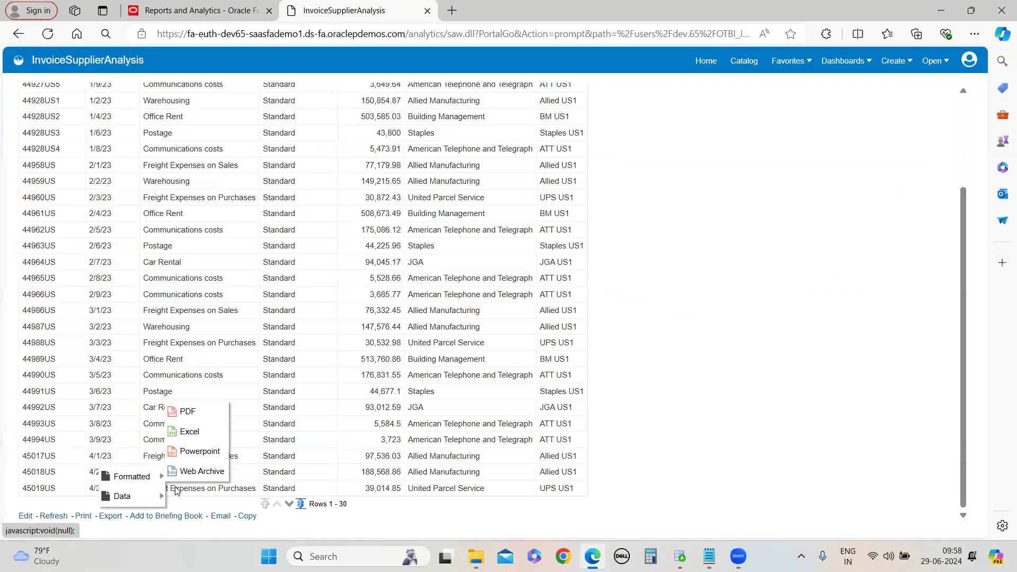
left_click(865, 252)
scroll(789, 280, "up", 3)
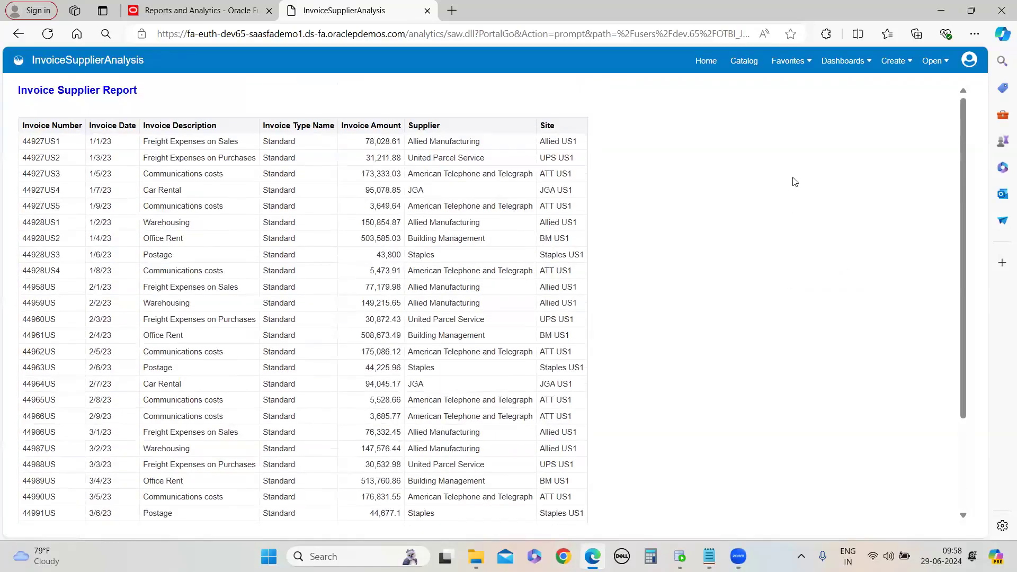
Reopen the analysis from the catalog, export it as a formatted PDF, and open the downloaded file
left_click(744, 61)
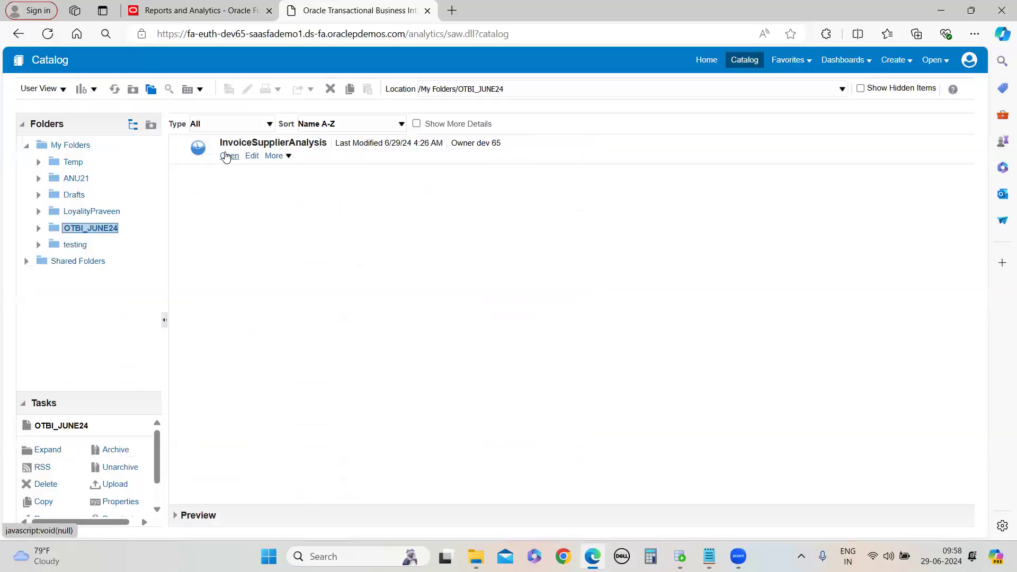
left_click(227, 155)
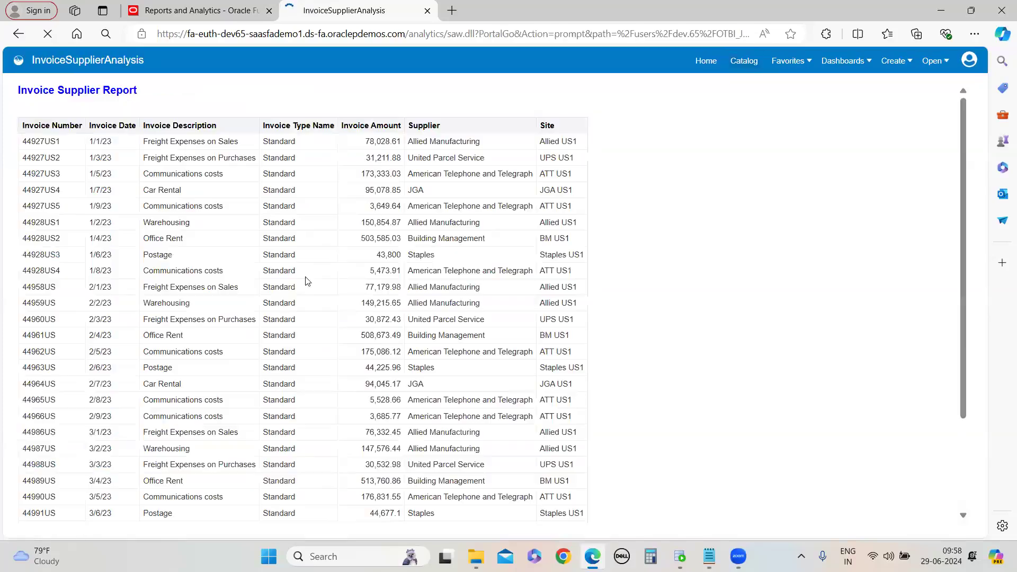
scroll(273, 390, "down", 3)
left_click(110, 516)
mouse_move(126, 492)
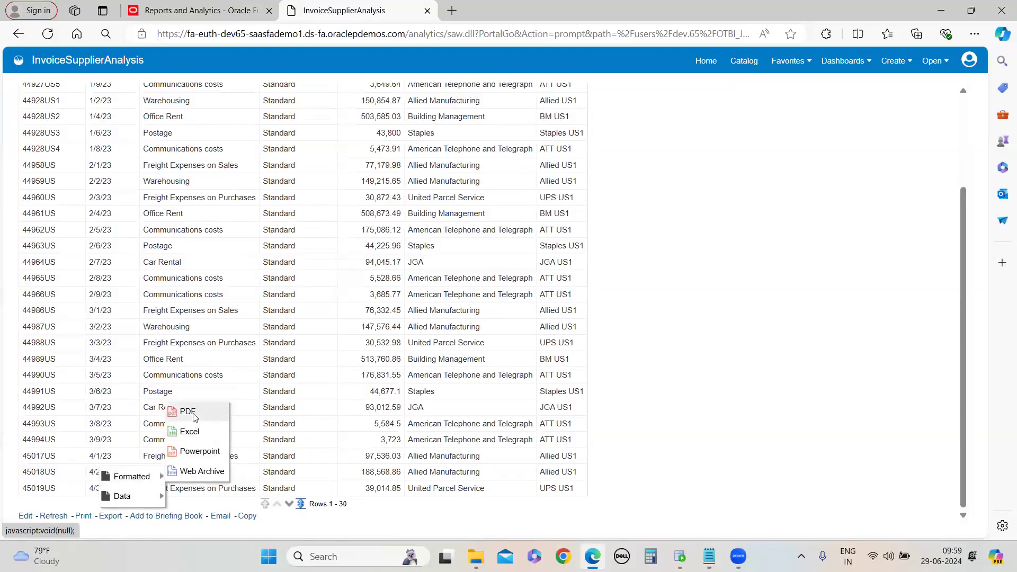
left_click(195, 417)
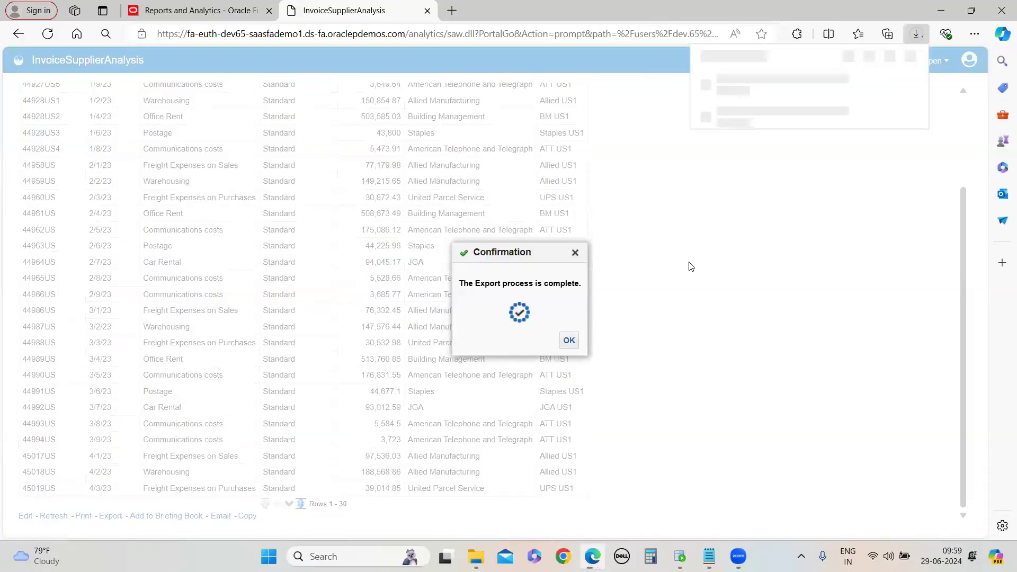
left_click(759, 85)
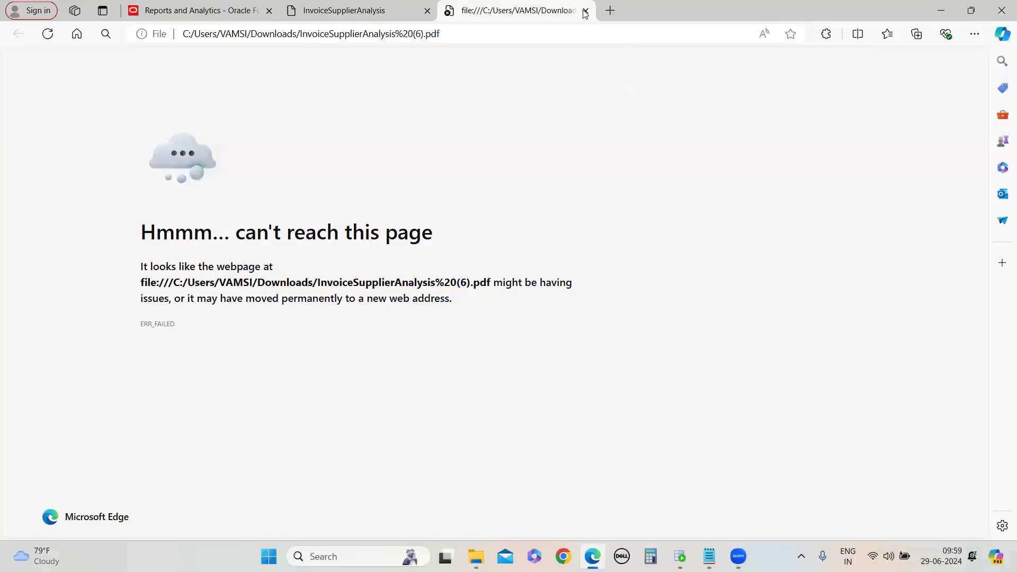
Open the downloaded InvoiceSupplierAnalysis (6) PDF from the Downloads folder, page through the report, and close it
key("ctrl+w")
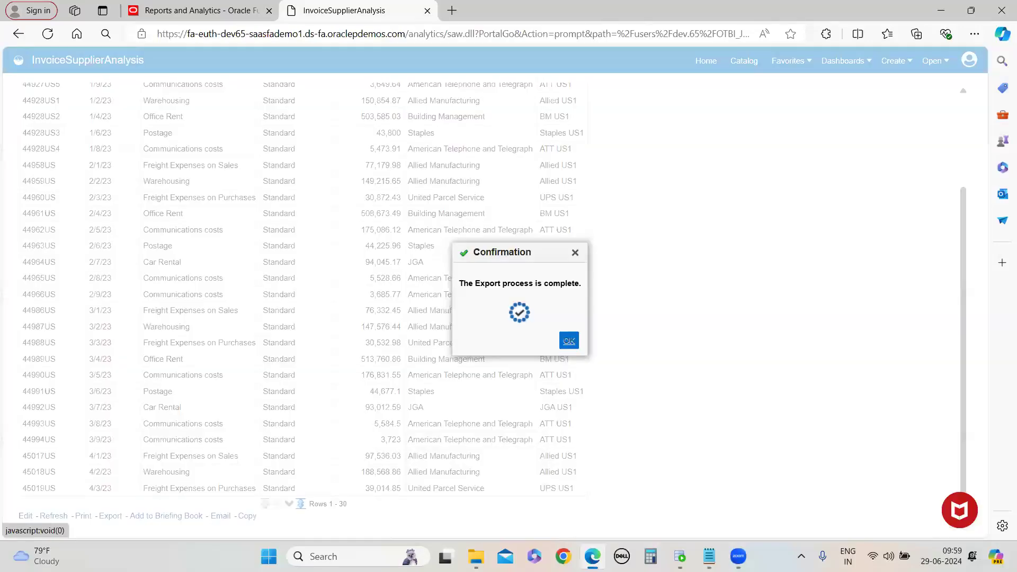
left_click(476, 556)
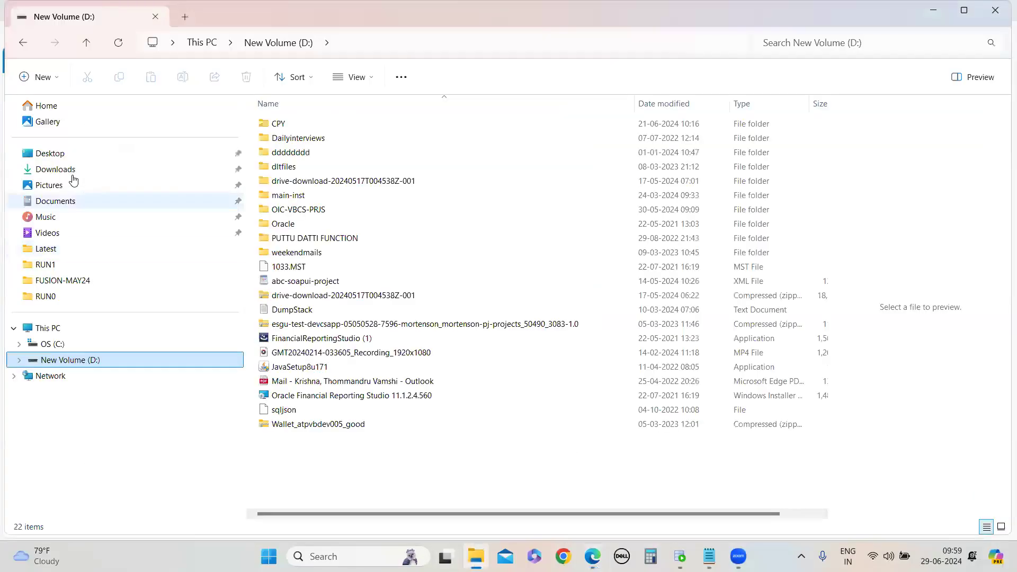
left_click(70, 174)
double_click(320, 140)
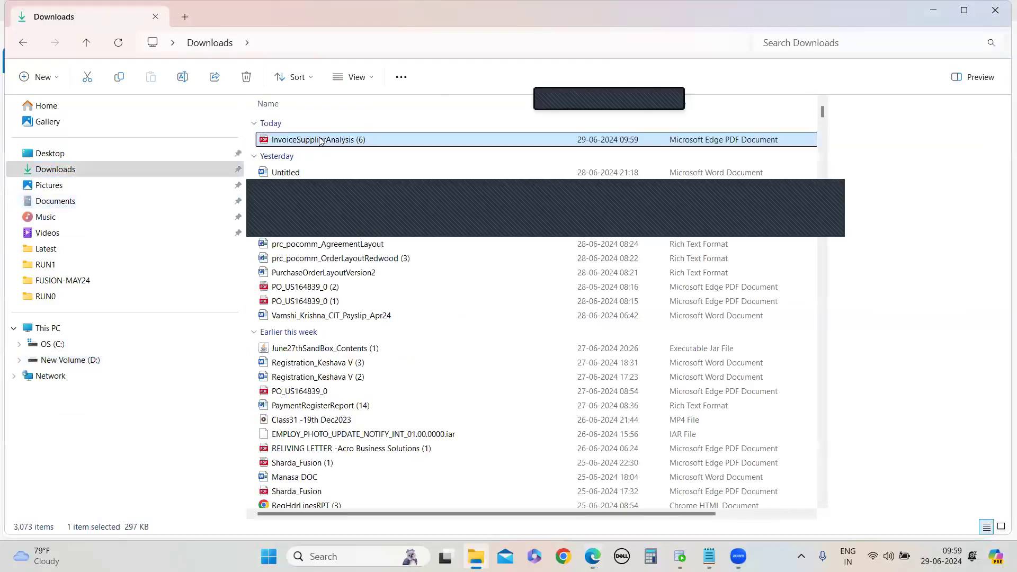
scroll(445, 341, "down", 5)
scroll(444, 342, "down", 10)
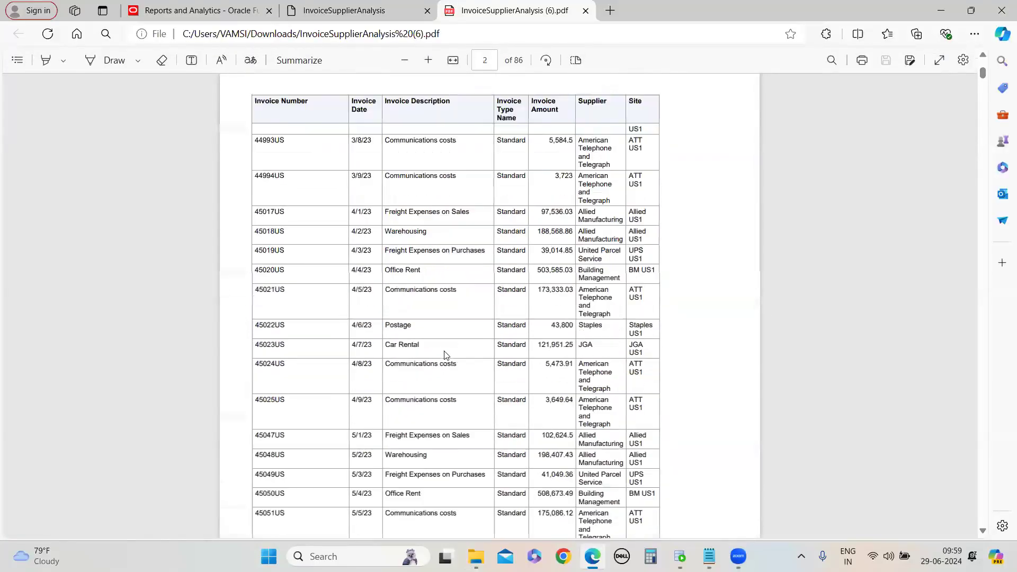
scroll(444, 352, "up", 15)
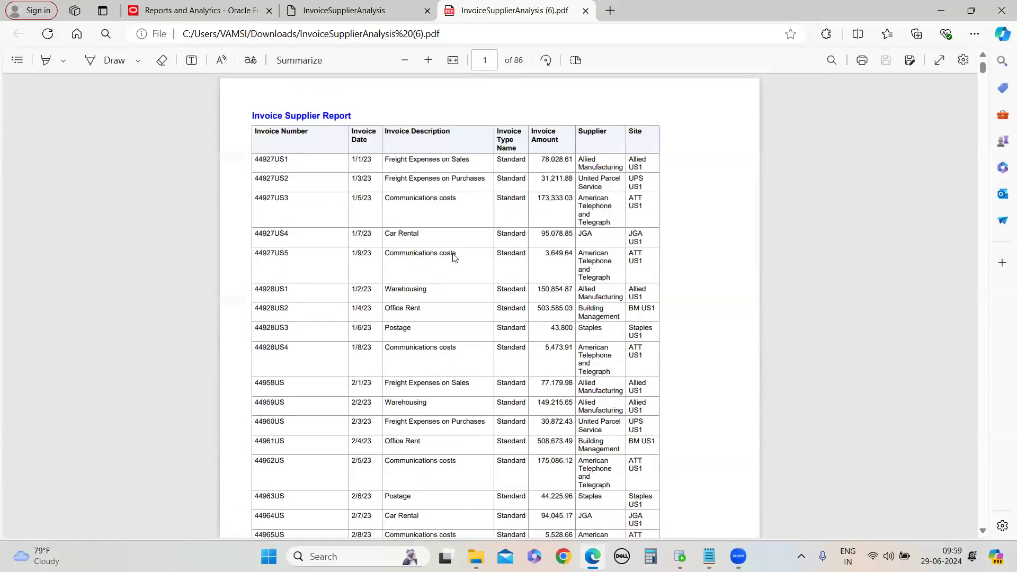
mouse_move(983, 68)
left_mouse_down()
mouse_move(984, 528)
mouse_move(983, 66)
left_mouse_up()
left_click_drag(984, 428, 986, 32)
key("ctrl+w")
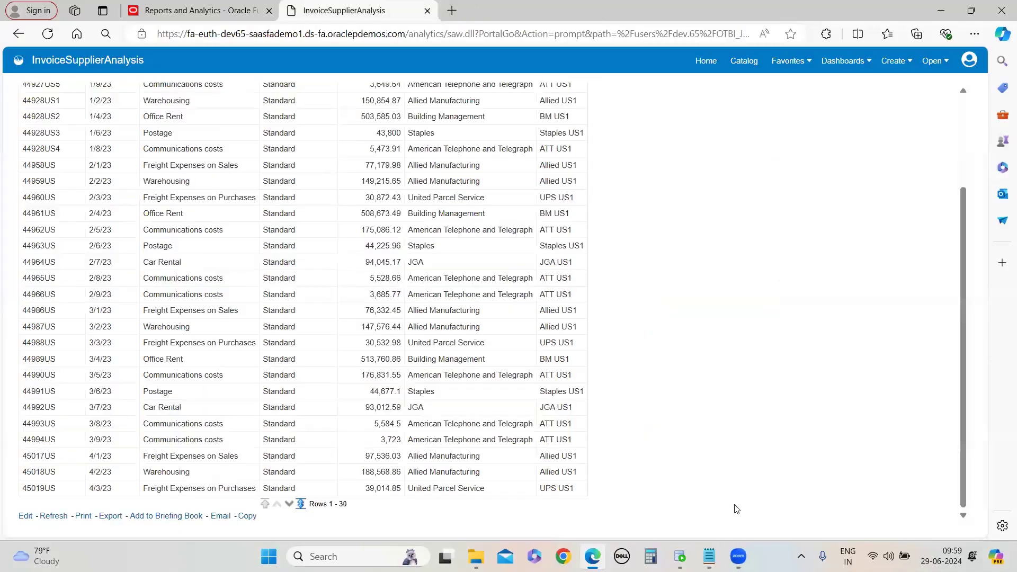
Switch to Notepad and add the note line 'download the report op' below the existing notes
left_click(709, 556)
left_click(737, 509)
left_click(253, 485)
key("Return")
key("Return")
type("download the report op")
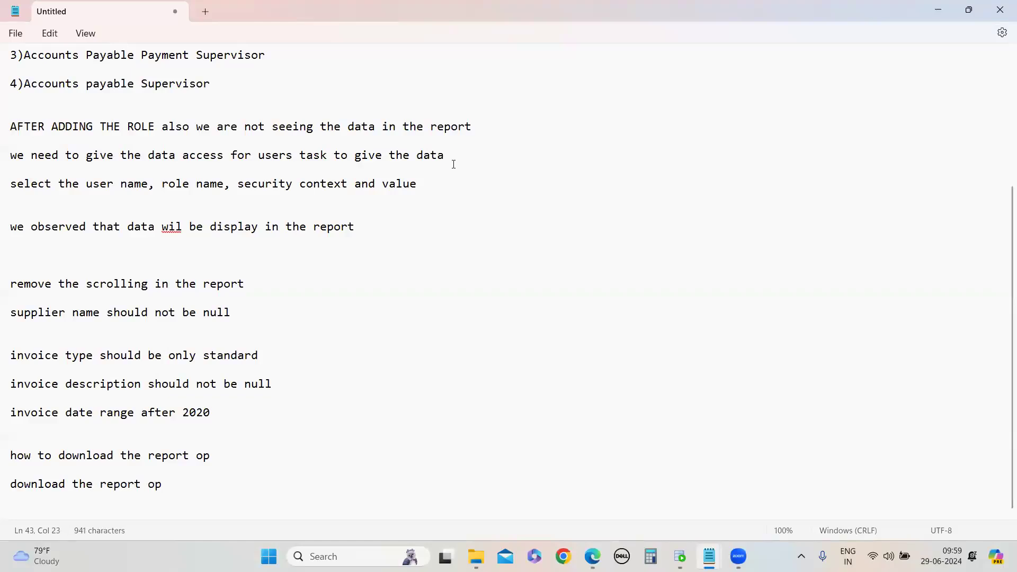
Insert blank lines after the notes and highlight the requirement lines from 'remove the scrolling in the report' to 'download the report op'
key("alt+Tab")
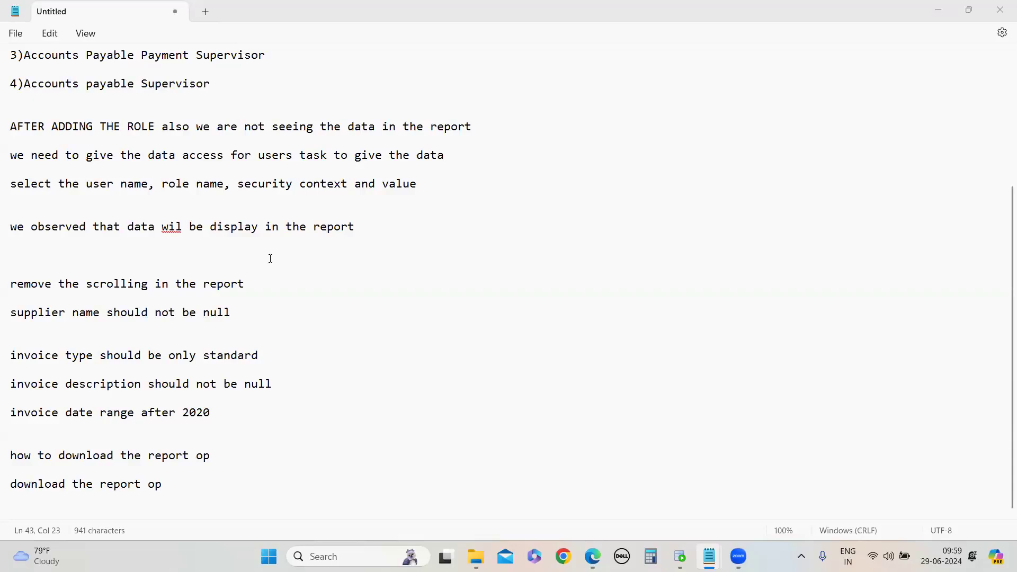
left_click(150, 509)
key("alt+Tab")
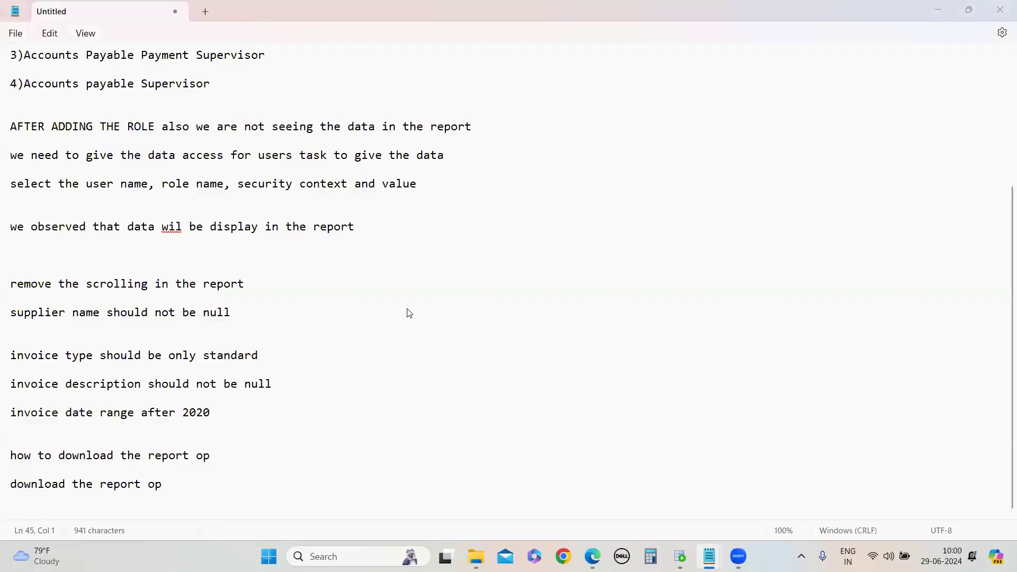
left_click(165, 510)
key("Return")
key("Return")
key("Return")
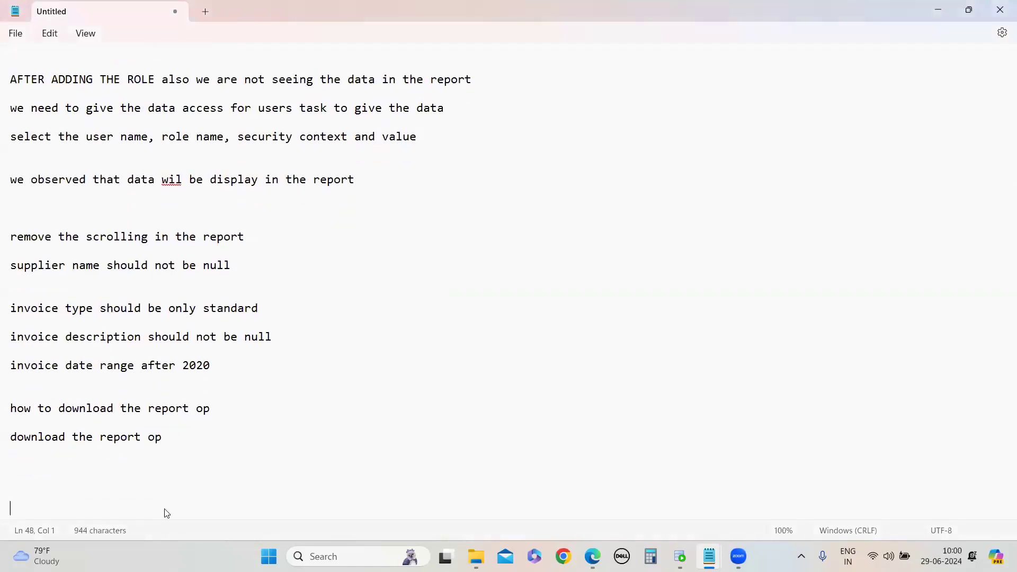
left_click_drag(11, 234, 165, 458)
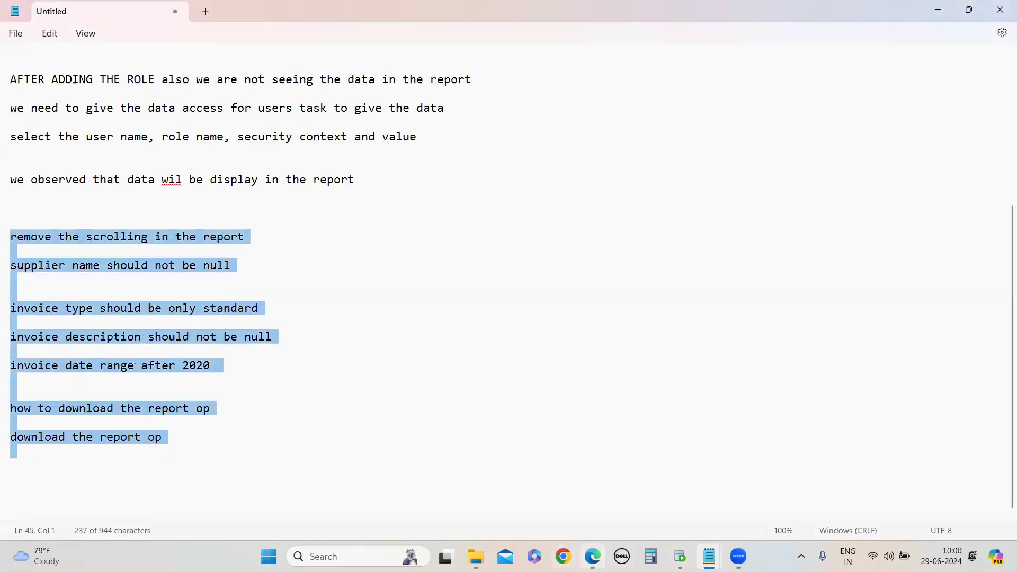
Switch back to the browser and examine the Invoice Supplier Report title and table in the analysis results
mouse_move(592, 556)
left_click(605, 507)
scroll(504, 359, "up", 1)
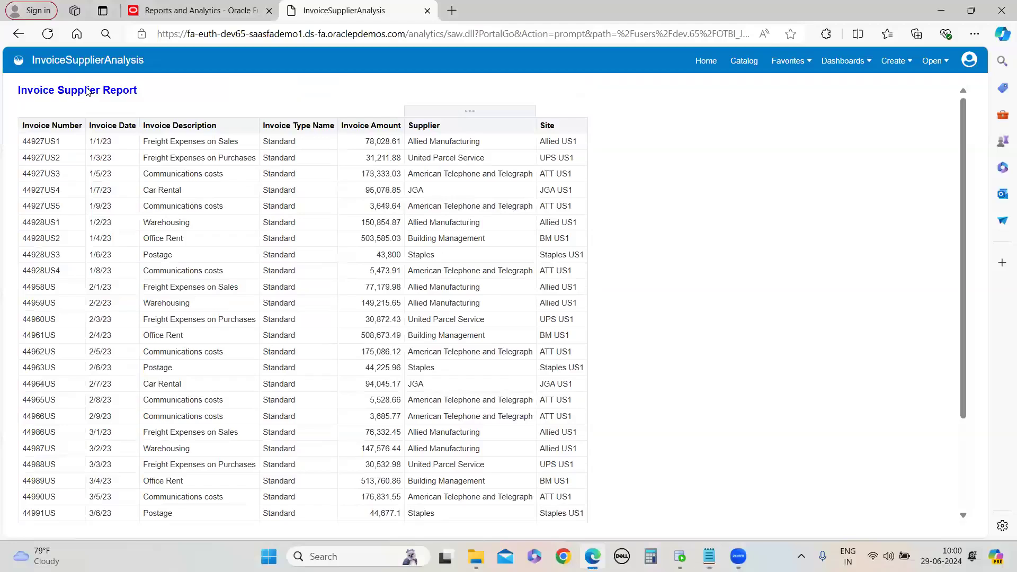
double_click(64, 90)
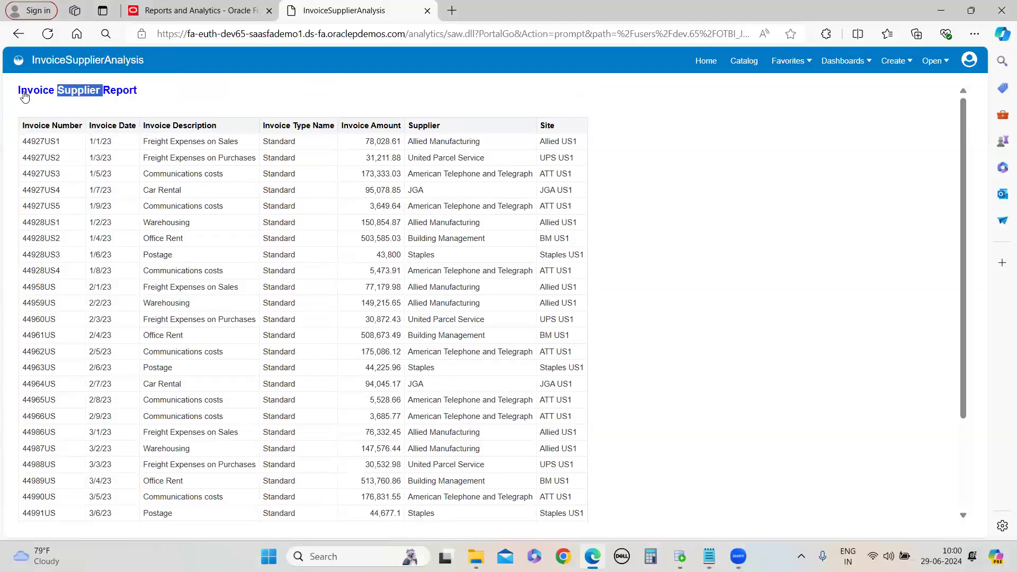
left_click(110, 104)
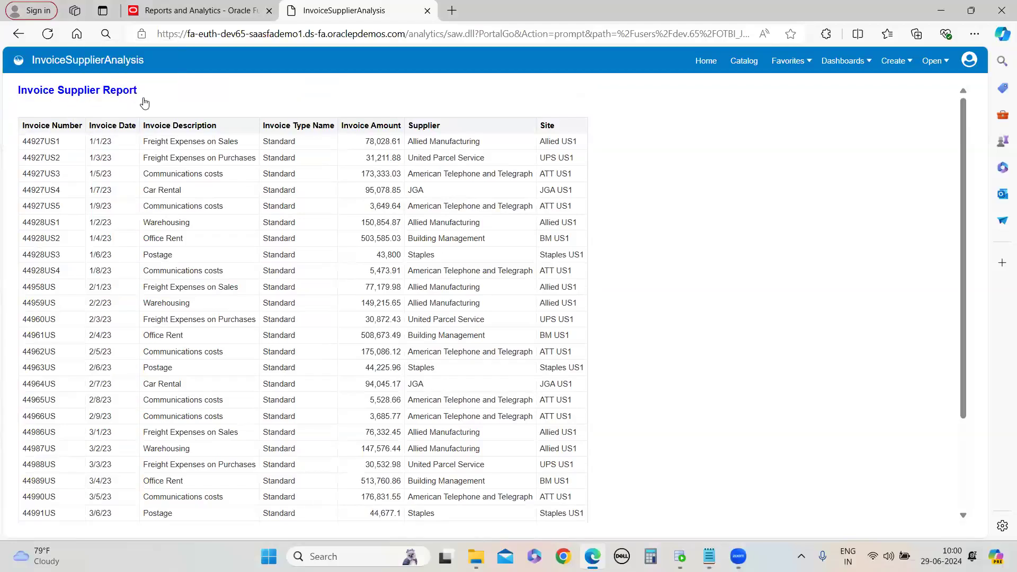
Open InvoiceSupplierAnalysis for editing from the catalog, inspect its title and table views, and return to the catalog
left_click(743, 60)
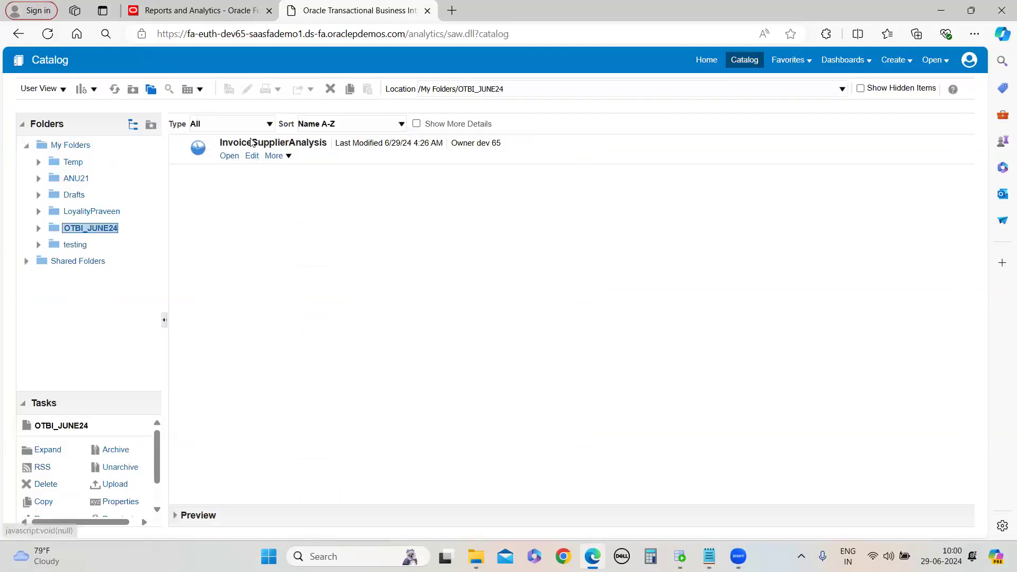
left_click(252, 155)
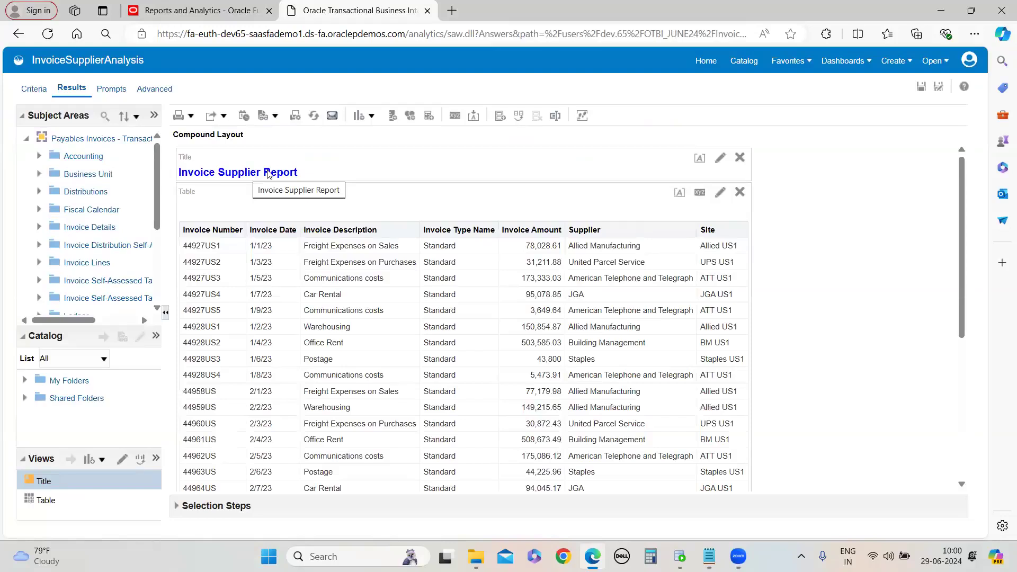
triple_click(267, 173)
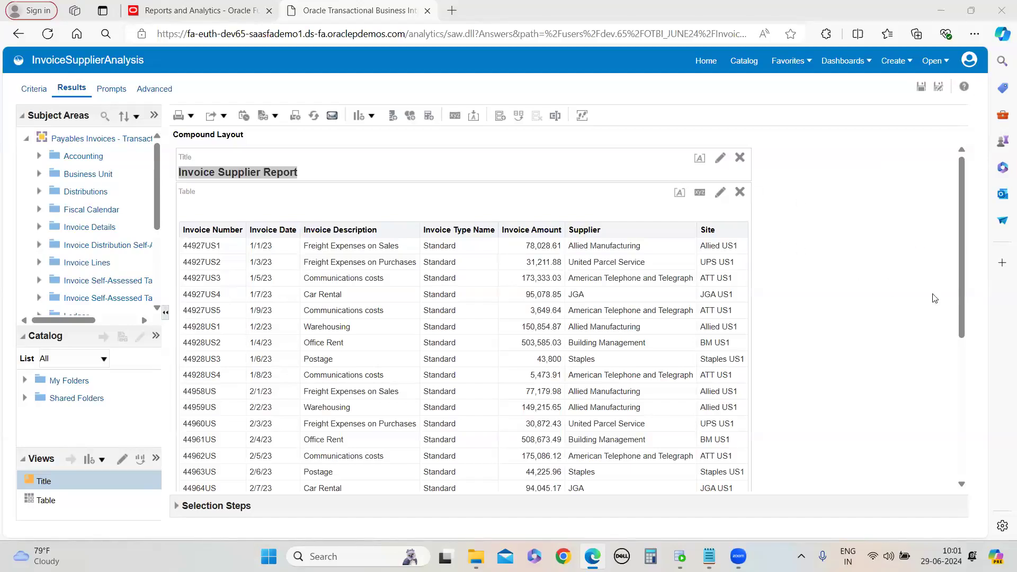
scroll(348, 334, "down", 5)
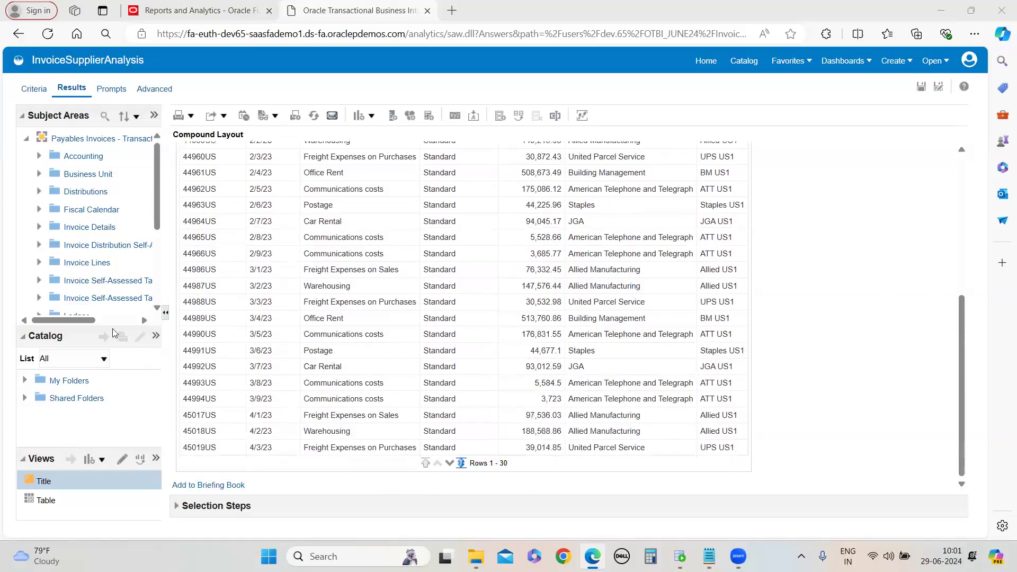
scroll(366, 395, "up", 5)
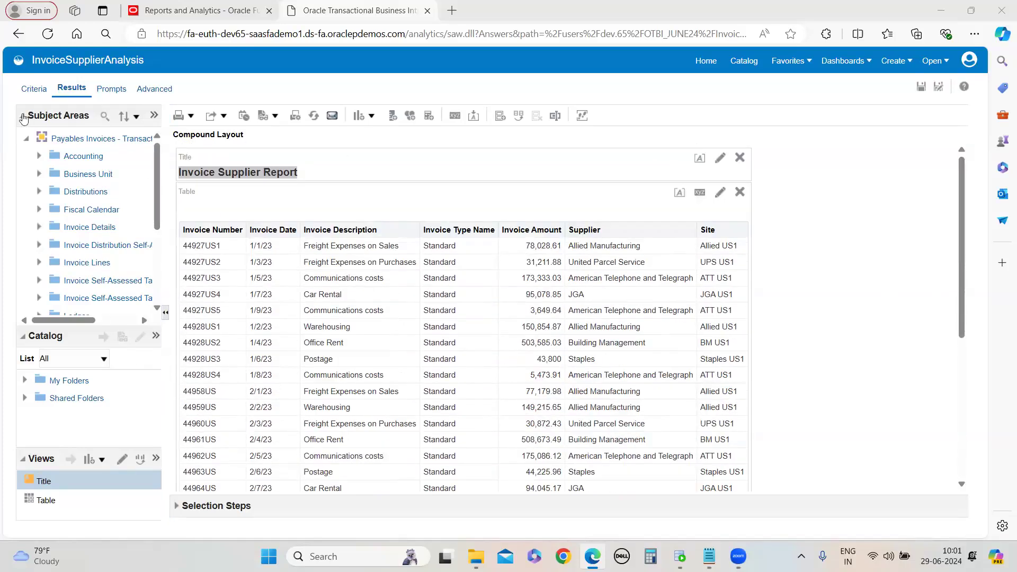
left_click(747, 62)
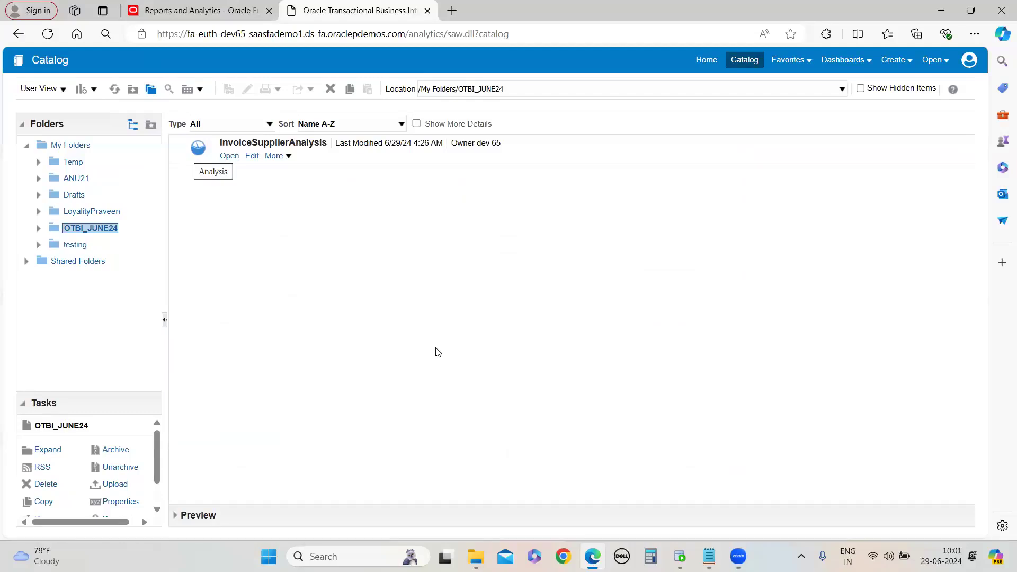
Switch to Notepad and review the highlighted requirement notes, then clear the selection
mouse_move(709, 556)
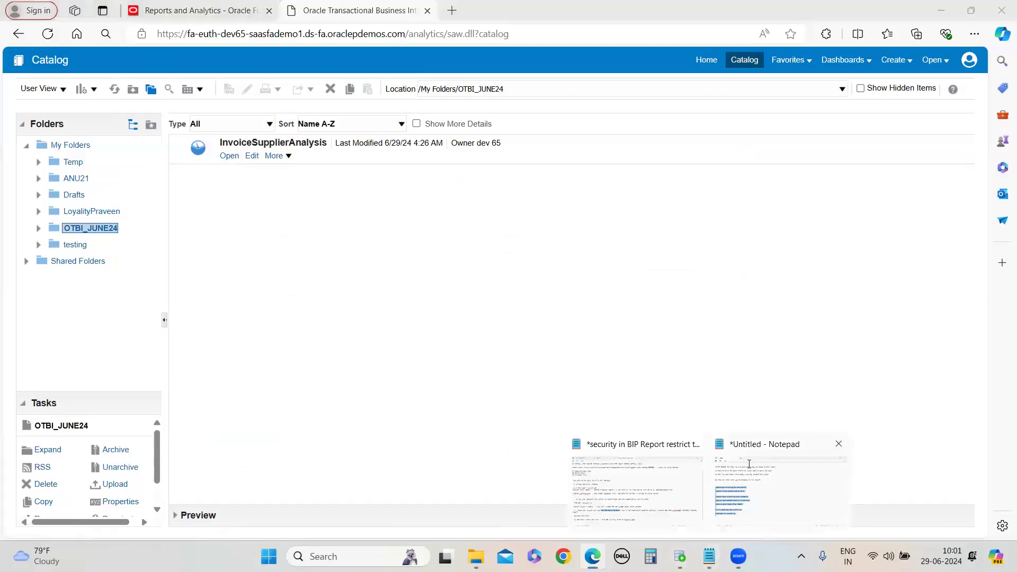
left_click(757, 483)
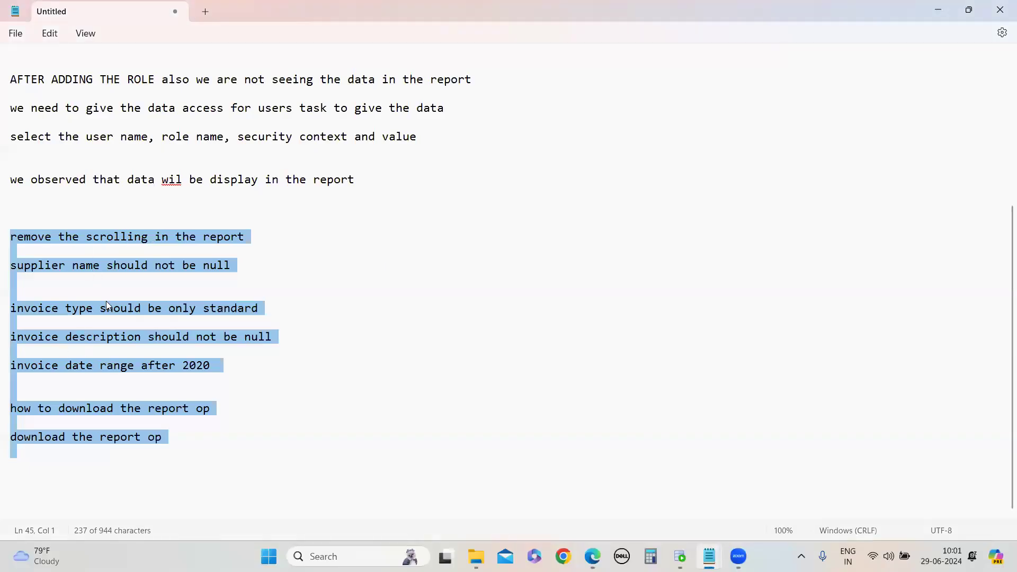
scroll(148, 295, "up", 5)
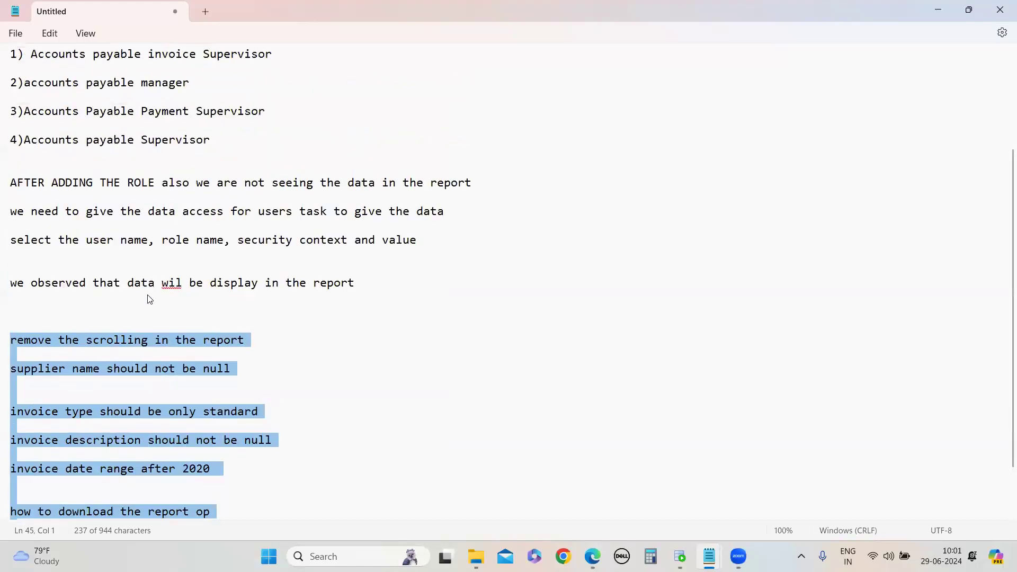
scroll(148, 293, "down", 5)
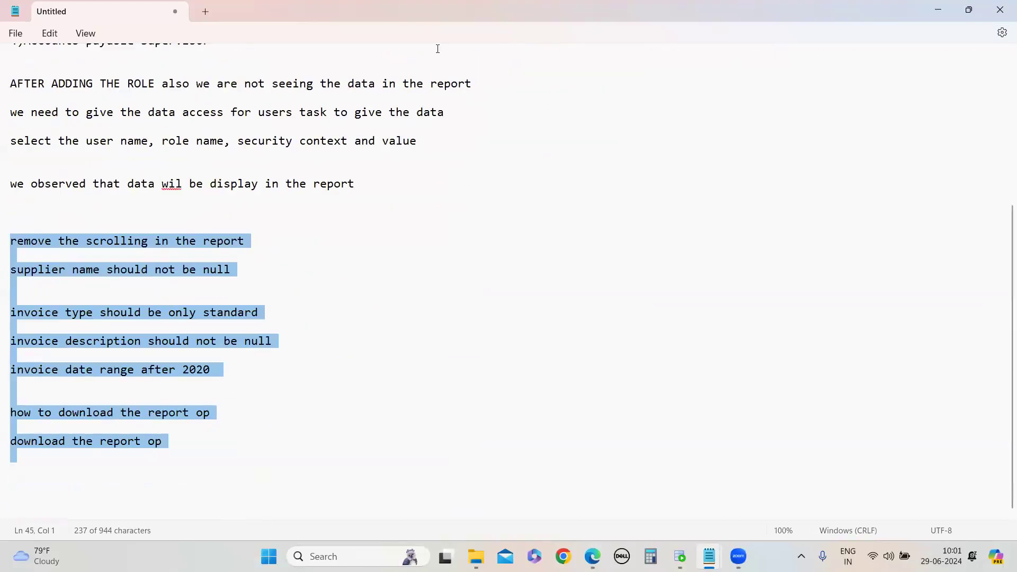
left_click(508, 347)
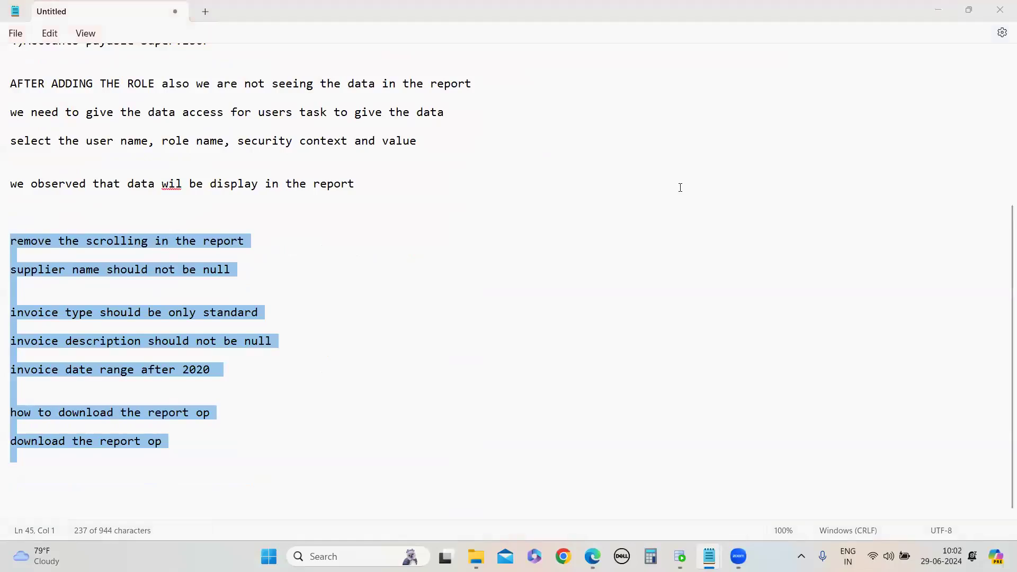
left_click(209, 201)
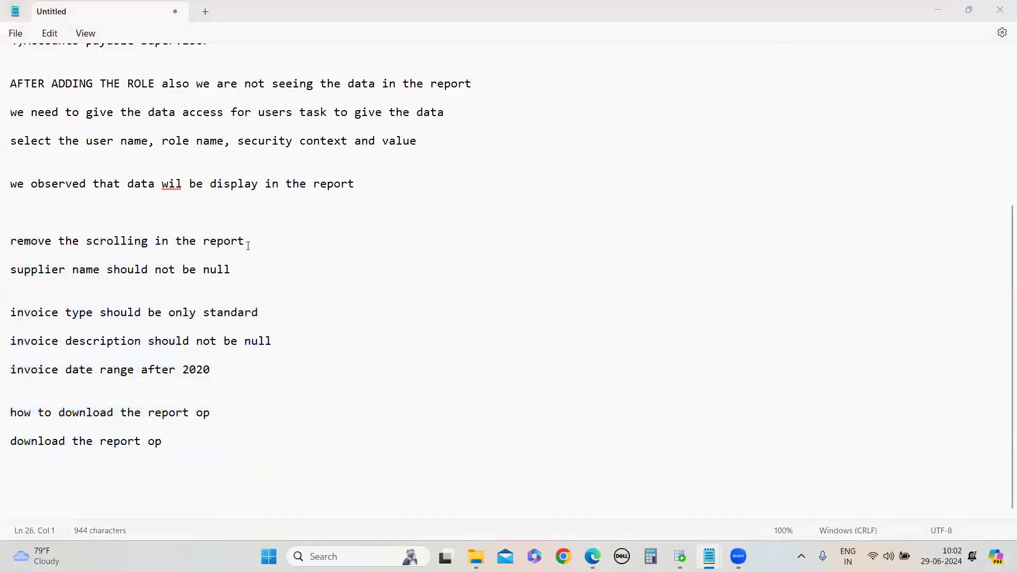
Scroll through the notes and highlight the subject area phrase 'payable invoice transaction real time'
scroll(329, 331, "up", 3)
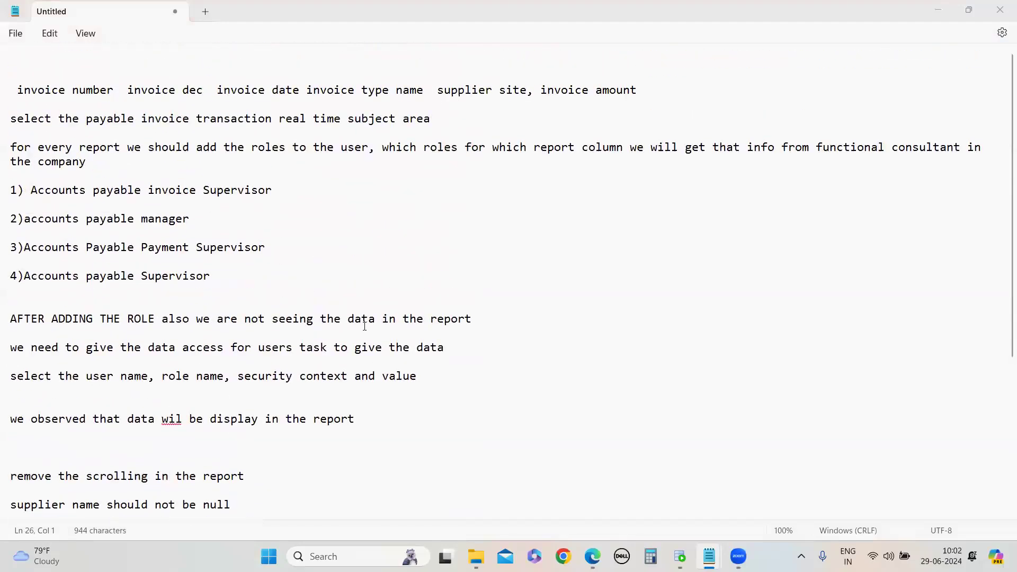
scroll(371, 307, "down", 3)
scroll(659, 207, "up", 3)
left_click_drag(96, 124, 345, 123)
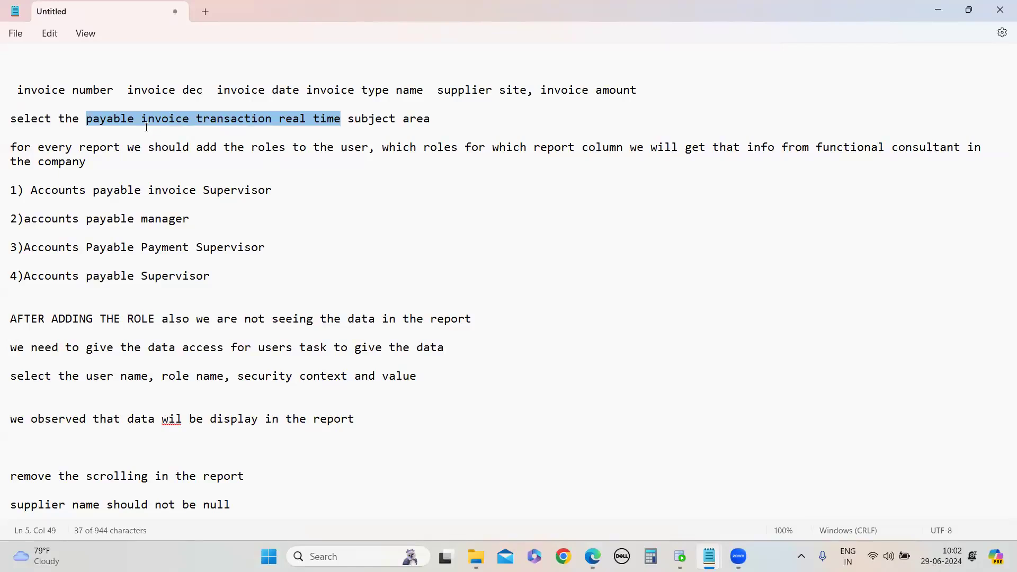
scroll(325, 227, "down", 3)
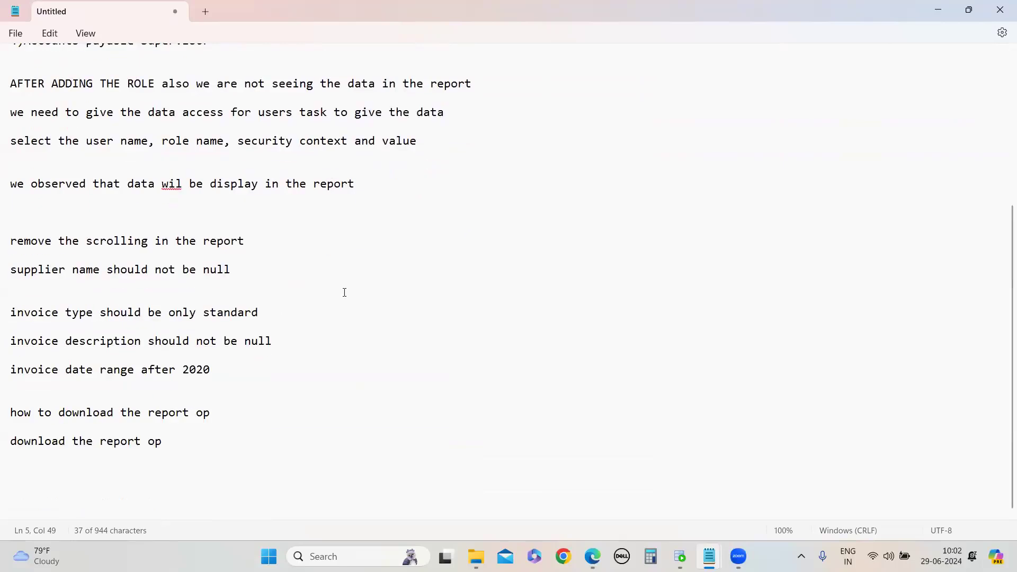
left_click(194, 211)
scroll(301, 201, "up", 3)
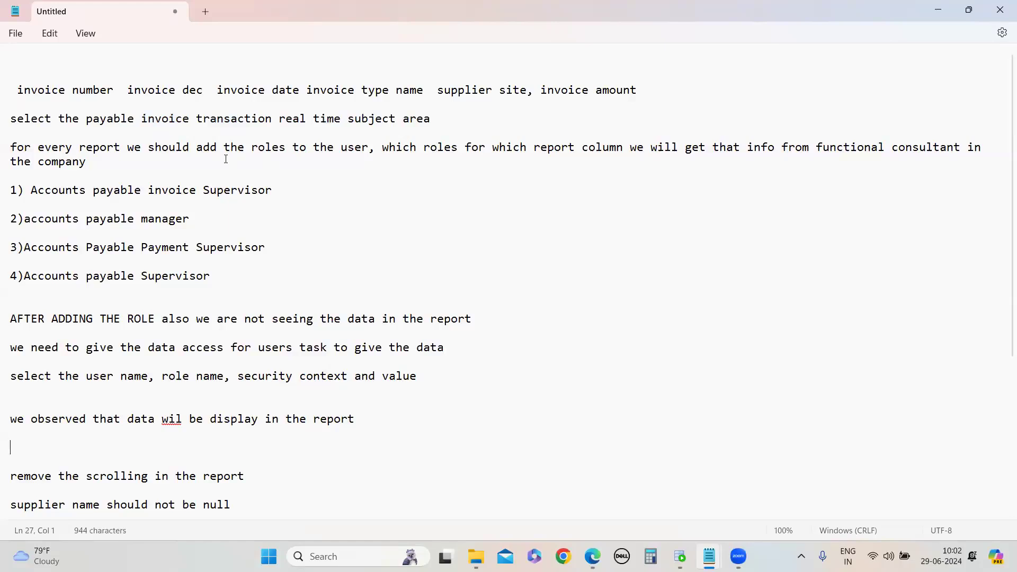
scroll(227, 161, "down", 3)
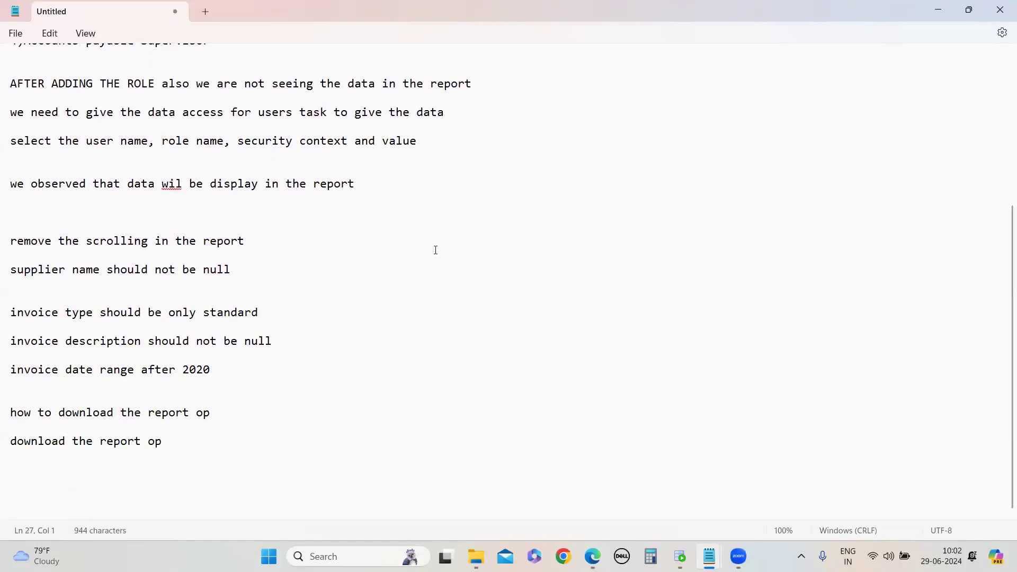